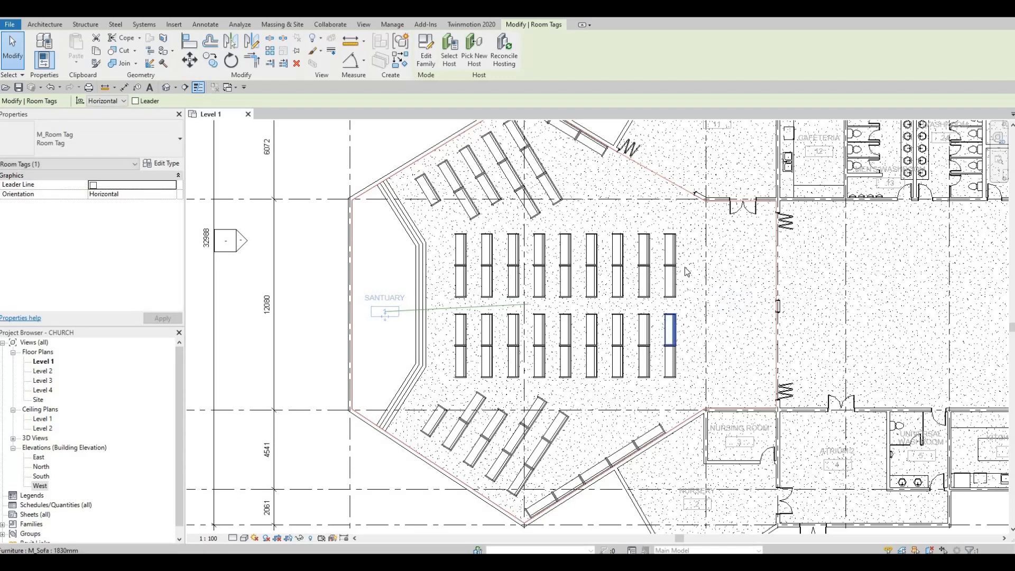
Step: Copy the four sofas in the sanctuary seating's last column one column spacing toward the foyer
{"action": "left_click", "coordinate": [687, 267]}
{"action": "left_click_drag", "start_coordinate": [661, 216], "coordinate": [690, 392]}
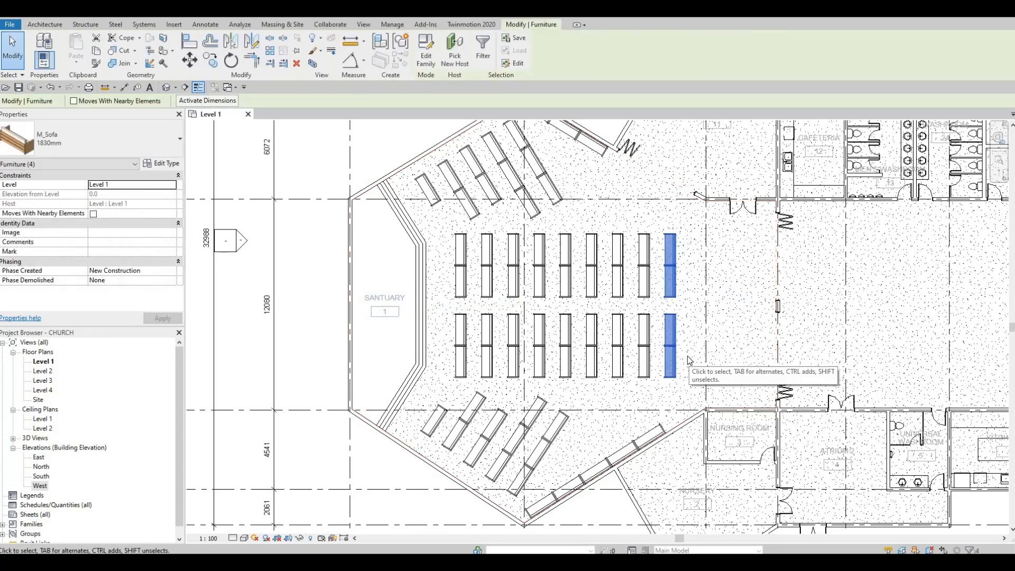
{"action": "key", "text": "c"}
{"action": "key", "text": "o"}
{"action": "scroll", "coordinate": [655, 231], "scroll_direction": "up", "scroll_amount": 5}
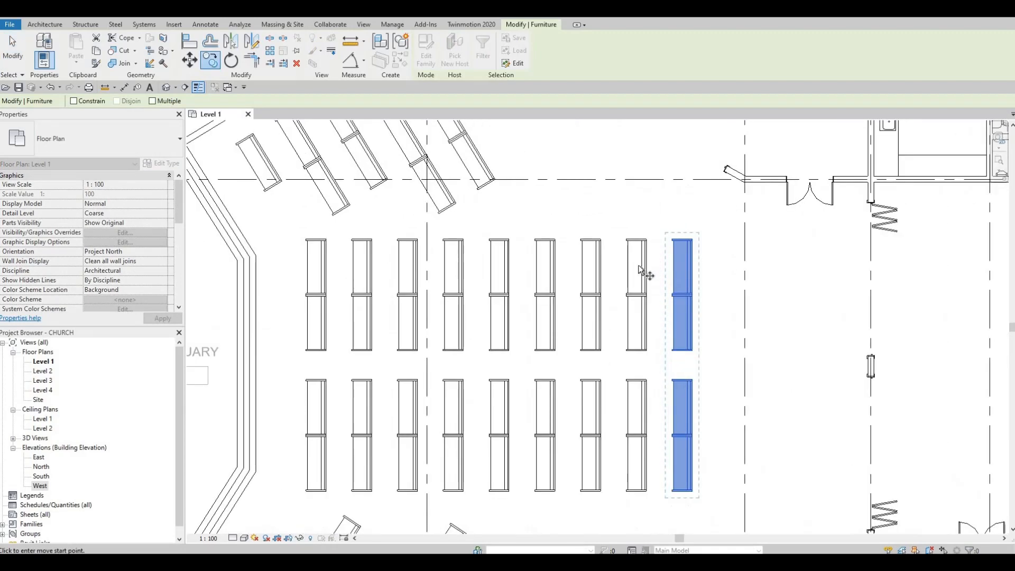
{"action": "left_click", "coordinate": [632, 264]}
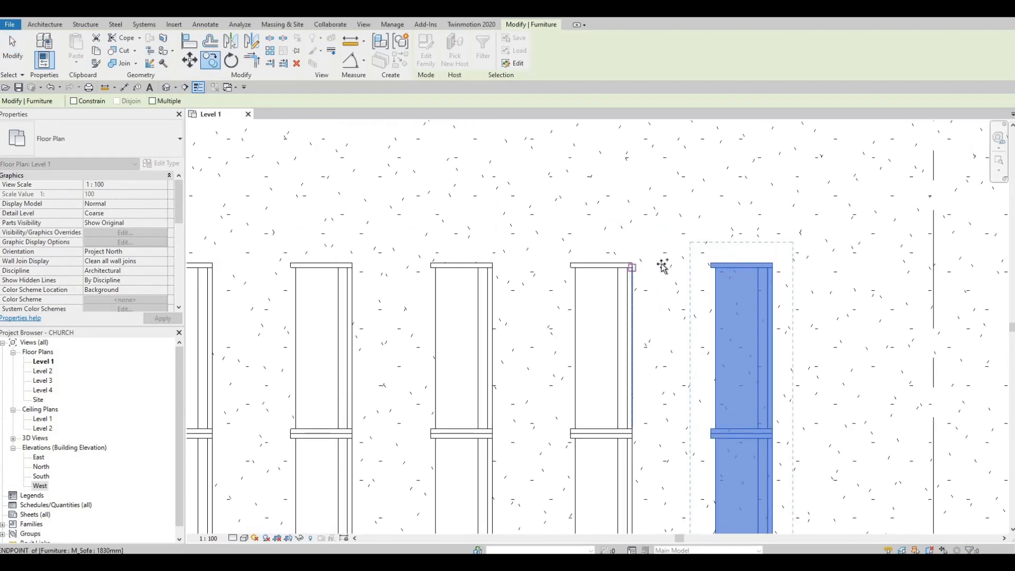
{"action": "left_click", "coordinate": [773, 264]}
{"action": "scroll", "coordinate": [827, 264], "scroll_direction": "down", "scroll_amount": 3}
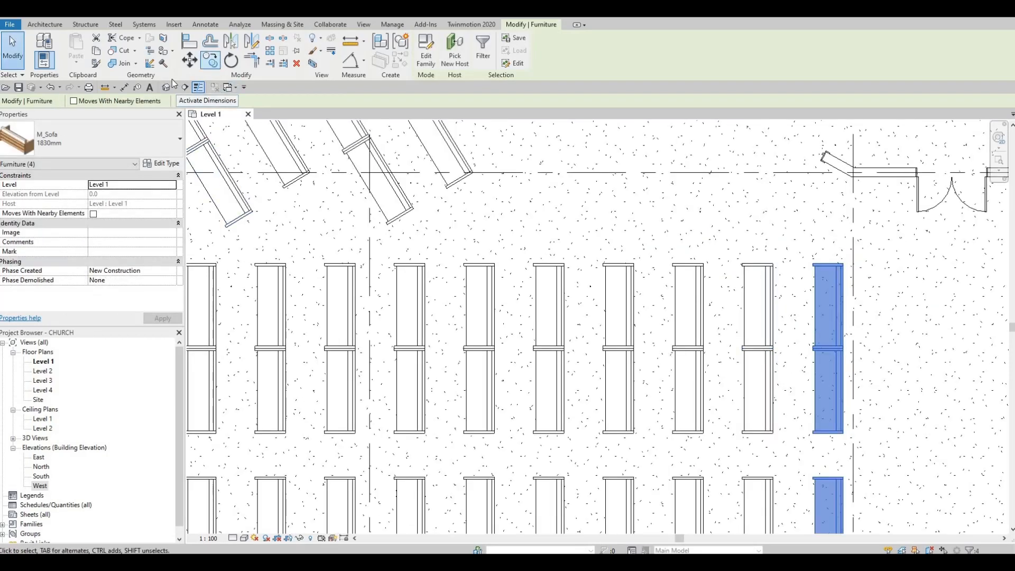
Step: Use multiple copy to add two more columns of sanctuary sofas toward the foyer at the same spacing
{"action": "left_click", "coordinate": [153, 101]}
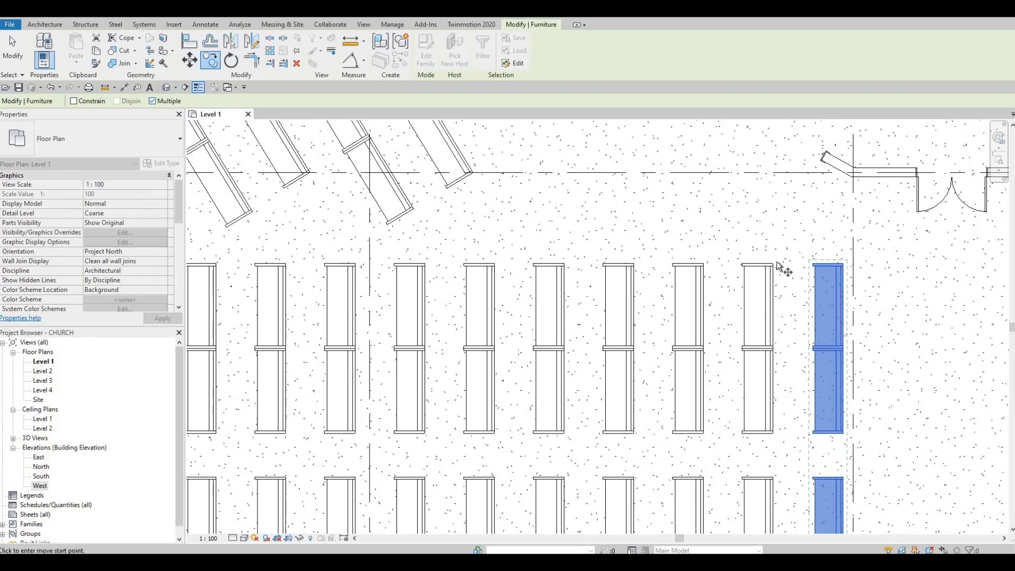
{"action": "scroll", "coordinate": [777, 267], "scroll_direction": "up", "scroll_amount": 4}
{"action": "left_click", "coordinate": [772, 261]}
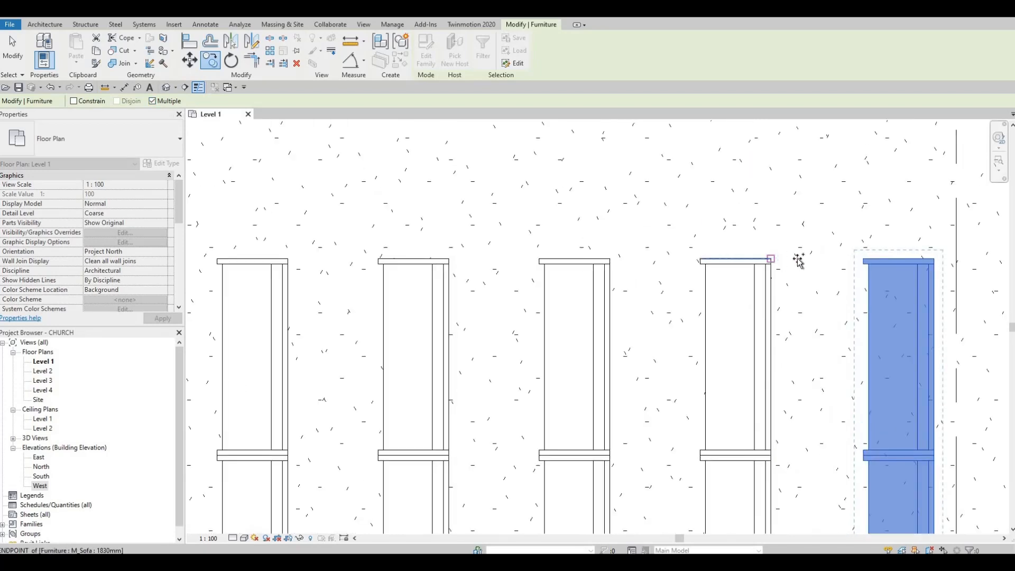
{"action": "scroll", "coordinate": [867, 259], "scroll_direction": "down", "scroll_amount": 5}
{"action": "scroll", "coordinate": [845, 259], "scroll_direction": "up", "scroll_amount": 3}
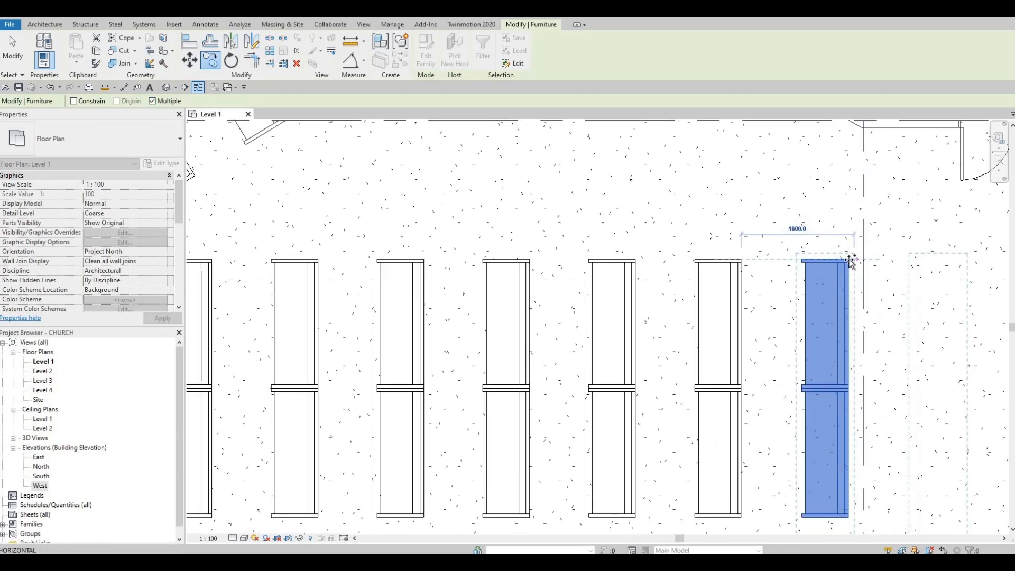
{"action": "scroll", "coordinate": [946, 260], "scroll_direction": "down", "scroll_amount": 4}
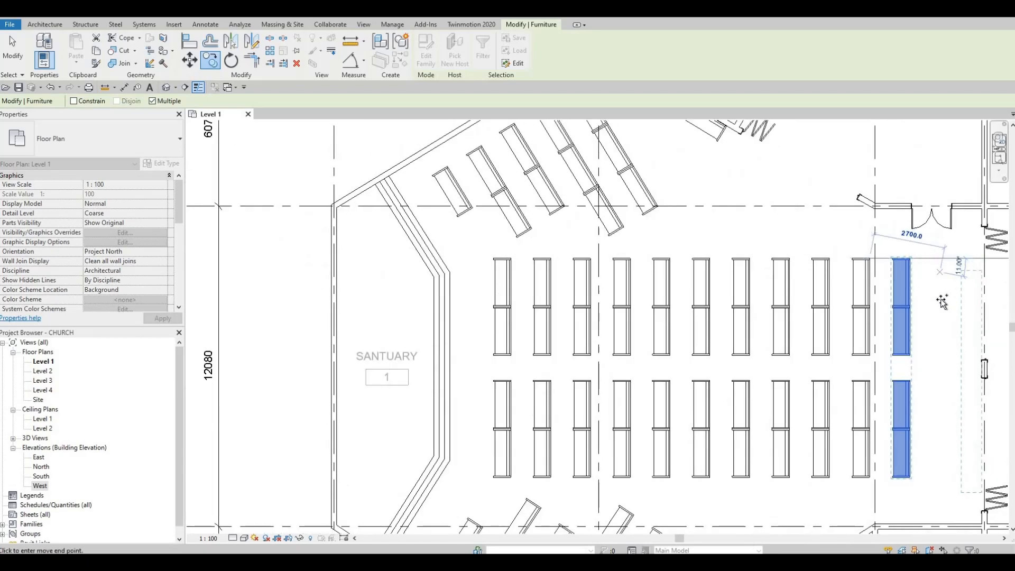
{"action": "scroll", "coordinate": [925, 268], "scroll_direction": "up", "scroll_amount": 2}
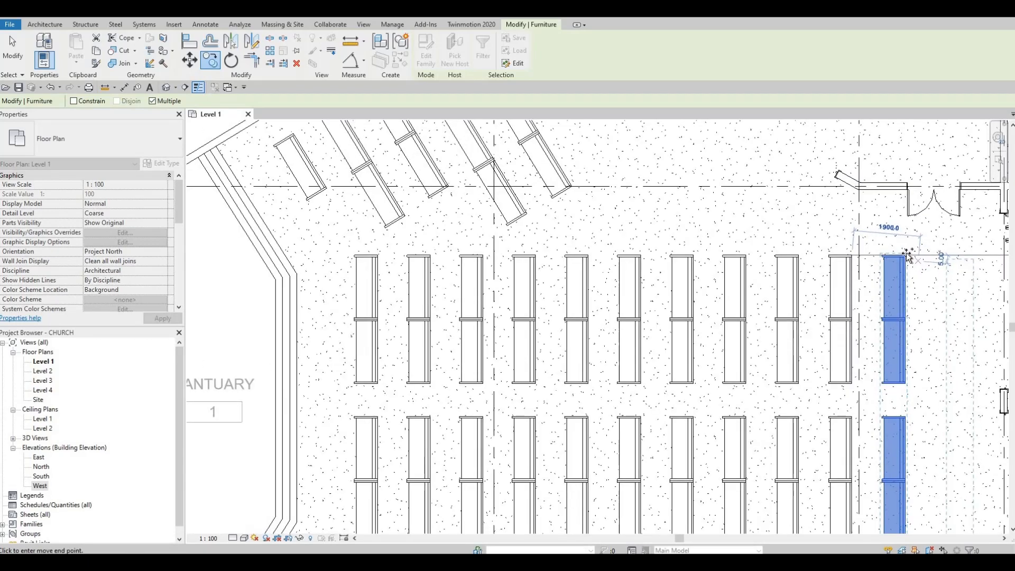
{"action": "scroll", "coordinate": [905, 255], "scroll_direction": "up", "scroll_amount": 3}
{"action": "left_click", "coordinate": [905, 256]}
{"action": "scroll", "coordinate": [899, 257], "scroll_direction": "down", "scroll_amount": 3}
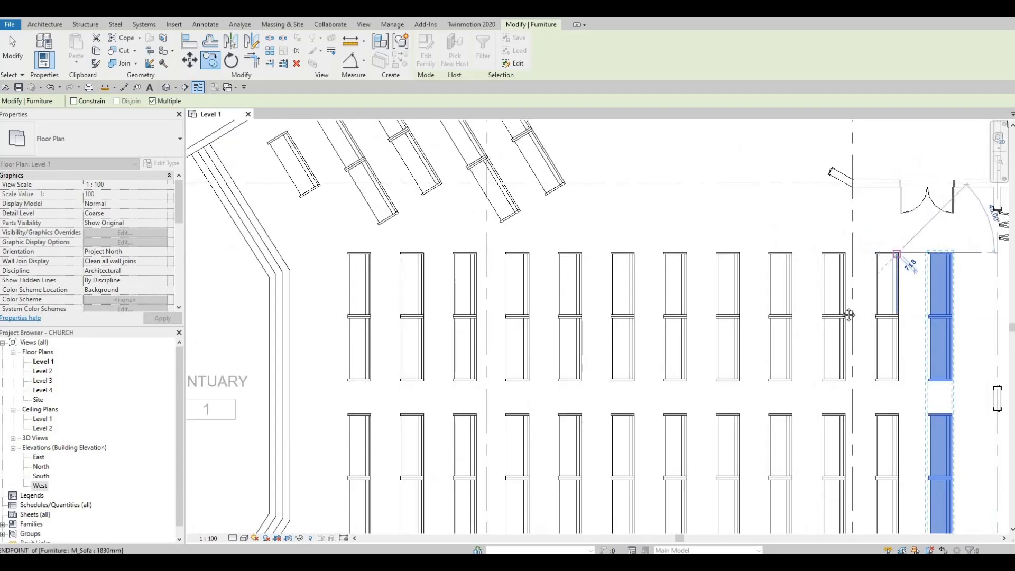
{"action": "key", "text": "Escape"}
{"action": "key", "text": "Escape"}
{"action": "scroll", "coordinate": [838, 253], "scroll_direction": "down", "scroll_amount": 3}
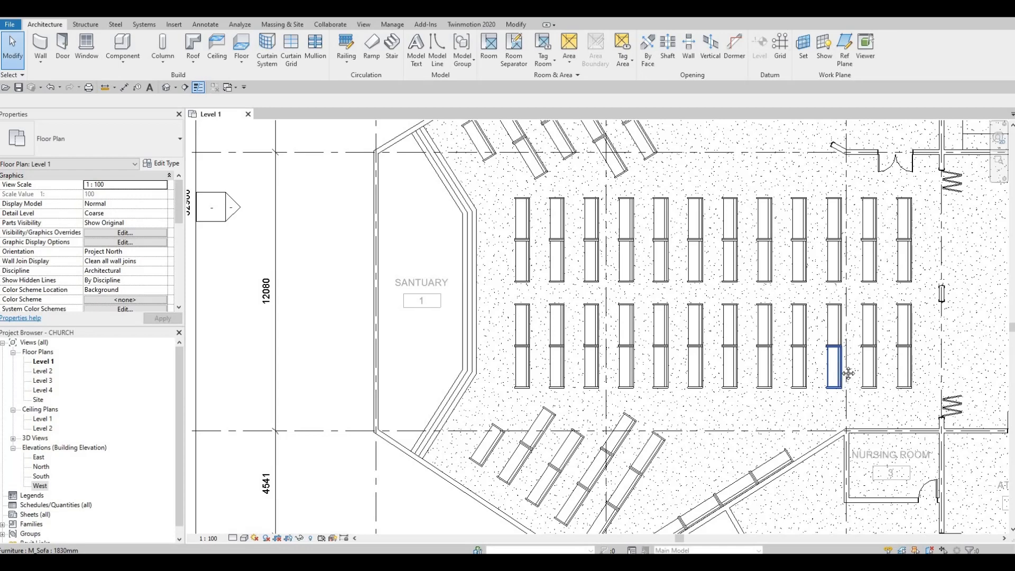
Step: Examine the Level 2, Level 3 and Level 4 floor plans and the South elevation for their grid and level lines
{"action": "scroll", "coordinate": [829, 334], "scroll_direction": "down", "scroll_amount": 4}
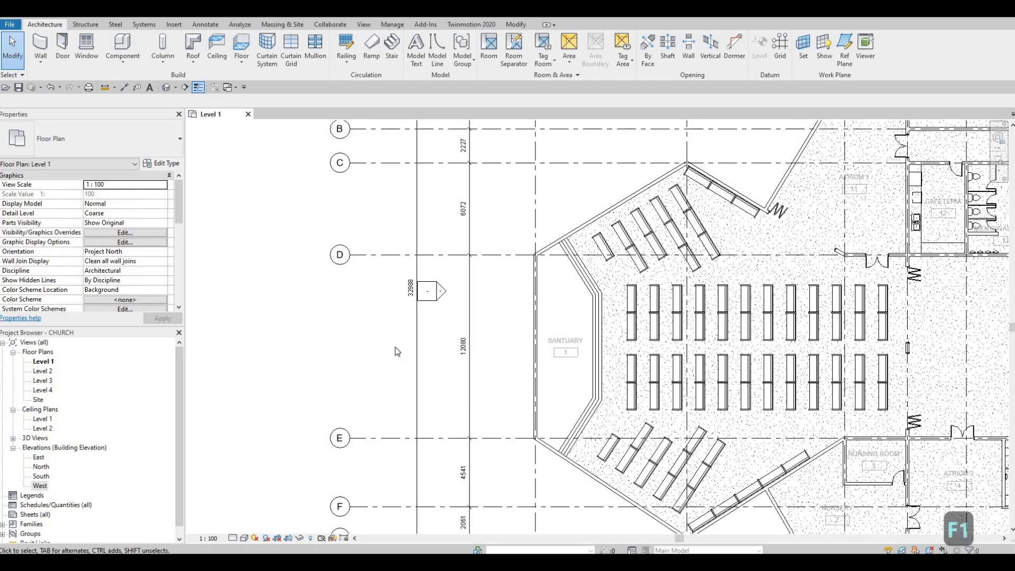
{"action": "scroll", "coordinate": [458, 319], "scroll_direction": "down", "scroll_amount": 2}
{"action": "scroll", "coordinate": [455, 319], "scroll_direction": "down", "scroll_amount": 1}
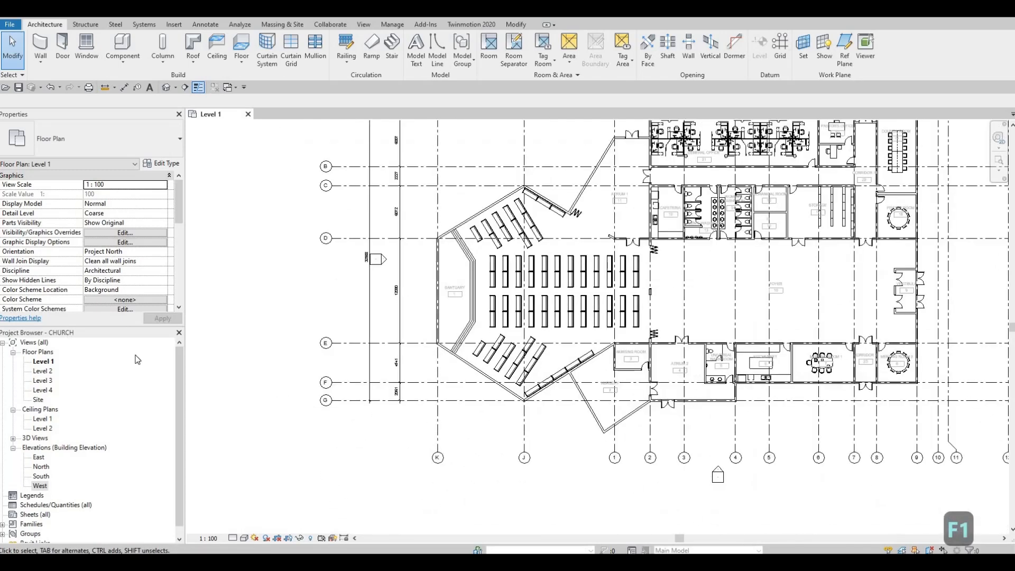
{"action": "double_click", "coordinate": [44, 371]}
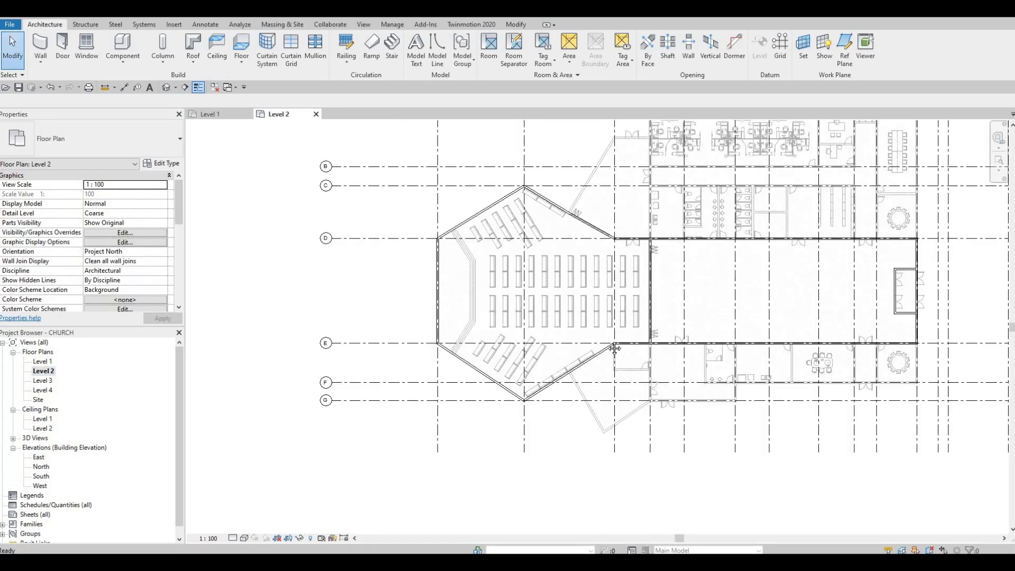
{"action": "scroll", "coordinate": [607, 338], "scroll_direction": "down", "scroll_amount": 2}
{"action": "middle_click_drag", "start_coordinate": [614, 349], "coordinate": [523, 383]}
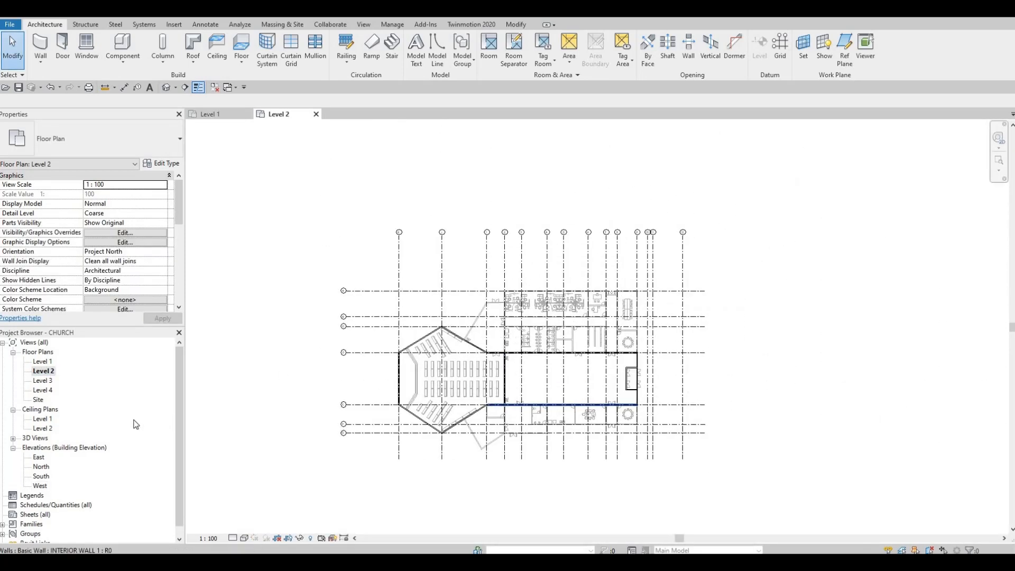
{"action": "double_click", "coordinate": [47, 381]}
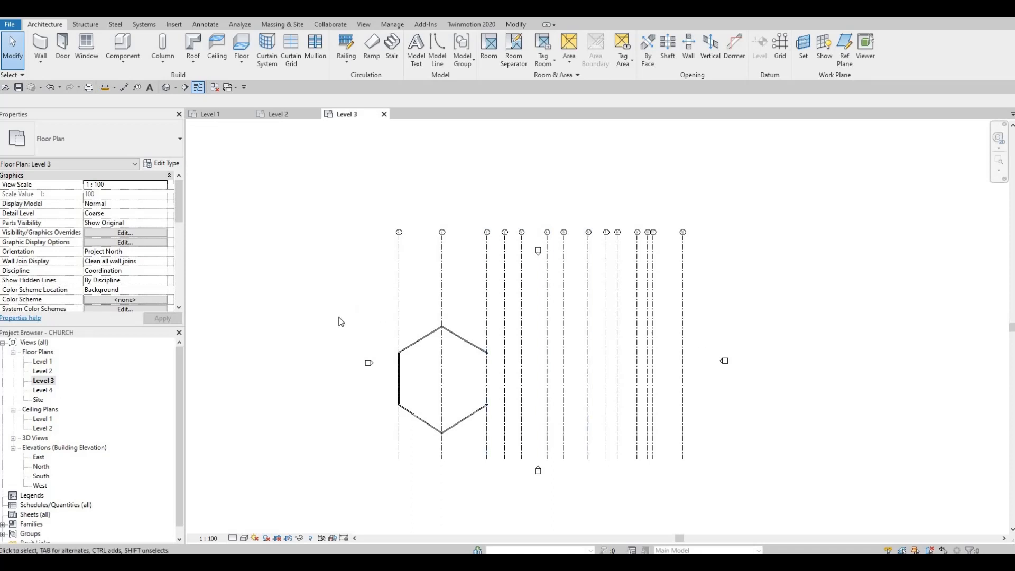
{"action": "double_click", "coordinate": [46, 390]}
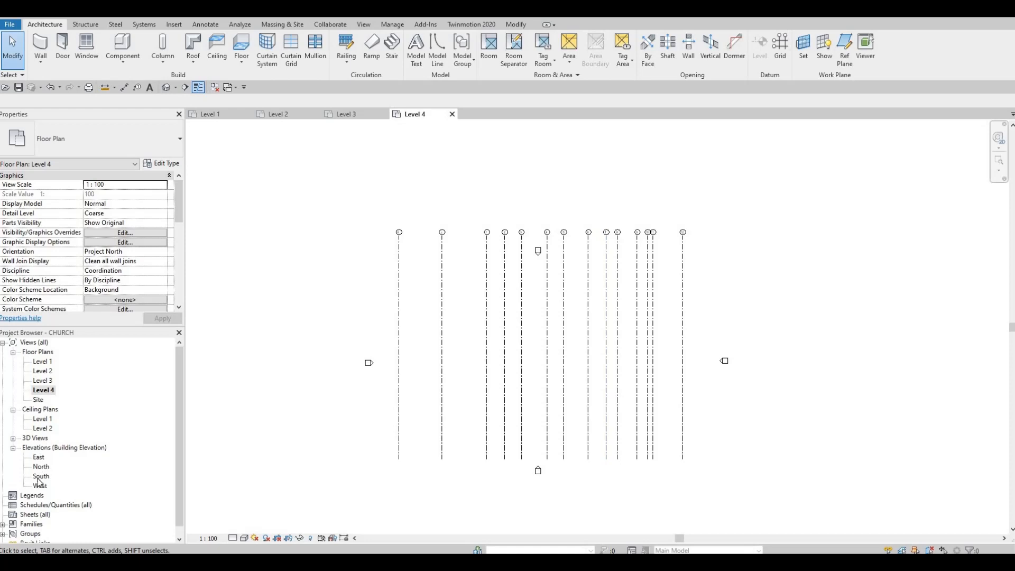
{"action": "double_click", "coordinate": [40, 477]}
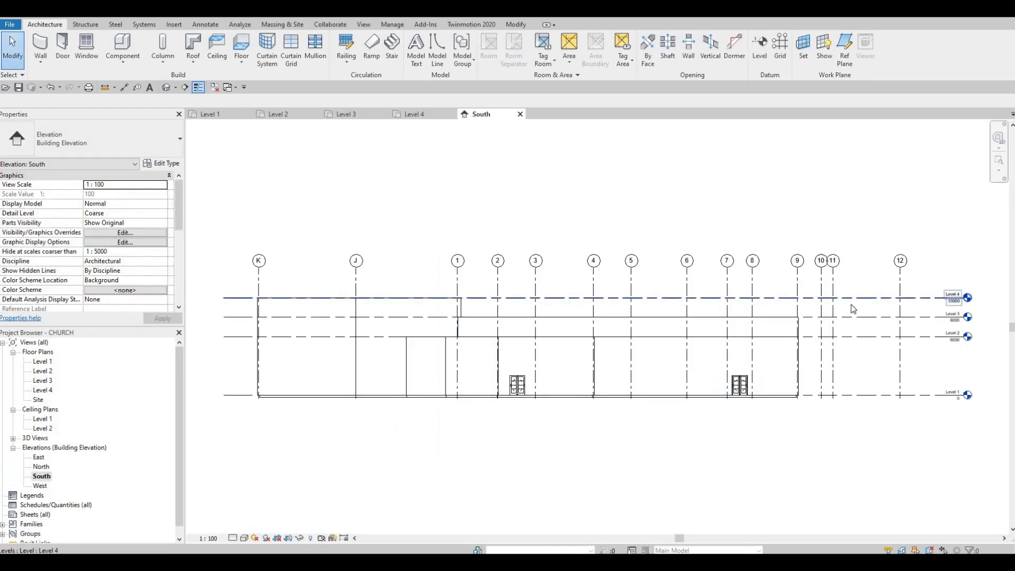
Step: In the East elevation, extend the lettered grid lines upward so their bubbles sit above Level 4
{"action": "double_click", "coordinate": [38, 457]}
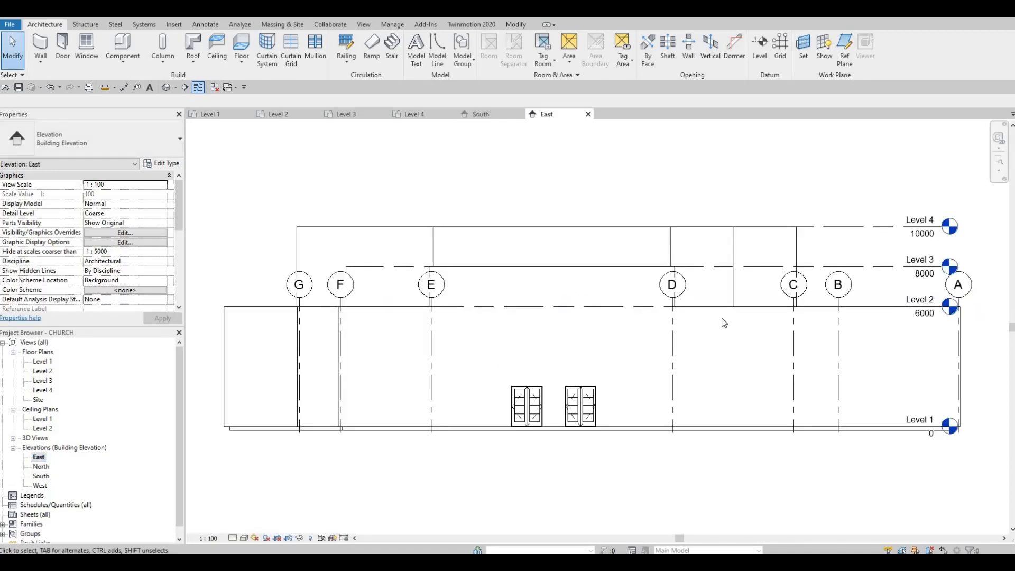
{"action": "left_click", "coordinate": [763, 305]}
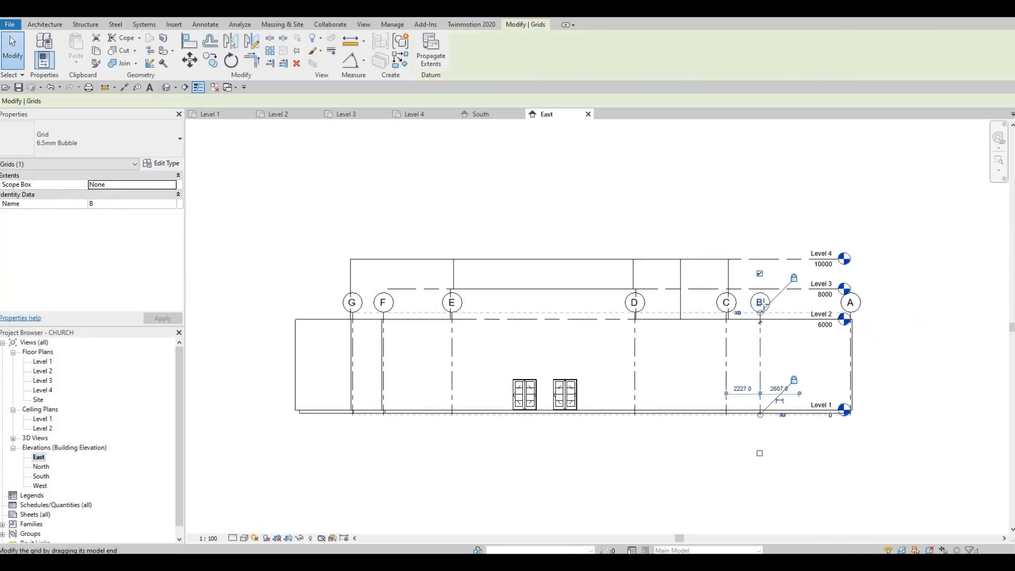
{"action": "left_click_drag", "start_coordinate": [772, 227], "coordinate": [766, 207]}
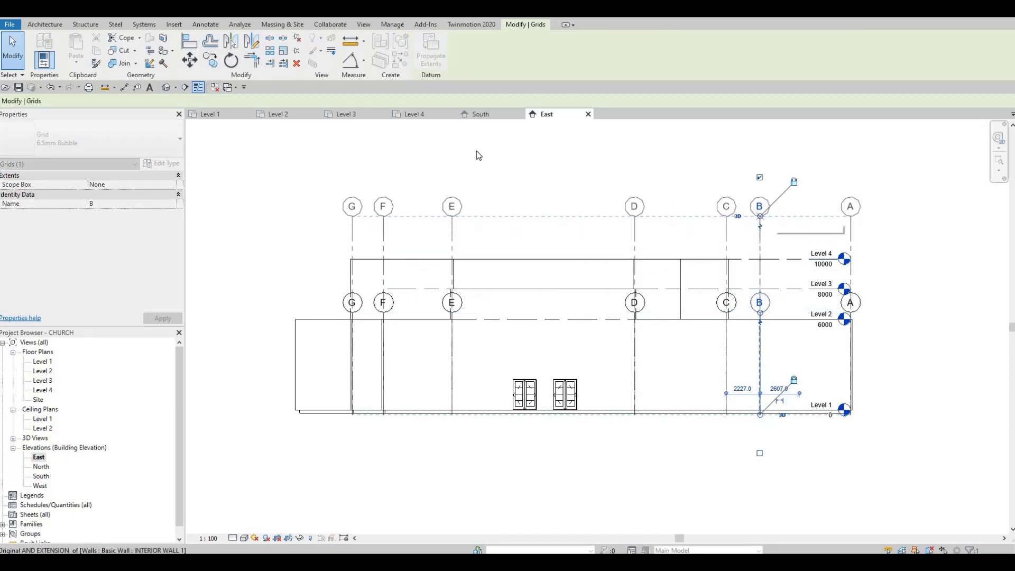
Step: Check the North and South elevations and, in the West elevation, extend the aligned level lines outward past grid A
{"action": "double_click", "coordinate": [39, 467]}
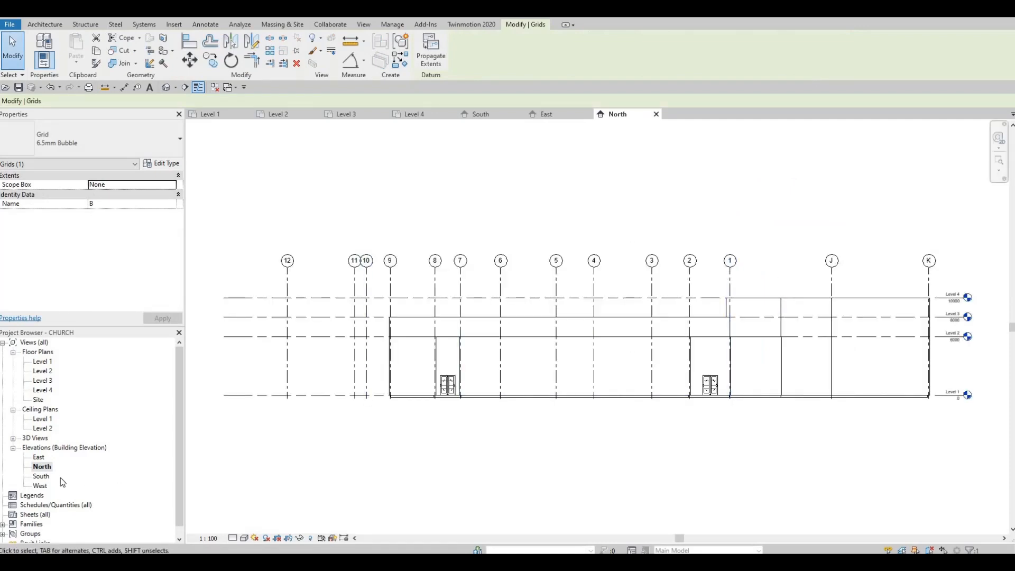
{"action": "double_click", "coordinate": [41, 476]}
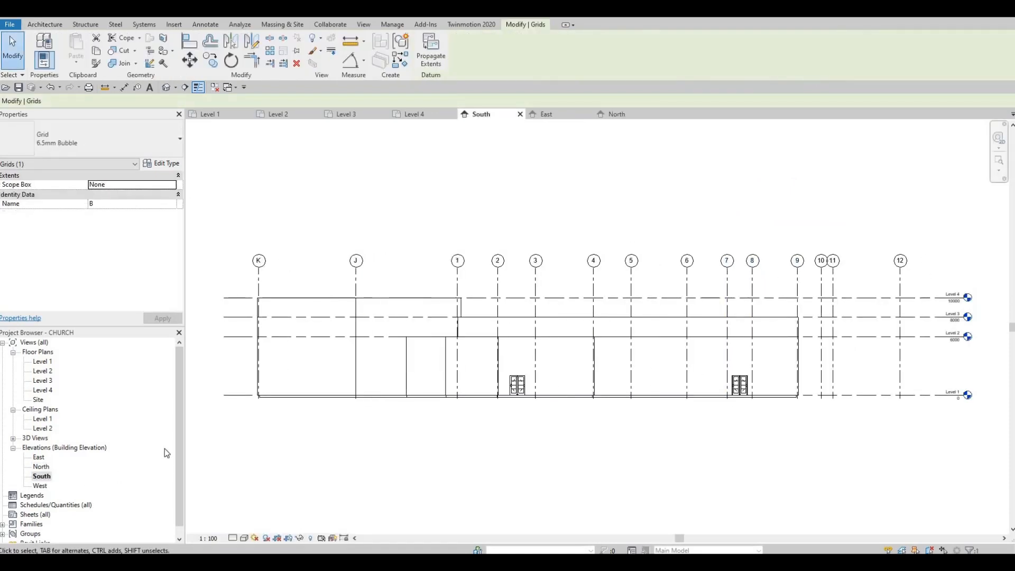
{"action": "double_click", "coordinate": [39, 486]}
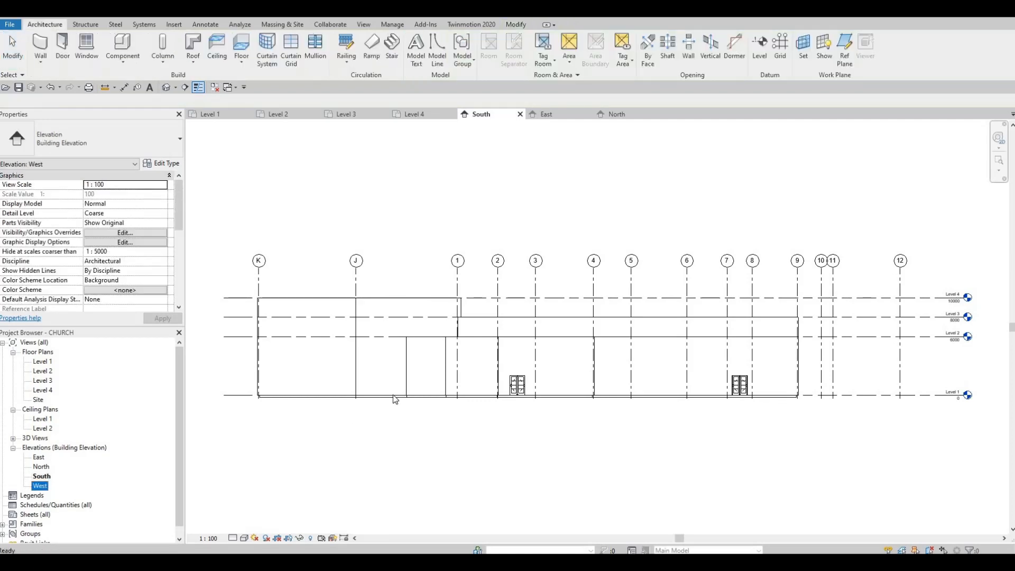
{"action": "scroll", "coordinate": [560, 345], "scroll_direction": "down", "scroll_amount": 3}
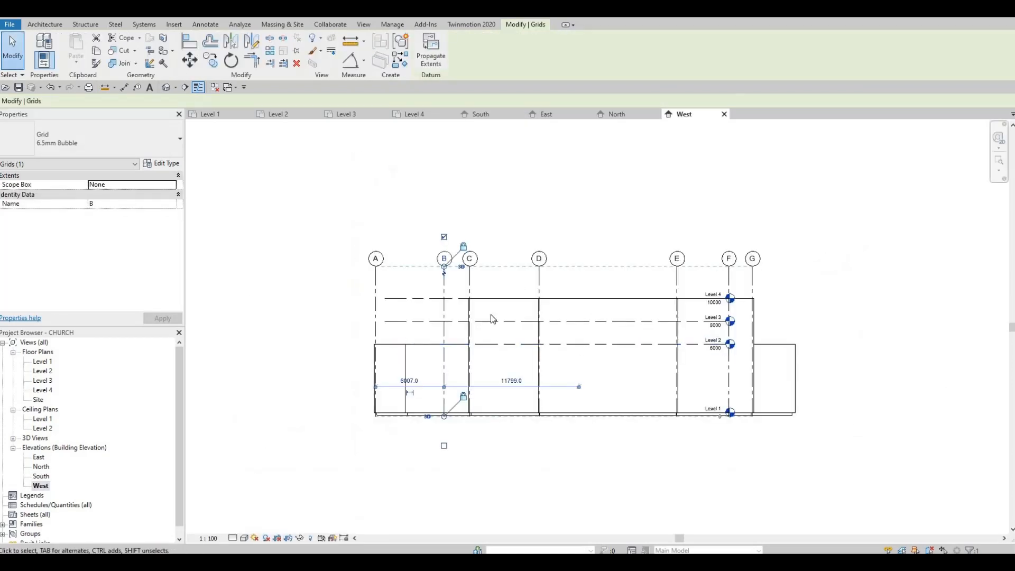
{"action": "left_click", "coordinate": [390, 299]}
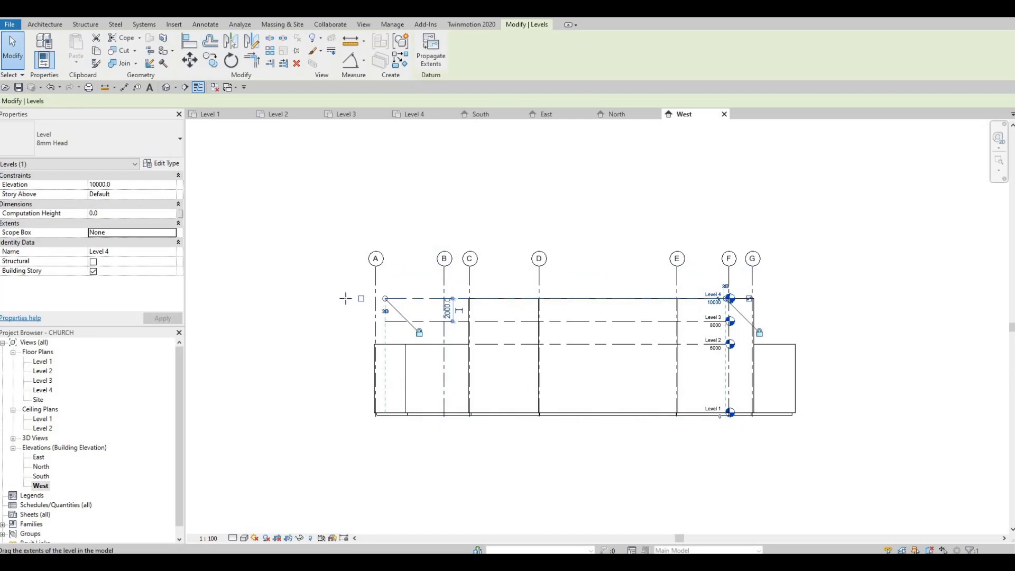
{"action": "left_click_drag", "start_coordinate": [384, 299], "coordinate": [345, 298]}
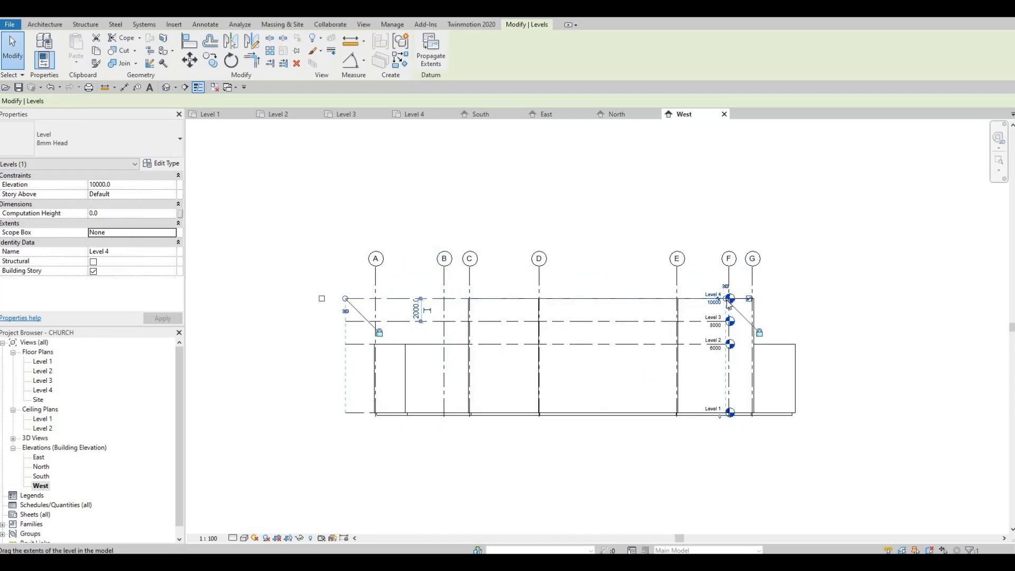
Step: Extend the head ends of the aligned level lines outward past grid G and the end of the building
{"action": "scroll", "coordinate": [728, 301], "scroll_direction": "up", "scroll_amount": 5}
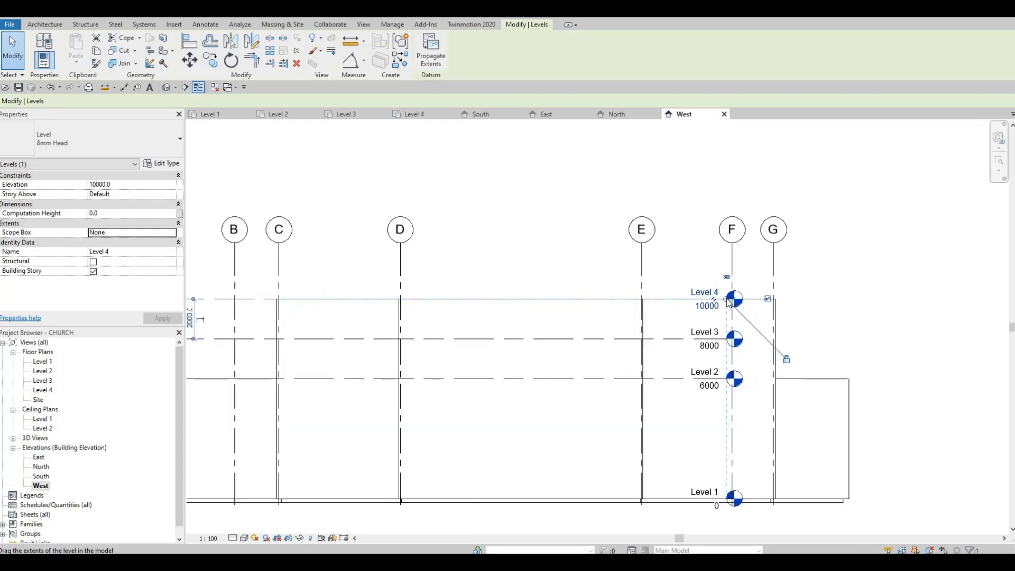
{"action": "left_click_drag", "start_coordinate": [954, 300], "coordinate": [1003, 300]}
{"action": "scroll", "coordinate": [808, 311], "scroll_direction": "down", "scroll_amount": 3}
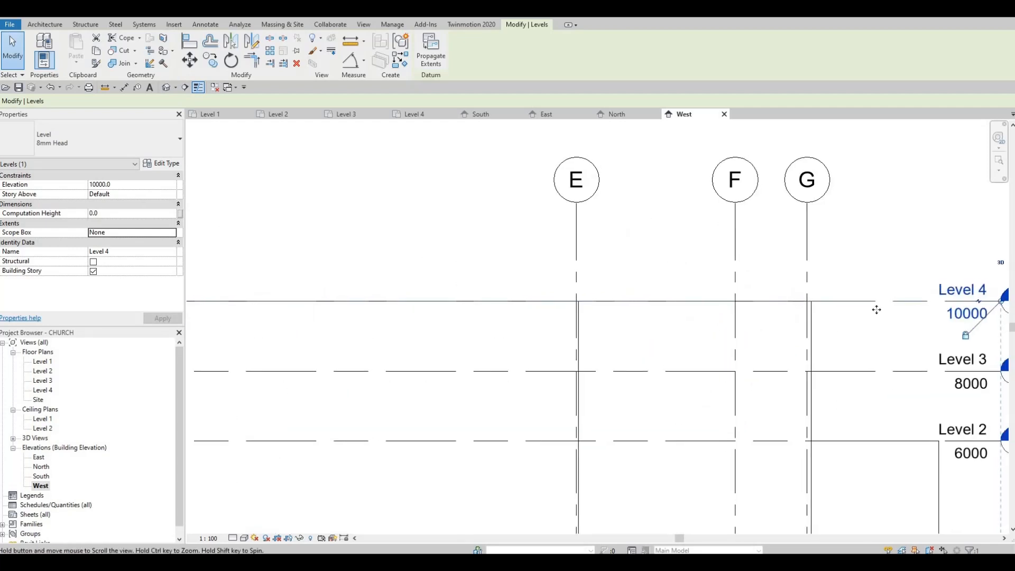
{"action": "left_click_drag", "start_coordinate": [896, 301], "coordinate": [909, 299]}
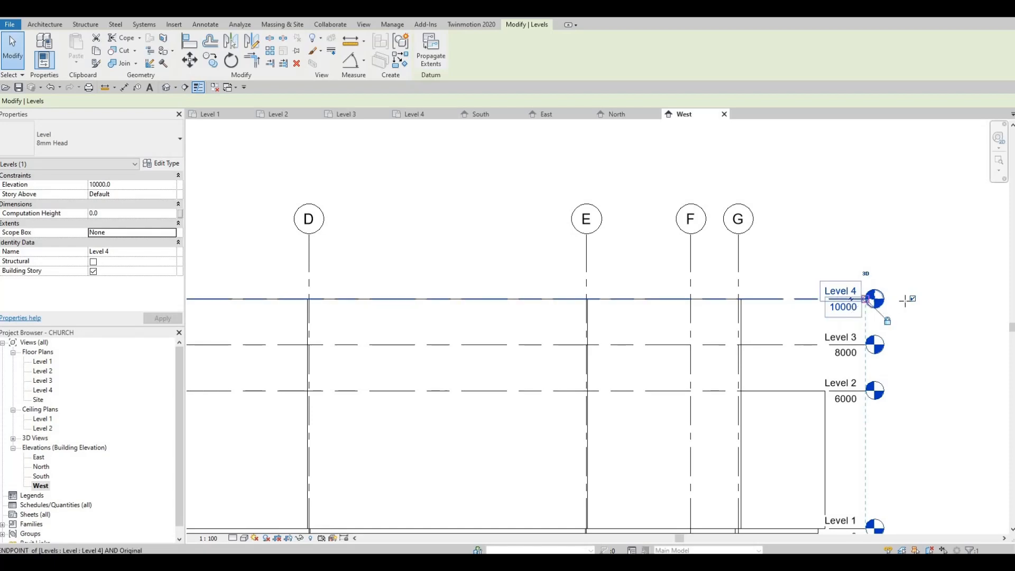
{"action": "key", "text": "Escape"}
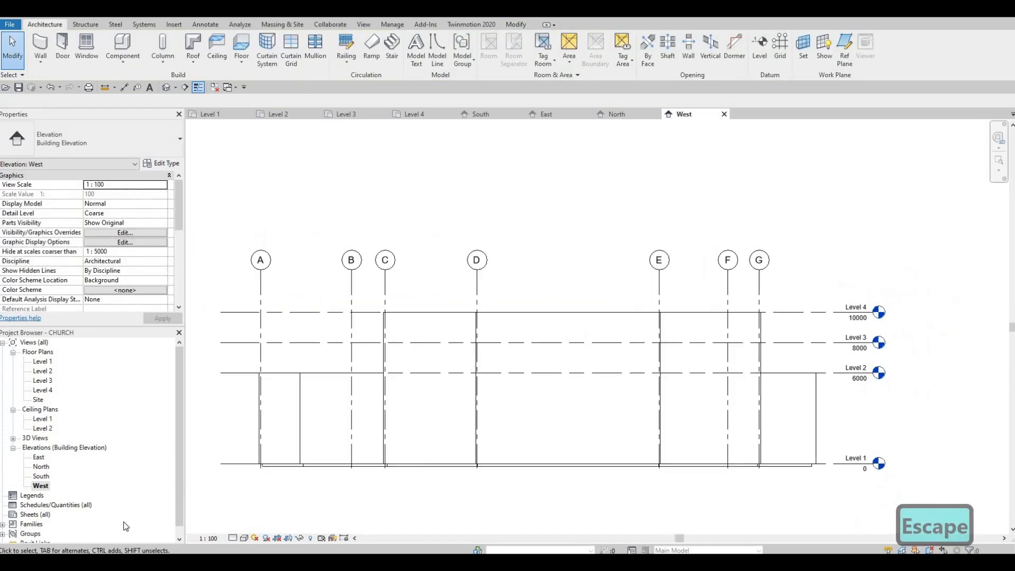
Step: Check the North and East elevations and the Level 3 floor plan for the adjusted level and grid extents
{"action": "double_click", "coordinate": [42, 475]}
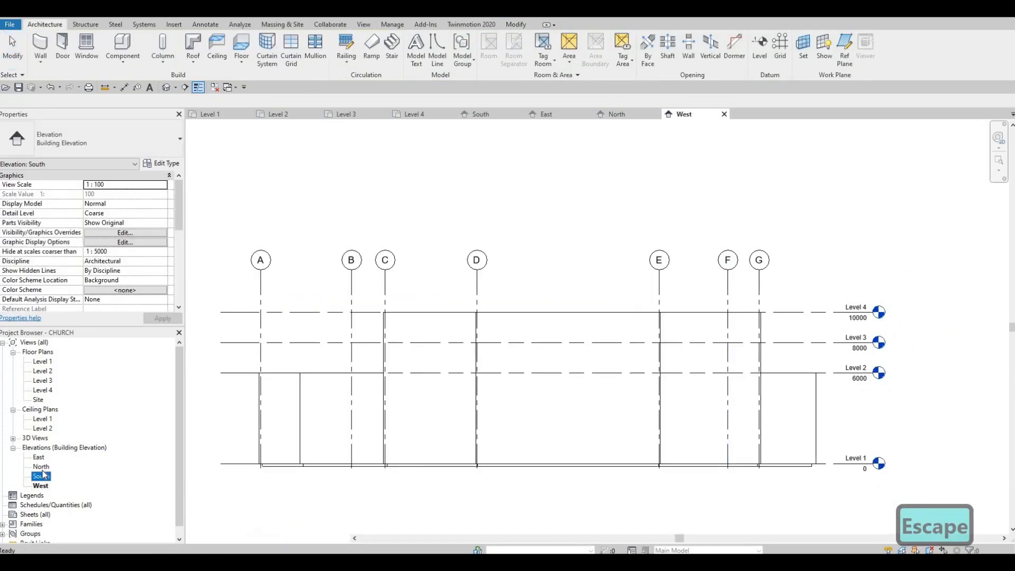
{"action": "double_click", "coordinate": [42, 467]}
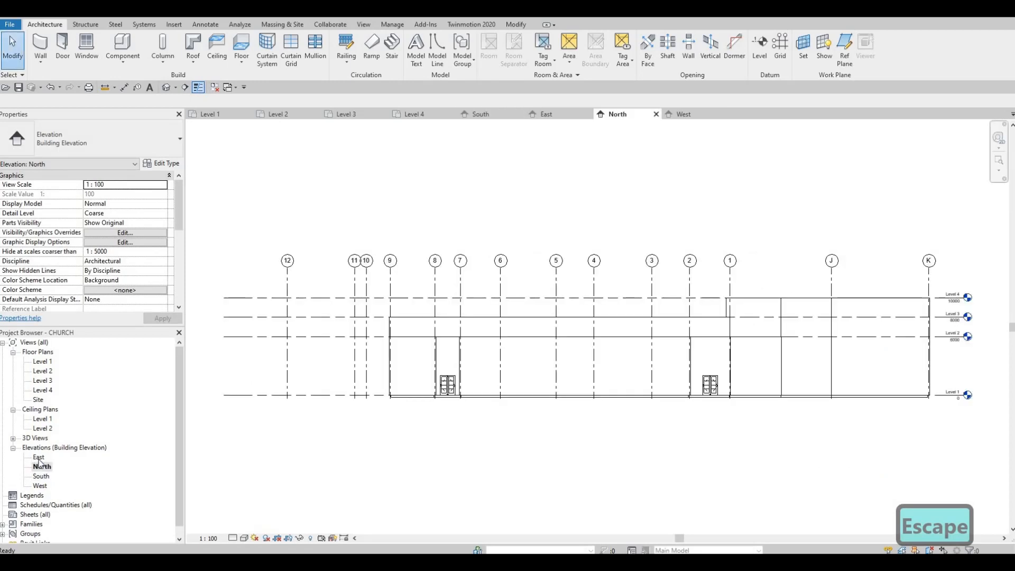
{"action": "double_click", "coordinate": [38, 458]}
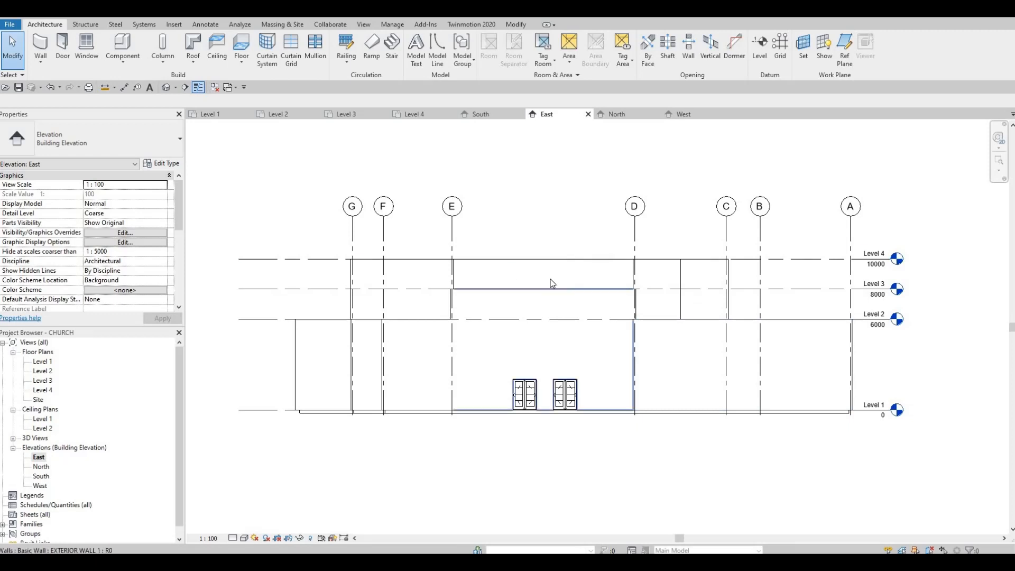
{"action": "left_click", "coordinate": [353, 113]}
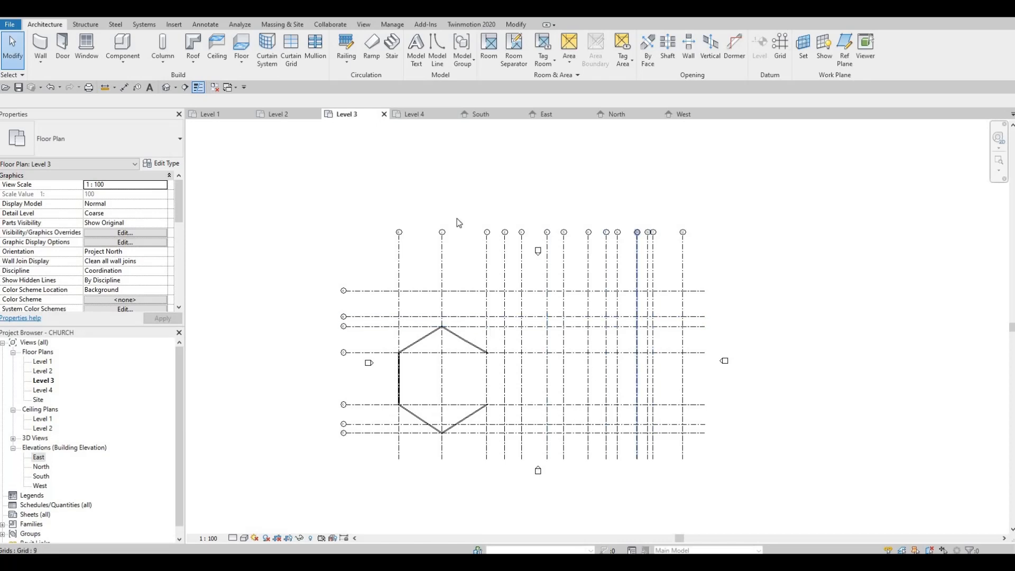
Step: Check the Level 4, Level 3 and Level 2 floor plans for the grid lines and the walls shown on each
{"action": "key", "text": "ctrl+Tab"}
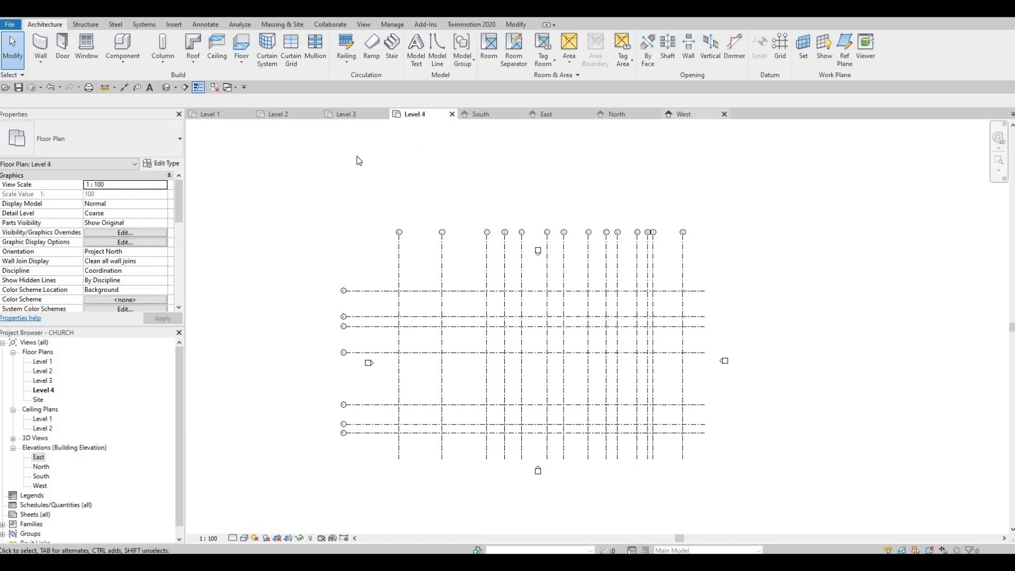
{"action": "left_click", "coordinate": [355, 116]}
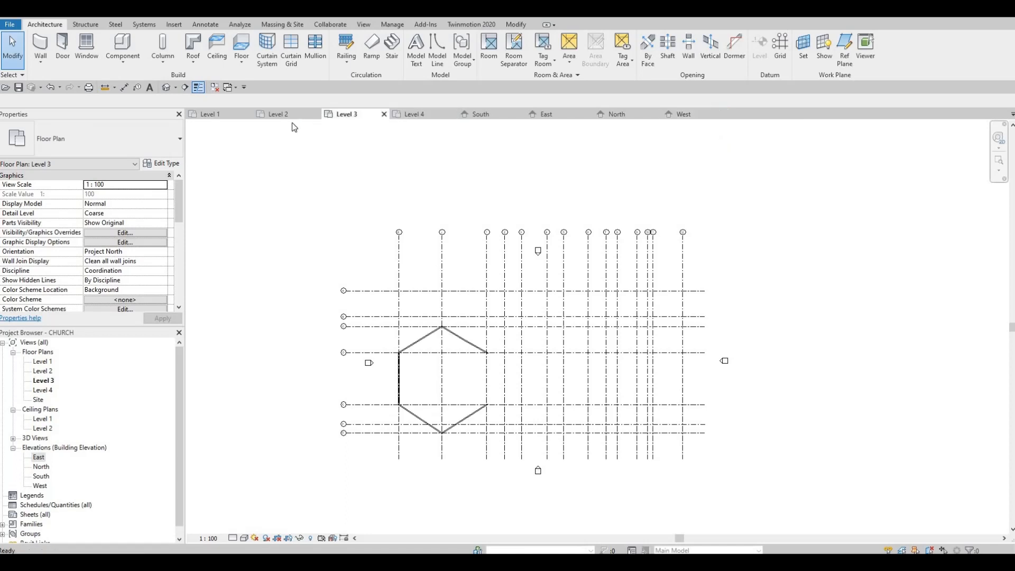
{"action": "left_click", "coordinate": [287, 115]}
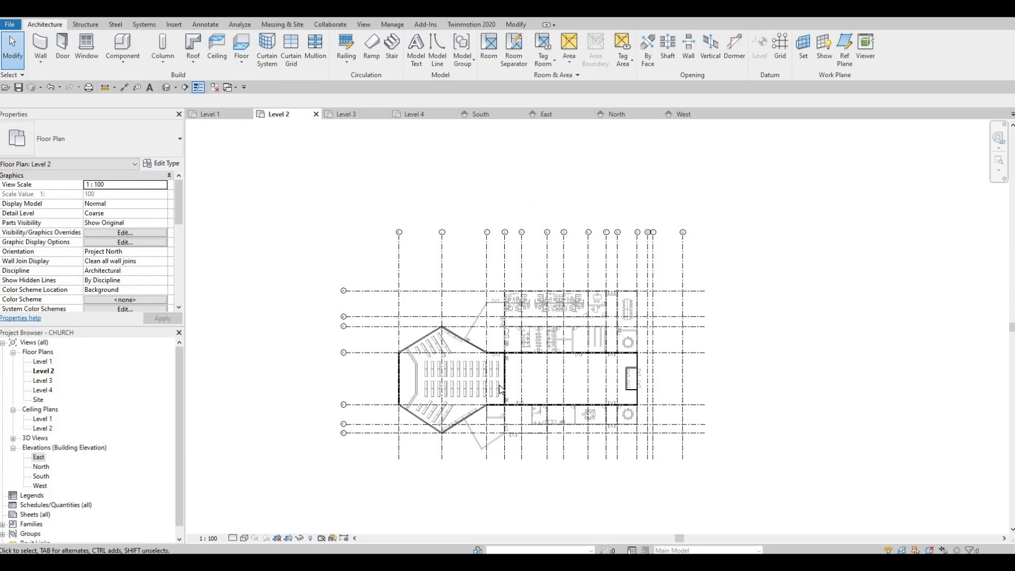
{"action": "scroll", "coordinate": [499, 443], "scroll_direction": "up", "scroll_amount": 3}
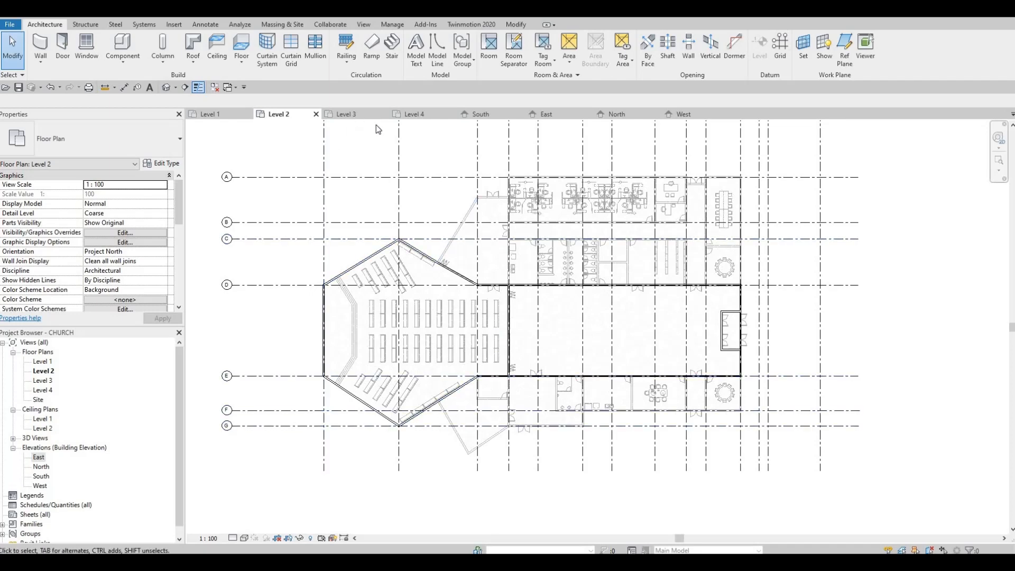
{"action": "left_click", "coordinate": [351, 115]}
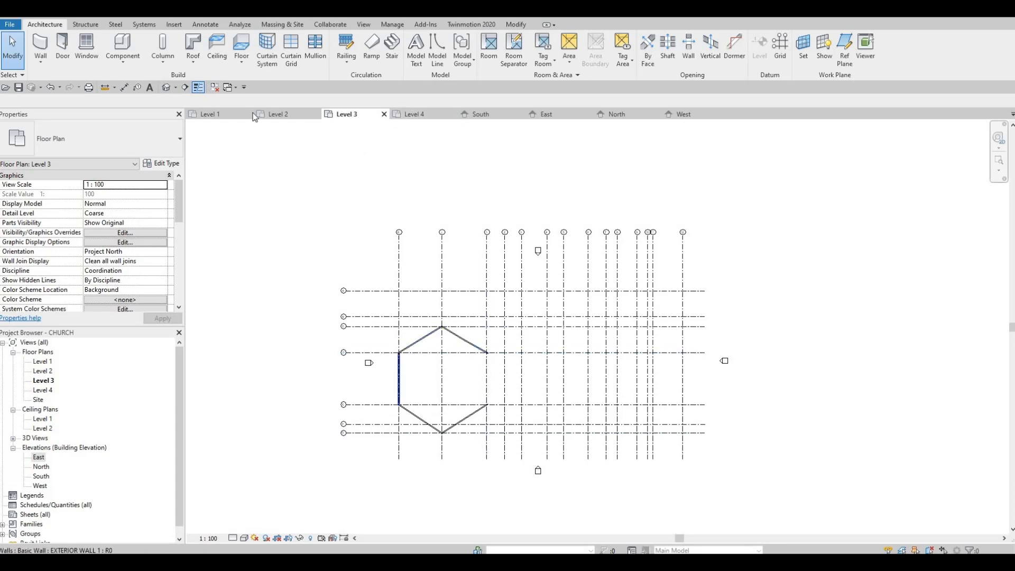
{"action": "left_click", "coordinate": [289, 114]}
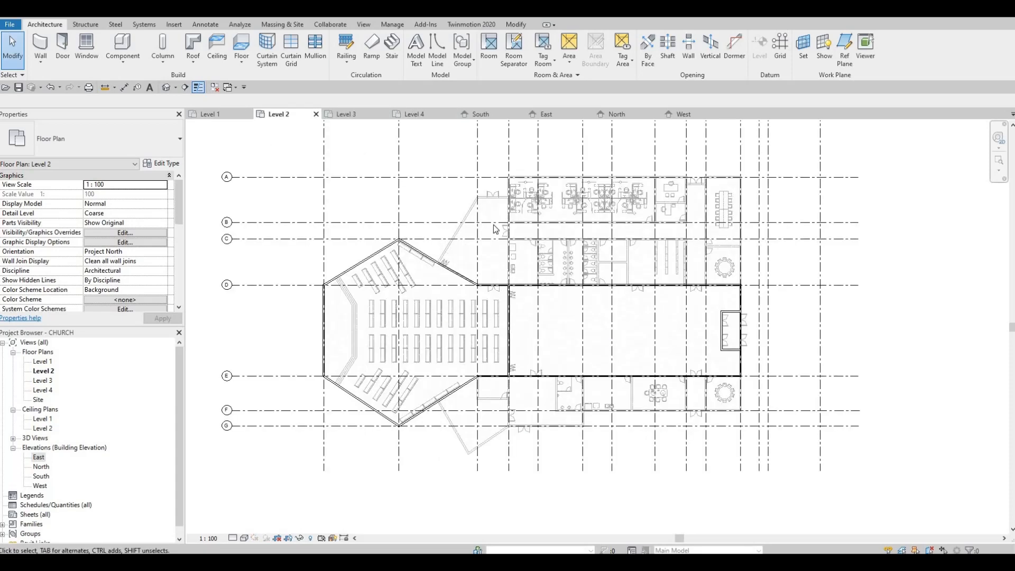
{"action": "middle_click_drag", "start_coordinate": [496, 229], "coordinate": [529, 253]}
{"action": "key", "text": "Escape"}
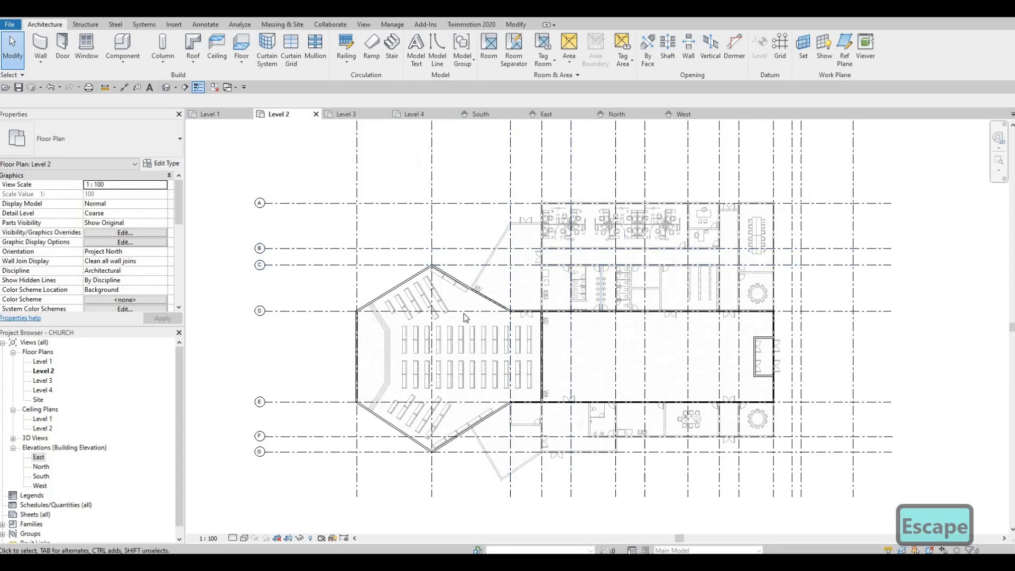
{"action": "middle_click_drag", "start_coordinate": [464, 312], "coordinate": [464, 307]}
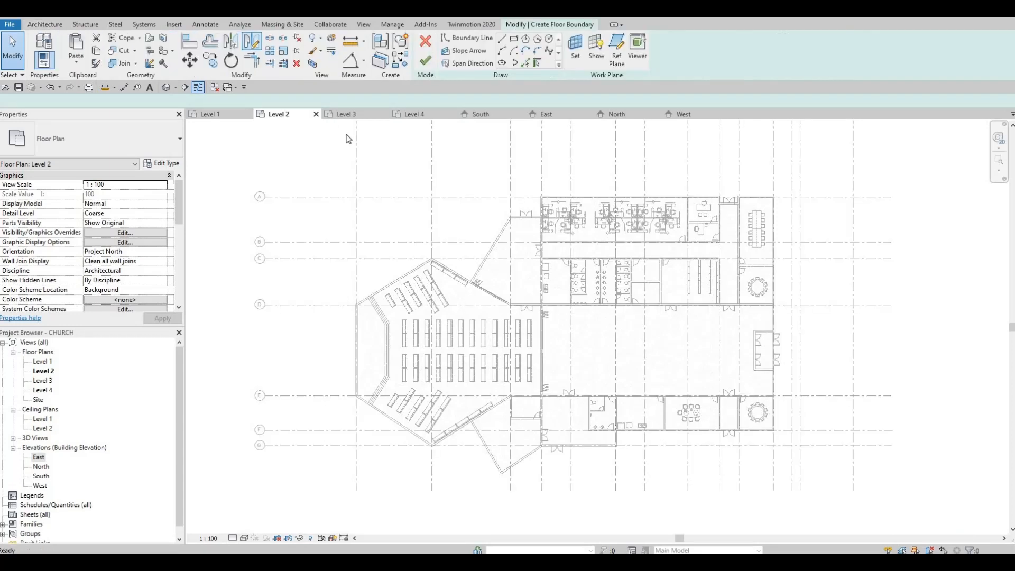
{"action": "left_click", "coordinate": [424, 43]}
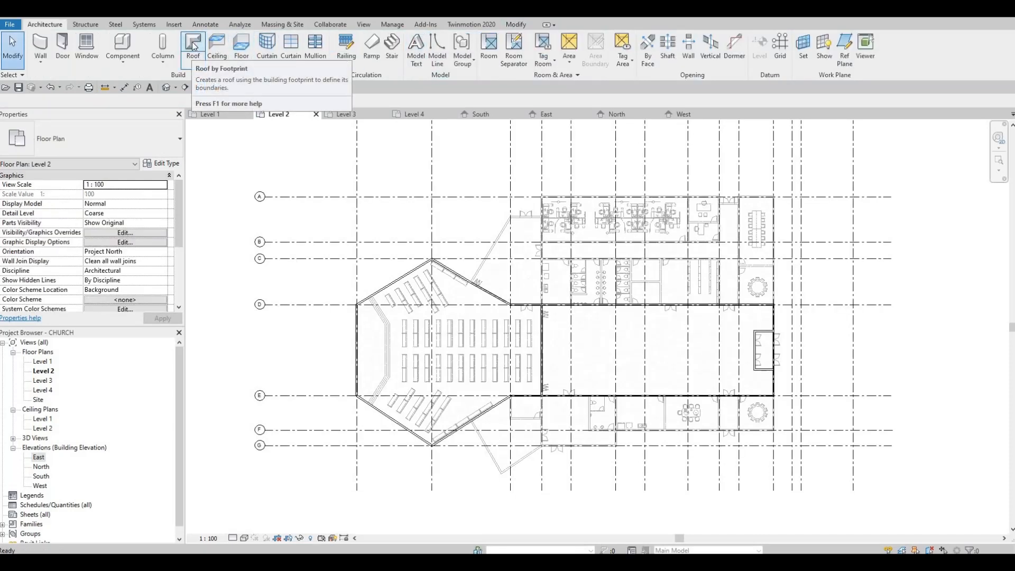
Step: Start a roof by footprint on Level 2 and duplicate the Generic Roof - 300mm type as ROOF 1
{"action": "left_click", "coordinate": [193, 44]}
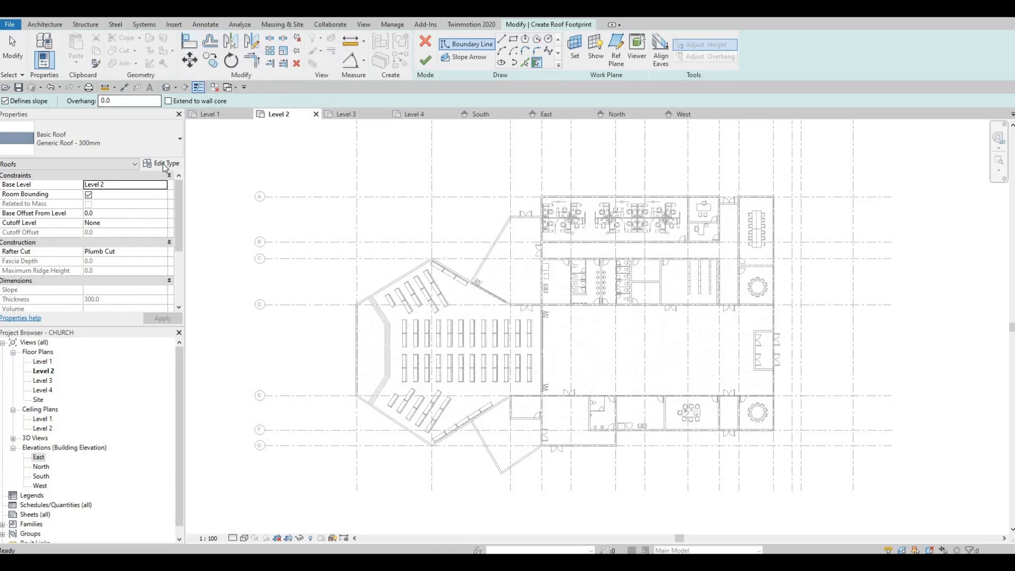
{"action": "left_click", "coordinate": [161, 164]}
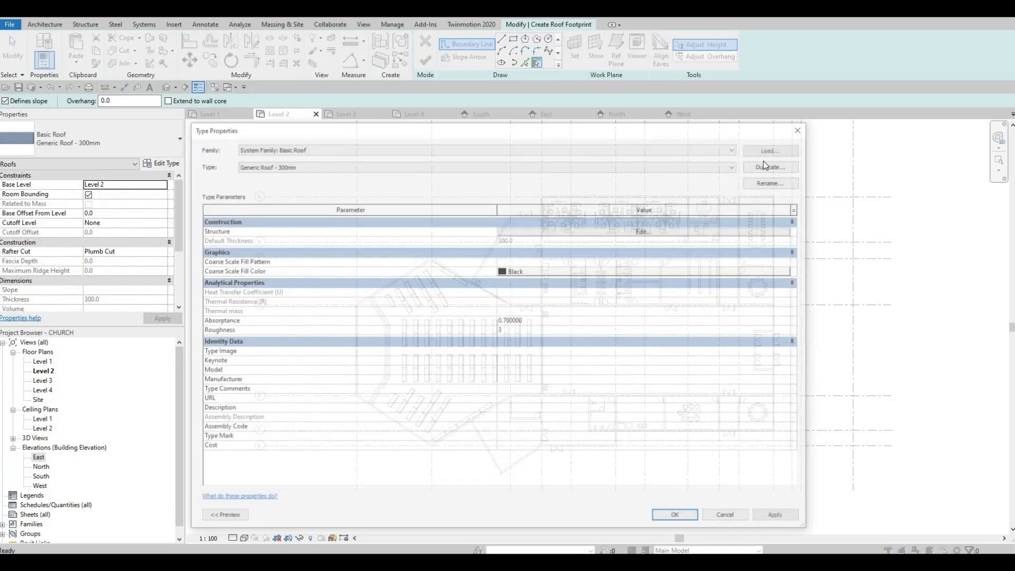
{"action": "left_click", "coordinate": [774, 165]}
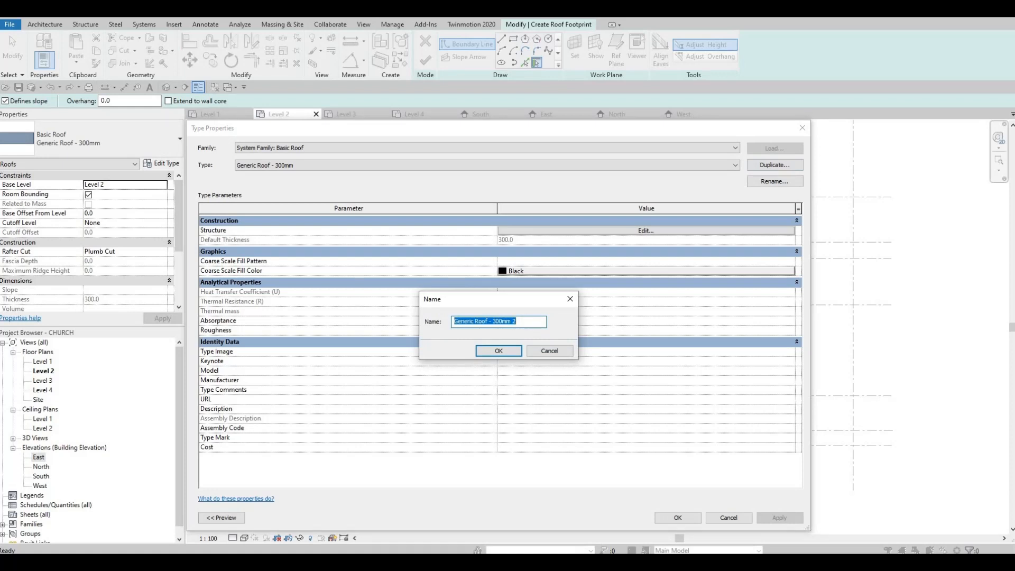
{"action": "type", "text": "roof"}
{"action": "key", "text": "BackSpace"}
{"action": "key", "text": "BackSpace"}
{"action": "key", "text": "BackSpace"}
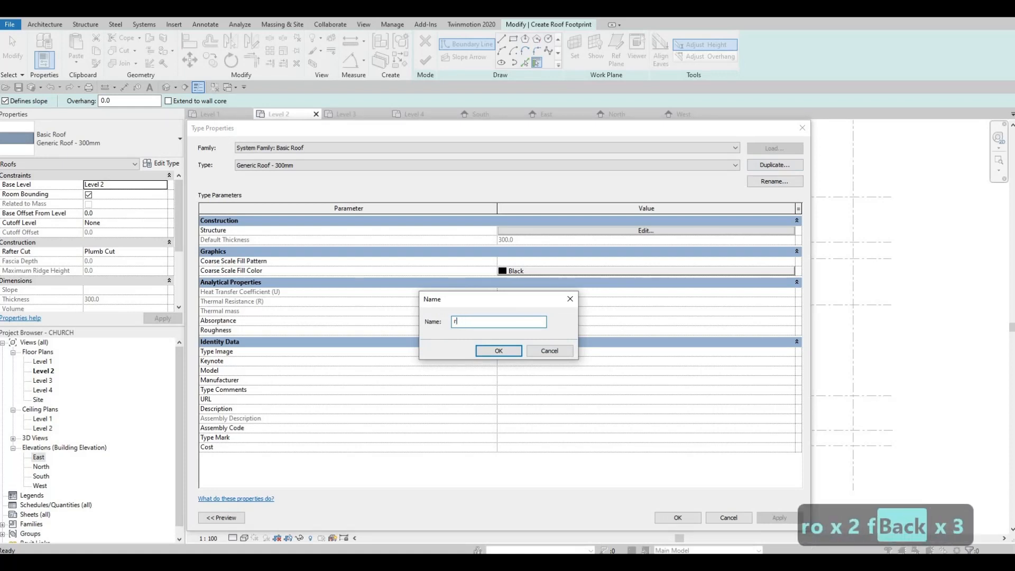
{"action": "key", "text": "BackSpace"}
{"action": "key", "text": "BackSpace"}
{"action": "key", "text": "Caps_Lock"}
{"action": "type", "text": "ROOF 1"}
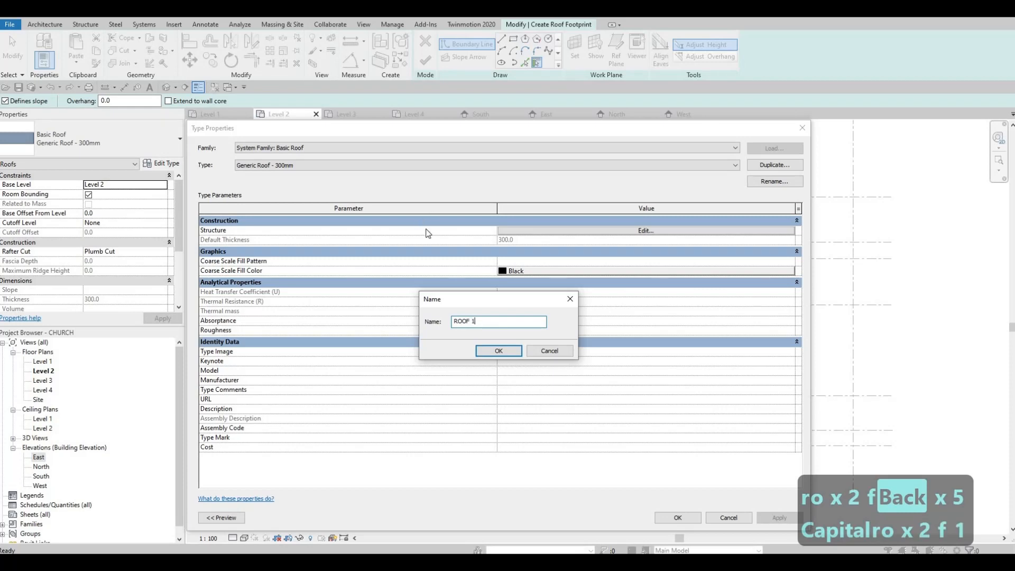
{"action": "key", "text": "Return"}
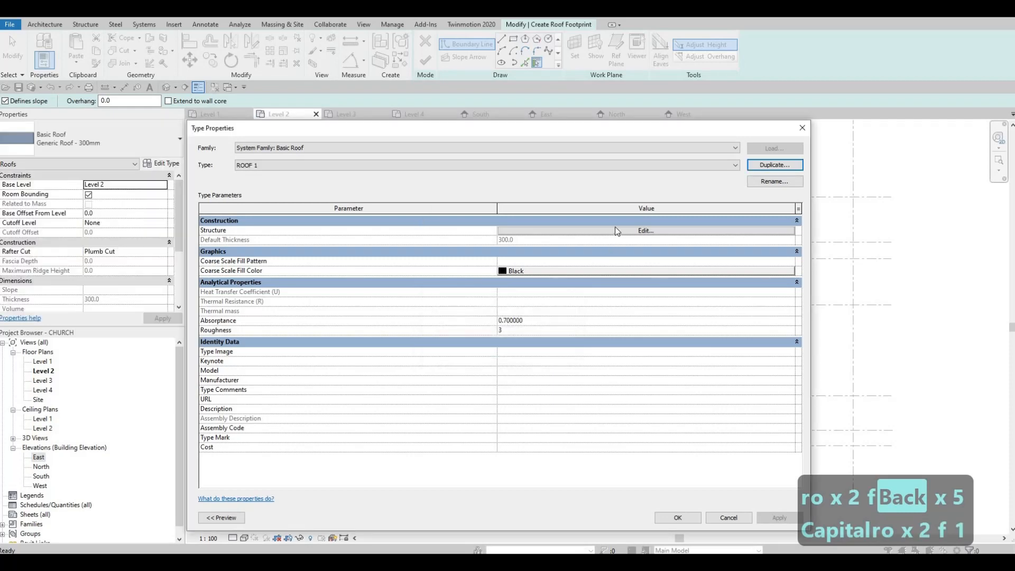
Step: Set the thickness of ROOF 1's structure layer to 200 mm
{"action": "left_click", "coordinate": [615, 230]}
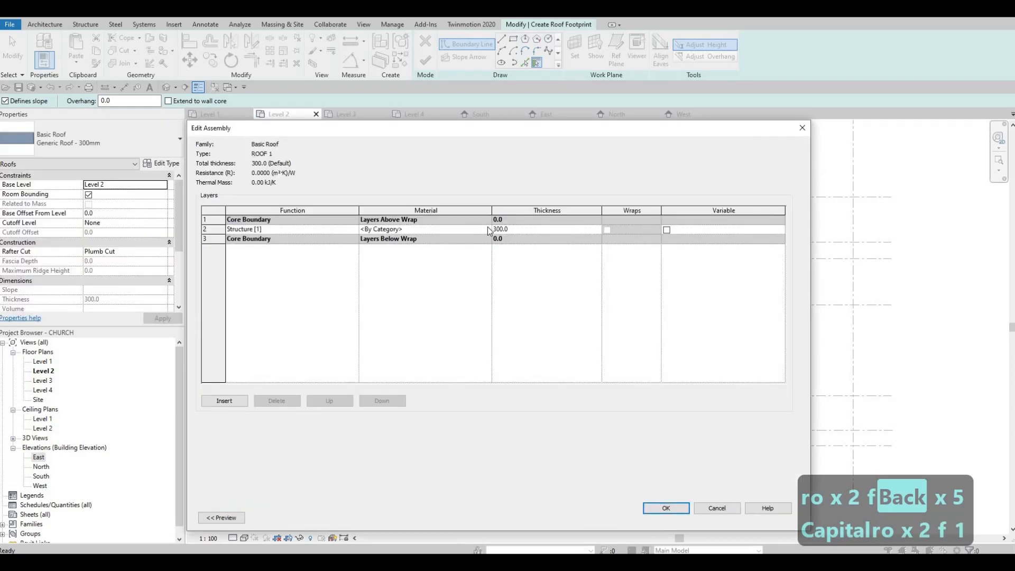
{"action": "left_click", "coordinate": [525, 227]}
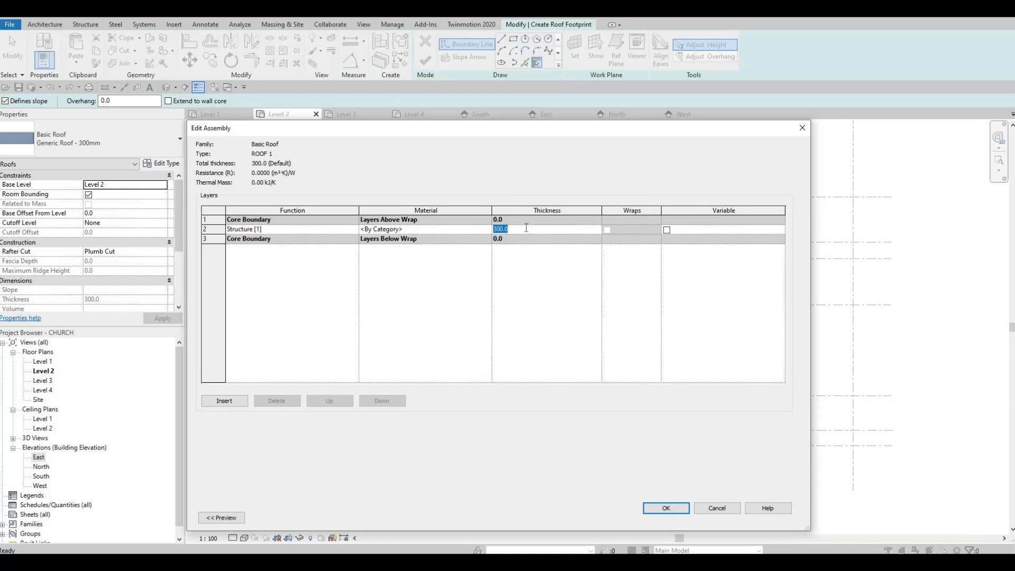
{"action": "type", "text": "200"}
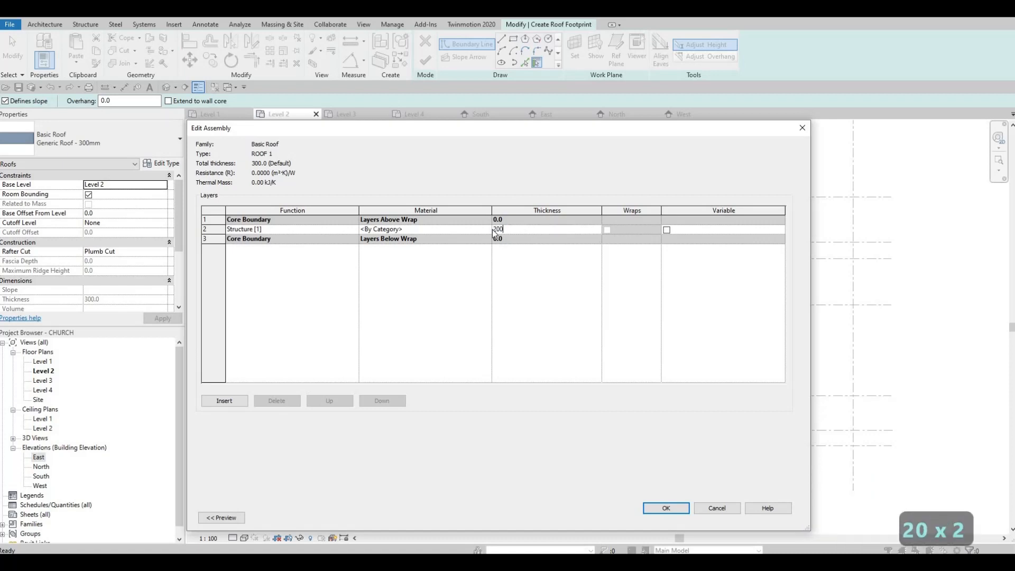
Step: Find Asphalt Shingle in the project materials, assign it to ROOF 1's structure layer and accept the type changes
{"action": "left_click", "coordinate": [489, 229]}
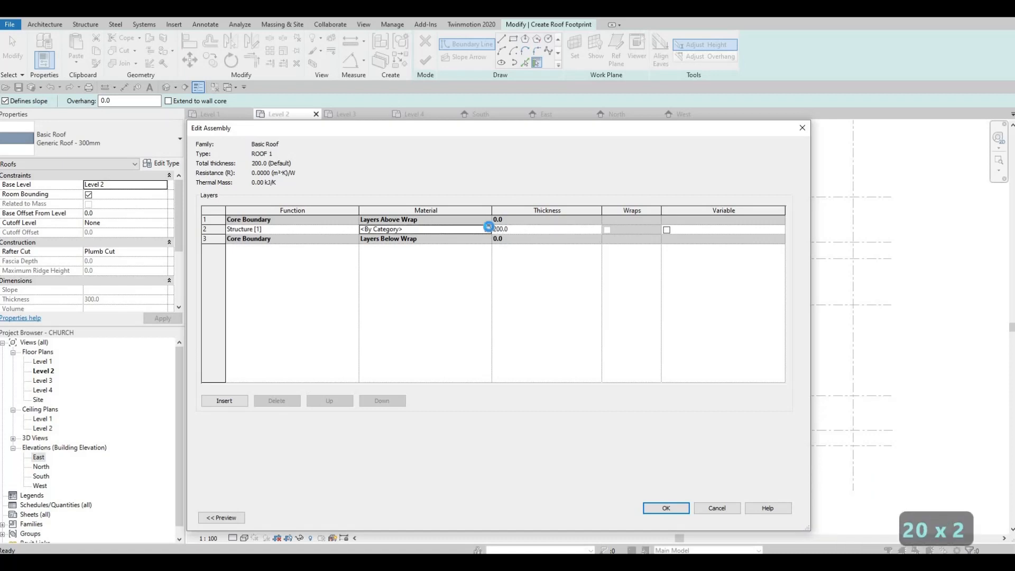
{"action": "left_click", "coordinate": [486, 229]}
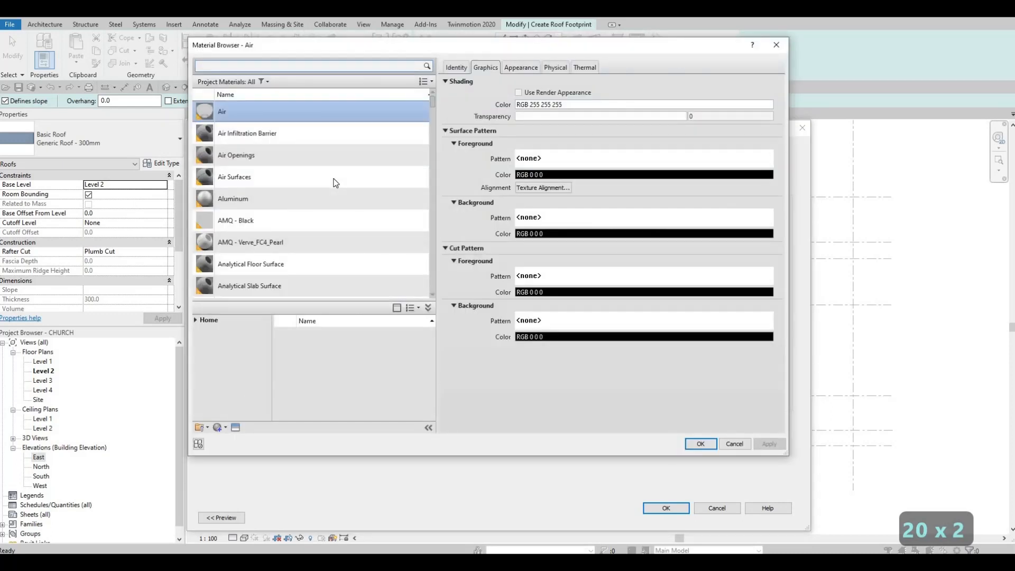
{"action": "scroll", "coordinate": [335, 181], "scroll_direction": "down", "scroll_amount": 5}
{"action": "scroll", "coordinate": [336, 181], "scroll_direction": "up", "scroll_amount": 4}
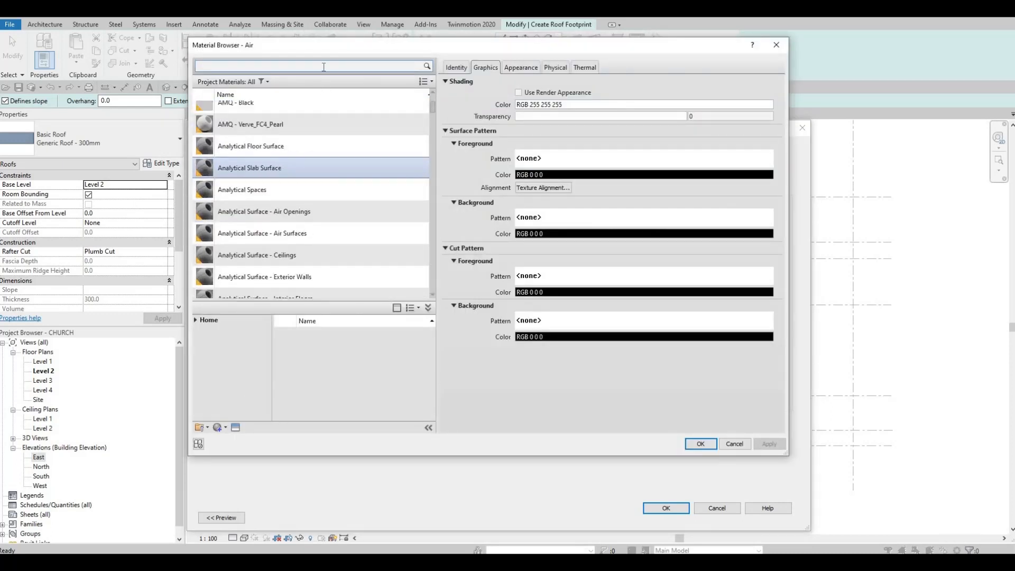
{"action": "left_click", "coordinate": [323, 66]}
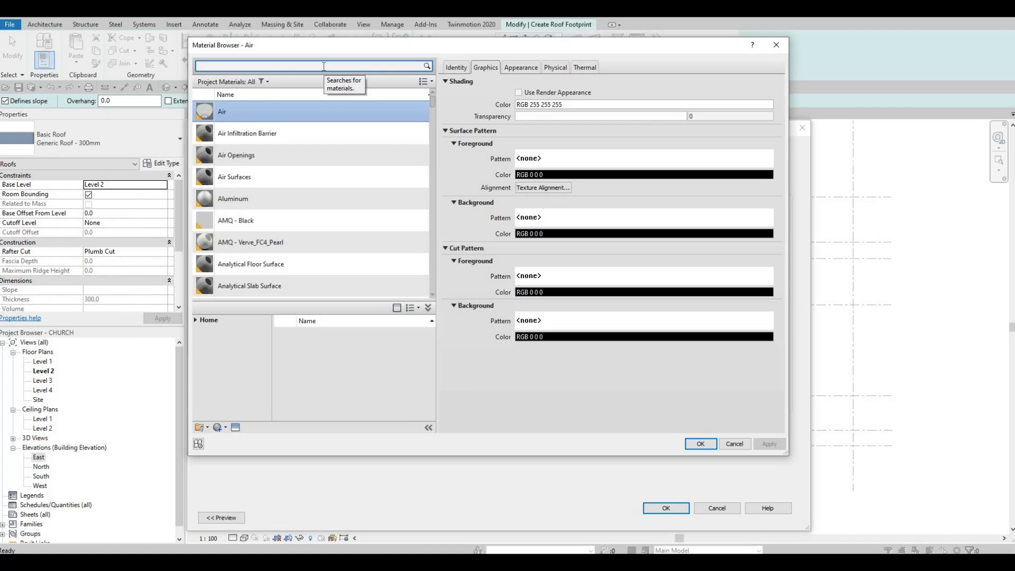
{"action": "type", "text": "ASH"}
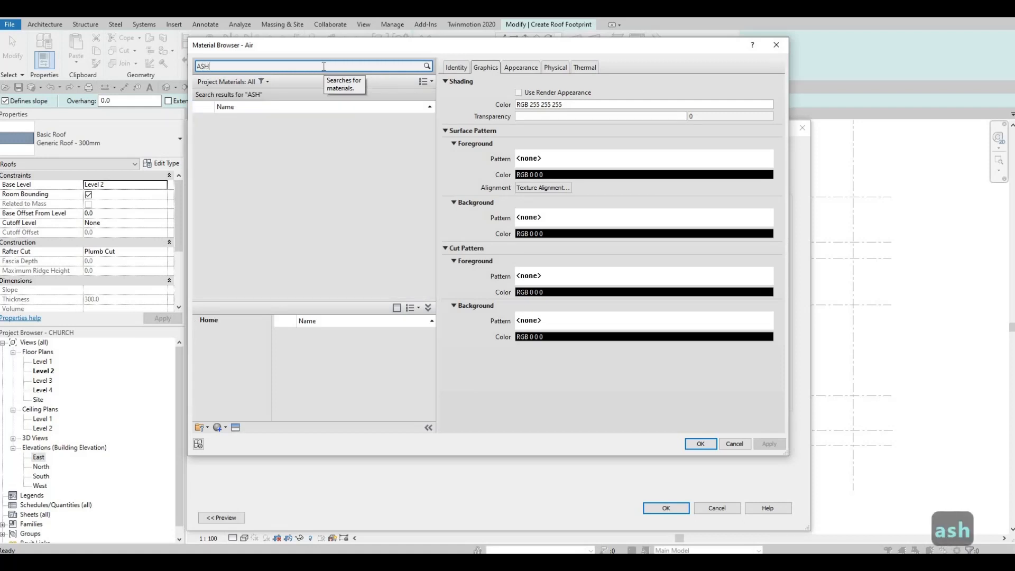
{"action": "type", "text": "P"}
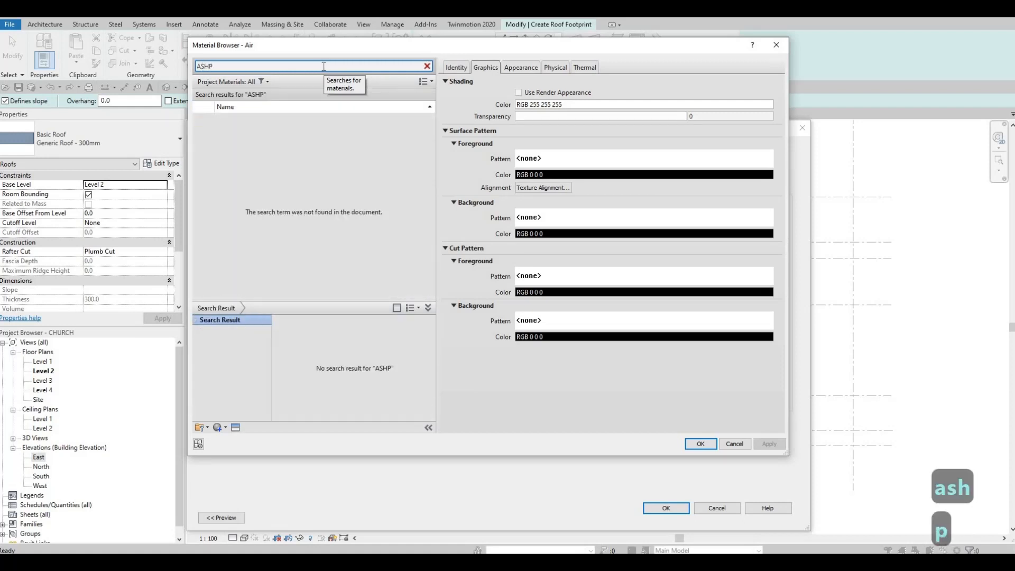
{"action": "key", "text": "BackSpace"}
{"action": "key", "text": "BackSpace"}
{"action": "key", "text": "BackSpace"}
{"action": "type", "text": "SP"}
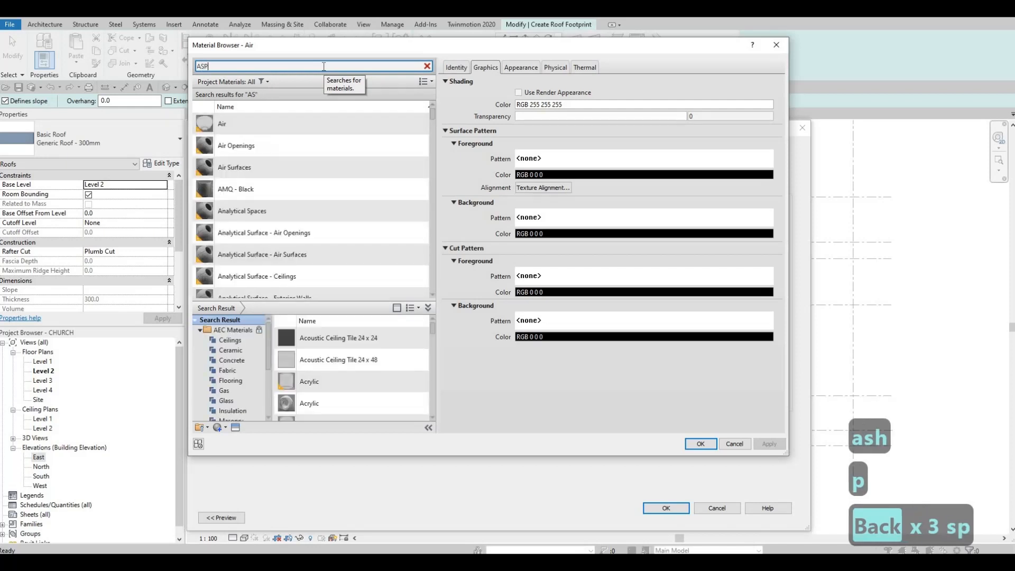
{"action": "left_click", "coordinate": [391, 121]}
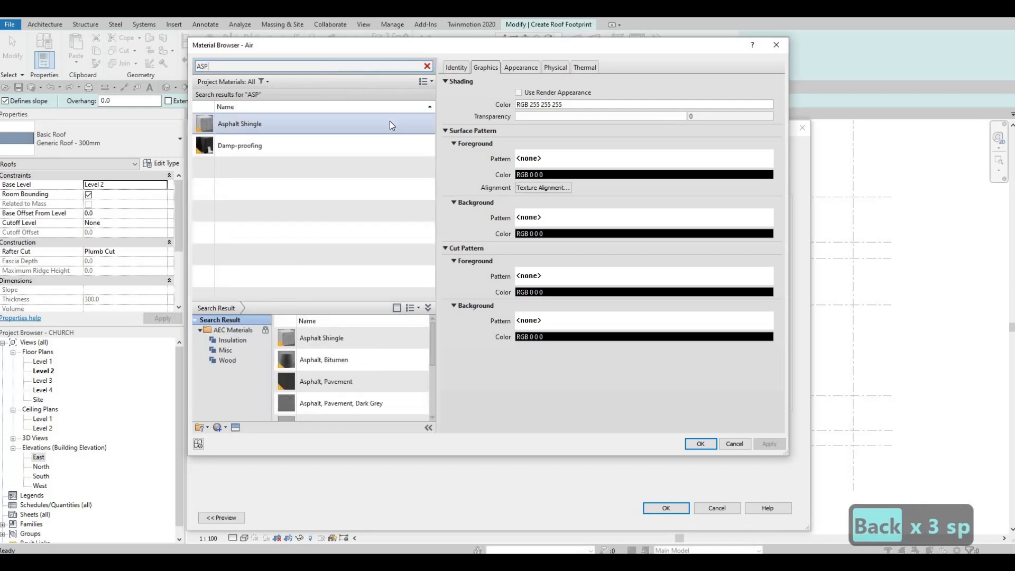
{"action": "left_click", "coordinate": [703, 446]}
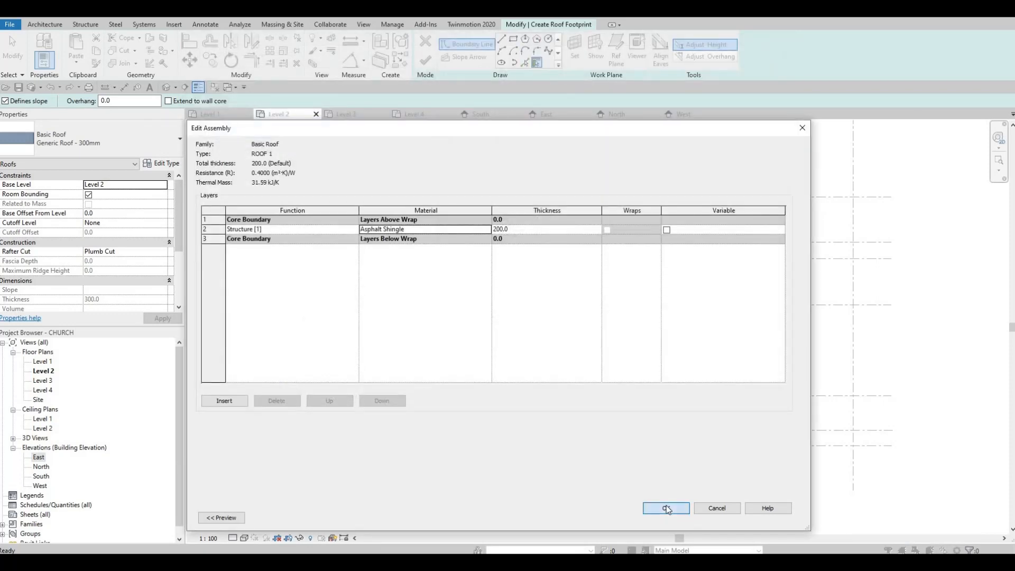
{"action": "left_click", "coordinate": [666, 507]}
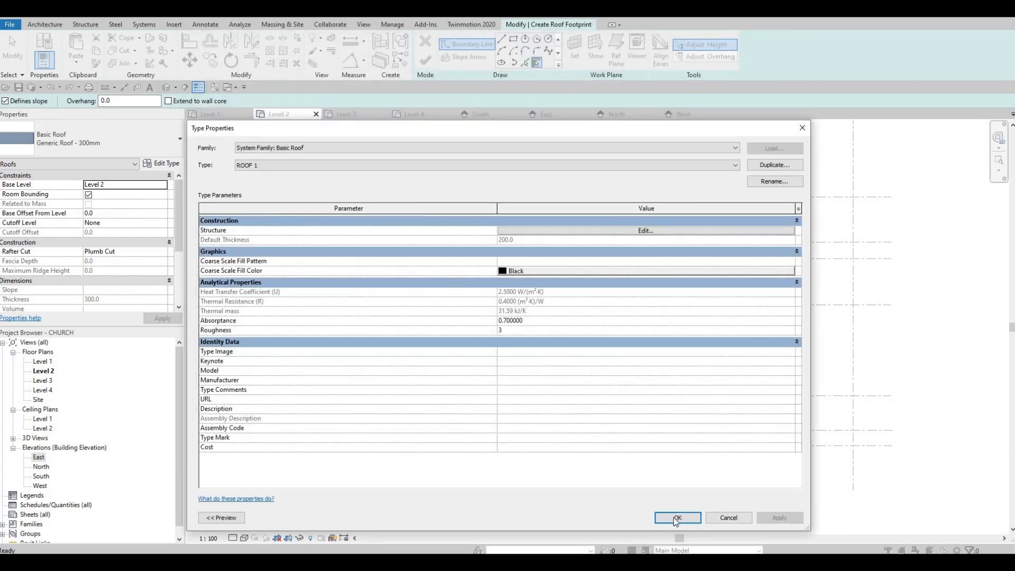
{"action": "left_click", "coordinate": [676, 518]}
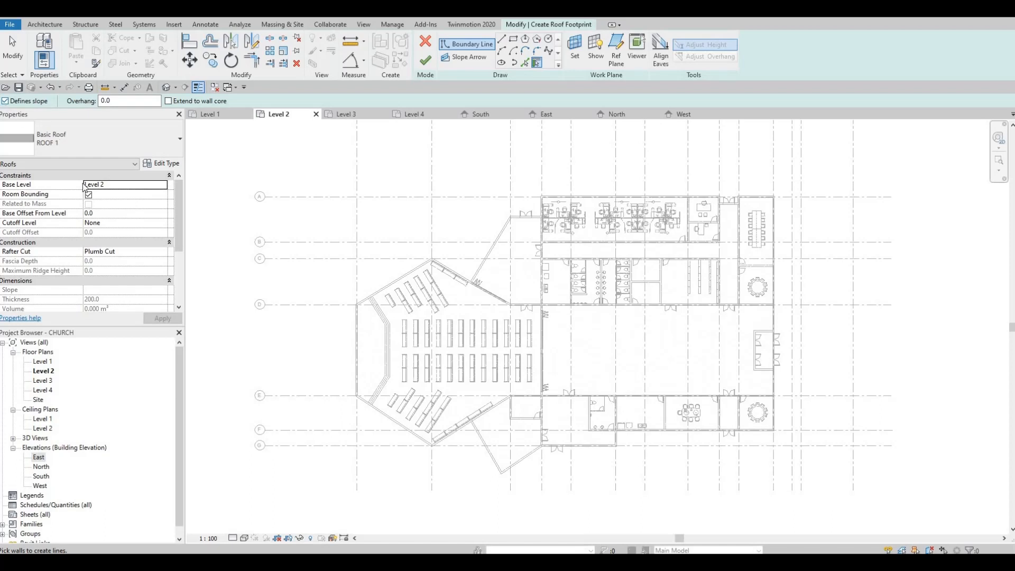
Step: Set the roof's base level to Level 4 and its overhang to 300 mm
{"action": "left_click", "coordinate": [158, 186]}
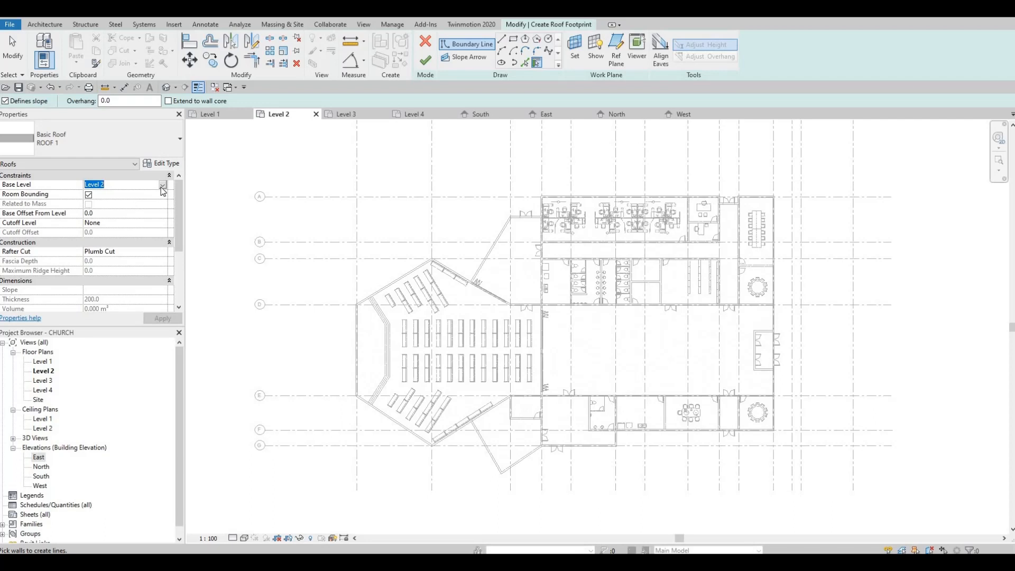
{"action": "left_click", "coordinate": [162, 185]}
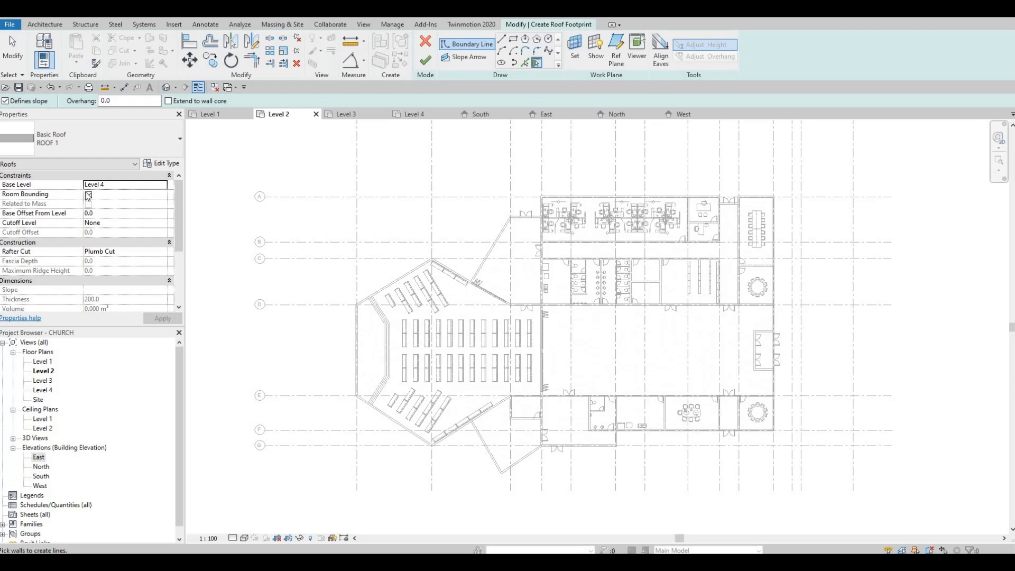
{"action": "left_click", "coordinate": [89, 195]}
{"action": "left_click", "coordinate": [130, 100]}
{"action": "type", "text": "2"}
{"action": "key", "text": "BackSpace"}
{"action": "key", "text": "BackSpace"}
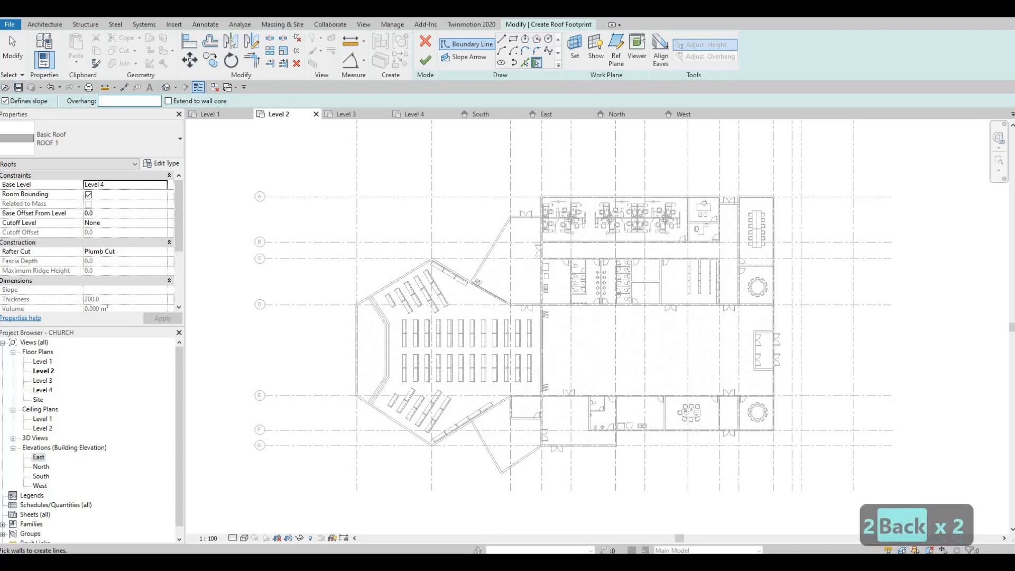
{"action": "type", "text": "300"}
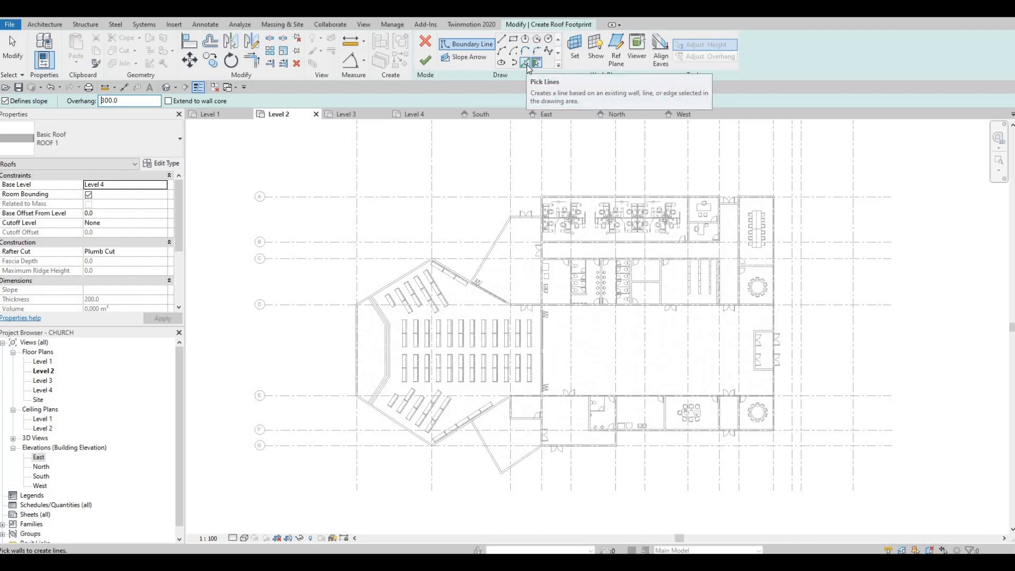
Step: Pick the outer faces of the sanctuary's northeast, northwest and west walls as slope-defining roof boundary lines
{"action": "scroll", "coordinate": [471, 254], "scroll_direction": "up", "scroll_amount": 5}
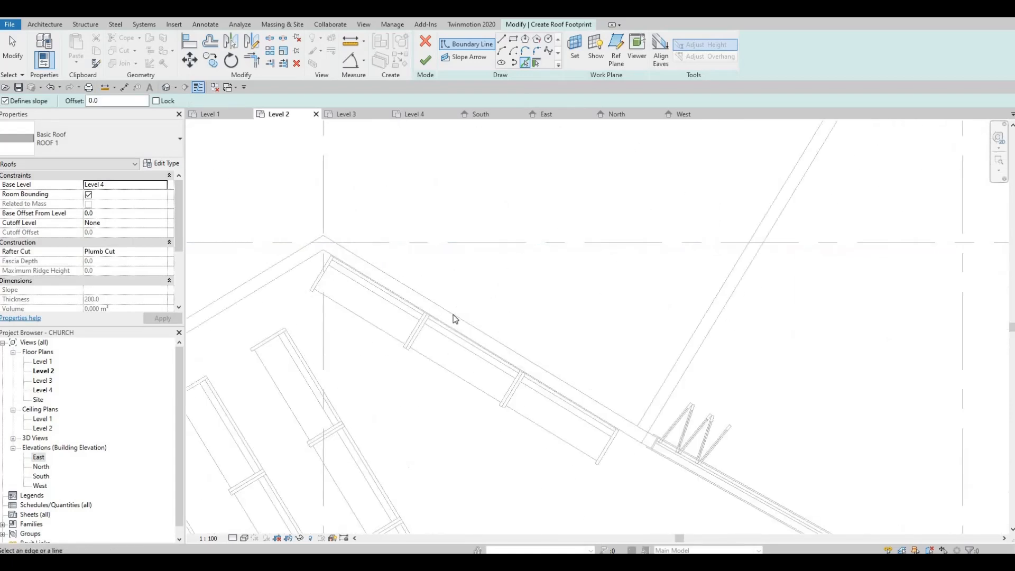
{"action": "left_click", "coordinate": [418, 301]}
{"action": "left_click", "coordinate": [285, 279]}
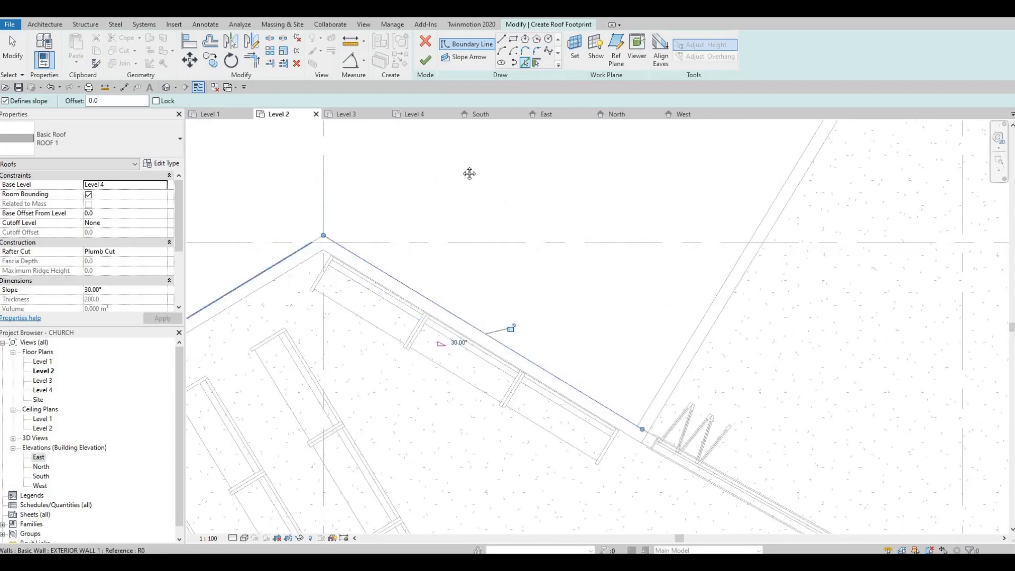
{"action": "scroll", "coordinate": [316, 277], "scroll_direction": "down", "scroll_amount": 1}
{"action": "middle_click_drag", "start_coordinate": [316, 278], "coordinate": [546, 138]}
{"action": "scroll", "coordinate": [460, 141], "scroll_direction": "down", "scroll_amount": 2}
{"action": "middle_click_drag", "start_coordinate": [207, 332], "coordinate": [393, 232]}
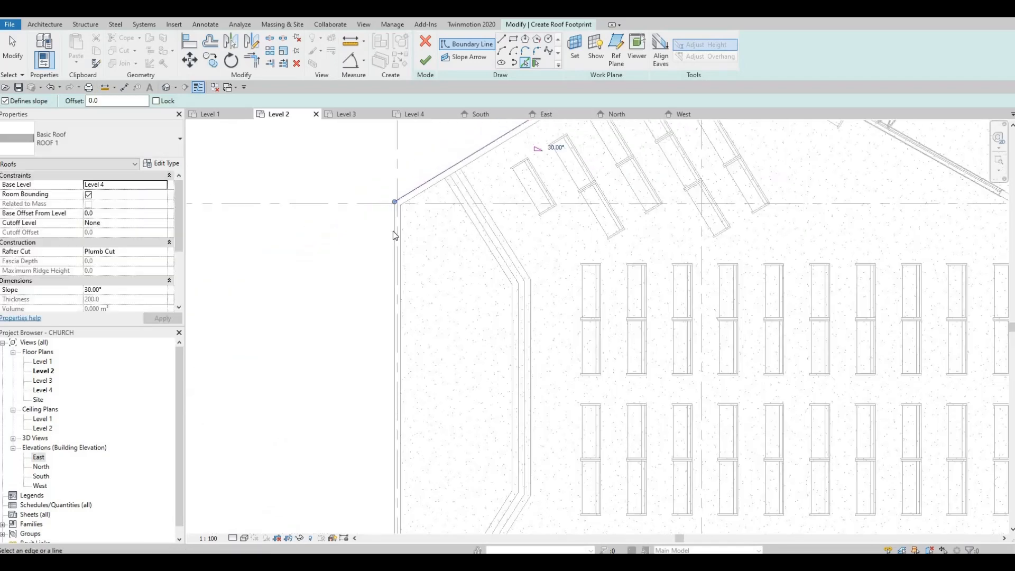
{"action": "left_click", "coordinate": [395, 230]}
Step: Pick the outer faces of the sanctuary's southwest and southeast angled walls as roof boundary lines
{"action": "scroll", "coordinate": [480, 218], "scroll_direction": "down", "scroll_amount": 2}
{"action": "scroll", "coordinate": [483, 247], "scroll_direction": "down", "scroll_amount": 1}
{"action": "middle_click_drag", "start_coordinate": [483, 247], "coordinate": [485, 176]}
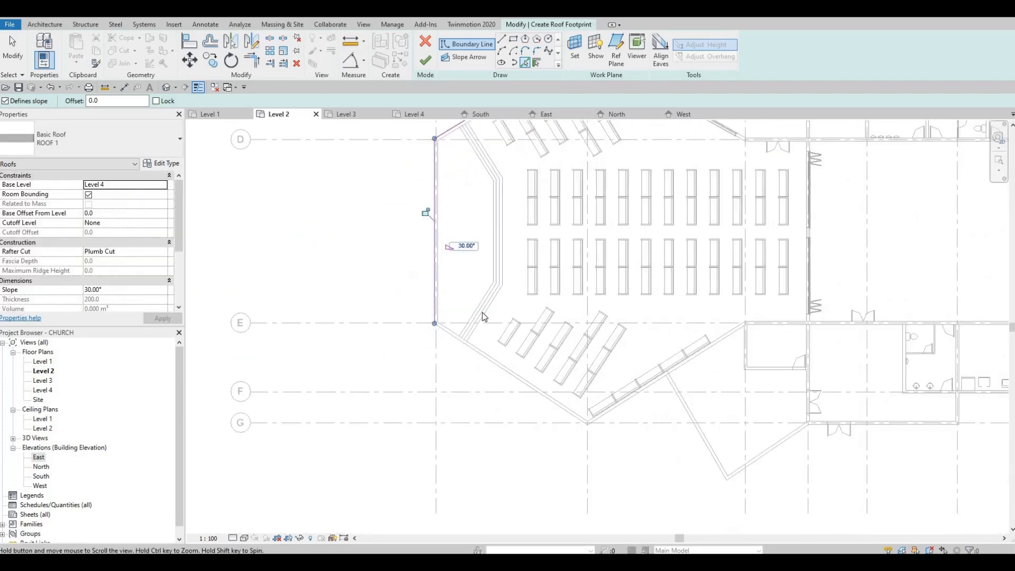
{"action": "middle_click_drag", "start_coordinate": [473, 349], "coordinate": [495, 297]}
{"action": "scroll", "coordinate": [495, 297], "scroll_direction": "up", "scroll_amount": 1}
{"action": "left_click", "coordinate": [570, 343]}
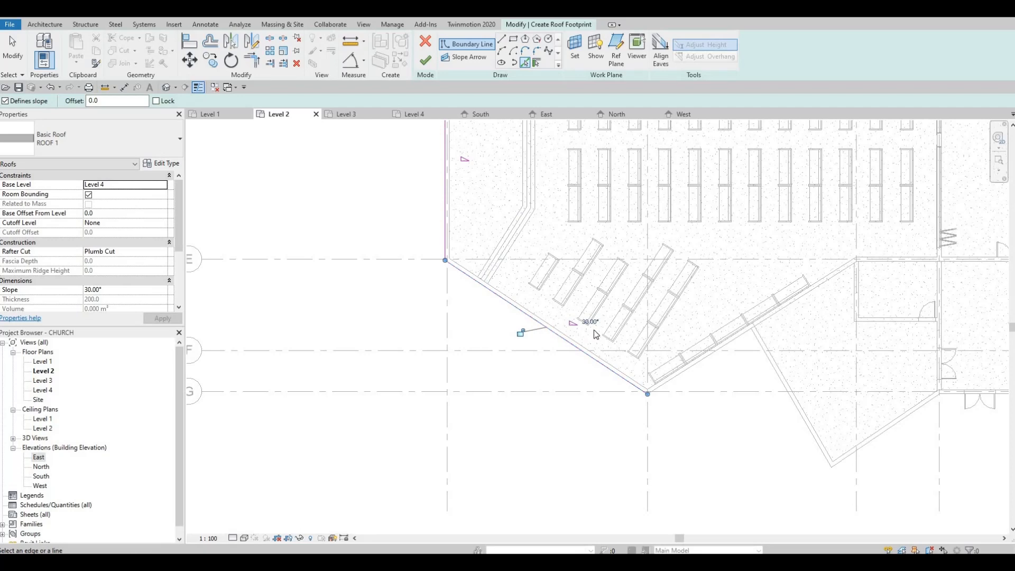
{"action": "middle_click_drag", "start_coordinate": [772, 321], "coordinate": [596, 335]}
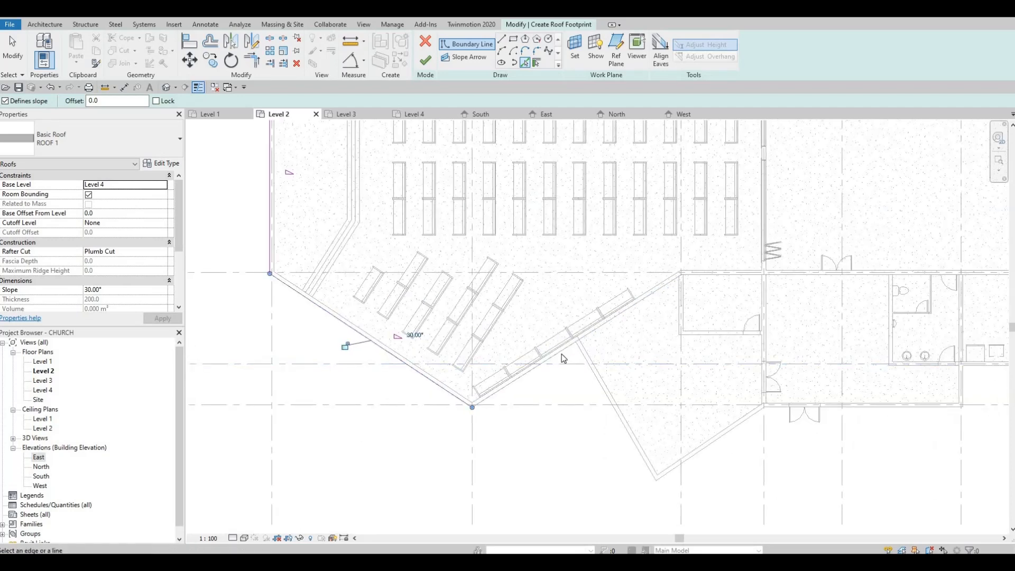
{"action": "left_click", "coordinate": [624, 324]}
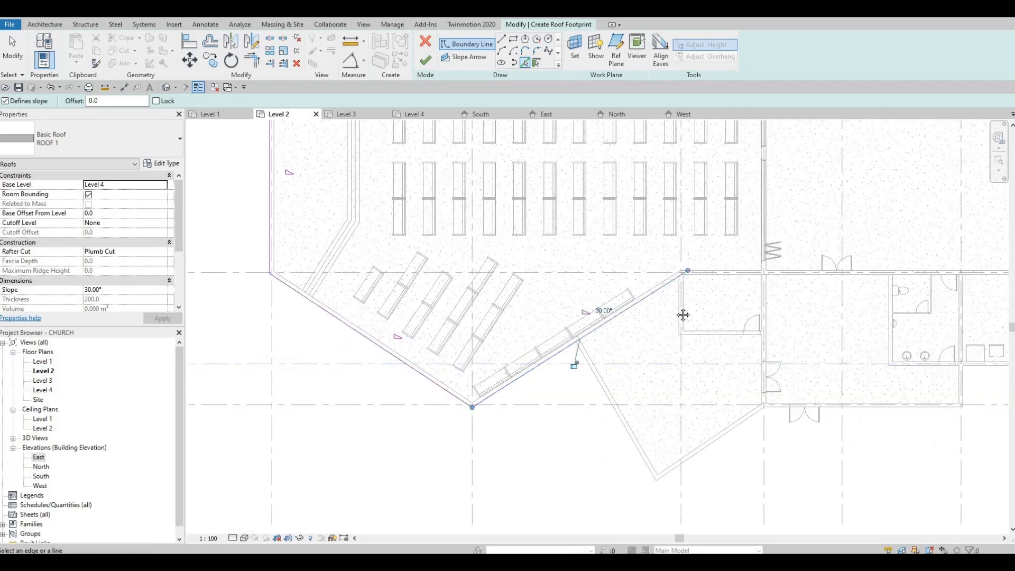
{"action": "scroll", "coordinate": [670, 288], "scroll_direction": "down", "scroll_amount": 3}
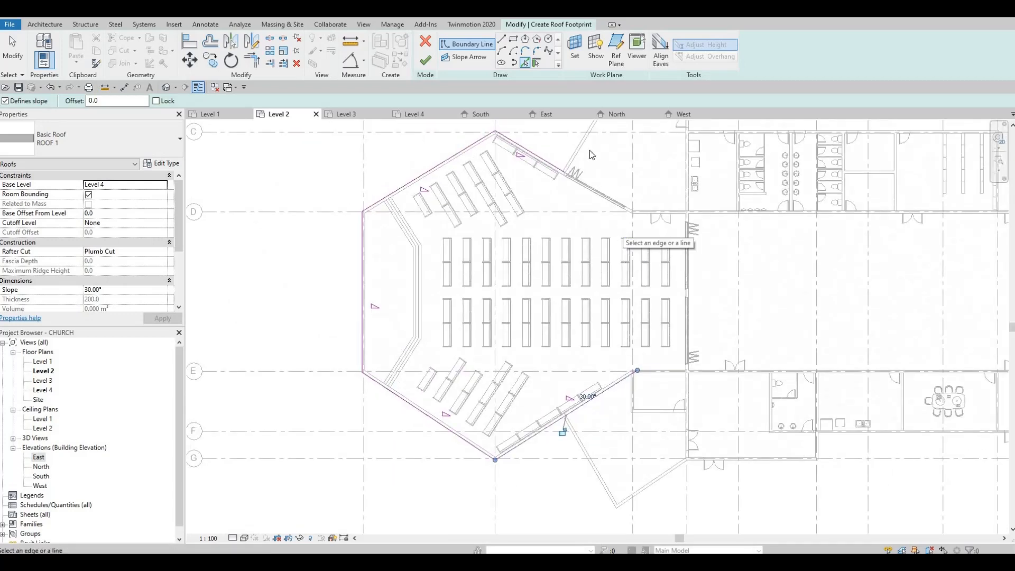
{"action": "scroll", "coordinate": [592, 188], "scroll_direction": "up", "scroll_amount": 2}
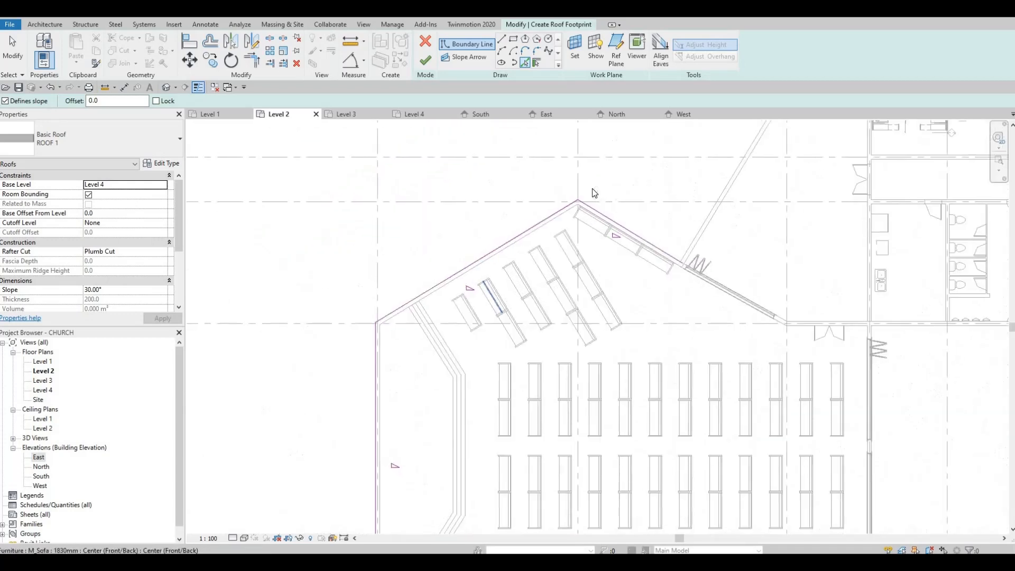
Step: Trim the northwest and west roof boundary lines to a corner at grid D
{"action": "key", "text": "Escape"}
{"action": "key", "text": "Escape"}
{"action": "scroll", "coordinate": [592, 188], "scroll_direction": "up", "scroll_amount": 2}
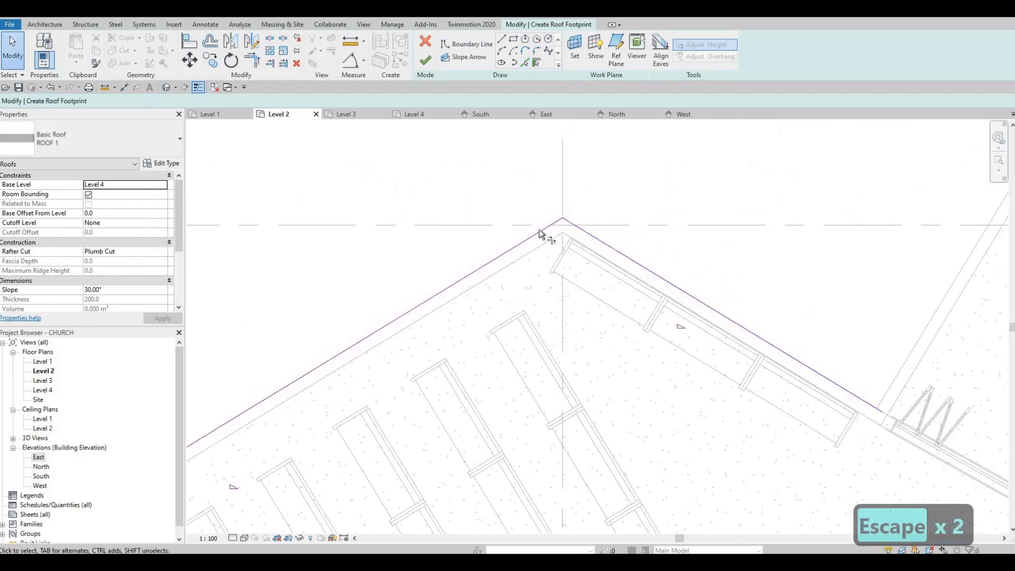
{"action": "key", "text": "t"}
{"action": "key", "text": "r"}
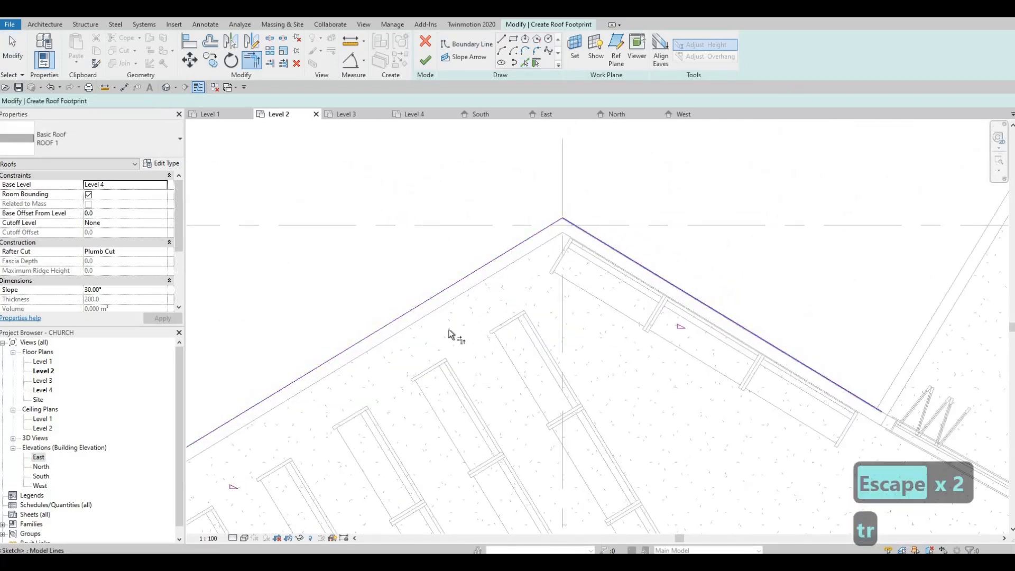
{"action": "scroll", "coordinate": [448, 330], "scroll_direction": "down", "scroll_amount": 5}
{"action": "scroll", "coordinate": [372, 347], "scroll_direction": "up", "scroll_amount": 4}
{"action": "left_click", "coordinate": [374, 356]}
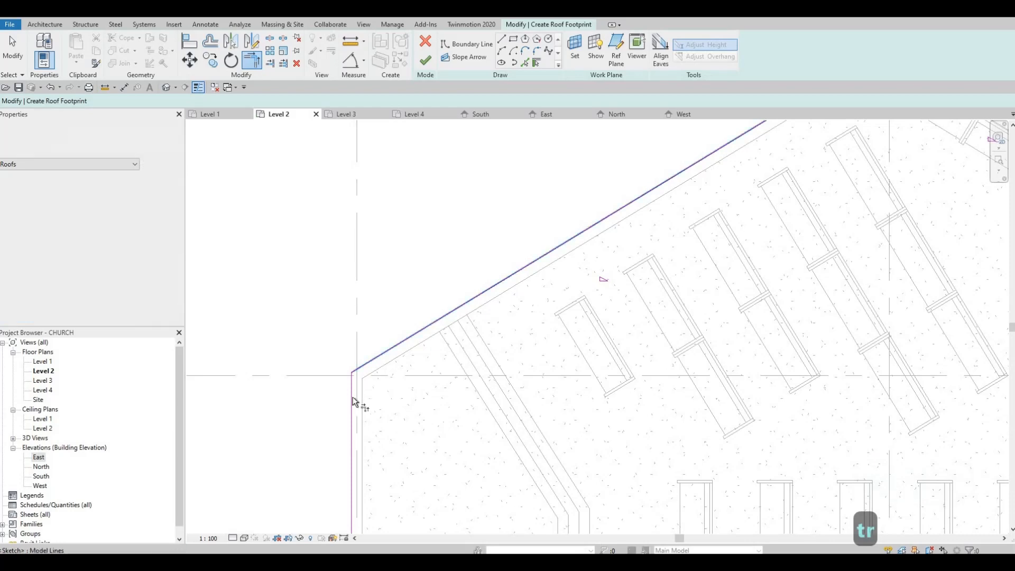
{"action": "left_click", "coordinate": [353, 396]}
Step: Trim the southwest boundary line to corners with the west line at grid E and the southeast line at grid G
{"action": "scroll", "coordinate": [474, 230], "scroll_direction": "down", "scroll_amount": 4}
{"action": "scroll", "coordinate": [414, 347], "scroll_direction": "up", "scroll_amount": 5}
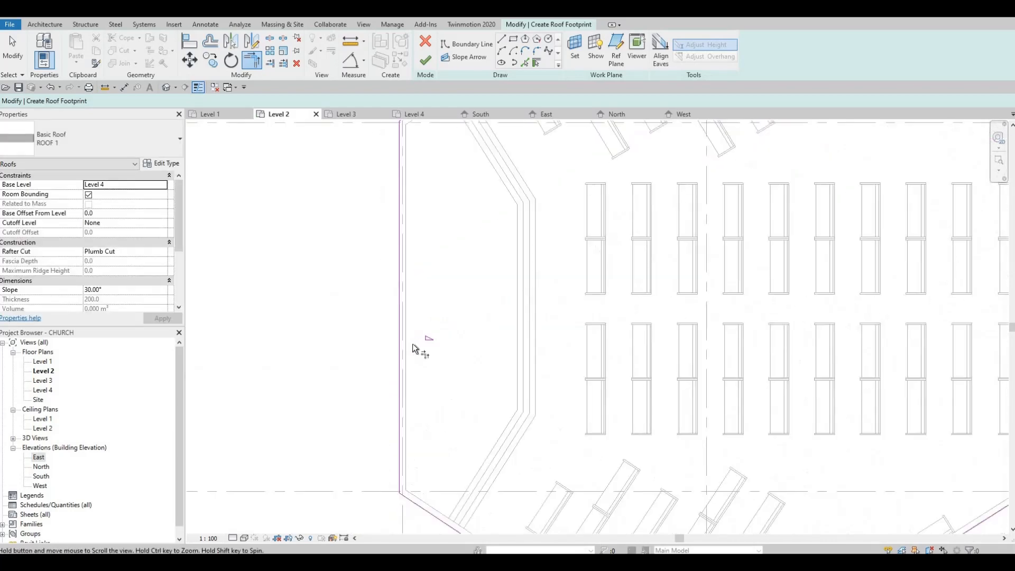
{"action": "left_click", "coordinate": [405, 357]}
{"action": "left_click", "coordinate": [411, 409]}
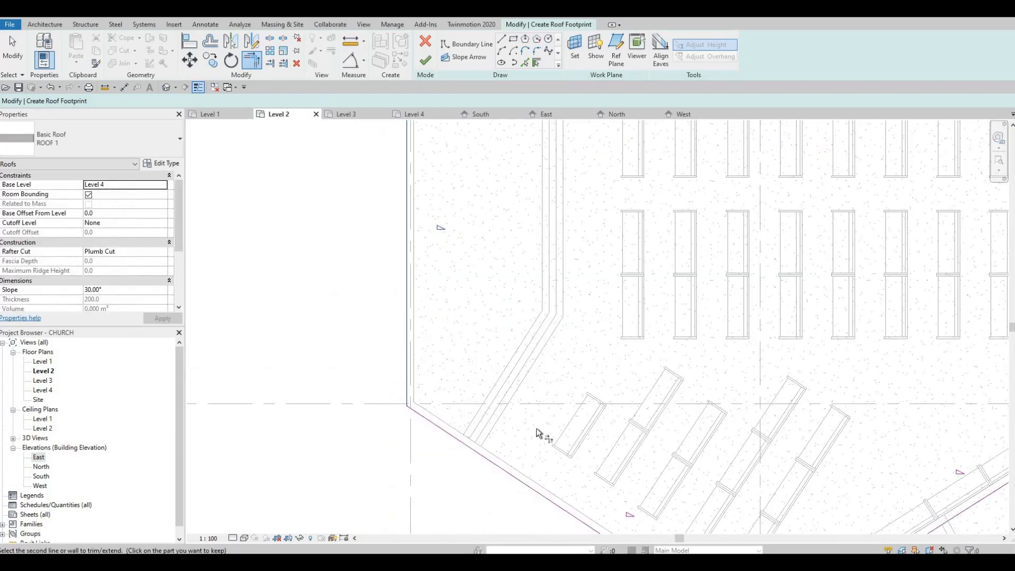
{"action": "scroll", "coordinate": [453, 225], "scroll_direction": "down", "scroll_amount": 1}
{"action": "middle_click_drag", "start_coordinate": [687, 529], "coordinate": [453, 225]}
{"action": "scroll", "coordinate": [472, 226], "scroll_direction": "up", "scroll_amount": 1}
{"action": "left_click", "coordinate": [472, 228]}
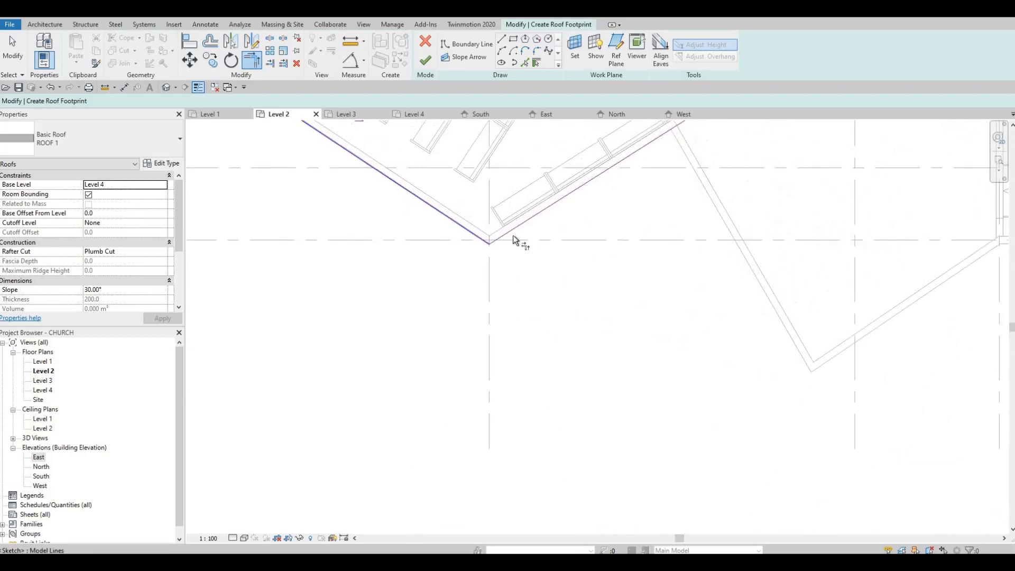
{"action": "left_click", "coordinate": [513, 231]}
{"action": "middle_click_drag", "start_coordinate": [541, 238], "coordinate": [425, 365]}
{"action": "middle_click_drag", "start_coordinate": [872, 142], "coordinate": [717, 306]}
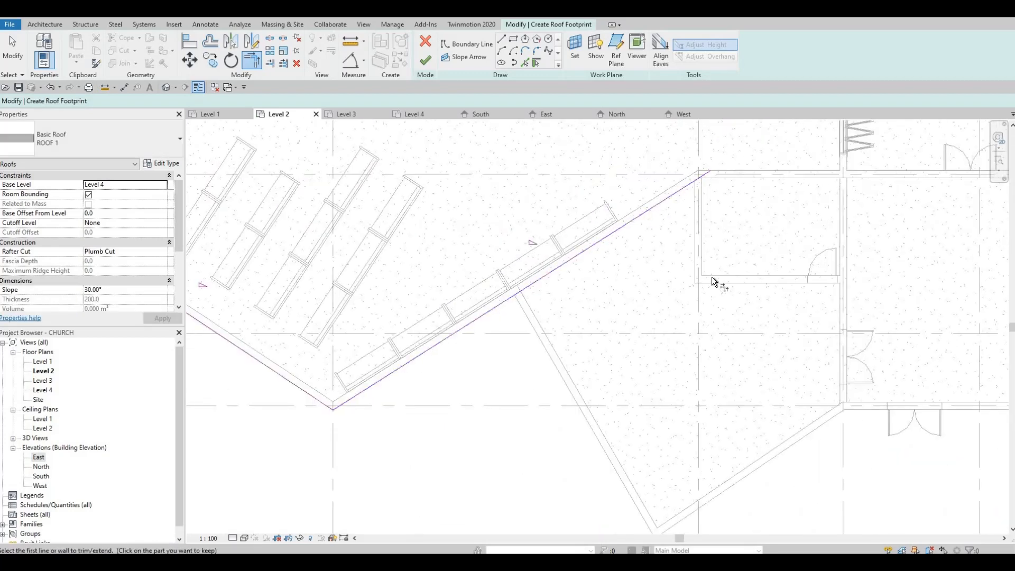
{"action": "middle_click_drag", "start_coordinate": [700, 185], "coordinate": [653, 277]}
{"action": "key", "text": "F1"}
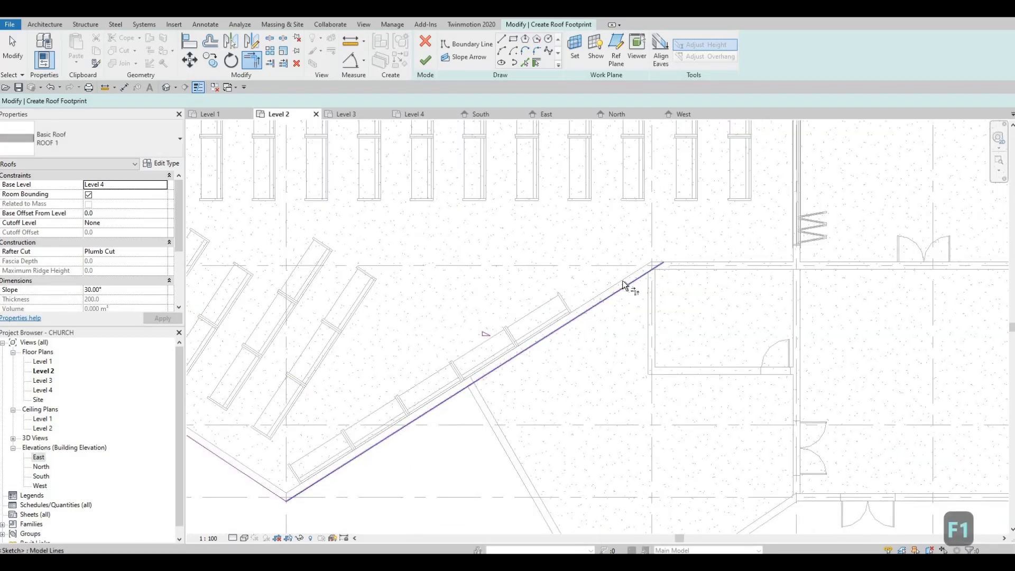
{"action": "left_click", "coordinate": [660, 265]}
Step: Extend the northeast angled boundary line's free end to the outer wall corner at grid D
{"action": "middle_click_drag", "start_coordinate": [491, 211], "coordinate": [443, 493]}
{"action": "middle_click_drag", "start_coordinate": [438, 227], "coordinate": [460, 485]}
{"action": "scroll", "coordinate": [441, 252], "scroll_direction": "up", "scroll_amount": 2}
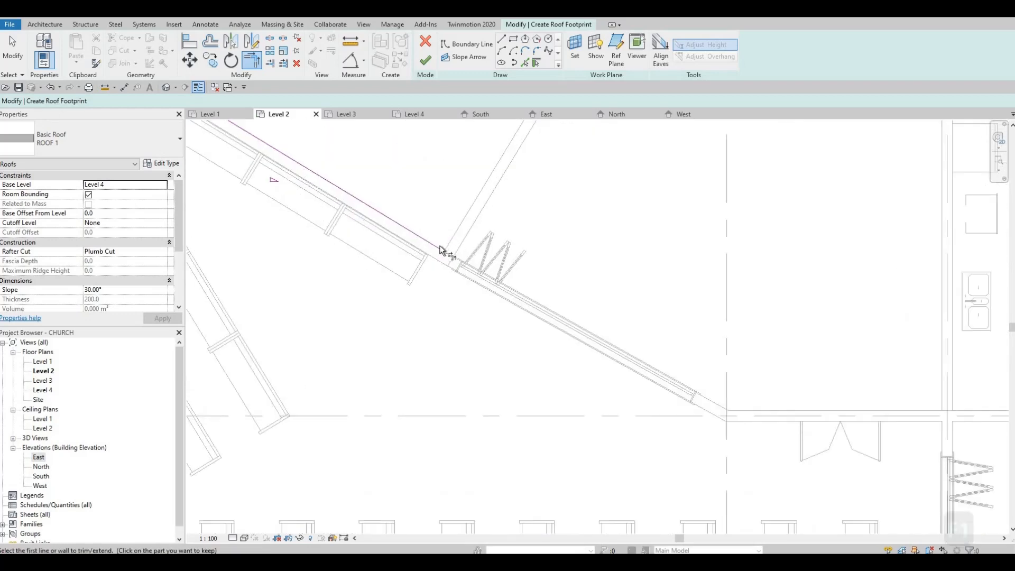
{"action": "key", "text": "Escape"}
{"action": "key", "text": "Escape"}
{"action": "left_click", "coordinate": [447, 252]}
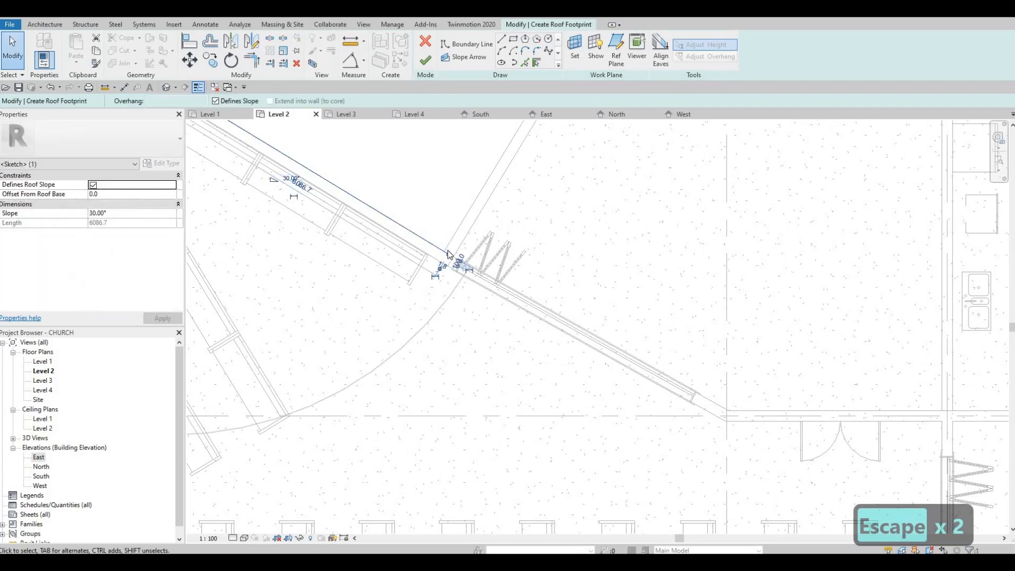
{"action": "left_click_drag", "start_coordinate": [449, 254], "coordinate": [726, 410]}
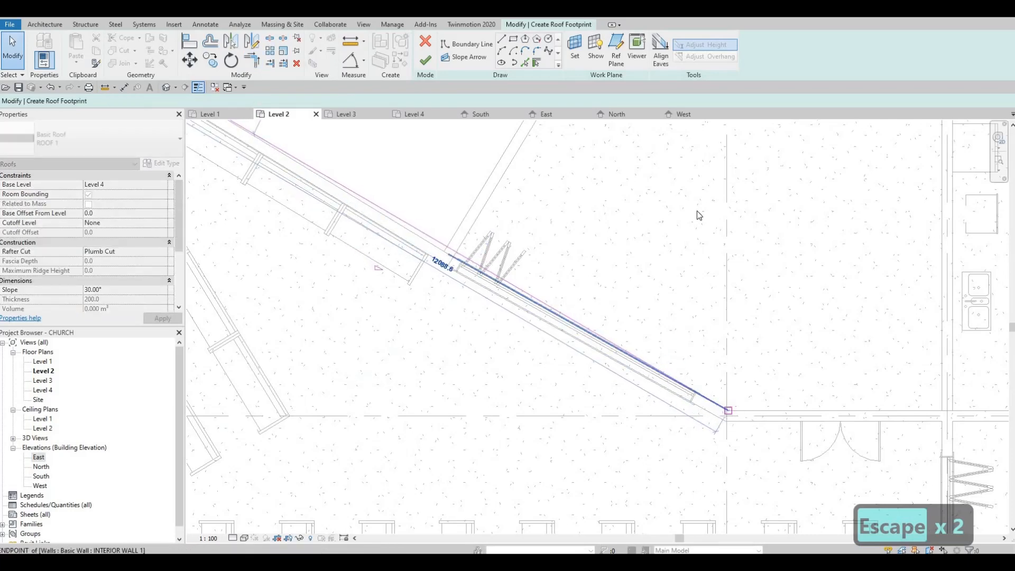
{"action": "key", "text": "Escape"}
Step: Shorten the southeast angled boundary line so that its free end meets the wall corner at grid E
{"action": "scroll", "coordinate": [689, 379], "scroll_direction": "down", "scroll_amount": 2}
{"action": "middle_click_drag", "start_coordinate": [752, 426], "coordinate": [753, 187]}
{"action": "scroll", "coordinate": [753, 187], "scroll_direction": "down", "scroll_amount": 3}
{"action": "middle_click_drag", "start_coordinate": [746, 470], "coordinate": [787, 308]}
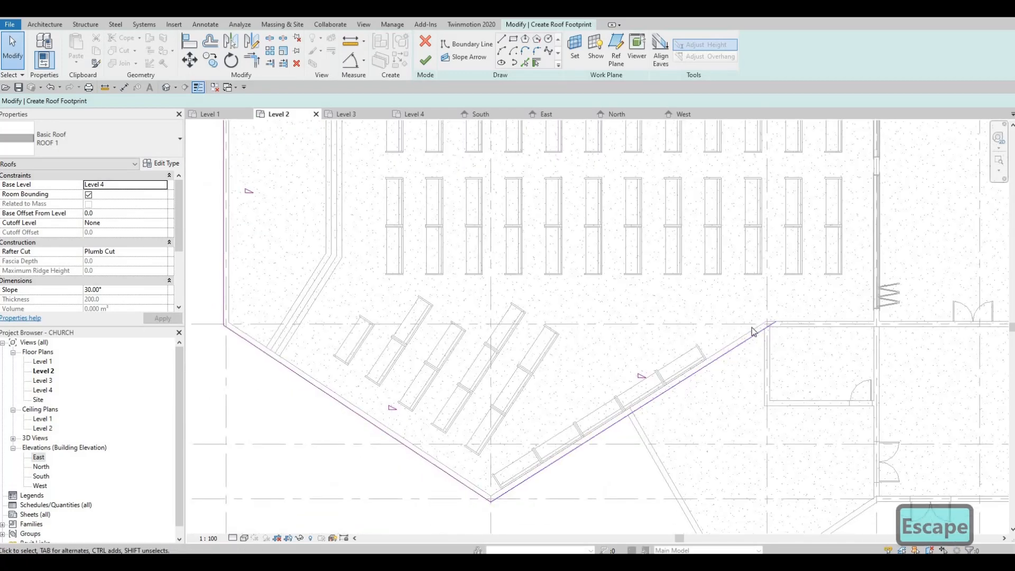
{"action": "scroll", "coordinate": [752, 326], "scroll_direction": "up", "scroll_amount": 6}
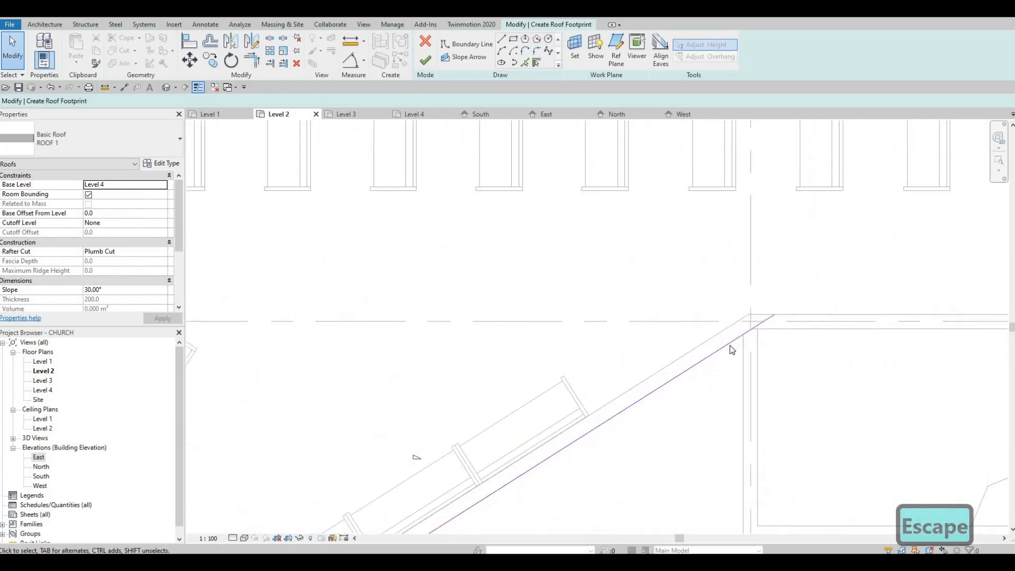
{"action": "left_click", "coordinate": [765, 321]}
{"action": "left_click_drag", "start_coordinate": [765, 321], "coordinate": [751, 328]}
{"action": "key", "text": "Escape"}
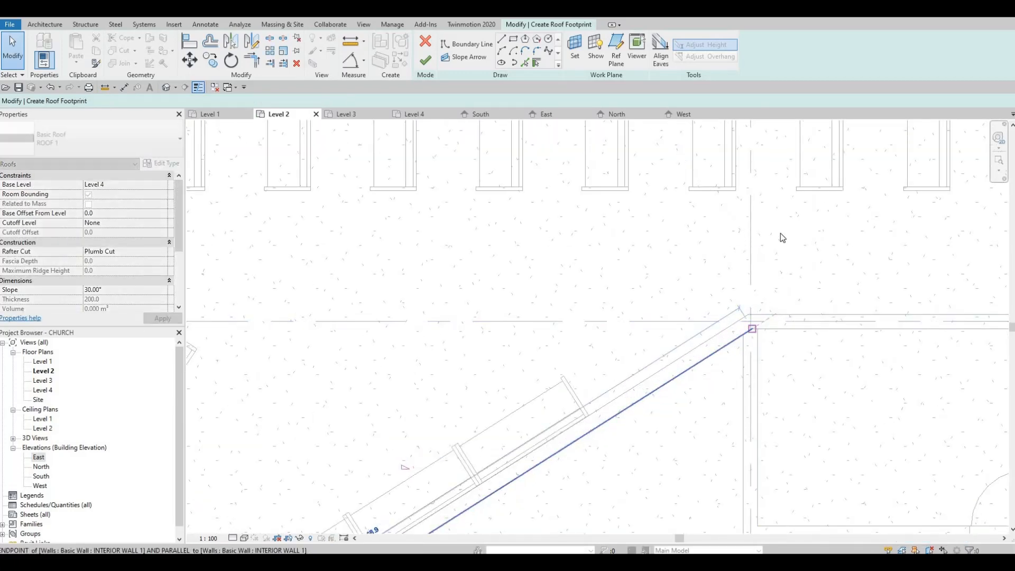
{"action": "scroll", "coordinate": [728, 349], "scroll_direction": "down", "scroll_amount": 3}
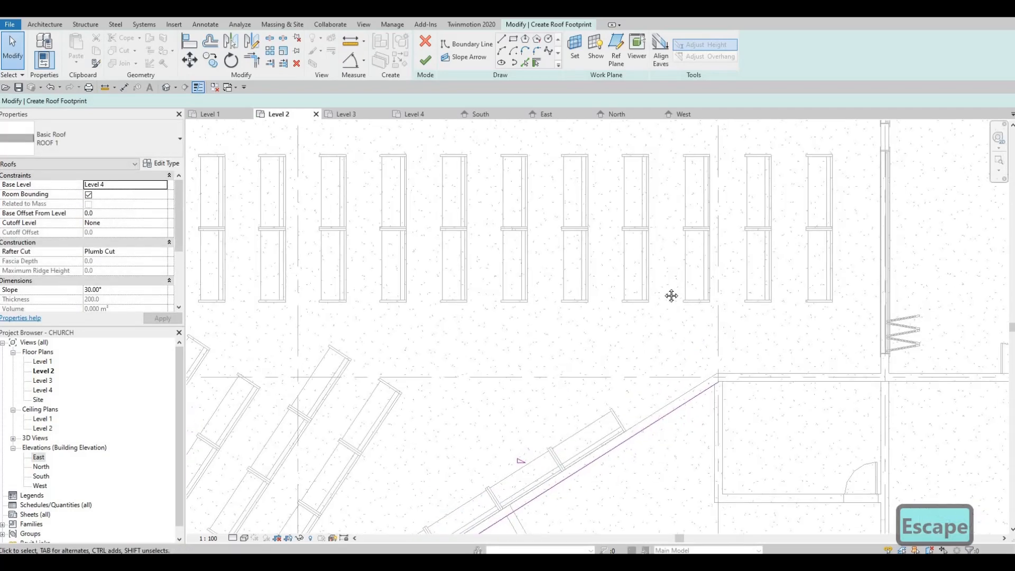
Step: Try to finish the roof footprint sketch with its east side still open
{"action": "scroll", "coordinate": [671, 295], "scroll_direction": "down", "scroll_amount": 4}
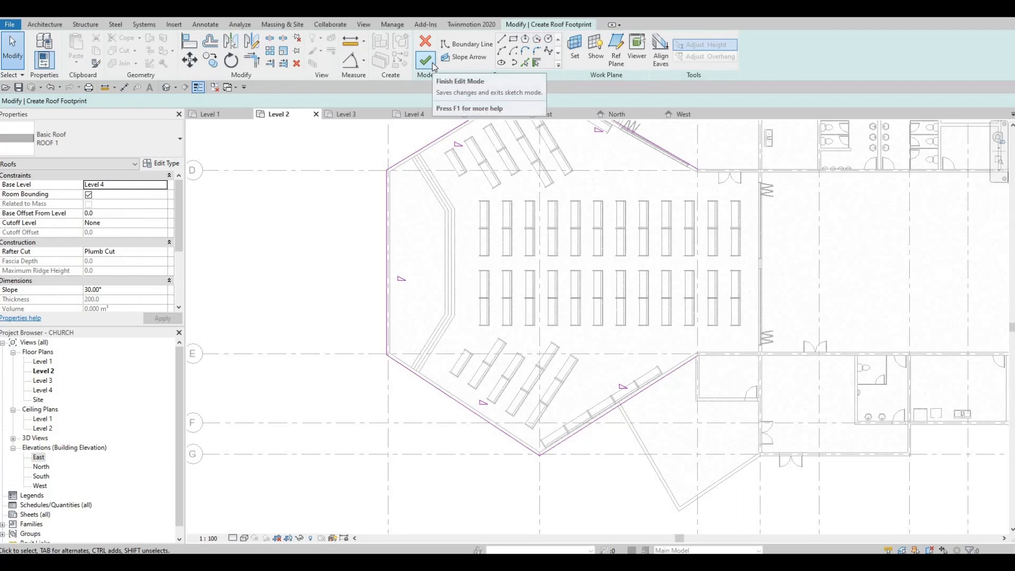
{"action": "left_click", "coordinate": [429, 62]}
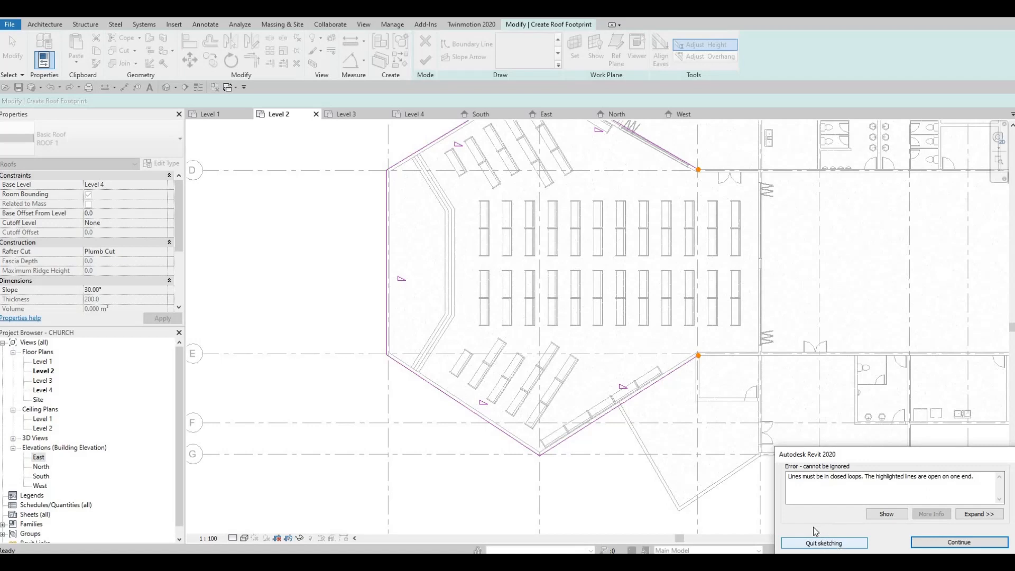
{"action": "key", "text": "Escape"}
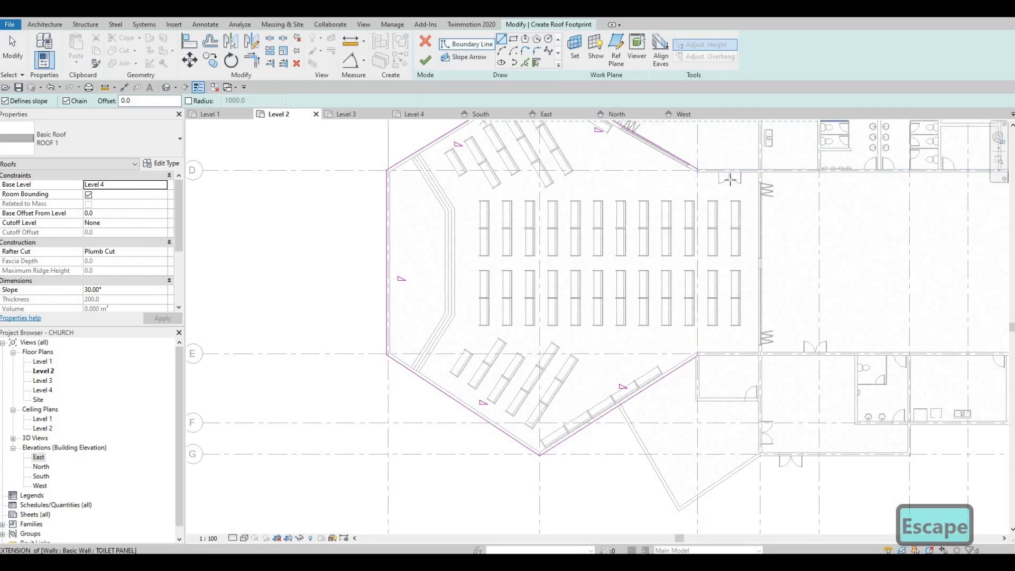
Step: Draw a straight north-south boundary line closing the footprint's east side between grids D and E, and finish the roof
{"action": "scroll", "coordinate": [696, 169], "scroll_direction": "up", "scroll_amount": 3}
{"action": "left_click", "coordinate": [694, 168]}
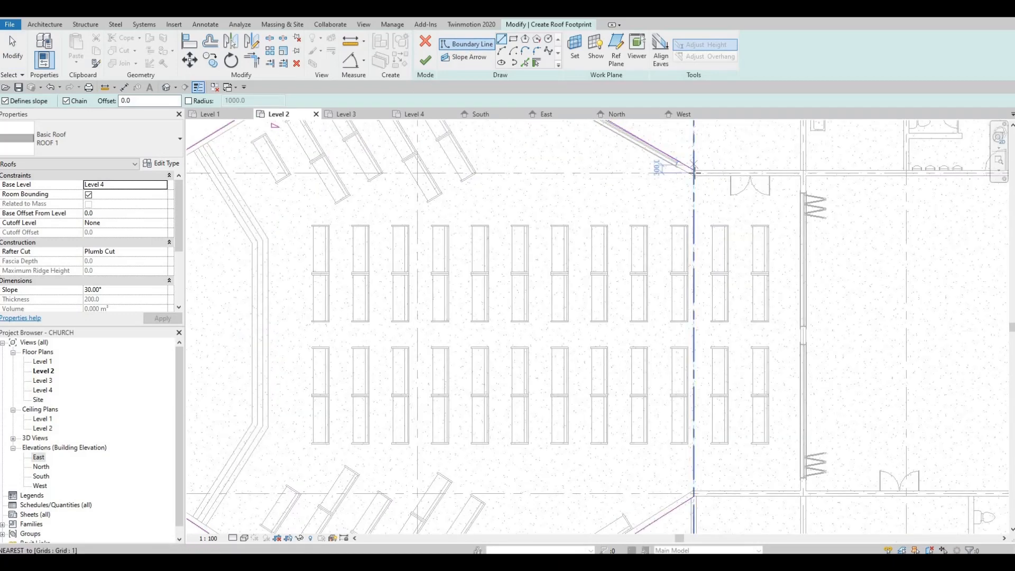
{"action": "scroll", "coordinate": [692, 172], "scroll_direction": "up", "scroll_amount": 2}
{"action": "middle_click_drag", "start_coordinate": [765, 512], "coordinate": [801, 355]}
{"action": "middle_click_drag", "start_coordinate": [761, 491], "coordinate": [799, 221]}
{"action": "scroll", "coordinate": [772, 304], "scroll_direction": "up", "scroll_amount": 1}
{"action": "scroll", "coordinate": [770, 342], "scroll_direction": "up", "scroll_amount": 1}
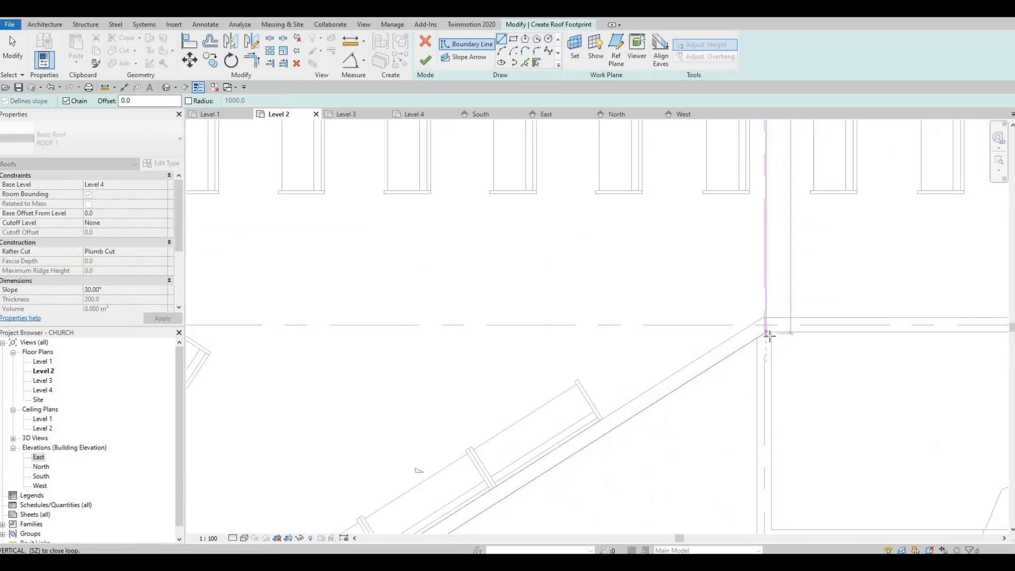
{"action": "left_click", "coordinate": [768, 334]}
{"action": "key", "text": "Escape"}
{"action": "scroll", "coordinate": [777, 220], "scroll_direction": "down", "scroll_amount": 2}
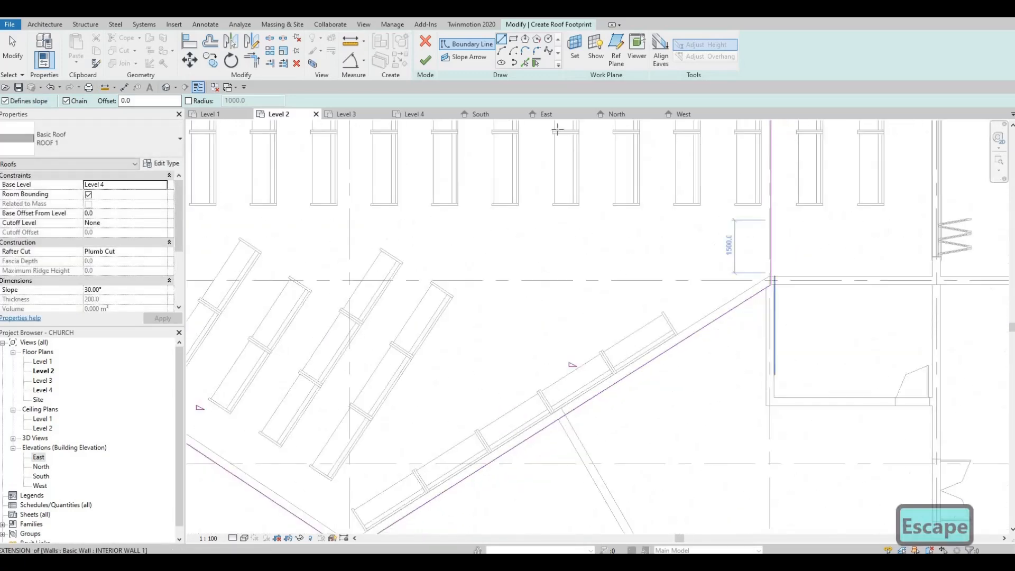
{"action": "left_click", "coordinate": [424, 62]}
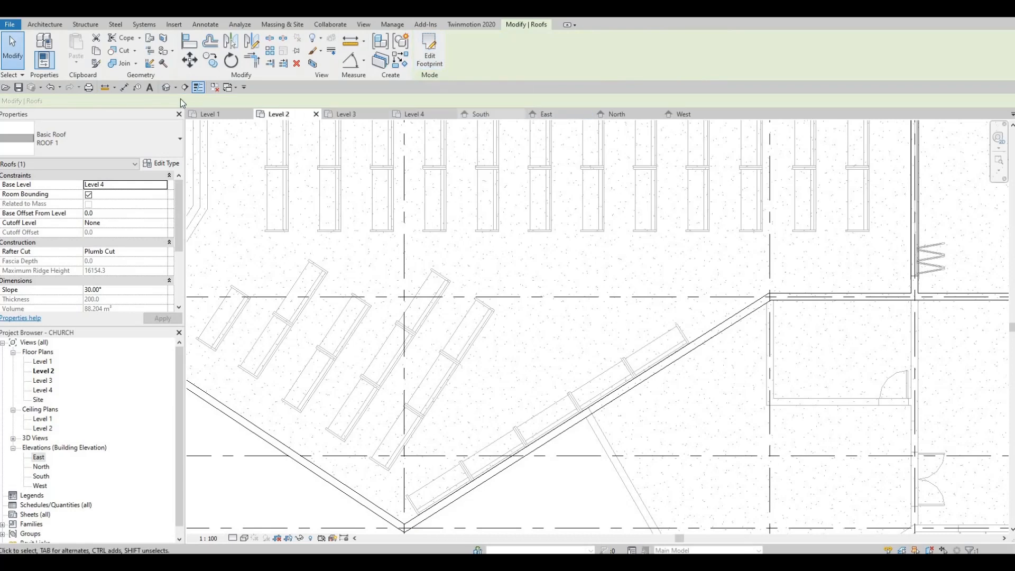
Step: Open the default 3D view and examine the new sanctuary roof and its eaves from several angles
{"action": "left_click", "coordinate": [167, 89]}
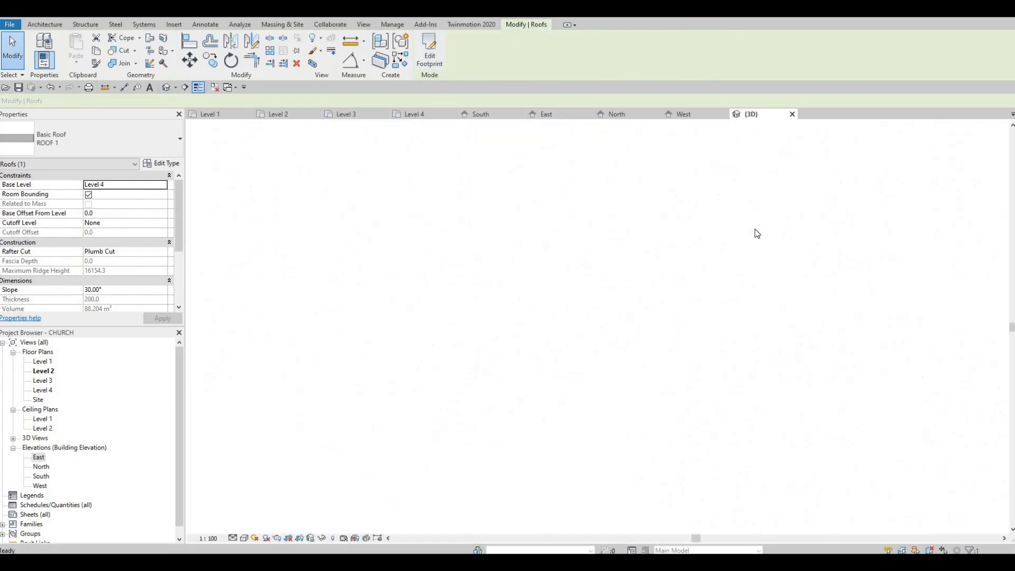
{"action": "middle_click_drag", "start_coordinate": [460, 281], "coordinate": [546, 163], "text": "shift"}
{"action": "scroll", "coordinate": [453, 299], "scroll_direction": "up", "scroll_amount": 3}
{"action": "scroll", "coordinate": [403, 341], "scroll_direction": "up", "scroll_amount": 3}
{"action": "middle_click_drag", "start_coordinate": [403, 340], "coordinate": [297, 361], "text": "shift"}
{"action": "middle_click_drag", "start_coordinate": [297, 360], "coordinate": [566, 271]}
{"action": "scroll", "coordinate": [566, 272], "scroll_direction": "down", "scroll_amount": 4}
{"action": "scroll", "coordinate": [421, 261], "scroll_direction": "up", "scroll_amount": 4}
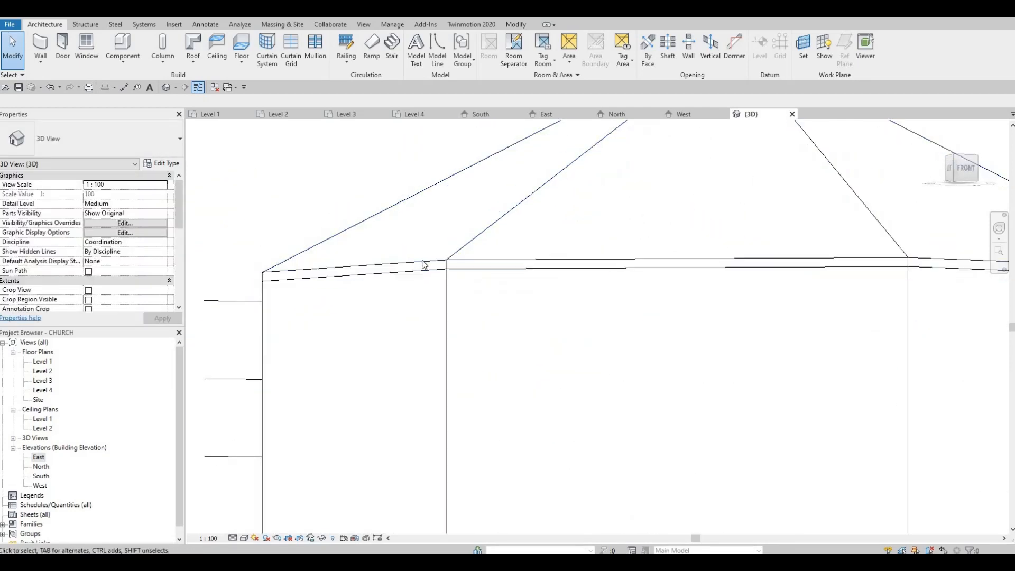
{"action": "left_click", "coordinate": [421, 261]}
{"action": "middle_click_drag", "start_coordinate": [528, 182], "coordinate": [668, 213], "text": "shift"}
{"action": "scroll", "coordinate": [471, 206], "scroll_direction": "down", "scroll_amount": 3}
{"action": "middle_click_drag", "start_coordinate": [502, 249], "coordinate": [685, 305], "text": "shift"}
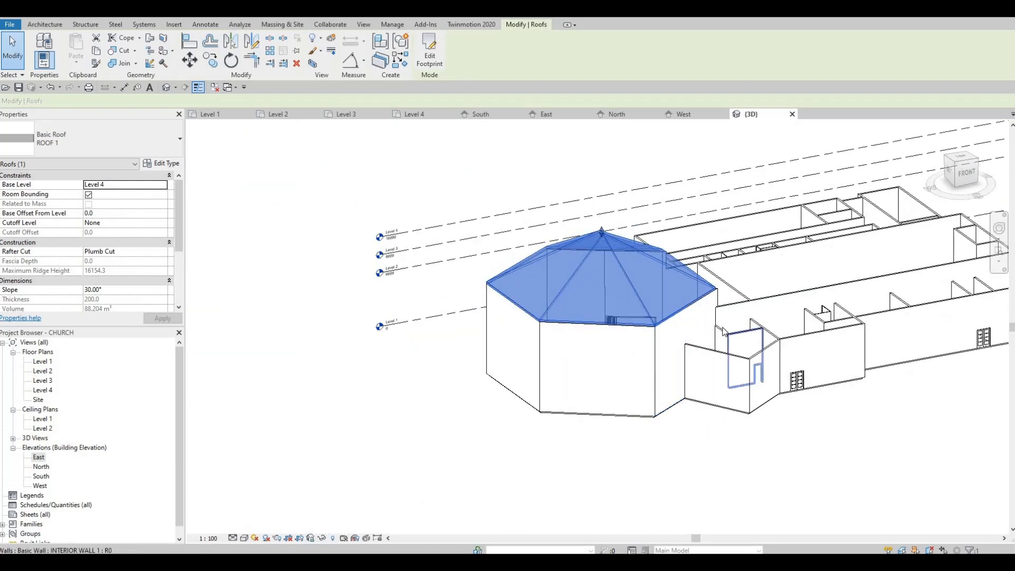
{"action": "key", "text": "Escape"}
{"action": "key", "text": "Escape"}
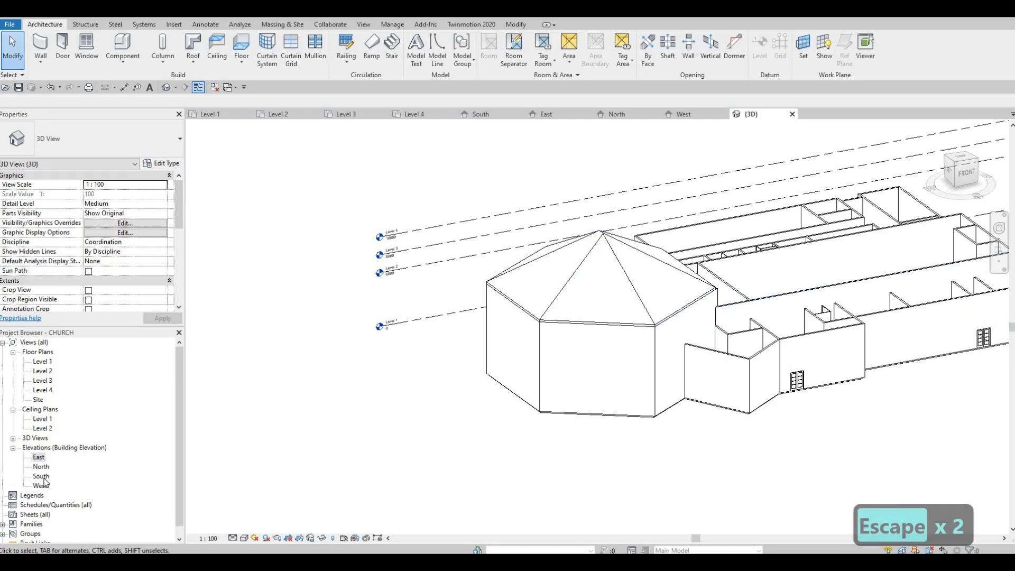
Step: In the South elevation, extend the grid lines upward so that their bubbles stand above the sanctuary roof's peak
{"action": "double_click", "coordinate": [41, 476]}
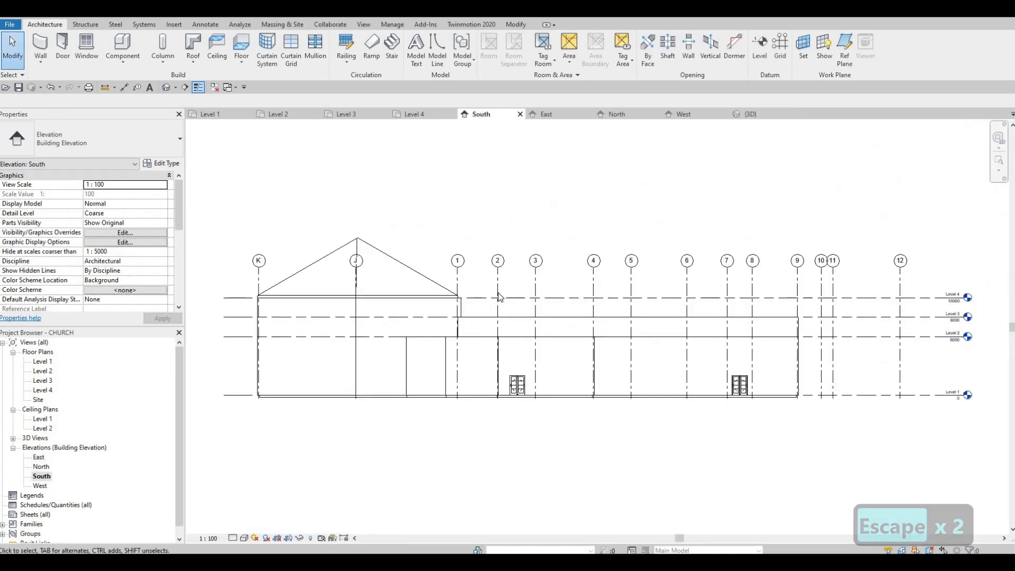
{"action": "scroll", "coordinate": [357, 331], "scroll_direction": "up", "scroll_amount": 2}
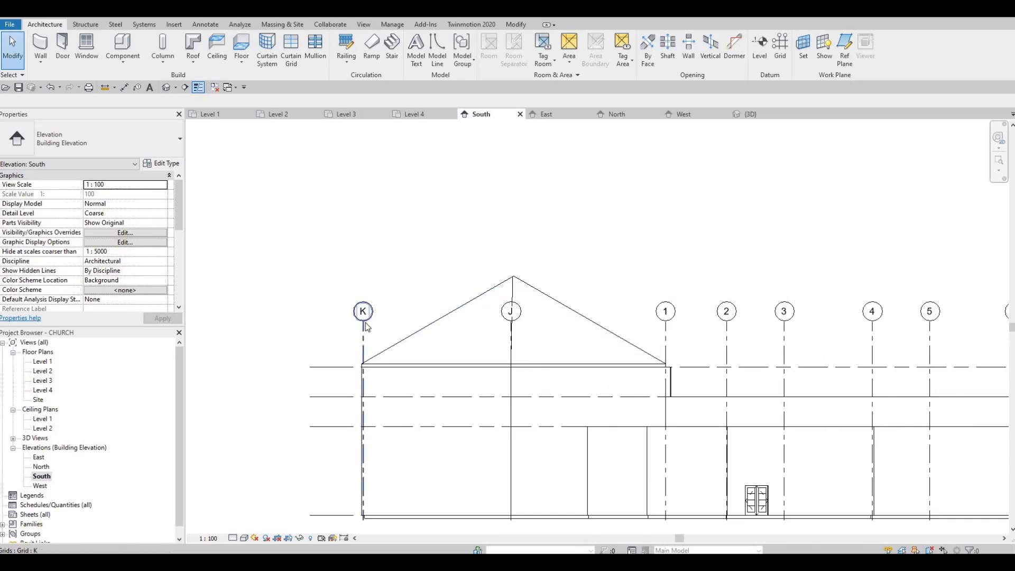
{"action": "left_click", "coordinate": [364, 322]}
{"action": "left_click_drag", "start_coordinate": [363, 321], "coordinate": [378, 239]}
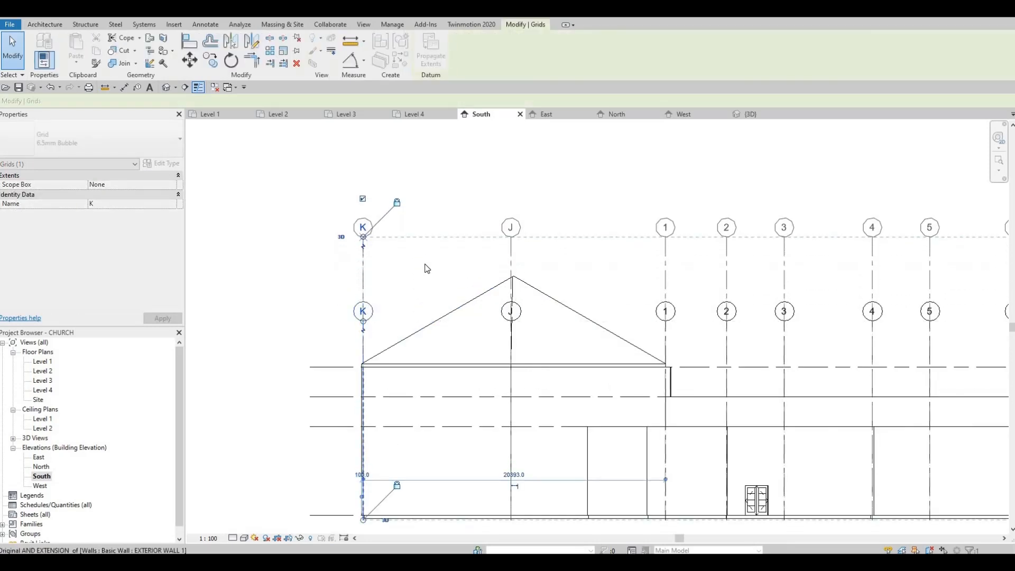
{"action": "key", "text": "Escape"}
{"action": "key", "text": "Escape"}
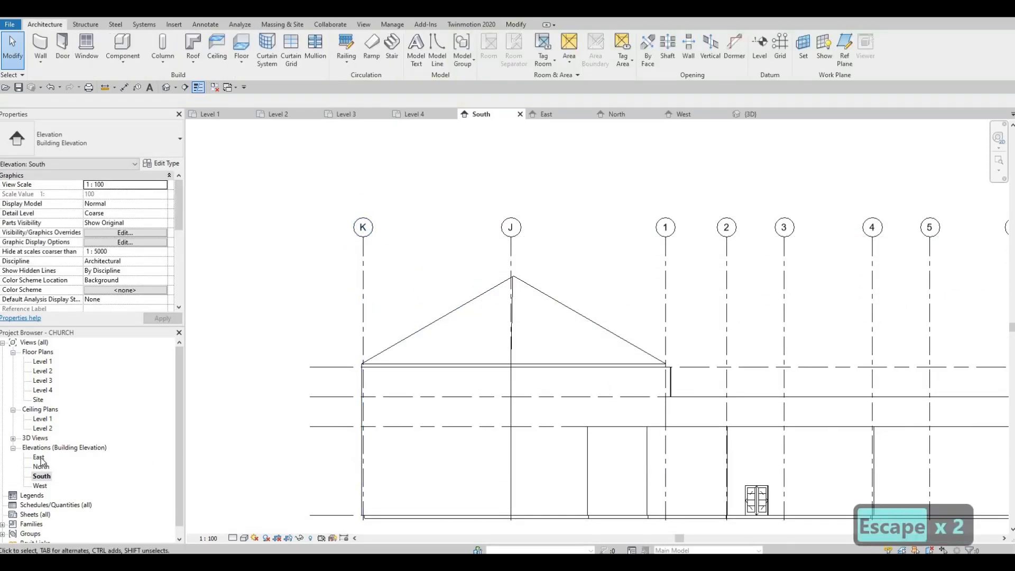
Step: In the East elevation, raise the upper ends of the grid lines by grid G's end
{"action": "double_click", "coordinate": [39, 458]}
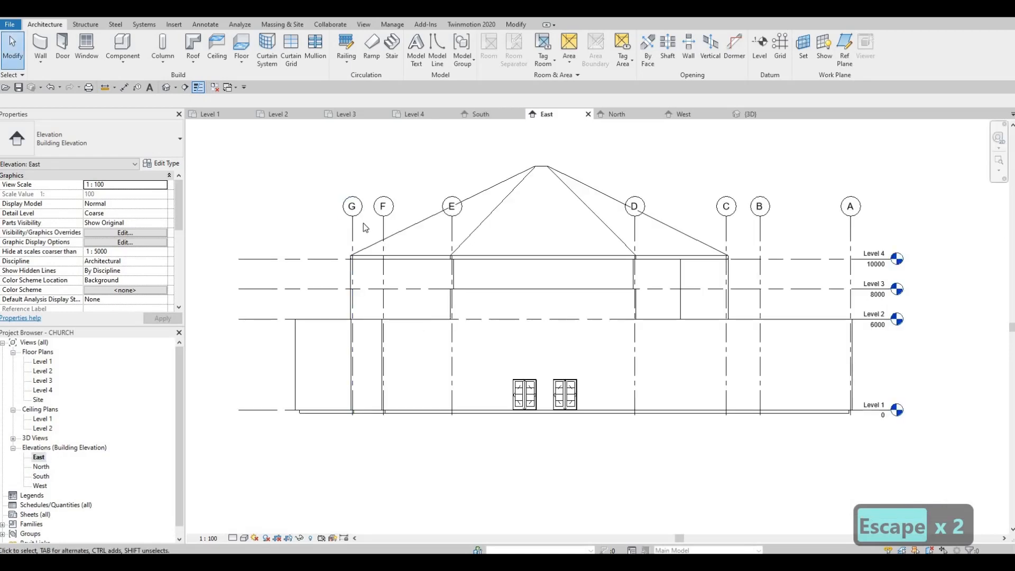
{"action": "left_click", "coordinate": [353, 219]}
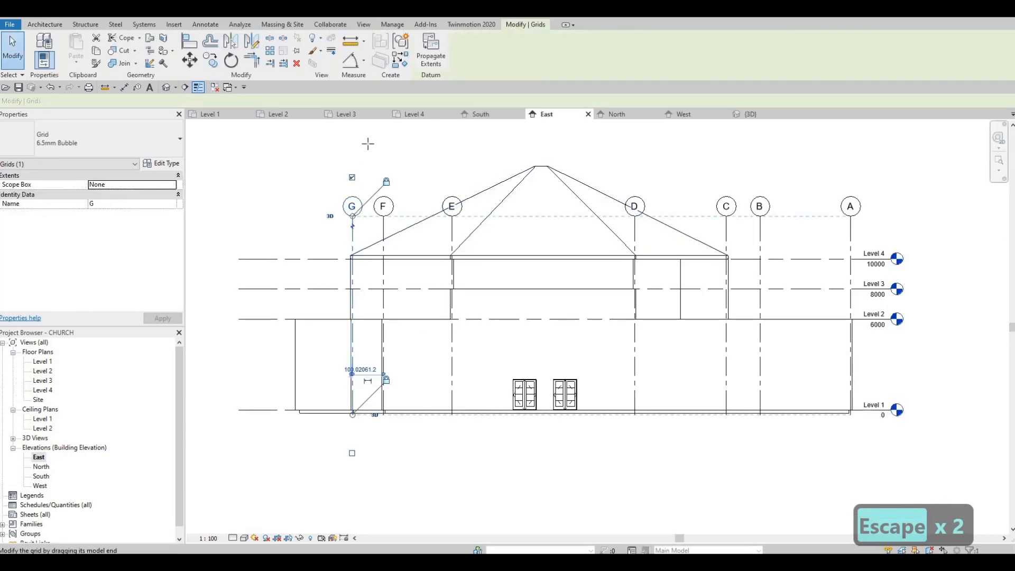
{"action": "left_click_drag", "start_coordinate": [367, 144], "coordinate": [366, 134]}
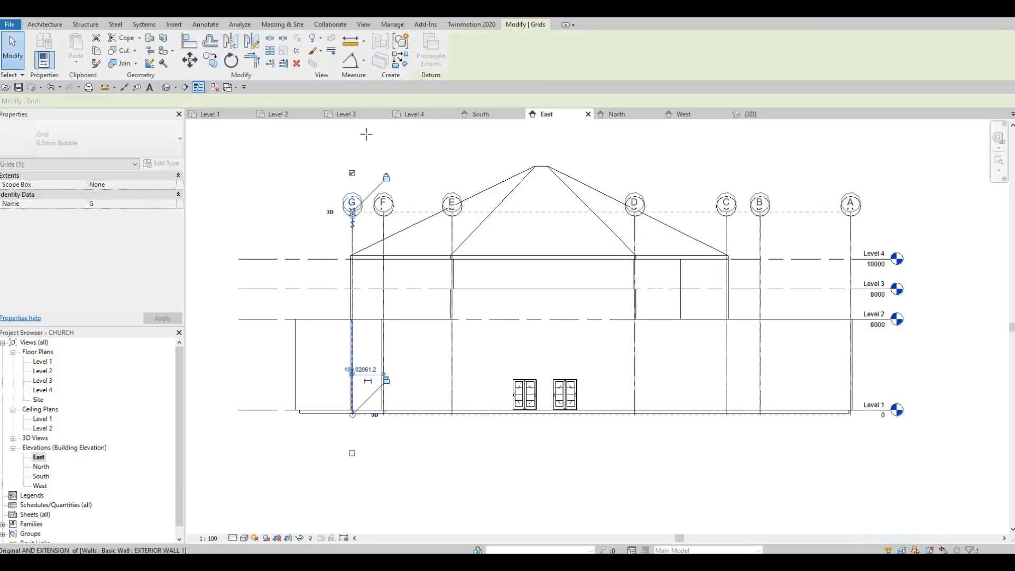
Step: Try to raise the sanctuary roof's ridge with its shape handle in the South elevation, and undo the change
{"action": "double_click", "coordinate": [44, 478]}
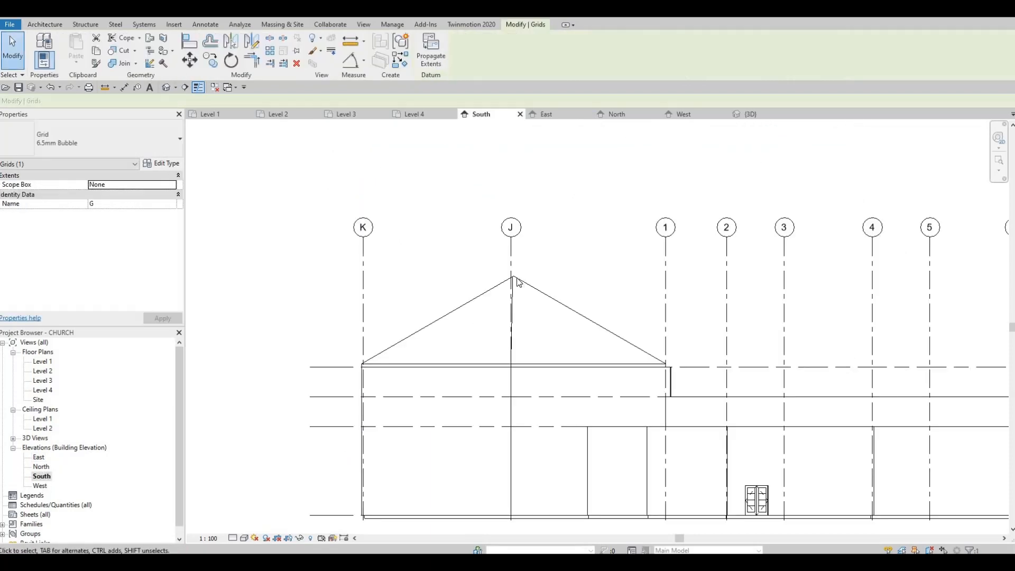
{"action": "key", "text": "Escape"}
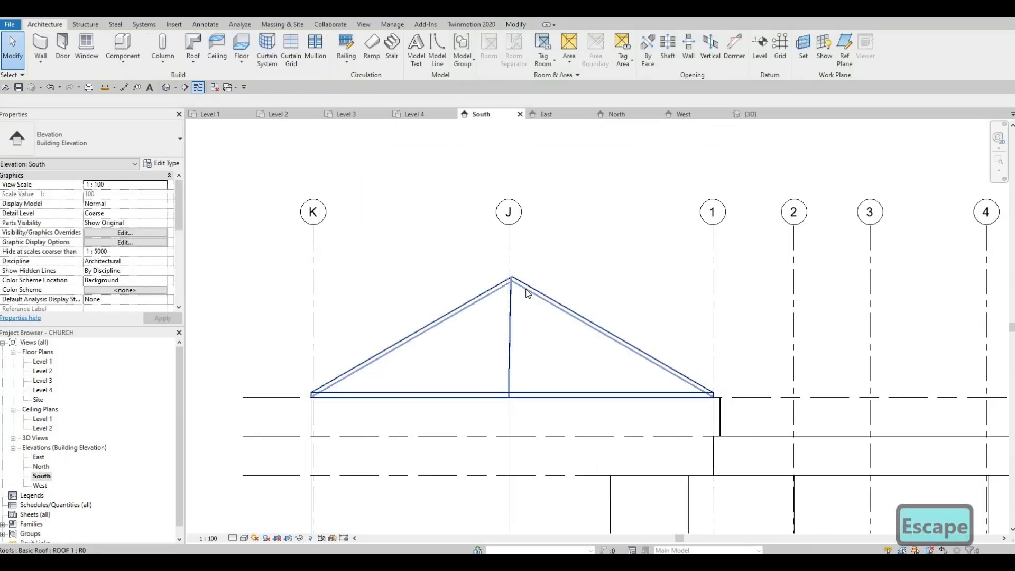
{"action": "left_click", "coordinate": [512, 280]}
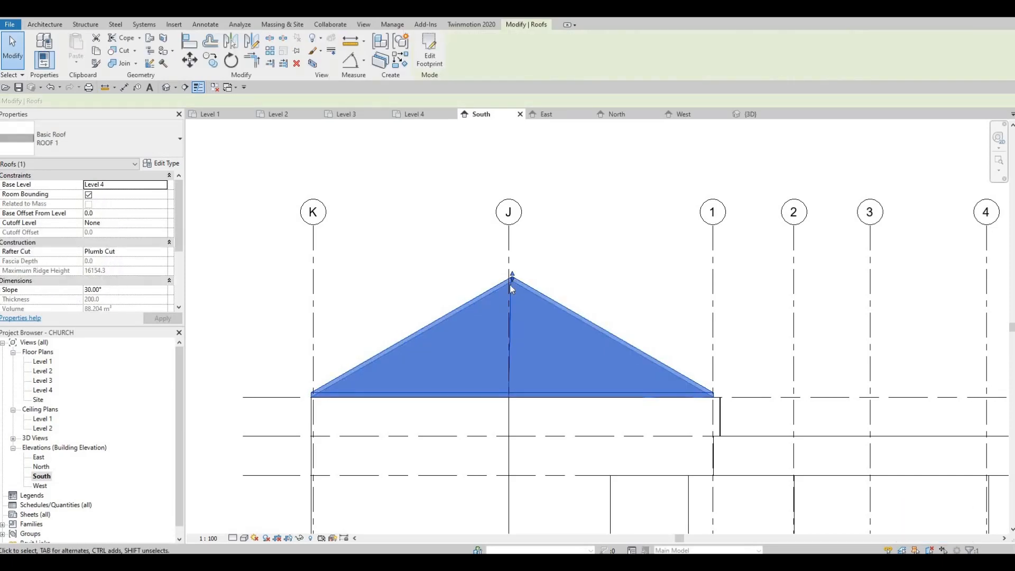
{"action": "scroll", "coordinate": [512, 280], "scroll_direction": "down", "scroll_amount": 1}
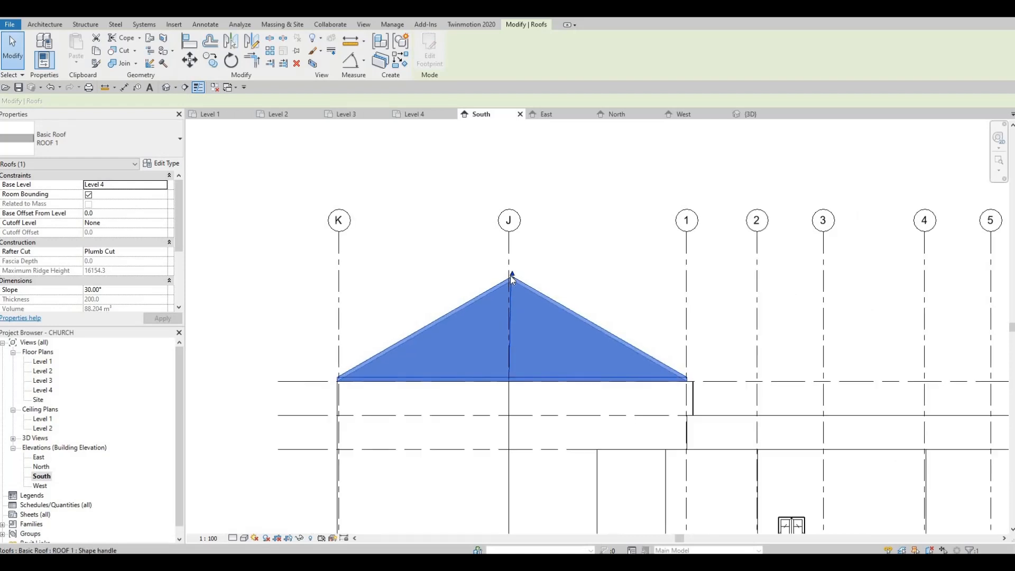
{"action": "scroll", "coordinate": [512, 280], "scroll_direction": "up", "scroll_amount": 5}
{"action": "left_click_drag", "start_coordinate": [513, 276], "coordinate": [515, 218]}
{"action": "key", "text": "ctrl+z"}
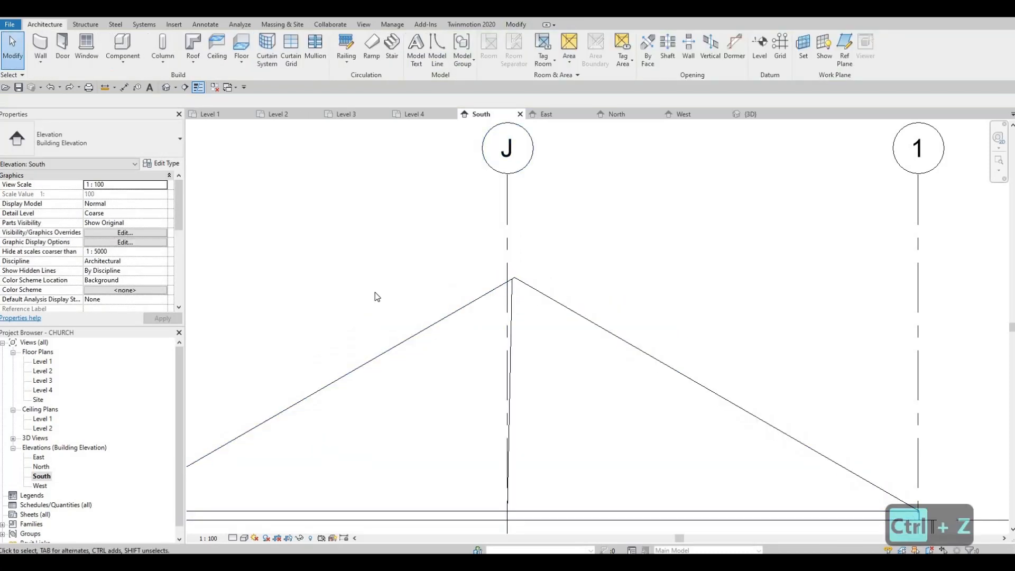
Step: Examine the sanctuary roof in the South elevation and in 3D, including the open gap beneath its east edge
{"action": "scroll", "coordinate": [713, 310], "scroll_direction": "down", "scroll_amount": 3}
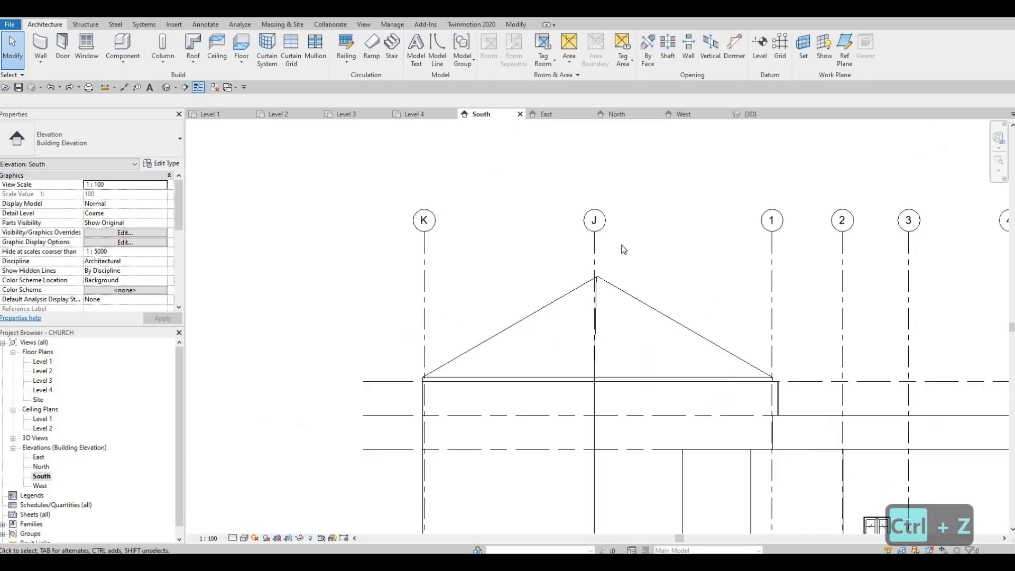
{"action": "left_click", "coordinate": [646, 266]}
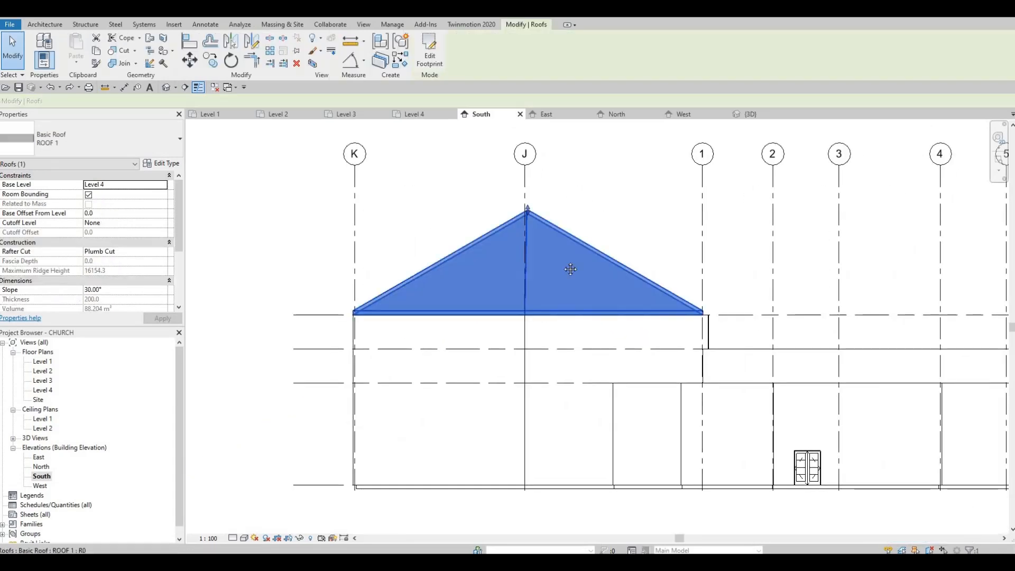
{"action": "key", "text": "Escape"}
{"action": "scroll", "coordinate": [556, 271], "scroll_direction": "down", "scroll_amount": 2}
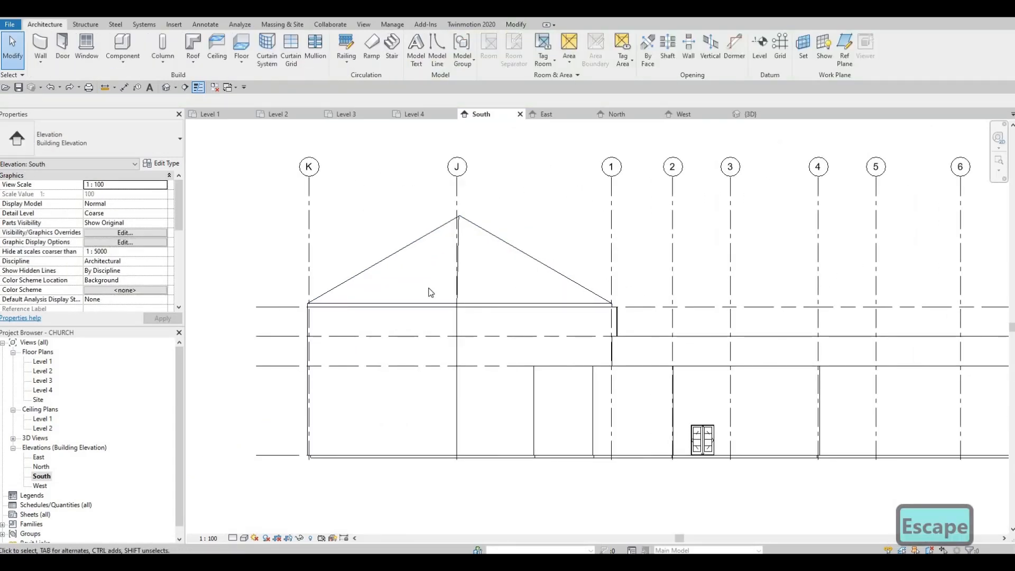
{"action": "middle_click_drag", "start_coordinate": [430, 292], "coordinate": [334, 272]}
{"action": "left_click", "coordinate": [166, 86]}
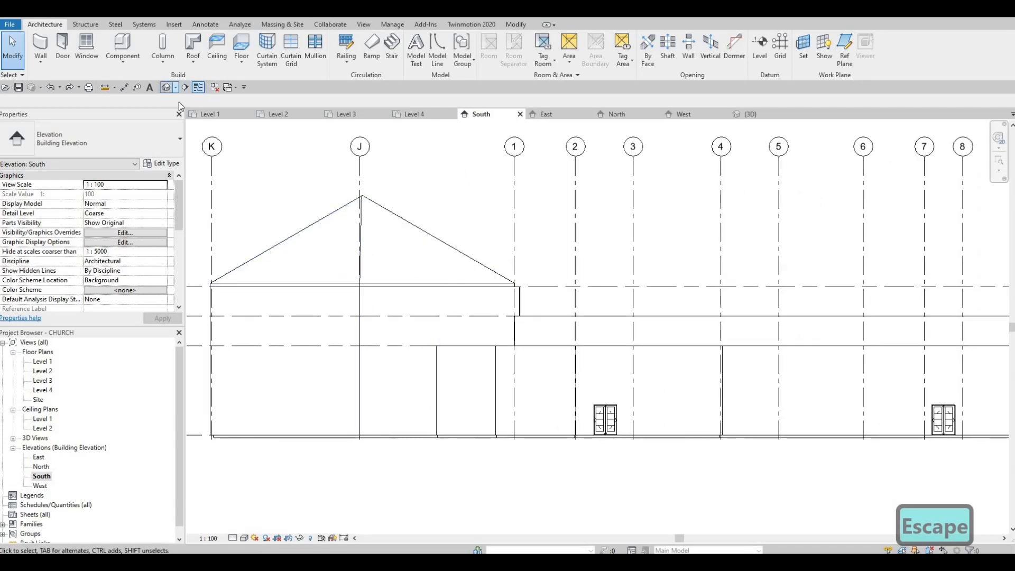
{"action": "middle_click_drag", "start_coordinate": [302, 306], "coordinate": [407, 327], "text": "shift"}
{"action": "middle_click_drag", "start_coordinate": [299, 368], "coordinate": [525, 432], "text": "shift"}
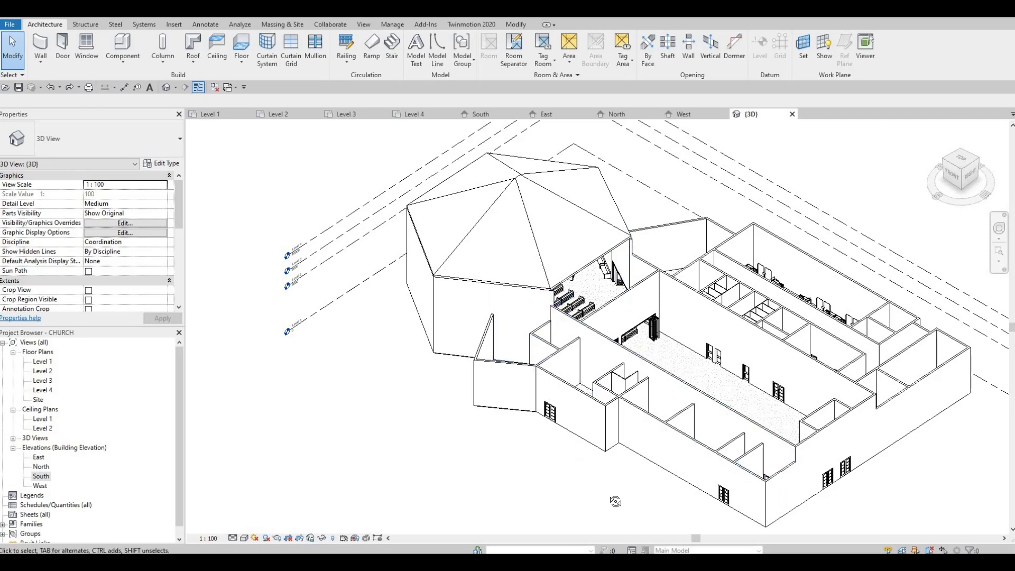
{"action": "middle_click_drag", "start_coordinate": [615, 502], "coordinate": [402, 348], "text": "shift"}
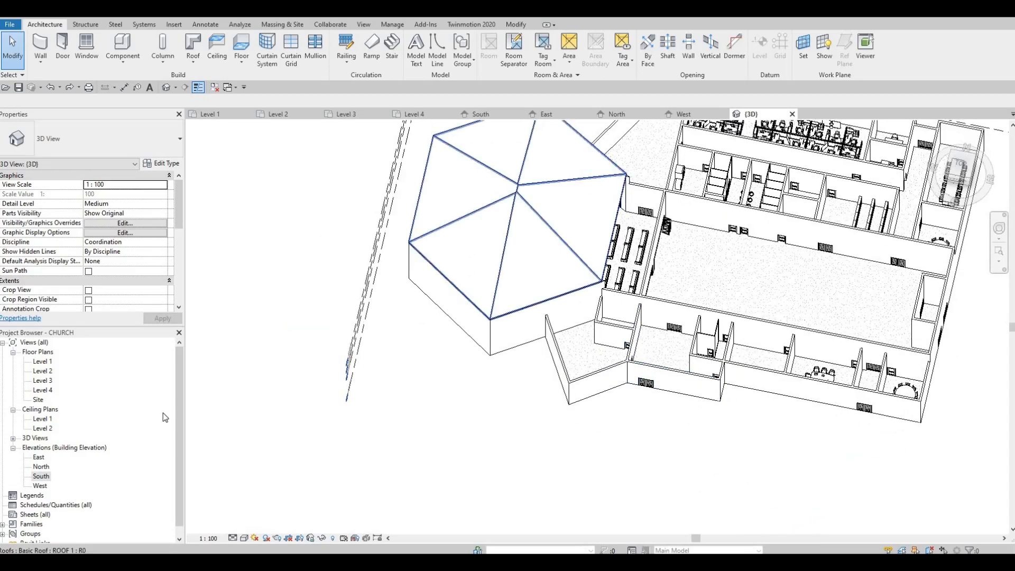
Step: Open the Level 1 floor plan and bring the whole sanctuary and its east side into view
{"action": "left_click", "coordinate": [43, 363]}
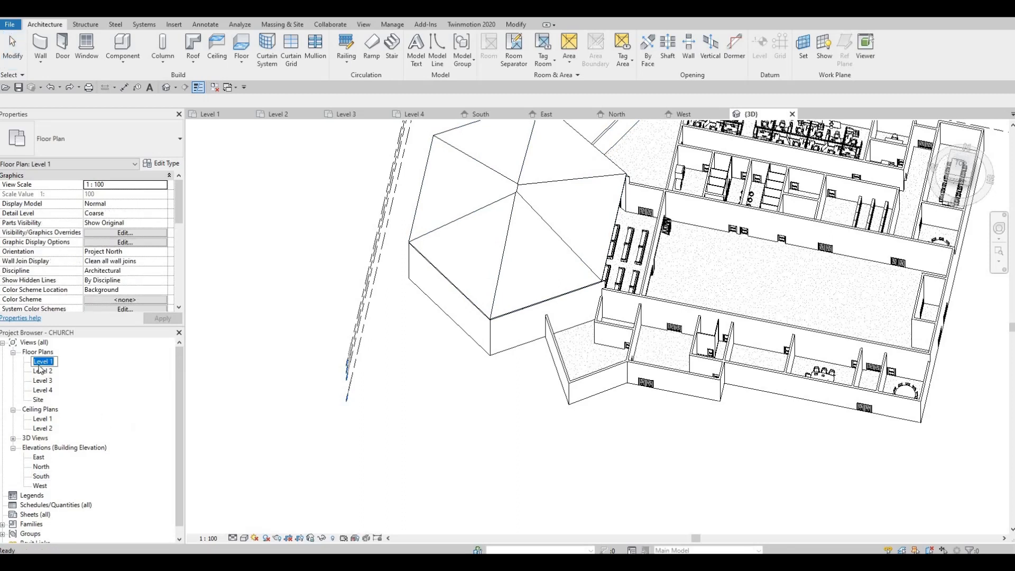
{"action": "key", "text": "Escape"}
{"action": "key", "text": "Escape"}
{"action": "double_click", "coordinate": [42, 363]}
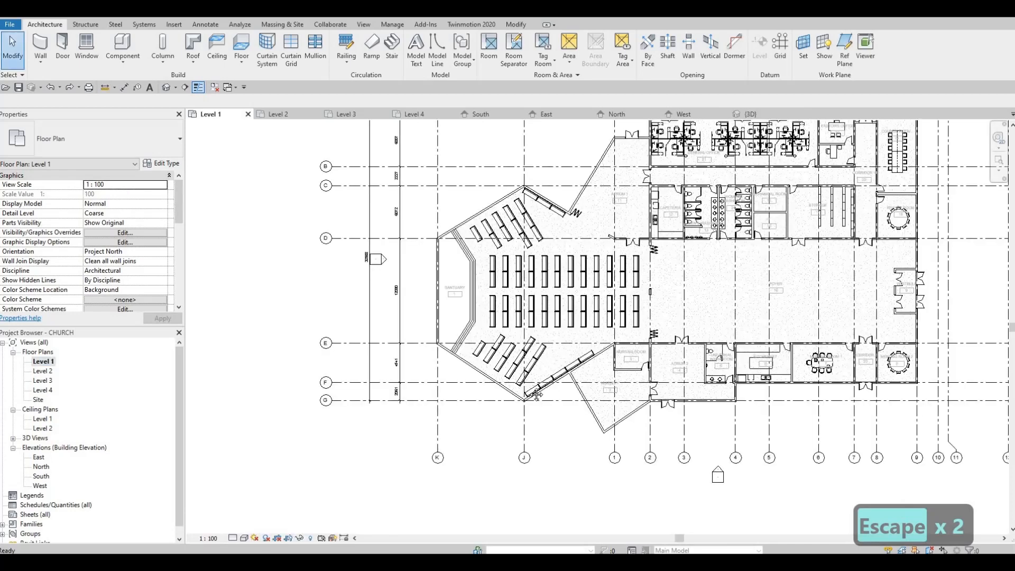
{"action": "middle_click_drag", "start_coordinate": [587, 232], "coordinate": [541, 264]}
{"action": "key", "text": "Escape"}
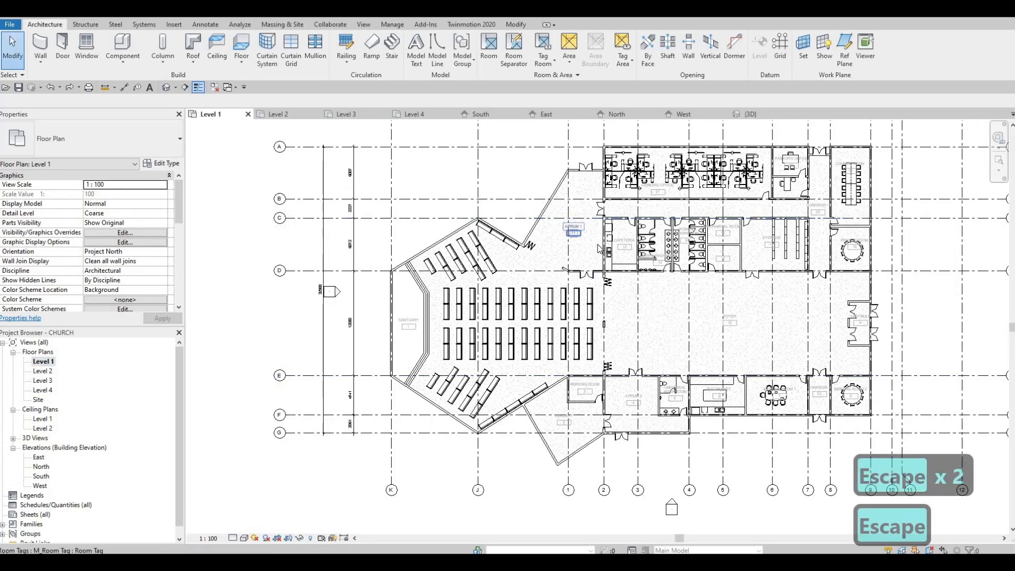
Step: Create a similar EXTERIOR WALL 1 up to Level 2 along grid 1, from the wall corner at grid E to grid D
{"action": "left_click", "coordinate": [537, 220]}
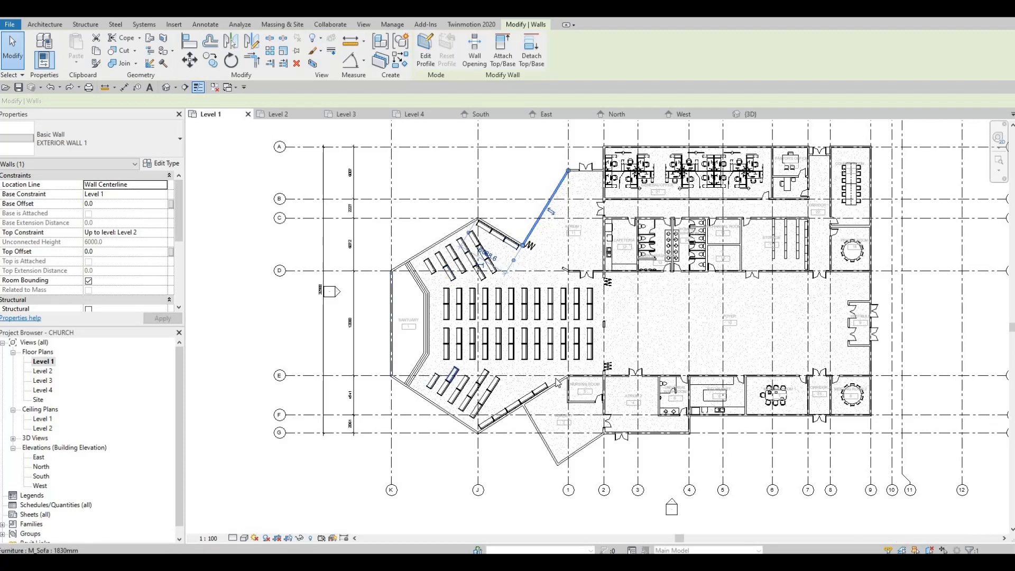
{"action": "key", "text": "c"}
{"action": "key", "text": "s"}
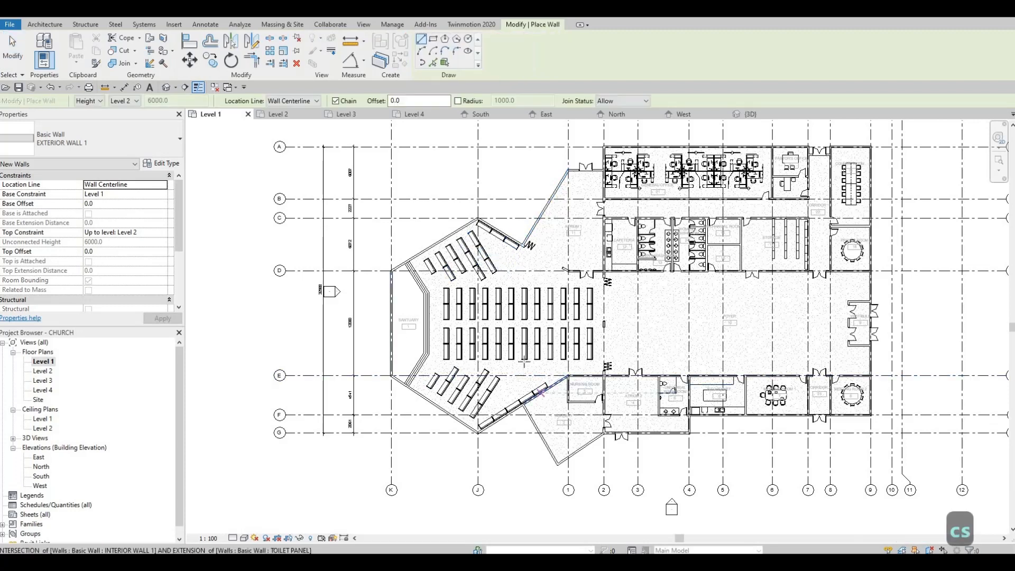
{"action": "scroll", "coordinate": [529, 355], "scroll_direction": "up", "scroll_amount": 2}
{"action": "scroll", "coordinate": [576, 348], "scroll_direction": "up", "scroll_amount": 5}
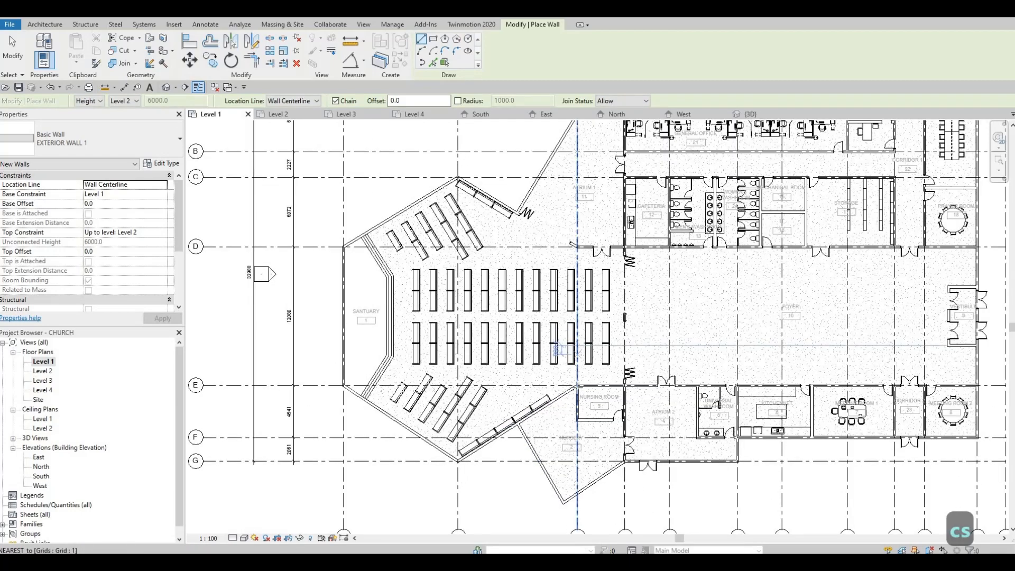
{"action": "left_click", "coordinate": [576, 423]}
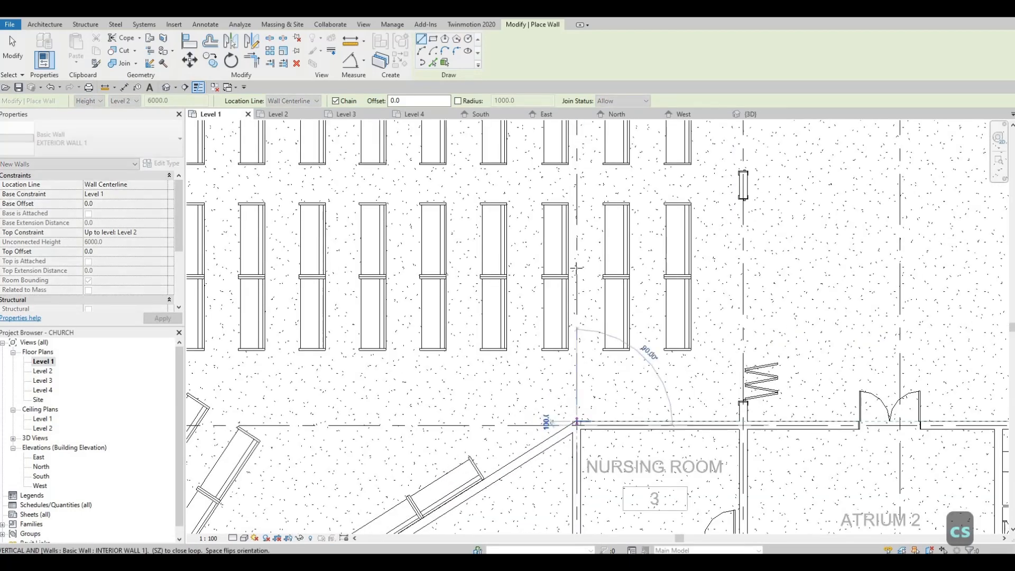
{"action": "middle_click_drag", "start_coordinate": [568, 499], "coordinate": [569, 509]}
{"action": "scroll", "coordinate": [570, 396], "scroll_direction": "down", "scroll_amount": 1}
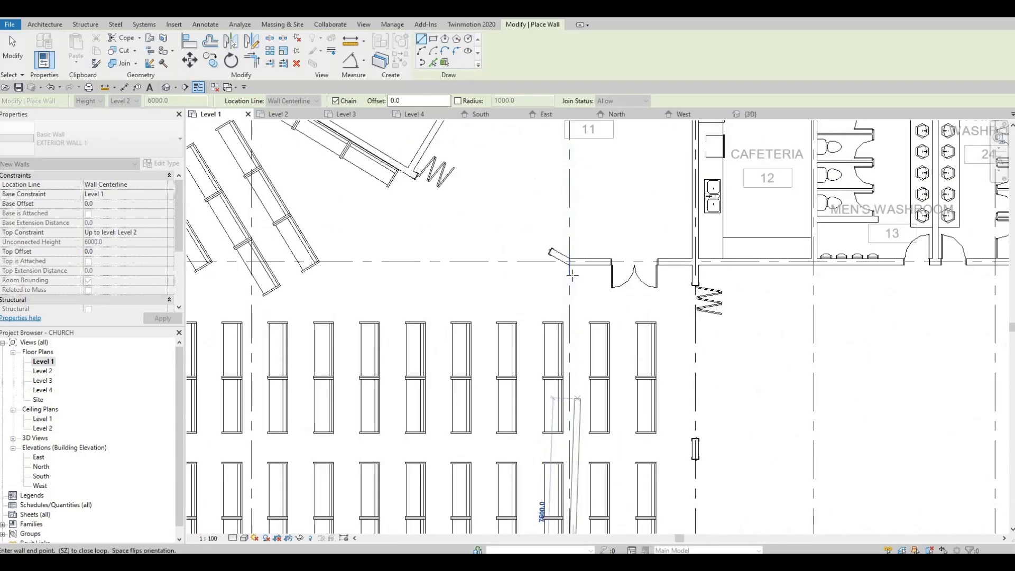
{"action": "left_click", "coordinate": [570, 263]}
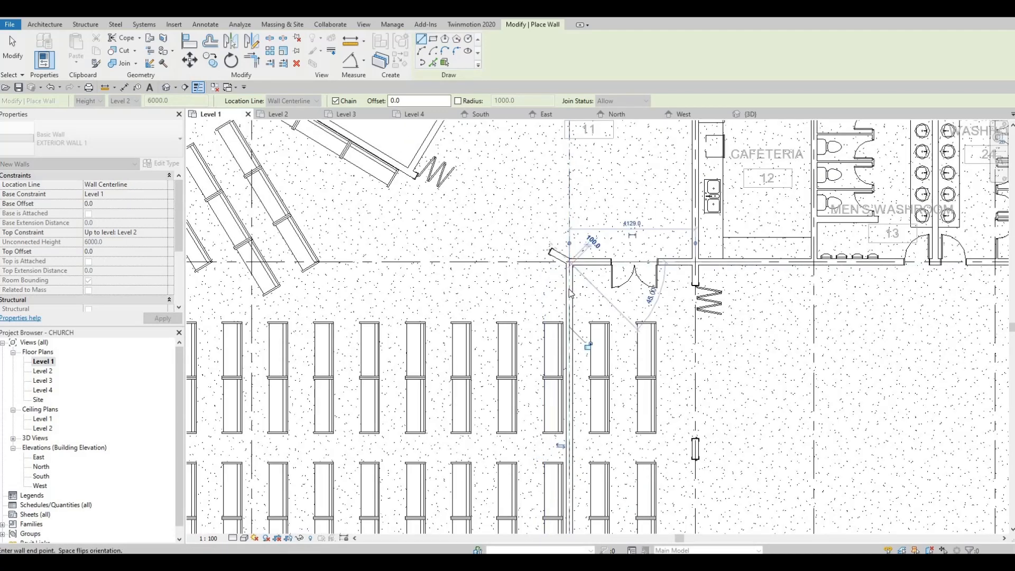
{"action": "key", "text": "Escape"}
{"action": "key", "text": "Escape"}
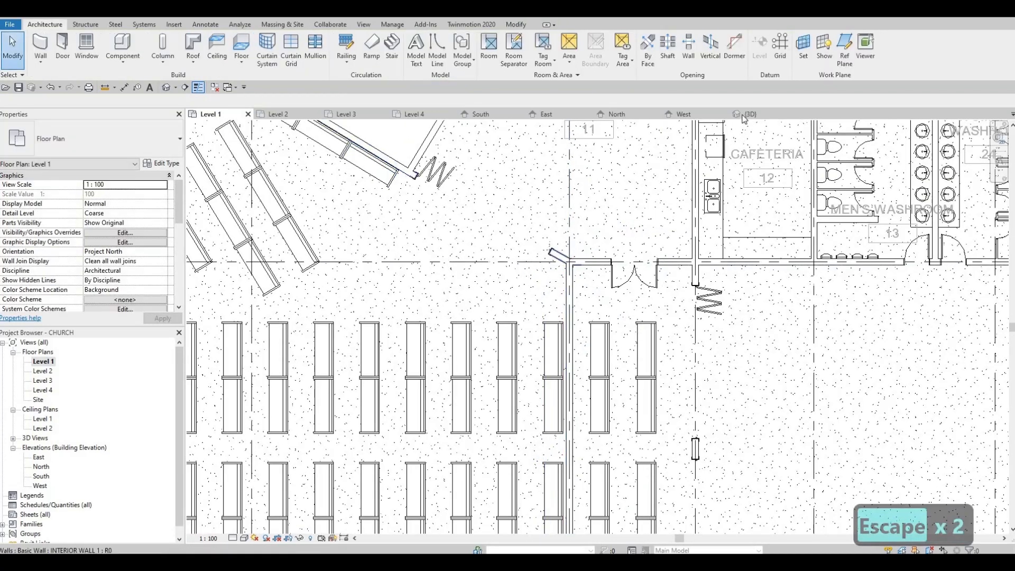
Step: In the 3D view, stretch the new wall's top up to the roof's east edge, a top offset of about 4780 mm
{"action": "left_click", "coordinate": [748, 115]}
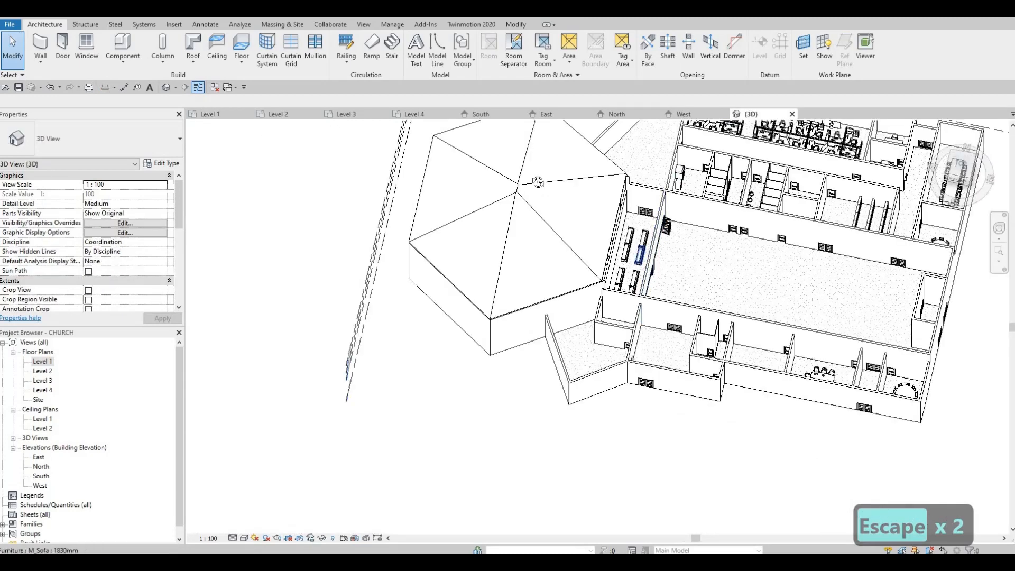
{"action": "middle_click_drag", "start_coordinate": [539, 181], "coordinate": [593, 294], "text": "shift"}
{"action": "scroll", "coordinate": [591, 303], "scroll_direction": "up", "scroll_amount": 2}
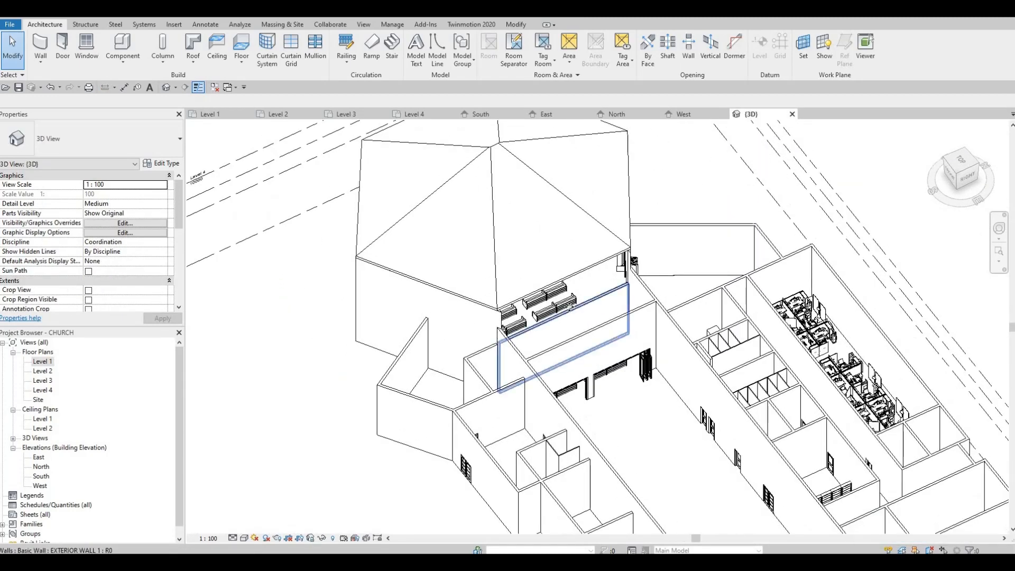
{"action": "left_click", "coordinate": [568, 275]}
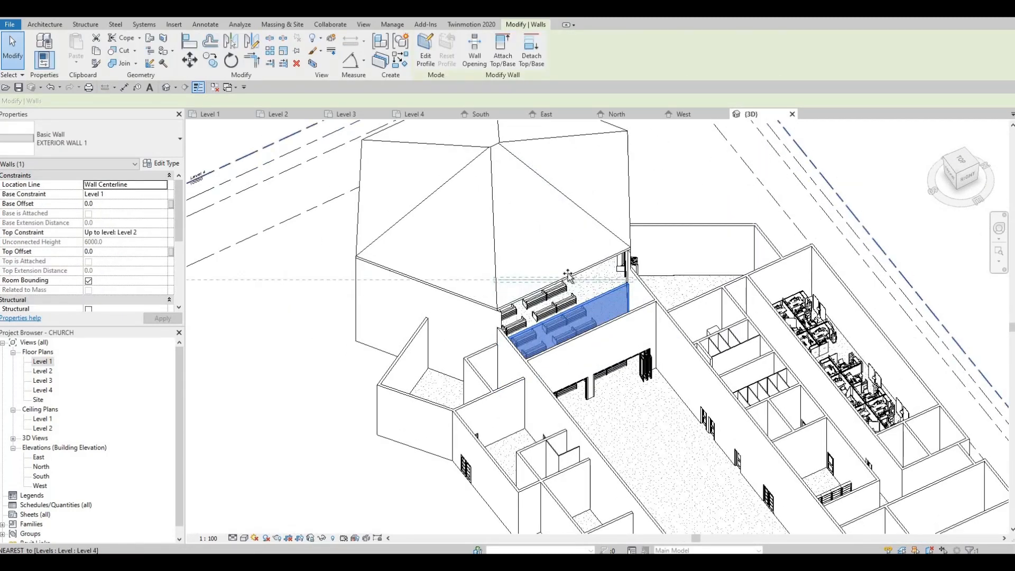
{"action": "left_click_drag", "start_coordinate": [568, 276], "coordinate": [570, 279]}
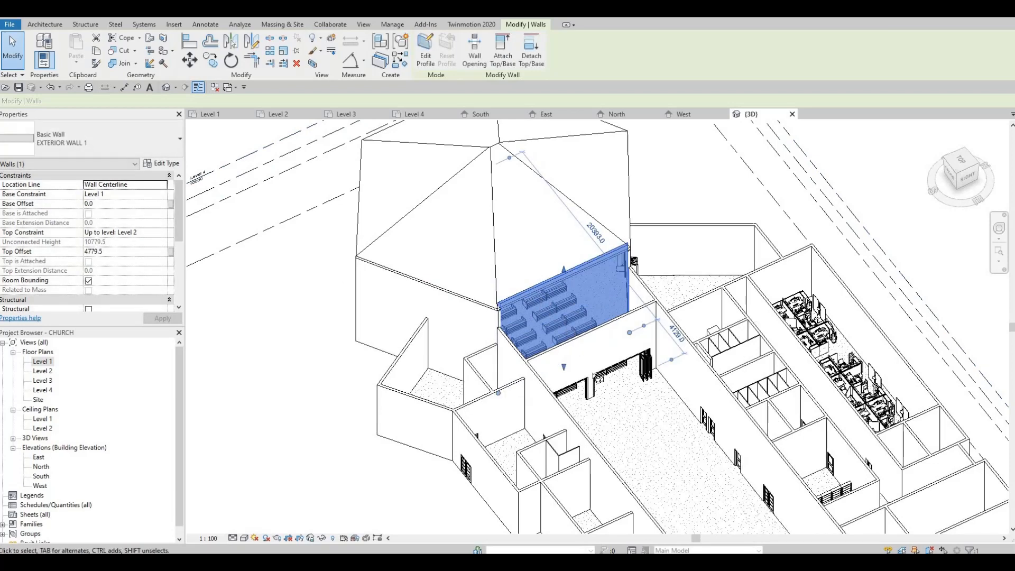
Step: Raise the new wall's base to an offset of about 5330 mm, leaving the sanctuary open below it
{"action": "middle_click_drag", "start_coordinate": [593, 372], "coordinate": [566, 357], "text": "shift"}
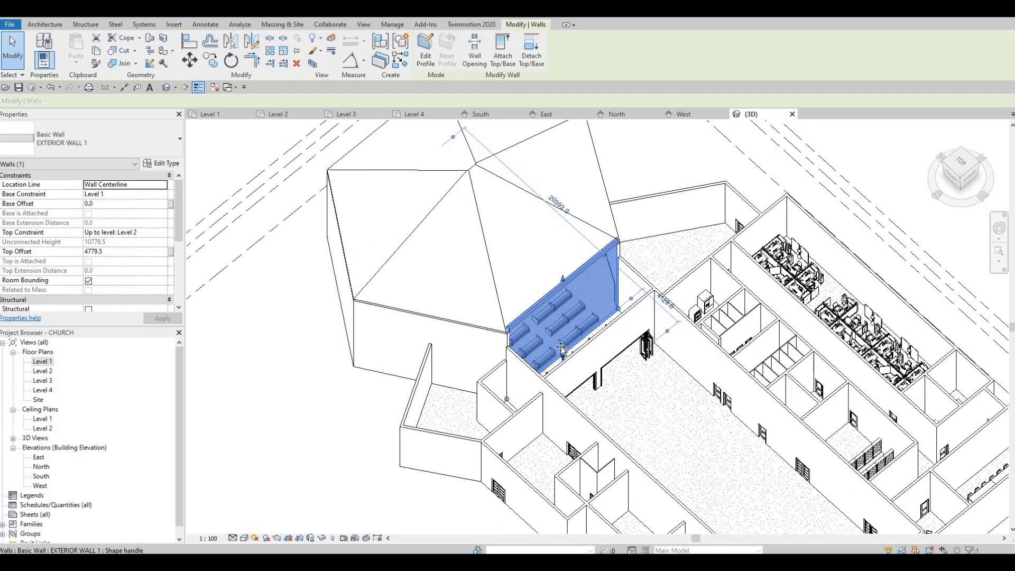
{"action": "left_click_drag", "start_coordinate": [561, 350], "coordinate": [557, 317]}
{"action": "middle_click_drag", "start_coordinate": [571, 358], "coordinate": [546, 268], "text": "shift"}
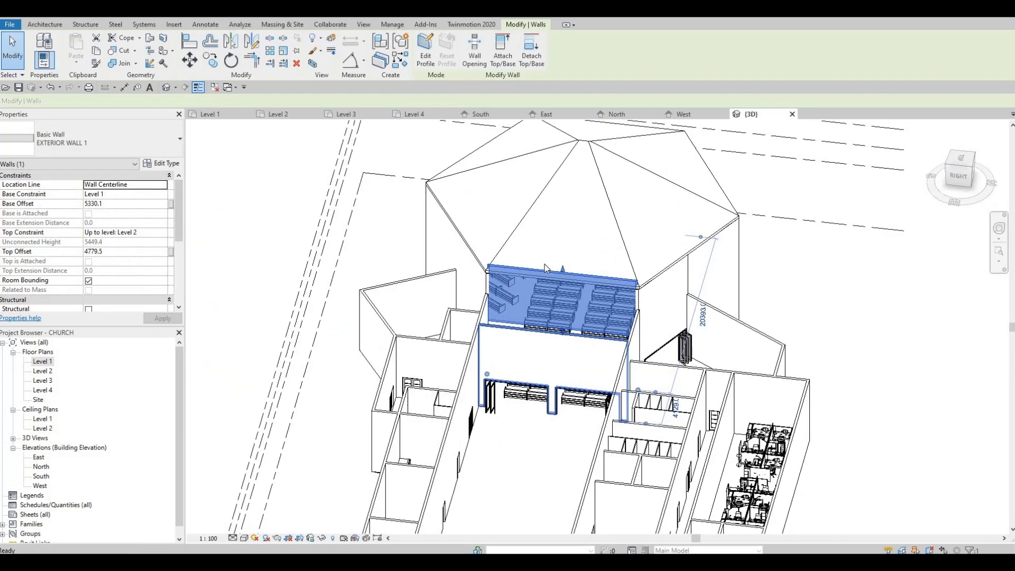
{"action": "scroll", "coordinate": [580, 273], "scroll_direction": "up", "scroll_amount": 3}
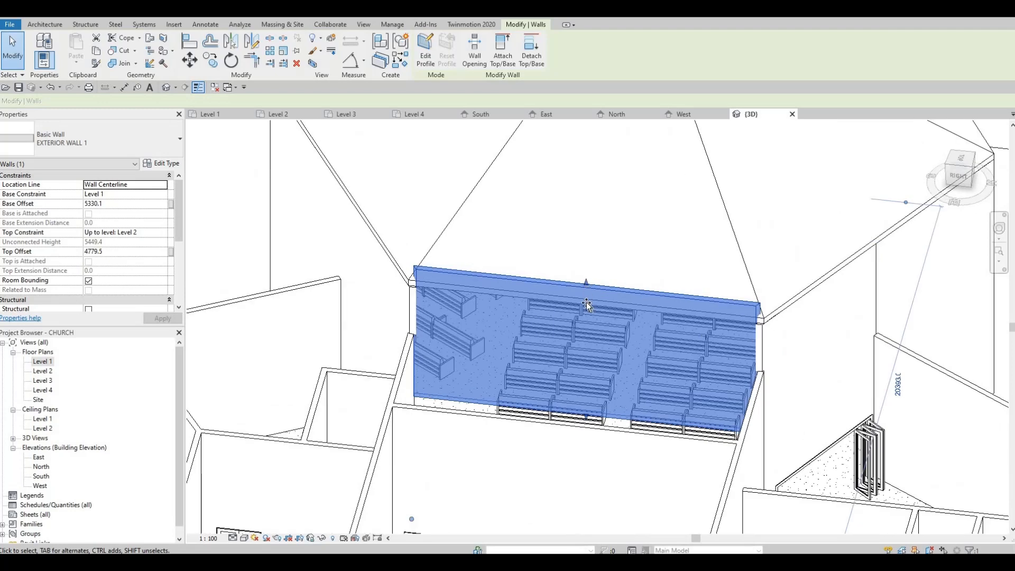
Step: Lower the new exterior wall's top to just beneath the roof's east edge, a top offset of about 3960 mm
{"action": "left_click_drag", "start_coordinate": [585, 283], "coordinate": [588, 301]}
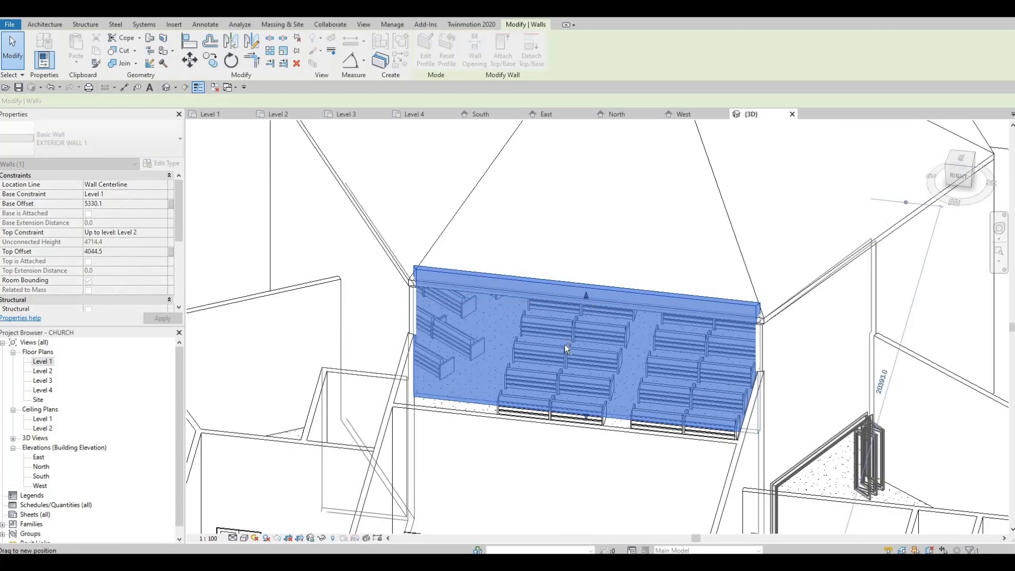
{"action": "middle_click_drag", "start_coordinate": [565, 348], "coordinate": [684, 251], "text": "shift"}
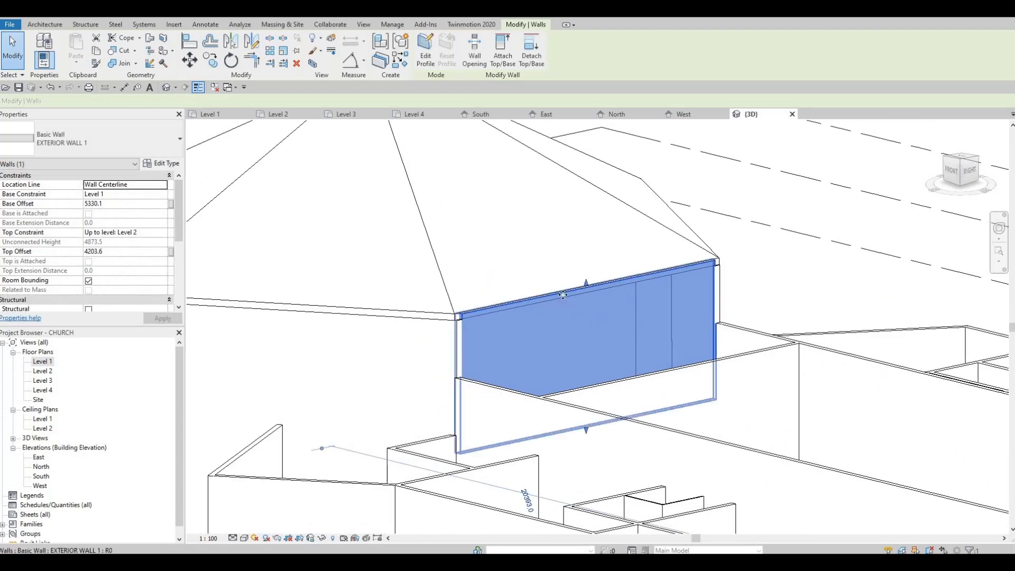
{"action": "scroll", "coordinate": [590, 284], "scroll_direction": "up", "scroll_amount": 1}
{"action": "left_click_drag", "start_coordinate": [581, 287], "coordinate": [580, 295]}
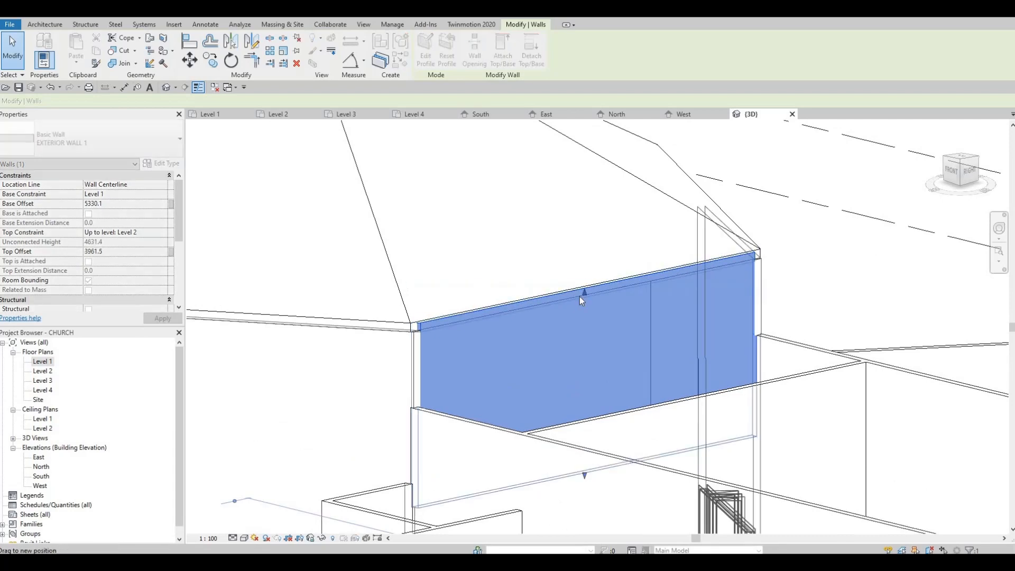
Step: Align the top of the new exterior wall with the underside of the roof's east edge
{"action": "middle_click_drag", "start_coordinate": [919, 299], "coordinate": [743, 312], "text": "shift"}
{"action": "scroll", "coordinate": [743, 312], "scroll_direction": "up", "scroll_amount": 4}
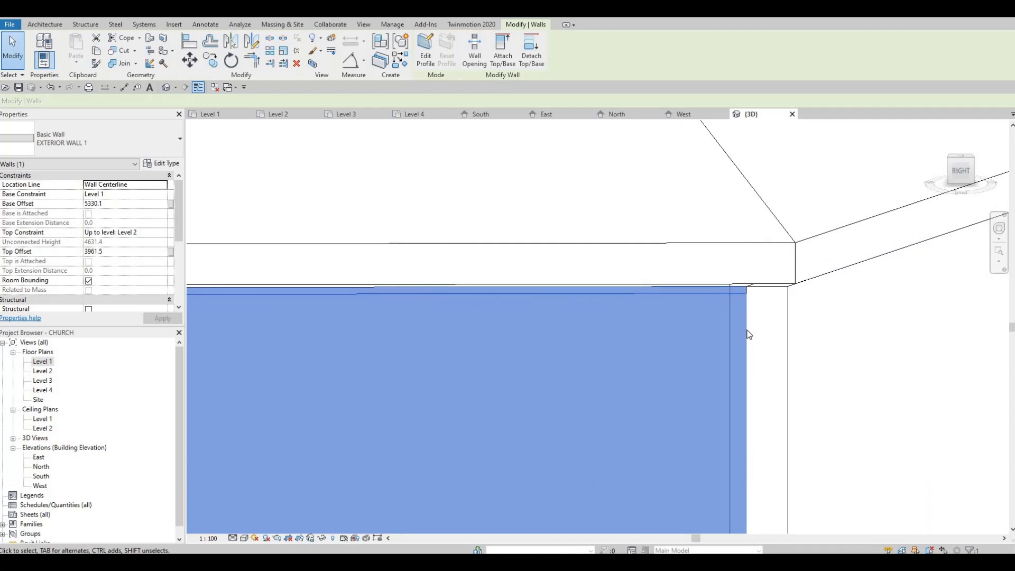
{"action": "key", "text": "a"}
{"action": "key", "text": "l"}
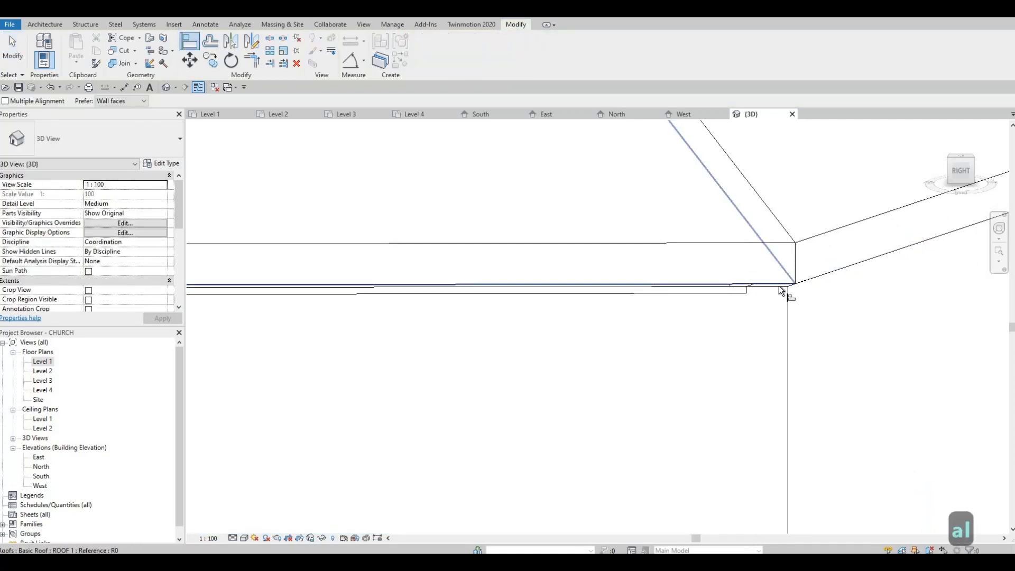
{"action": "key", "text": "Tab"}
{"action": "key", "text": "Tab"}
{"action": "key", "text": "Tab"}
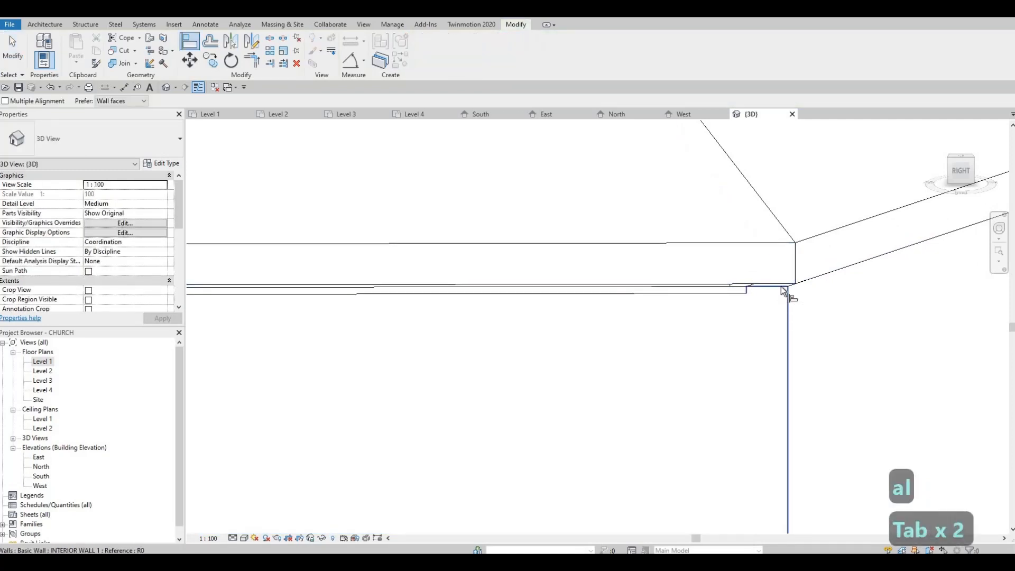
{"action": "left_click", "coordinate": [734, 289]}
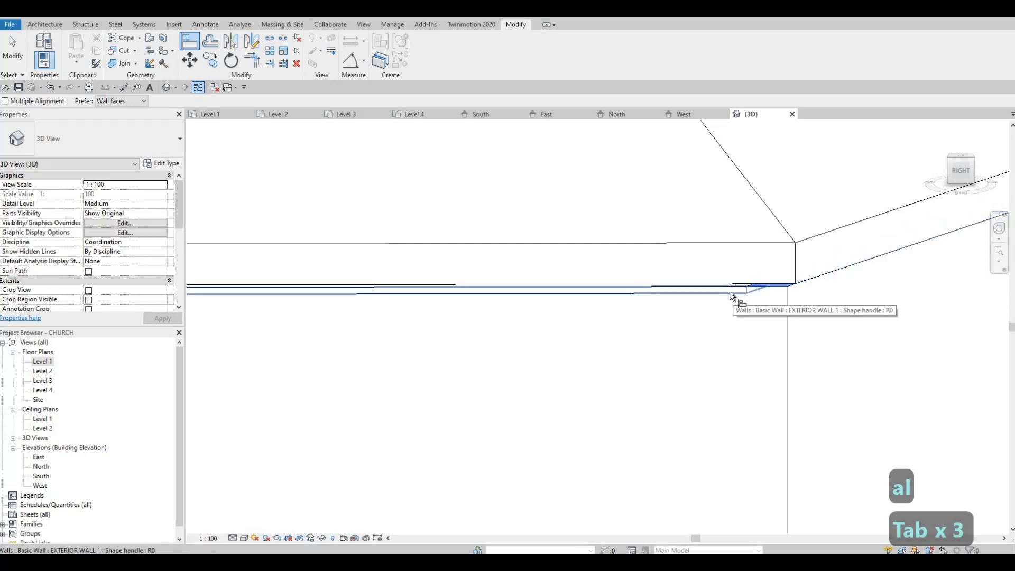
{"action": "key", "text": "Escape"}
Step: Edit the sanctuary roof's footprint, aligning its east boundary line with the outer face of the new exterior wall
{"action": "middle_click_drag", "start_coordinate": [660, 341], "coordinate": [787, 315], "text": "shift"}
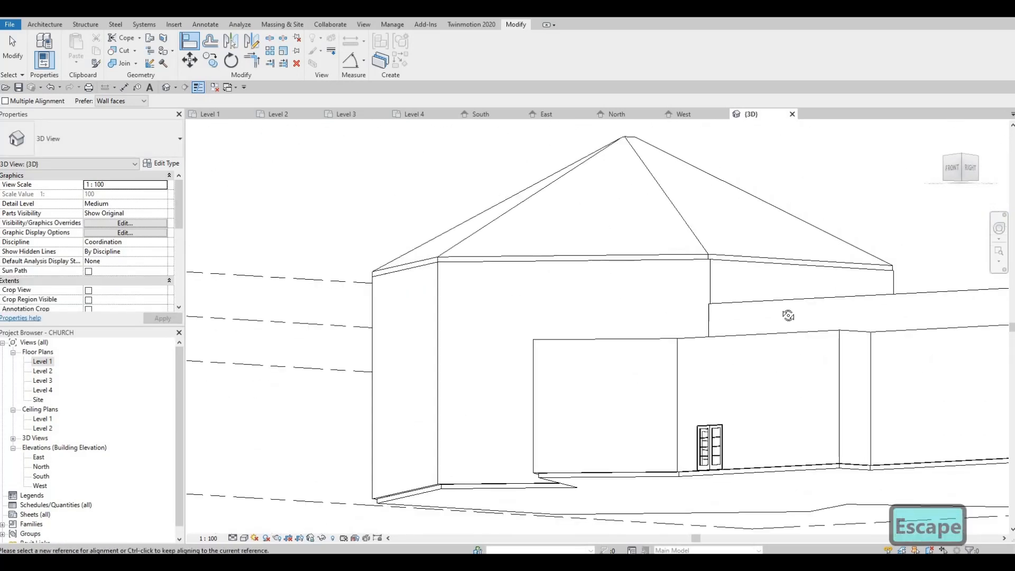
{"action": "middle_click_drag", "start_coordinate": [846, 456], "coordinate": [793, 382], "text": "shift"}
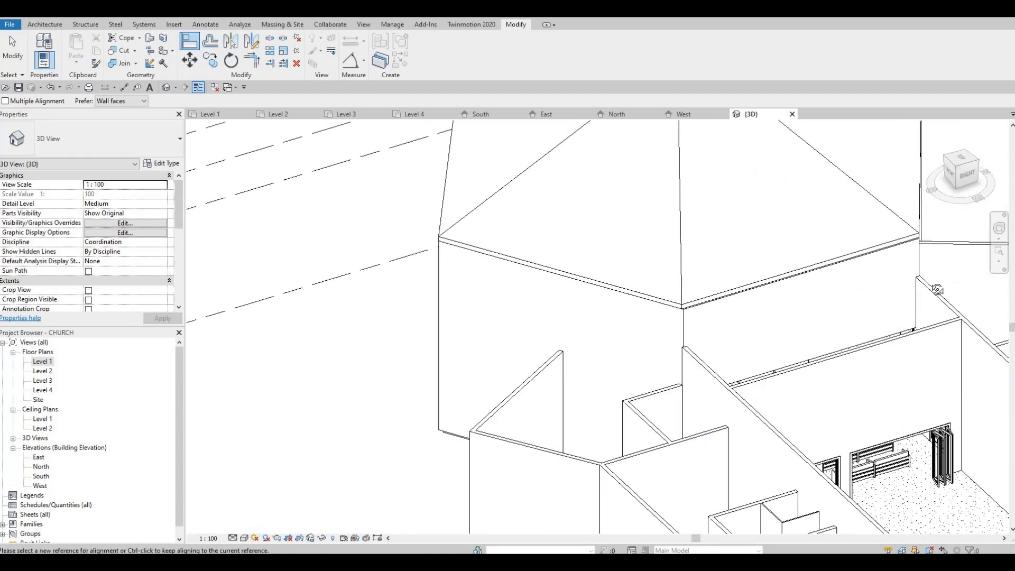
{"action": "middle_click_drag", "start_coordinate": [936, 290], "coordinate": [788, 273], "text": "shift"}
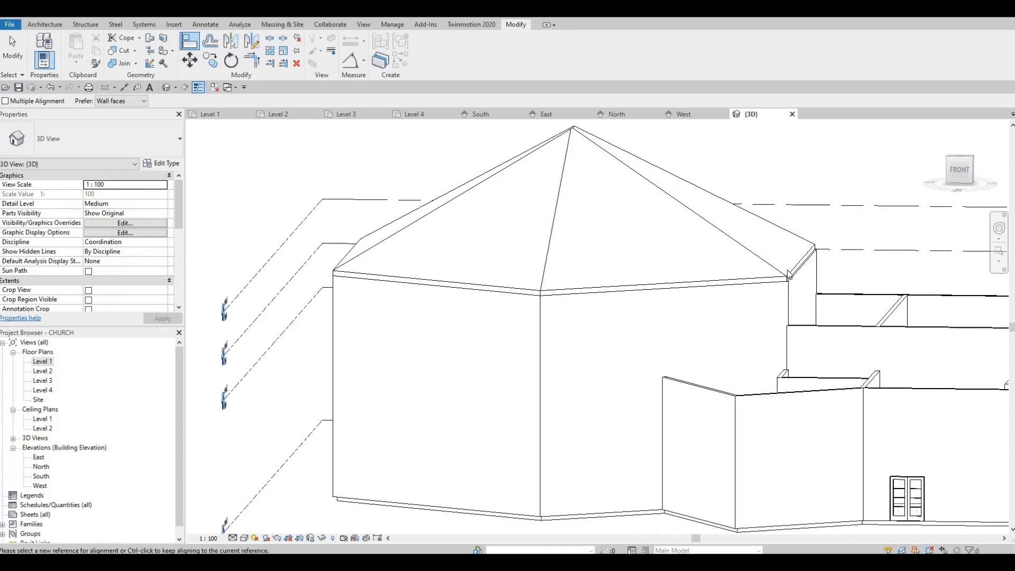
{"action": "scroll", "coordinate": [788, 273], "scroll_direction": "up", "scroll_amount": 5}
{"action": "key", "text": "Escape"}
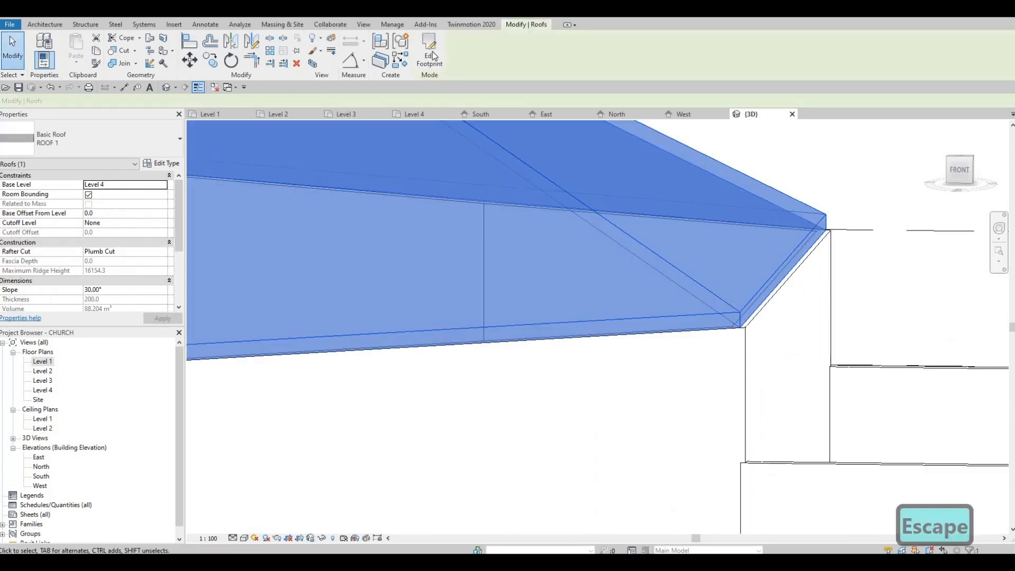
{"action": "left_click", "coordinate": [429, 52]}
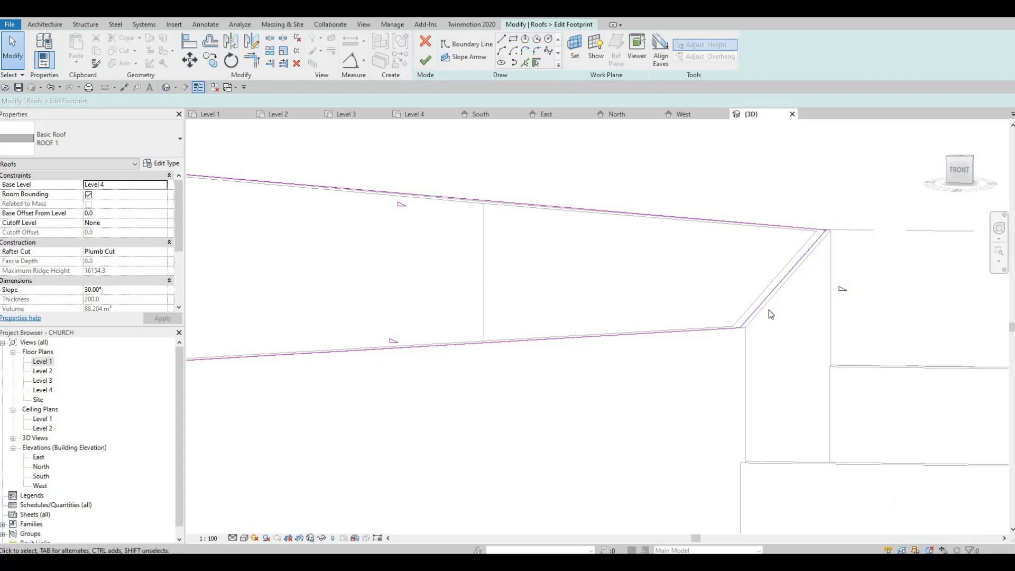
{"action": "key", "text": "a"}
{"action": "key", "text": "l"}
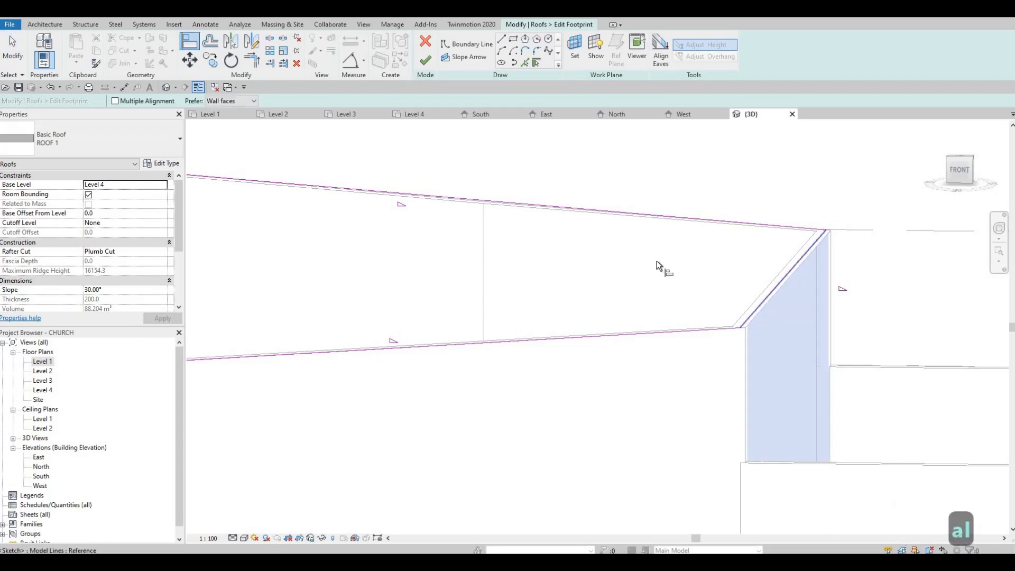
{"action": "key", "text": "Escape"}
{"action": "key", "text": "Escape"}
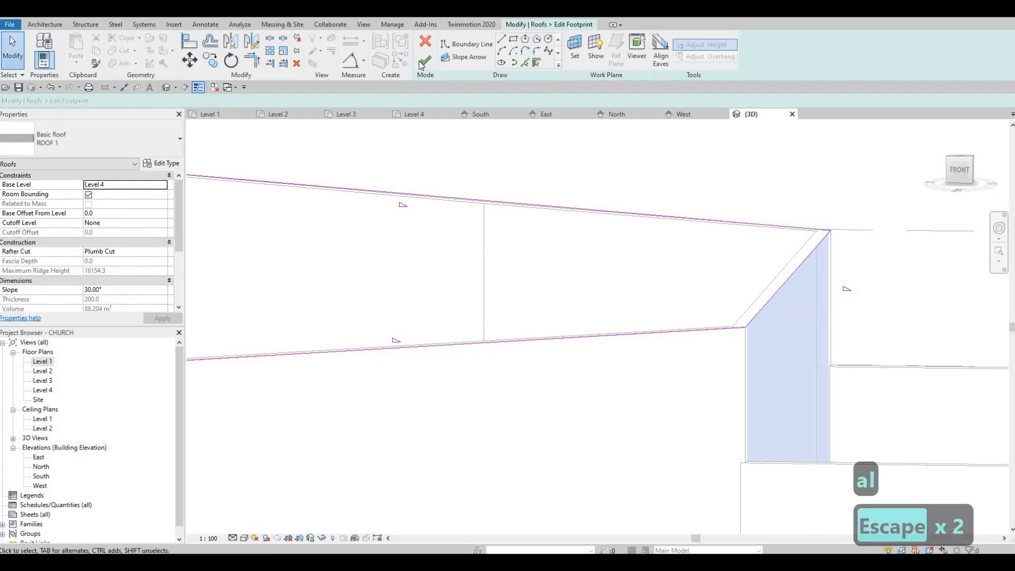
{"action": "left_click", "coordinate": [422, 63]}
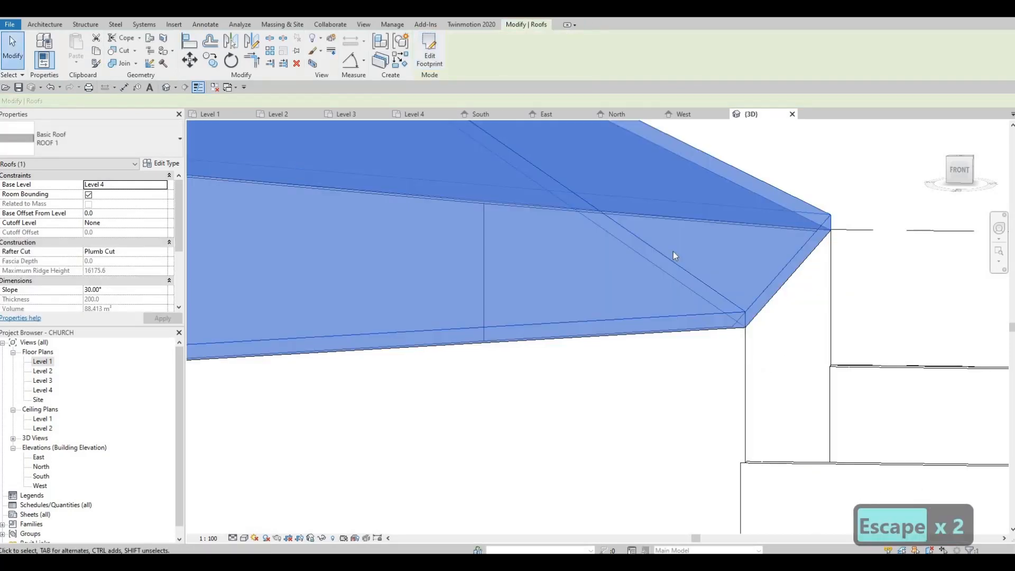
{"action": "key", "text": "Escape"}
Step: Examine the extended roof, the wall beneath its east edge and the adjoining building from several angles
{"action": "scroll", "coordinate": [674, 346], "scroll_direction": "down", "scroll_amount": 5}
{"action": "scroll", "coordinate": [689, 523], "scroll_direction": "up", "scroll_amount": 3}
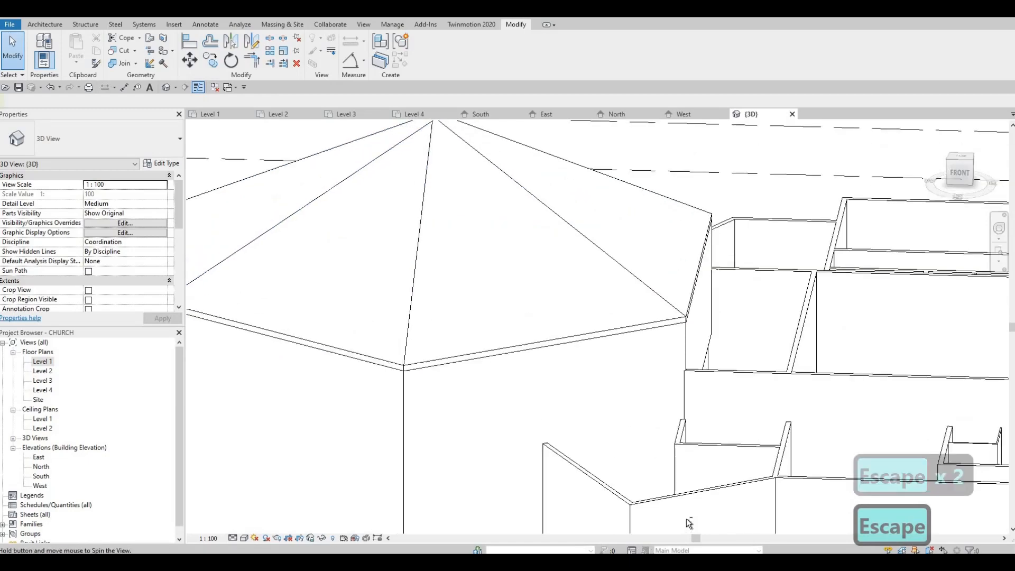
{"action": "middle_click_drag", "start_coordinate": [689, 523], "coordinate": [731, 353], "text": "shift"}
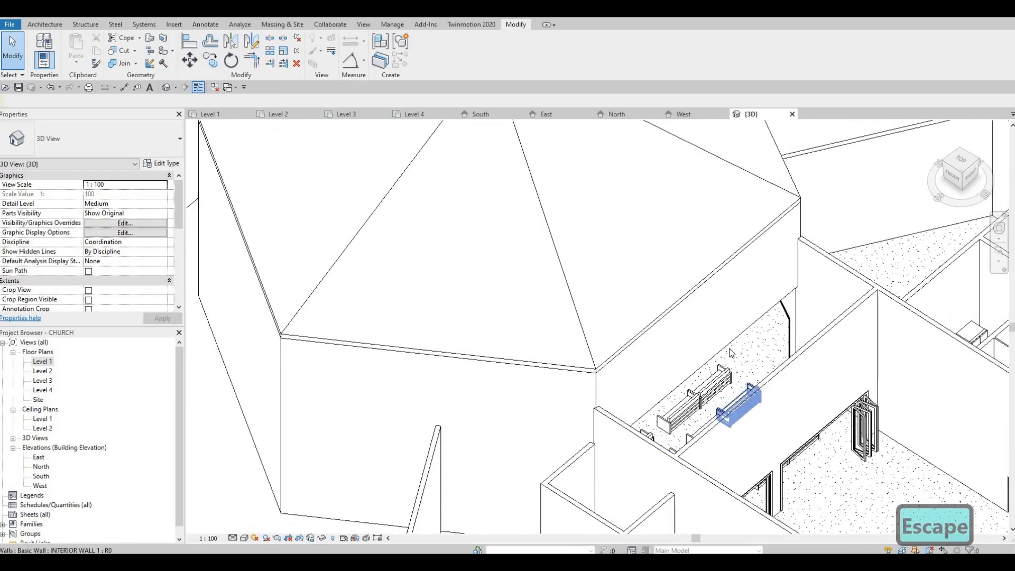
{"action": "middle_click_drag", "start_coordinate": [757, 318], "coordinate": [761, 292], "text": "shift"}
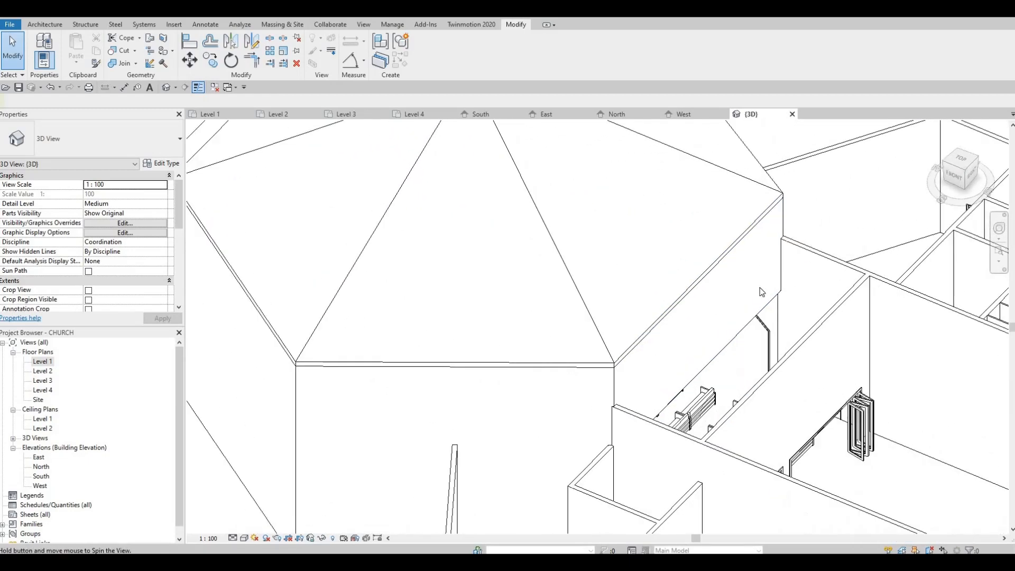
{"action": "scroll", "coordinate": [761, 292], "scroll_direction": "down", "scroll_amount": 3}
{"action": "scroll", "coordinate": [817, 311], "scroll_direction": "up", "scroll_amount": 3}
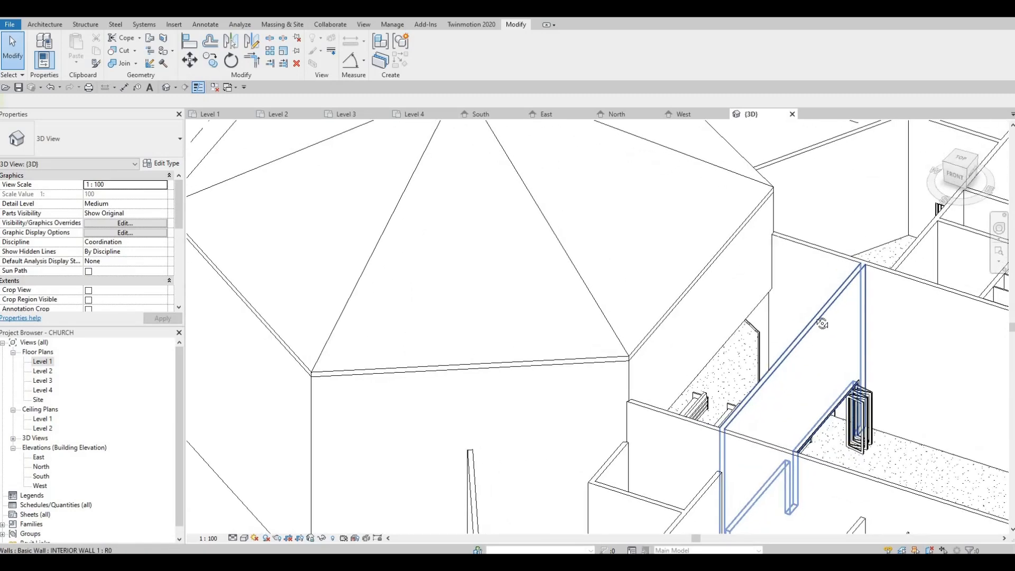
{"action": "middle_click_drag", "start_coordinate": [822, 323], "coordinate": [840, 363], "text": "shift"}
{"action": "middle_click_drag", "start_coordinate": [796, 404], "coordinate": [536, 226], "text": "shift"}
{"action": "scroll", "coordinate": [537, 226], "scroll_direction": "down", "scroll_amount": 4}
{"action": "middle_click_drag", "start_coordinate": [550, 291], "coordinate": [546, 479], "text": "shift"}
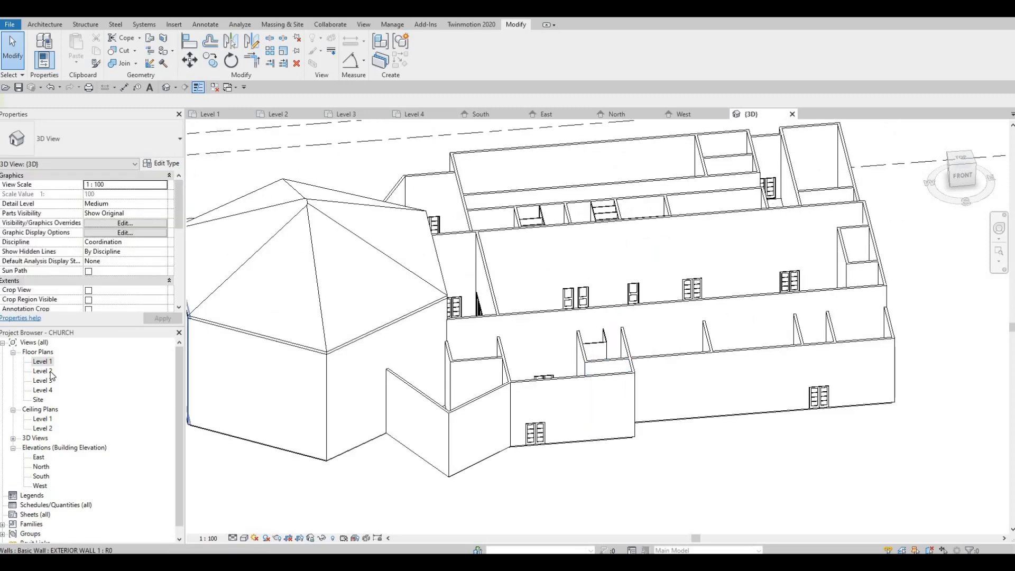
Step: Open the Level 2 floor plan and bring the sanctuary and the hall east of it into view
{"action": "left_click", "coordinate": [52, 374]}
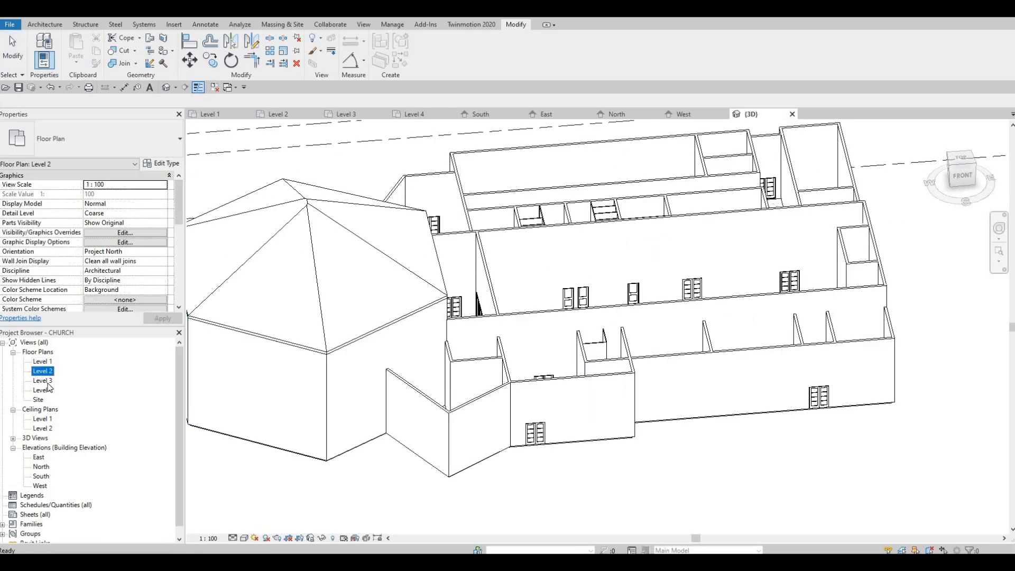
{"action": "double_click", "coordinate": [46, 383]}
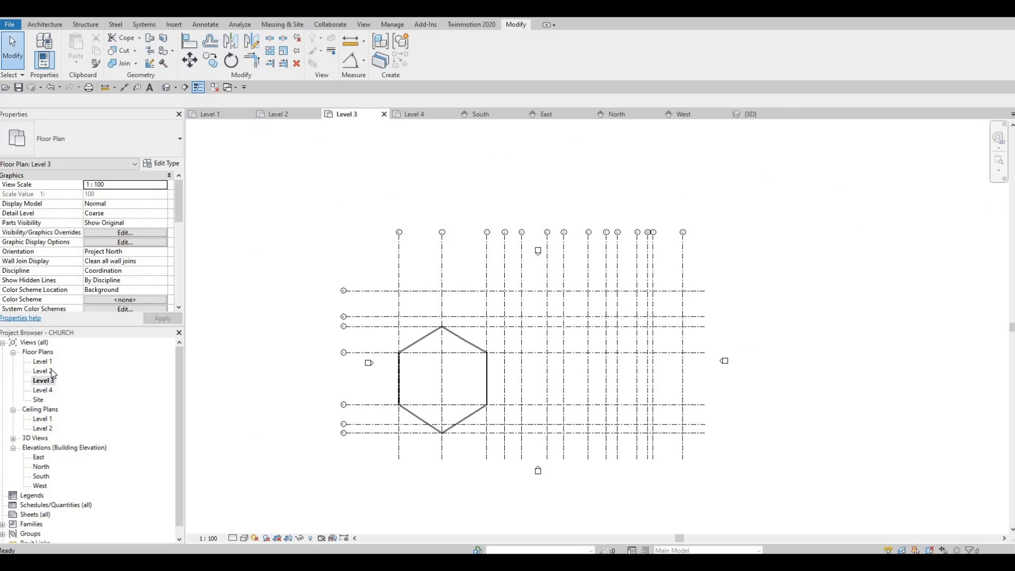
{"action": "double_click", "coordinate": [44, 371]}
{"action": "scroll", "coordinate": [597, 370], "scroll_direction": "down", "scroll_amount": 5}
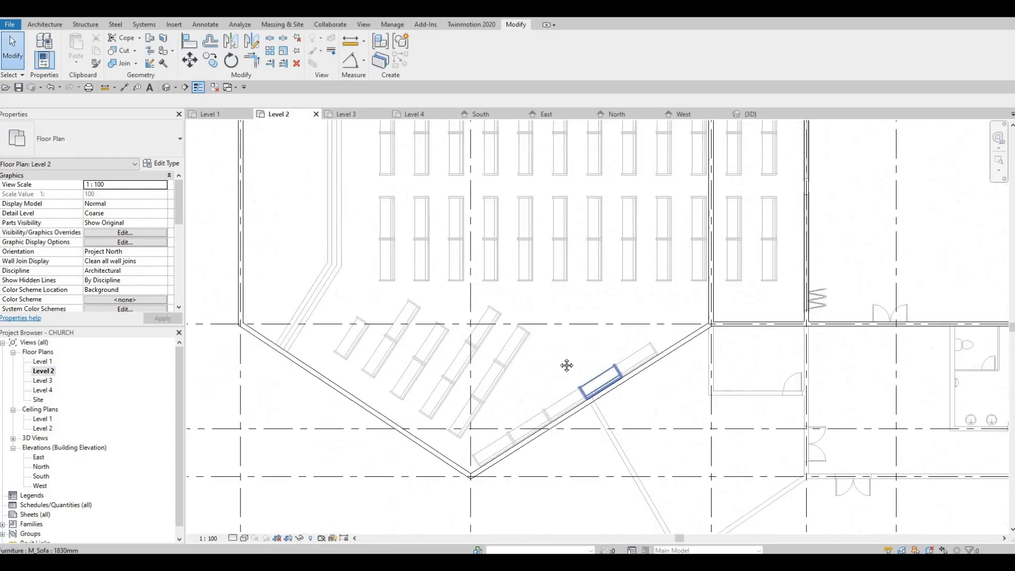
{"action": "middle_click_drag", "start_coordinate": [550, 232], "coordinate": [436, 231]}
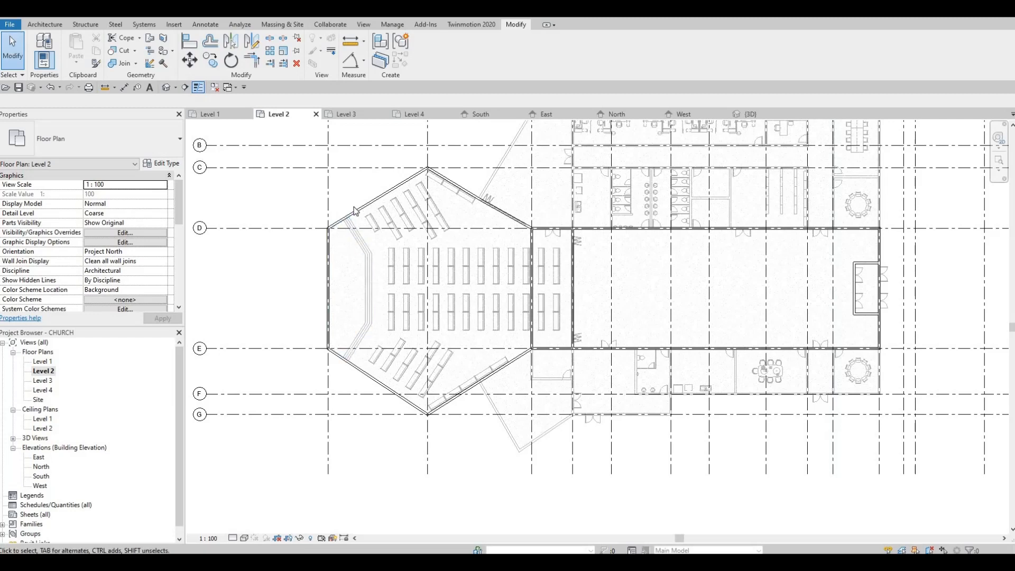
Step: Start a roof by footprint on Level 2 and duplicate the ROOF 1 type as ROOF 2
{"action": "left_click", "coordinate": [45, 25]}
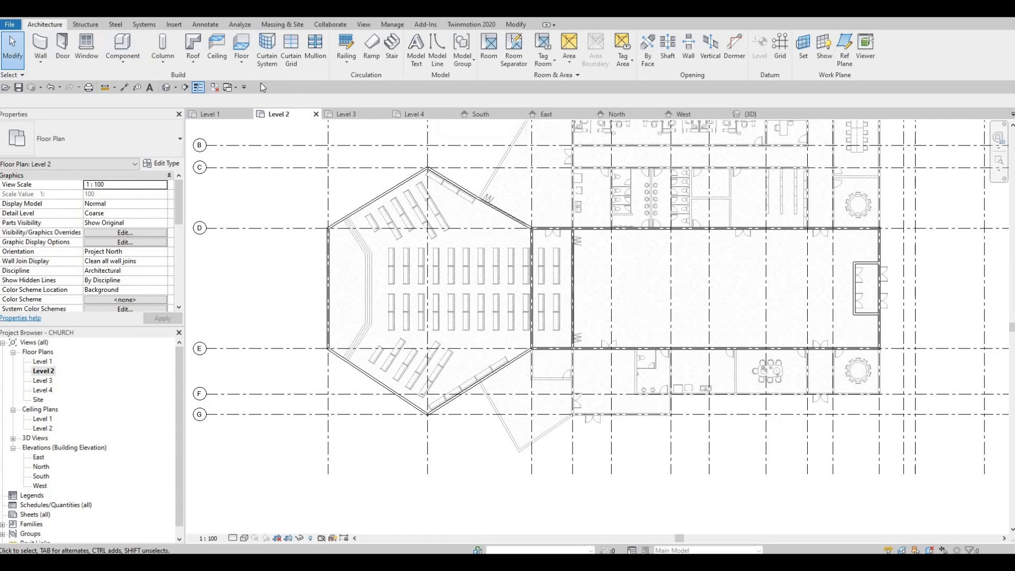
{"action": "left_click", "coordinate": [194, 45]}
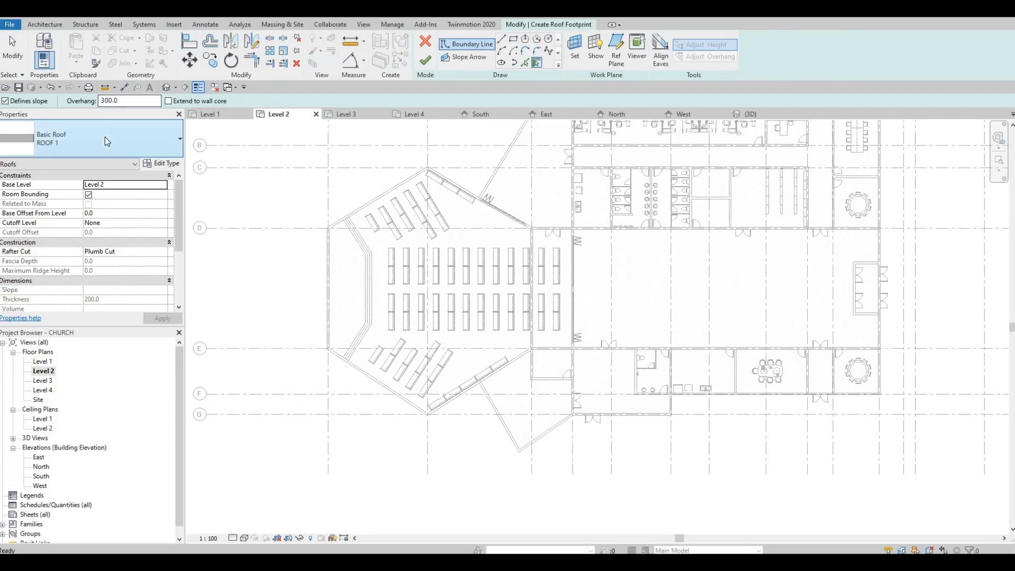
{"action": "left_click", "coordinate": [161, 163]}
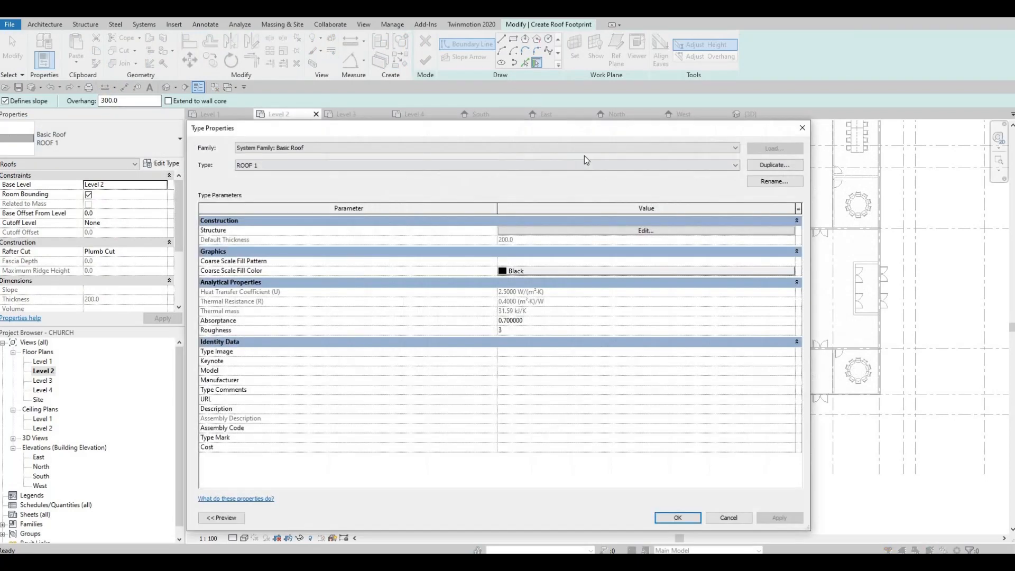
{"action": "left_click", "coordinate": [774, 165]}
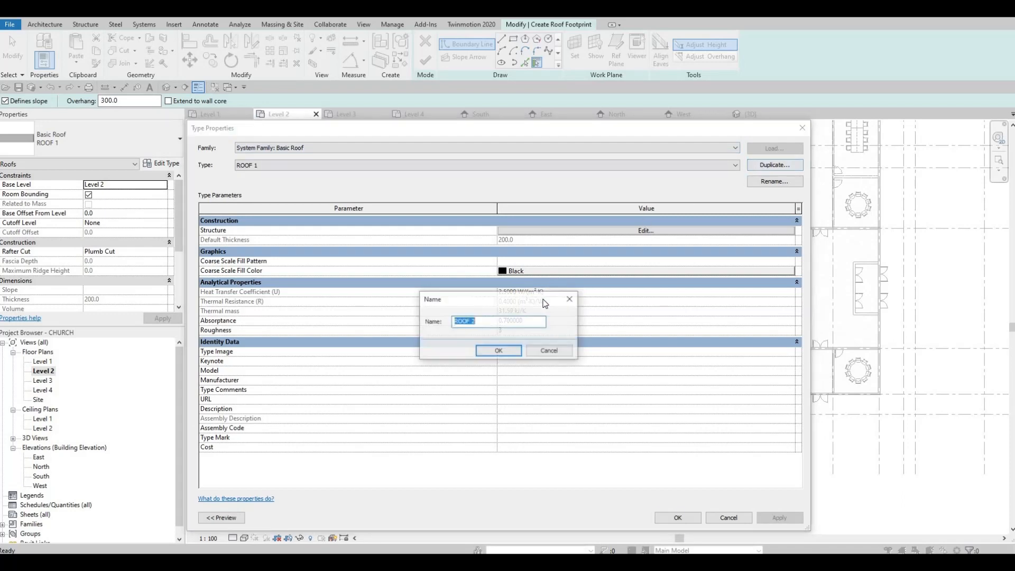
{"action": "left_click", "coordinate": [494, 351]}
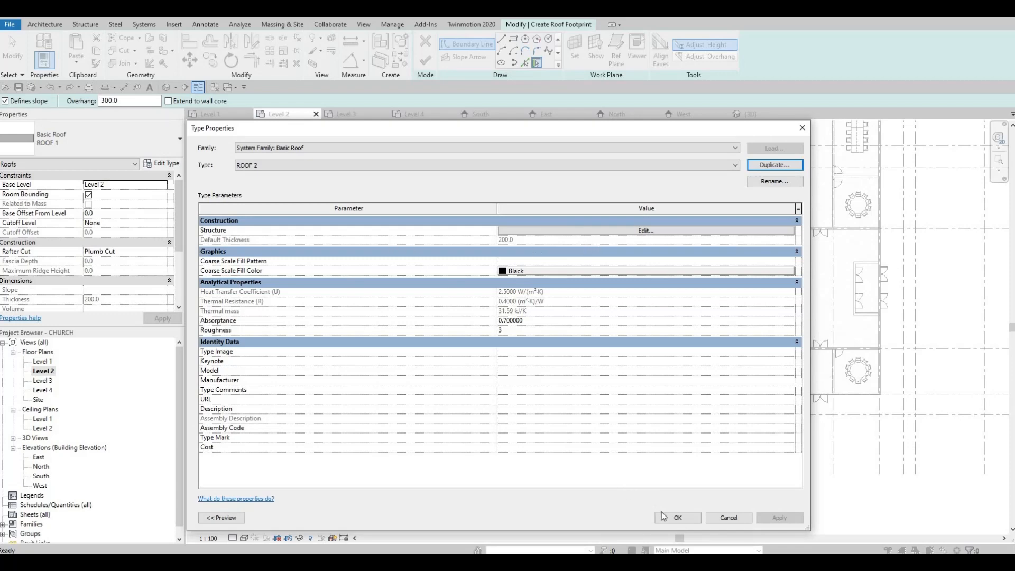
{"action": "key", "text": "Return"}
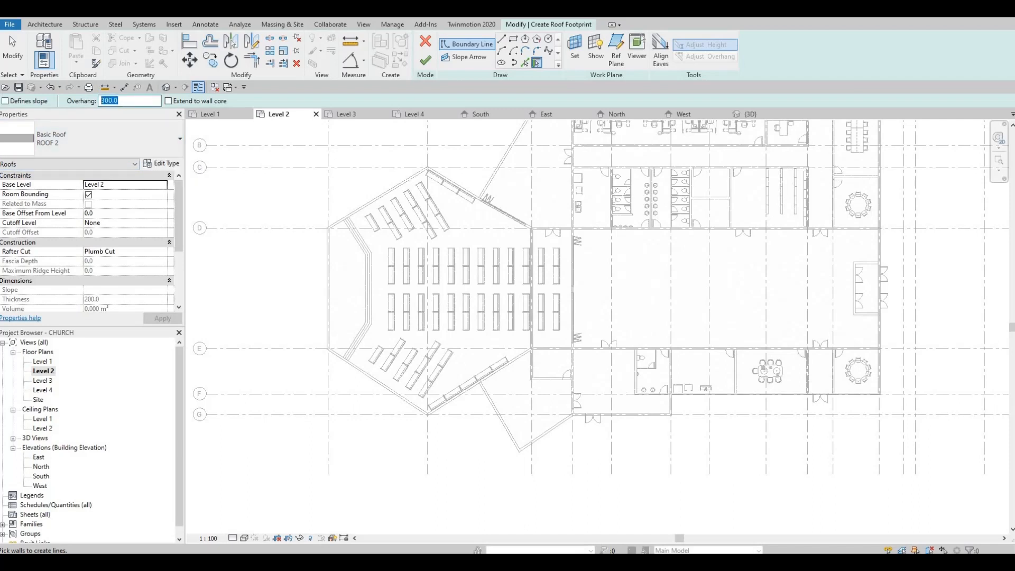
Step: Set the roof overhang to 0 and trace boundary lines along the outer faces of the hall's north and east walls
{"action": "key", "text": "Return"}
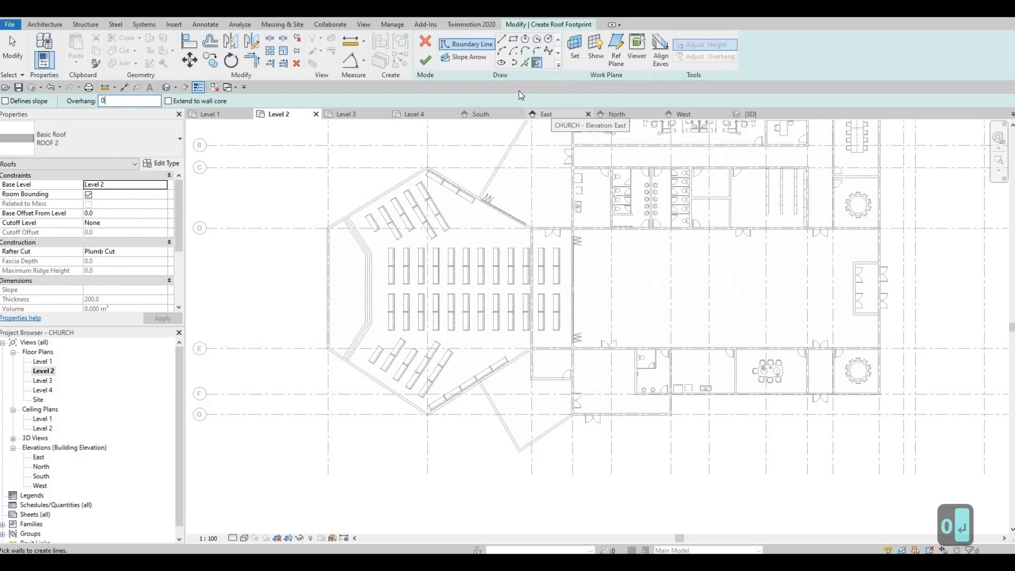
{"action": "left_click", "coordinate": [524, 64]}
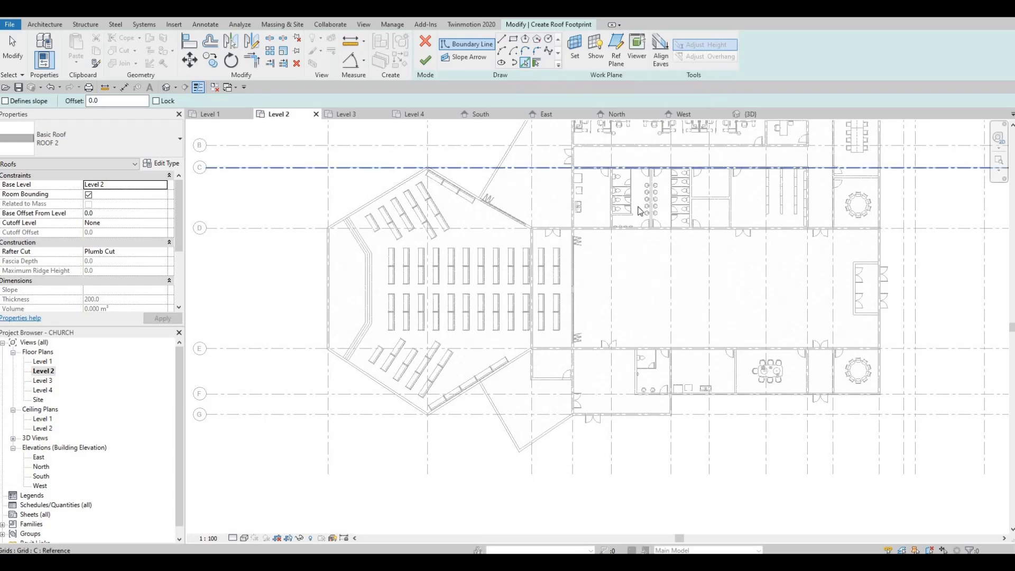
{"action": "scroll", "coordinate": [522, 259], "scroll_direction": "up", "scroll_amount": 5}
{"action": "left_click", "coordinate": [522, 259]}
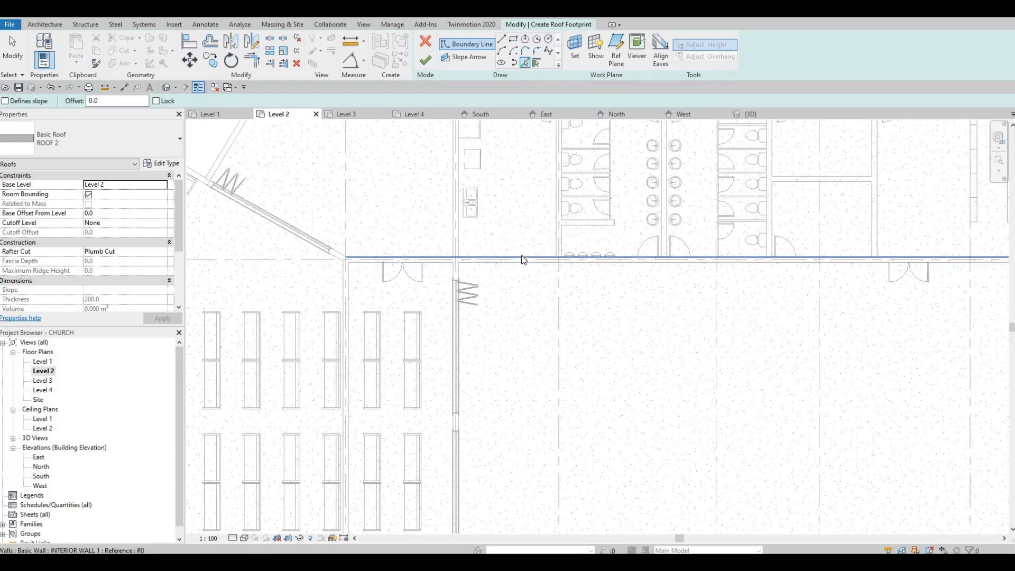
{"action": "left_click", "coordinate": [521, 260]}
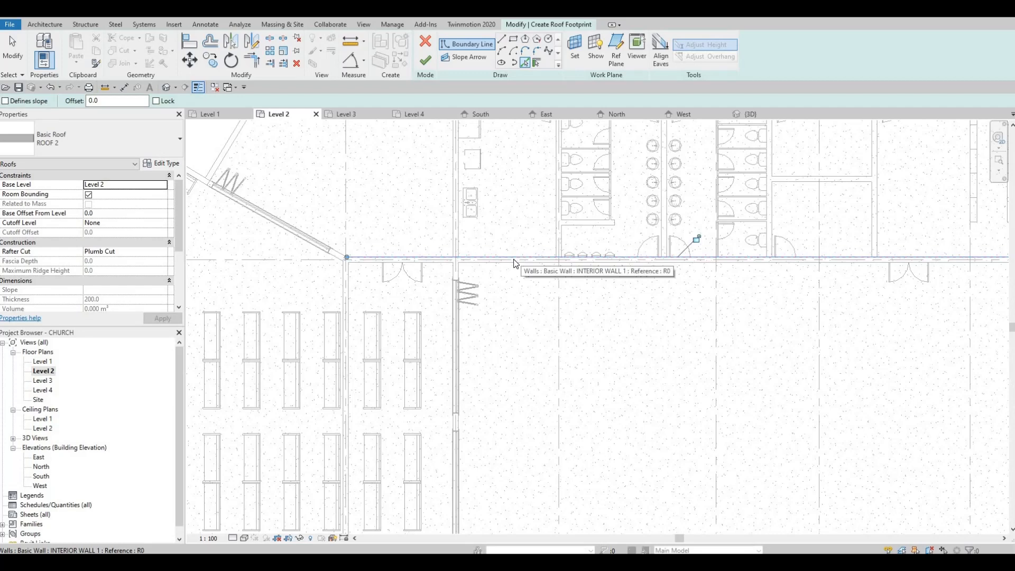
{"action": "scroll", "coordinate": [498, 260], "scroll_direction": "up", "scroll_amount": 3}
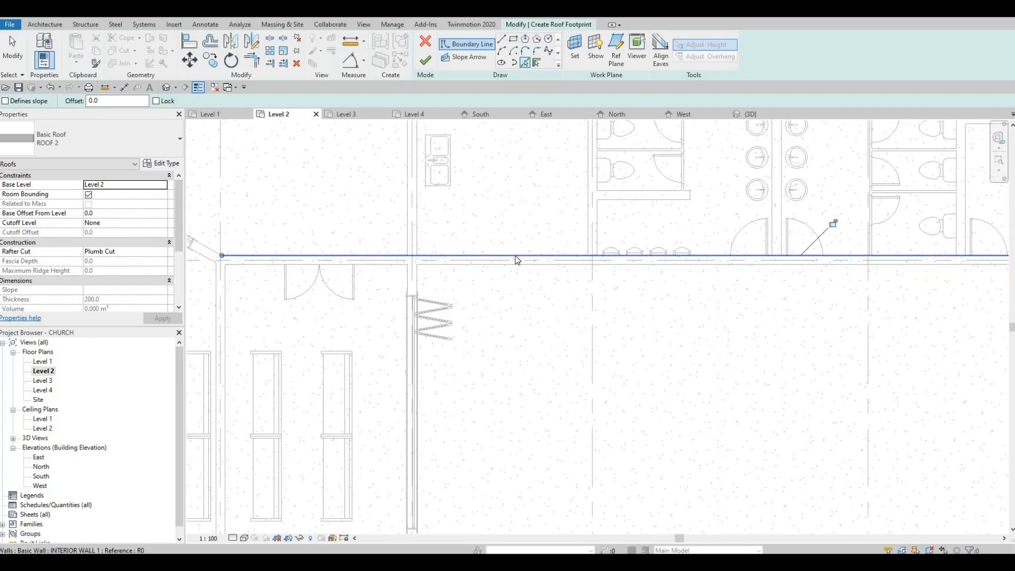
{"action": "scroll", "coordinate": [606, 270], "scroll_direction": "down", "scroll_amount": 5}
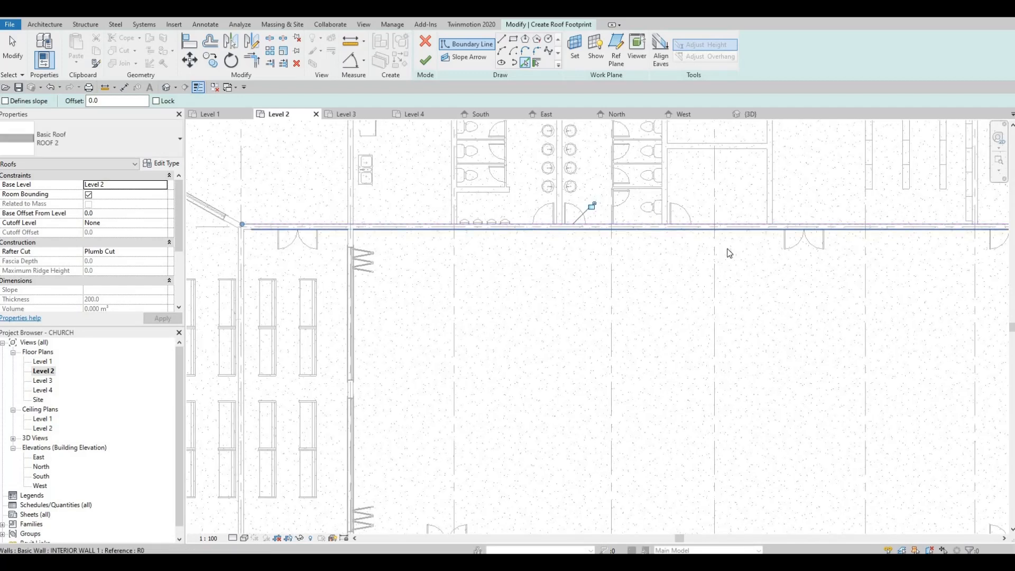
{"action": "scroll", "coordinate": [740, 200], "scroll_direction": "up", "scroll_amount": 2}
{"action": "left_click", "coordinate": [737, 238]}
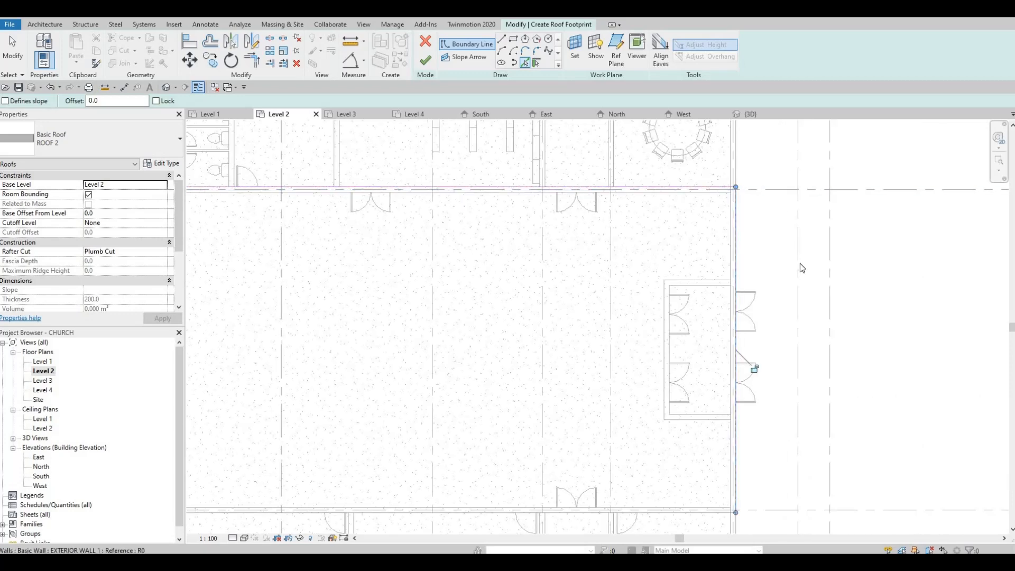
{"action": "middle_click_drag", "start_coordinate": [695, 413], "coordinate": [836, 312]}
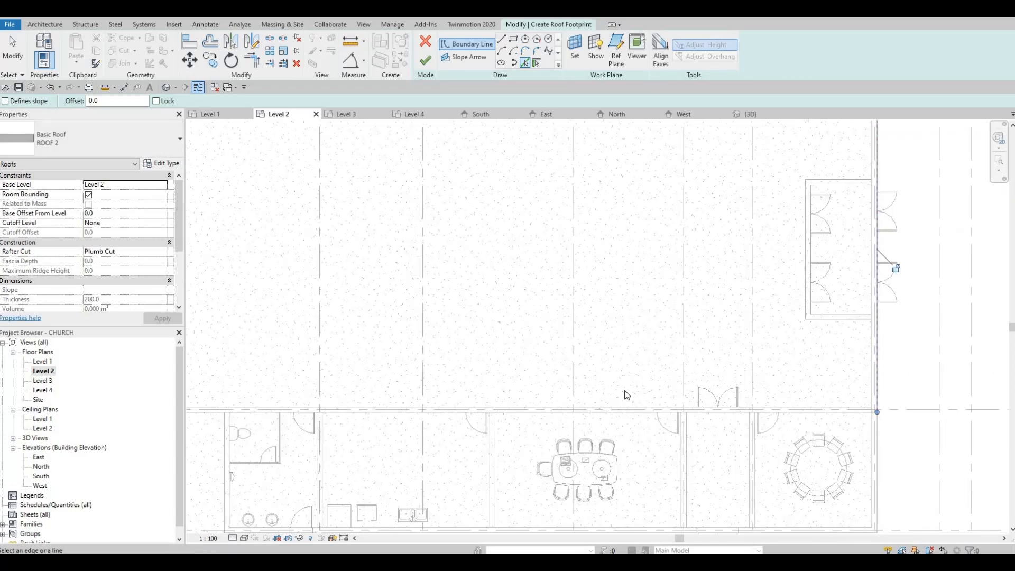
{"action": "middle_click_drag", "start_coordinate": [699, 343], "coordinate": [698, 431]}
{"action": "key", "text": "Escape"}
{"action": "key", "text": "Escape"}
{"action": "key", "text": "Escape"}
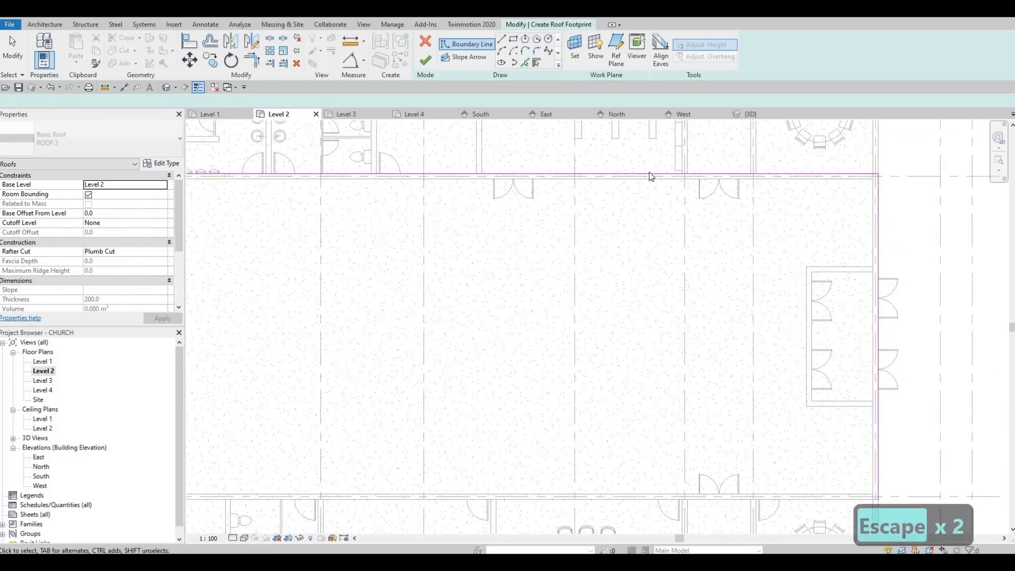
Step: Replace the north and east roof boundary lines with lines along the inner faces of those hall walls
{"action": "left_click", "coordinate": [650, 173]}
{"action": "key", "text": "Delete"}
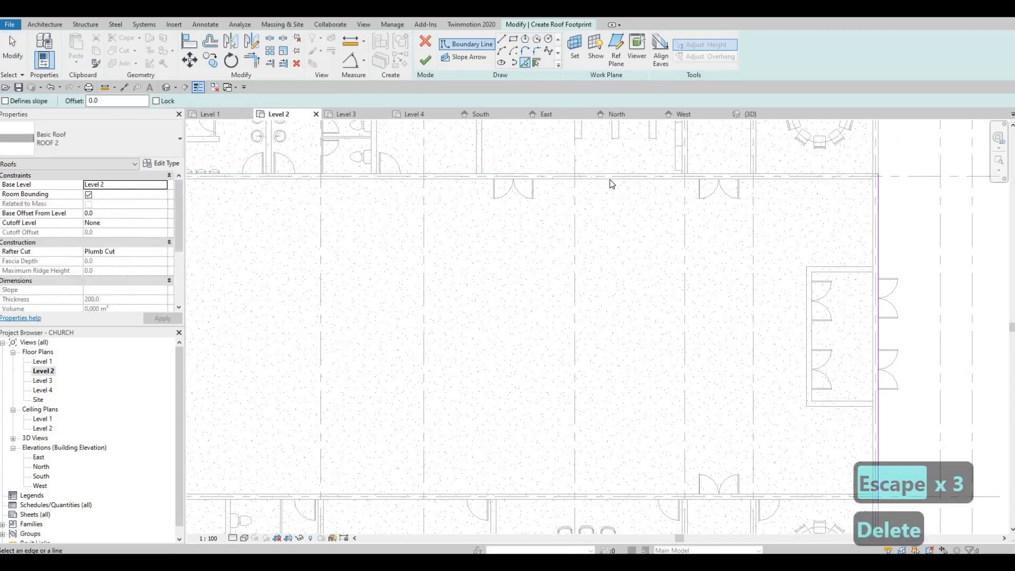
{"action": "left_click", "coordinate": [714, 195]}
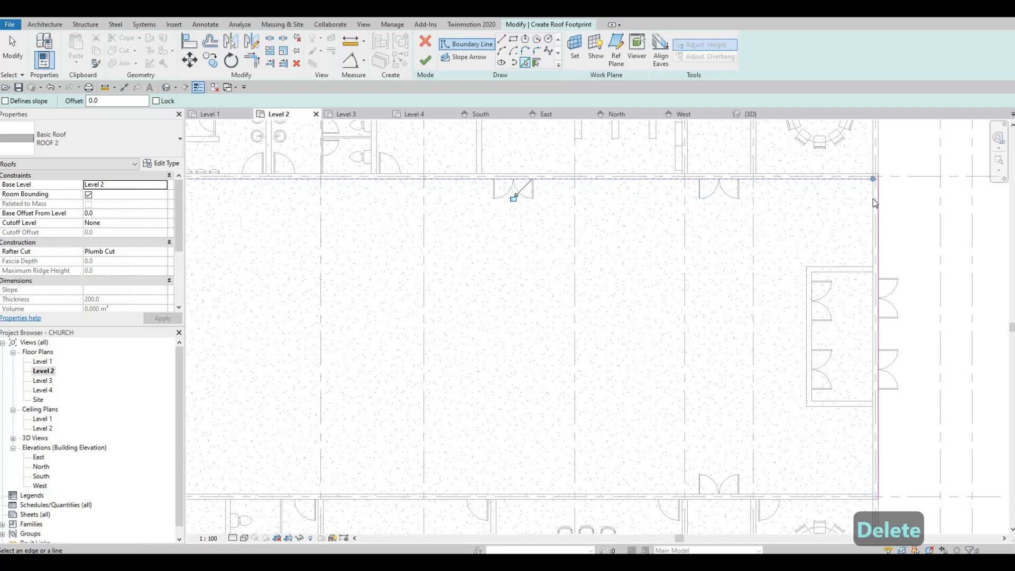
{"action": "key", "text": "Escape"}
{"action": "key", "text": "Escape"}
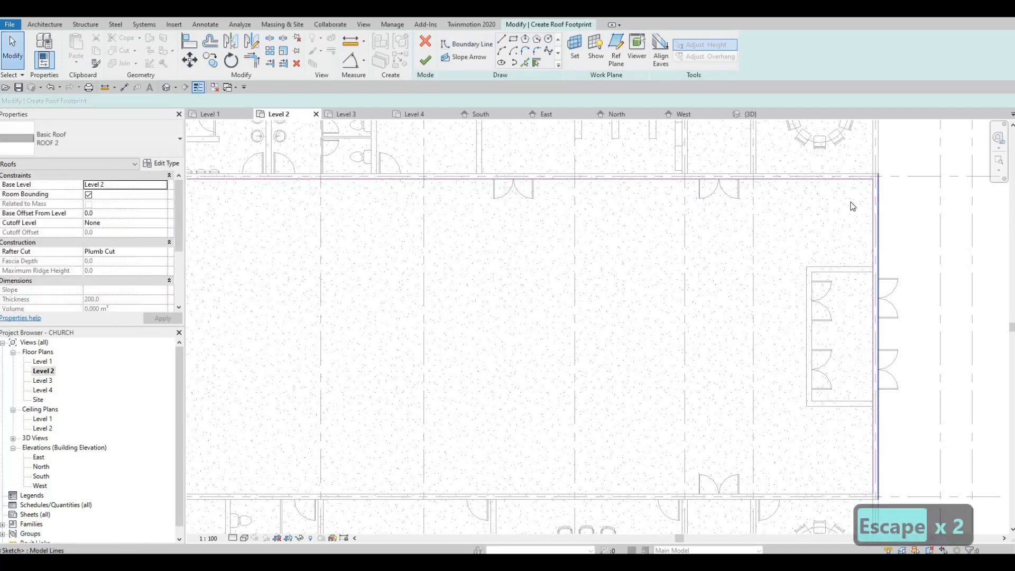
{"action": "left_click", "coordinate": [876, 201]}
{"action": "key", "text": "Delete"}
Step: Close the roof boundary along the inner face of the hall's south wall and the east face of the sanctuary's closing wall
{"action": "middle_click_drag", "start_coordinate": [687, 317], "coordinate": [712, 208]}
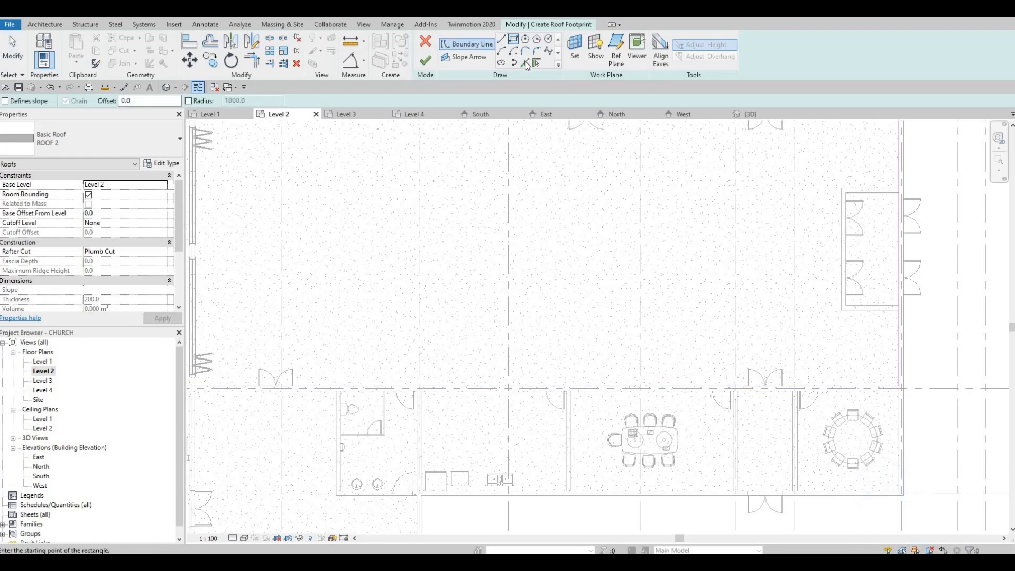
{"action": "left_click", "coordinate": [649, 388]}
{"action": "middle_click_drag", "start_coordinate": [143, 287], "coordinate": [470, 290]}
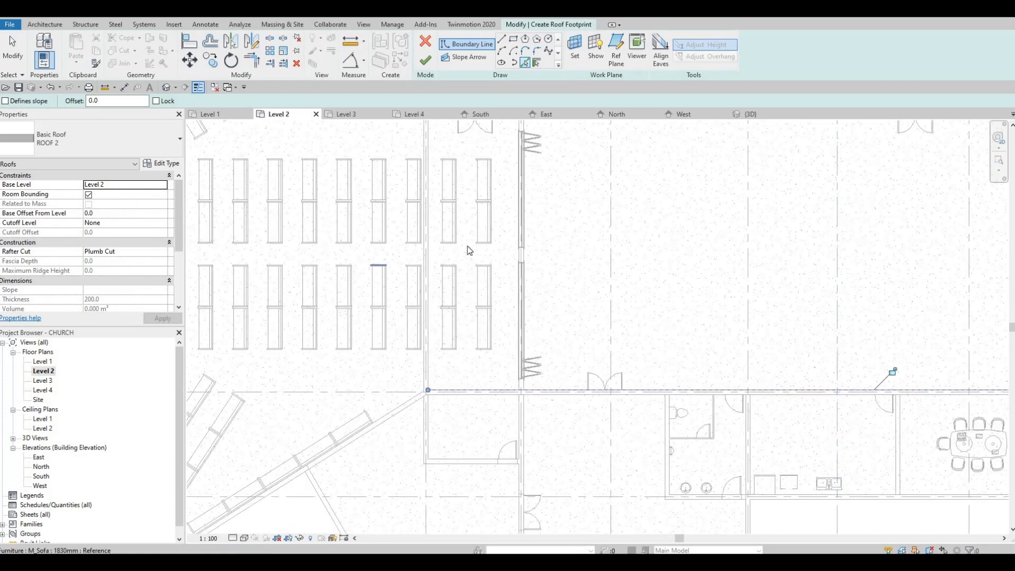
{"action": "middle_click_drag", "start_coordinate": [467, 246], "coordinate": [508, 272]}
{"action": "scroll", "coordinate": [506, 269], "scroll_direction": "down", "scroll_amount": 1}
{"action": "scroll", "coordinate": [476, 160], "scroll_direction": "up", "scroll_amount": 6}
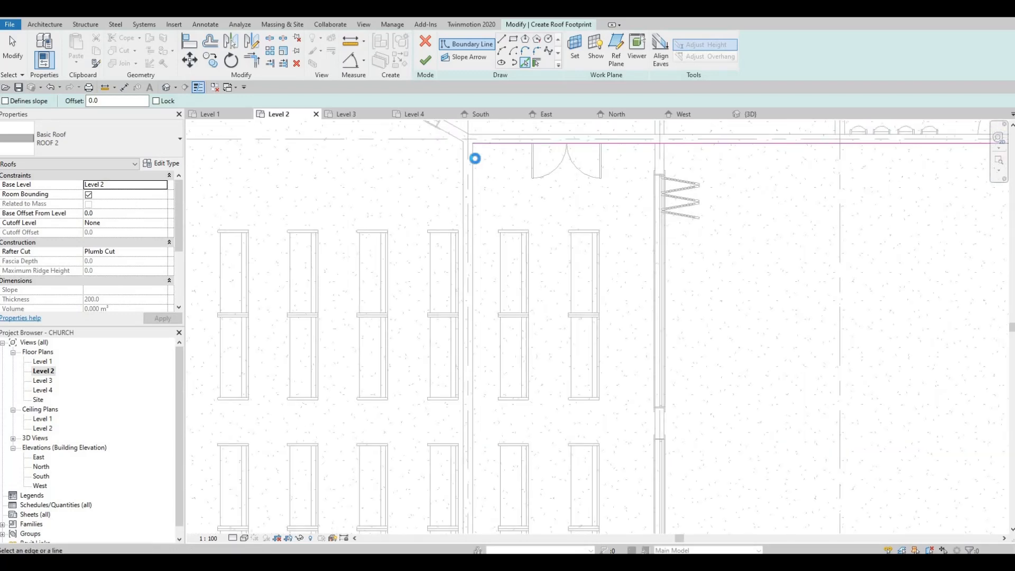
{"action": "left_click", "coordinate": [474, 160]}
{"action": "scroll", "coordinate": [476, 158], "scroll_direction": "down", "scroll_amount": 4}
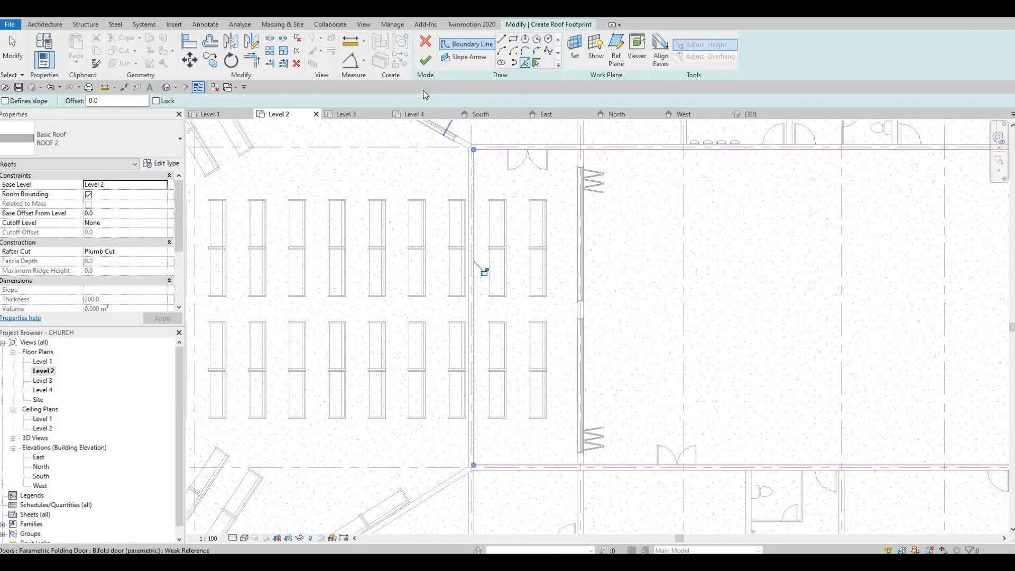
Step: Set the roof's base level to Level 3 and finish the footprint sketch
{"action": "left_click", "coordinate": [167, 187]}
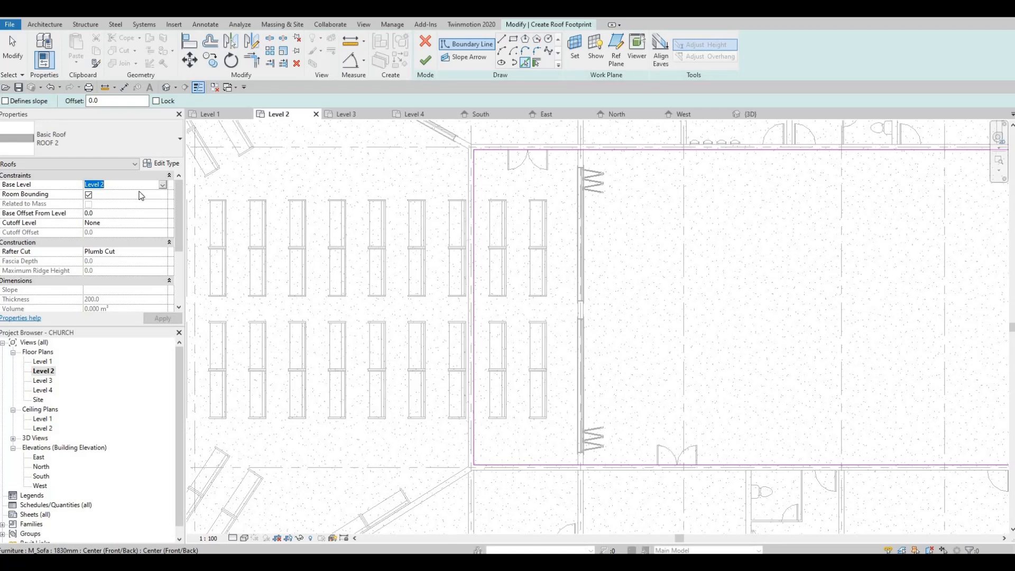
{"action": "left_click", "coordinate": [108, 210]}
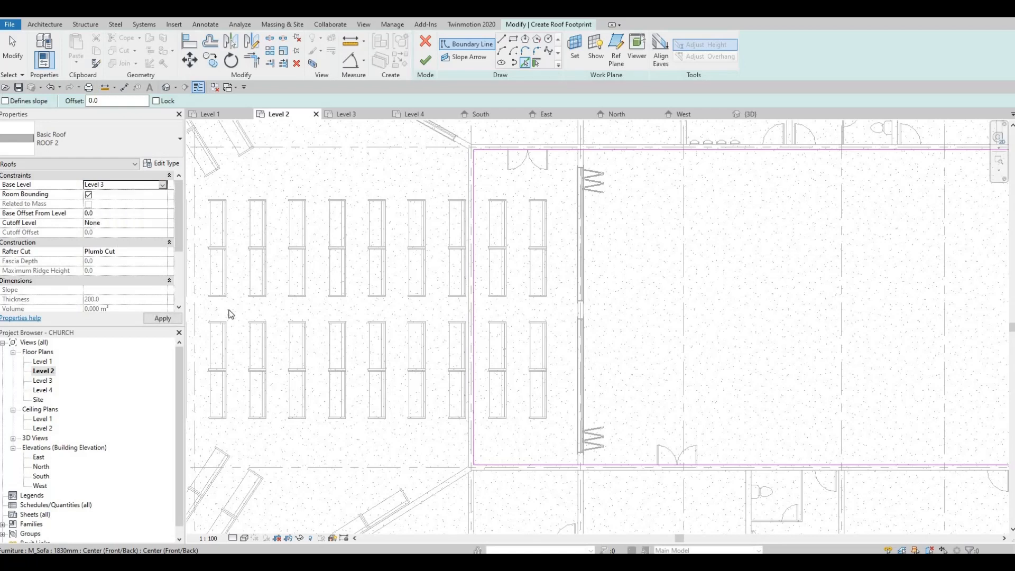
{"action": "left_click", "coordinate": [424, 61]}
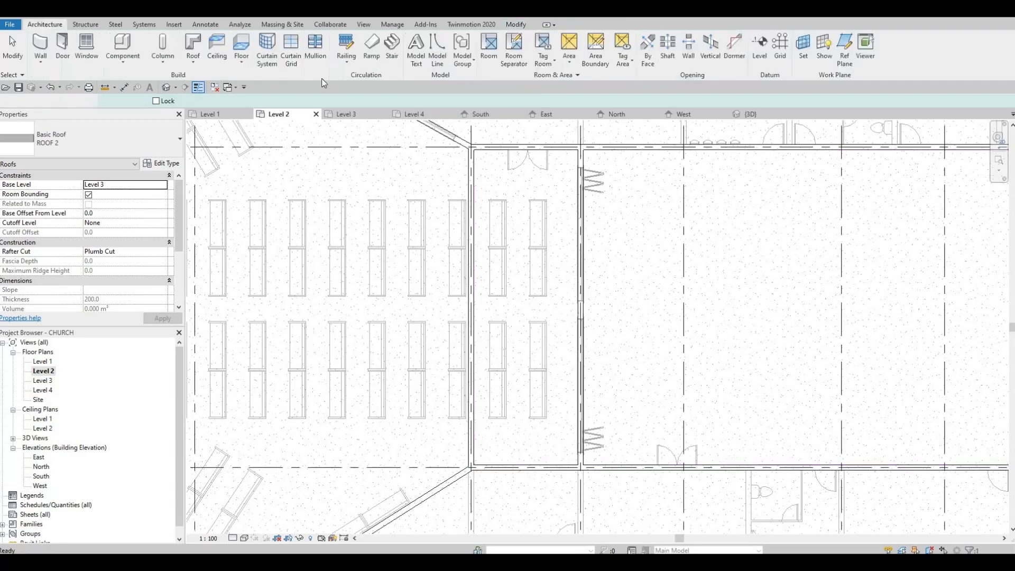
Step: Examine the new hall roof in 3D and check the height constraints of the interior wall along its south edge
{"action": "left_click", "coordinate": [166, 87]}
{"action": "scroll", "coordinate": [490, 144], "scroll_direction": "up", "scroll_amount": 2}
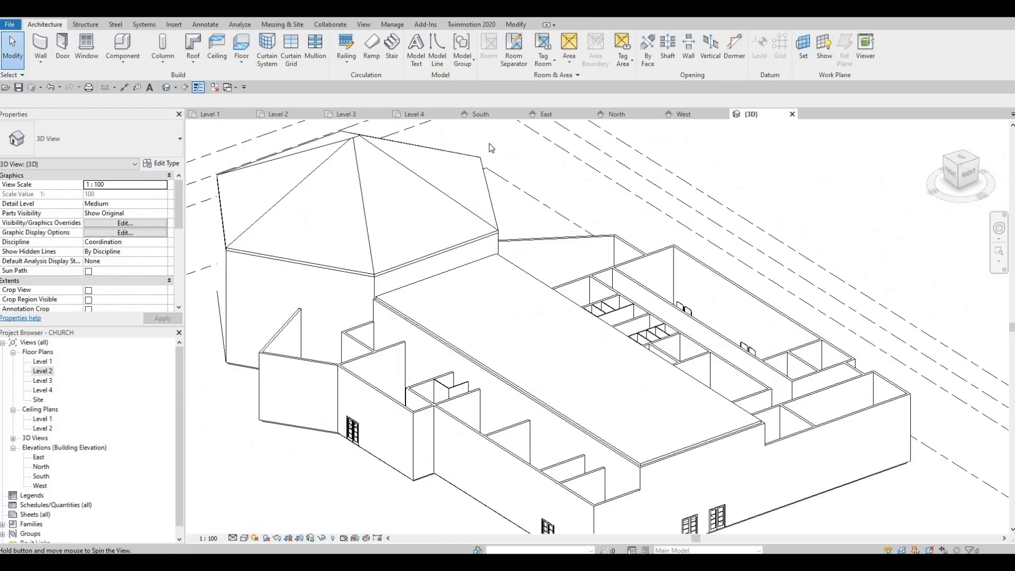
{"action": "middle_click_drag", "start_coordinate": [489, 144], "coordinate": [468, 212], "text": "shift"}
{"action": "middle_click_drag", "start_coordinate": [467, 211], "coordinate": [537, 128]}
{"action": "middle_click_drag", "start_coordinate": [483, 241], "coordinate": [473, 220]}
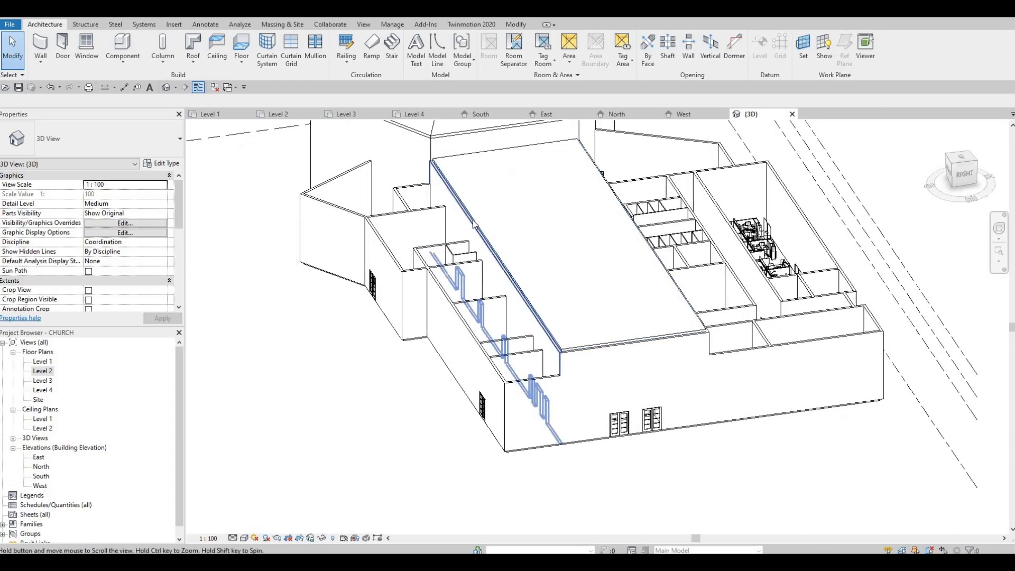
{"action": "left_click", "coordinate": [474, 225]}
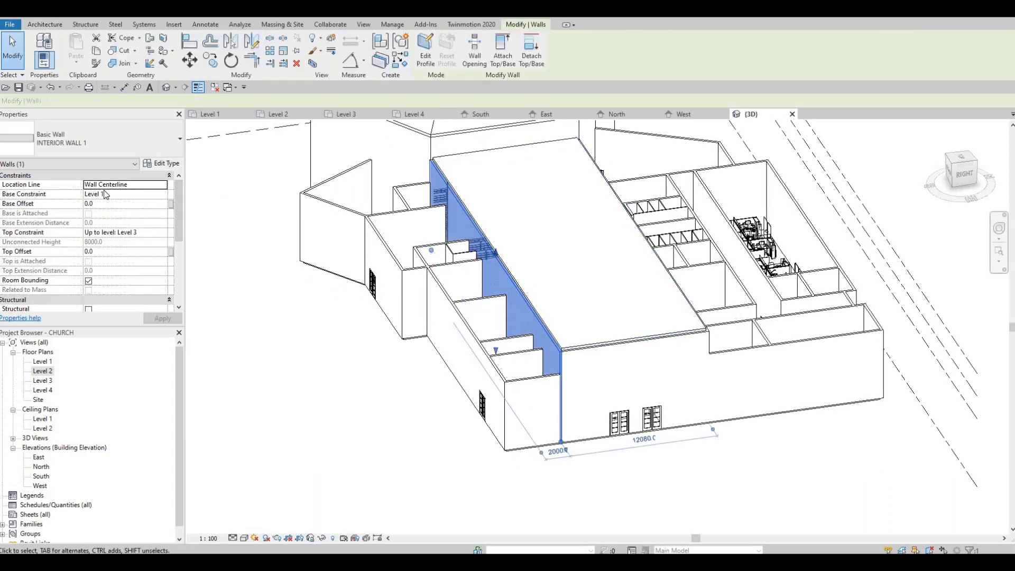
{"action": "key", "text": "Escape"}
{"action": "key", "text": "Escape"}
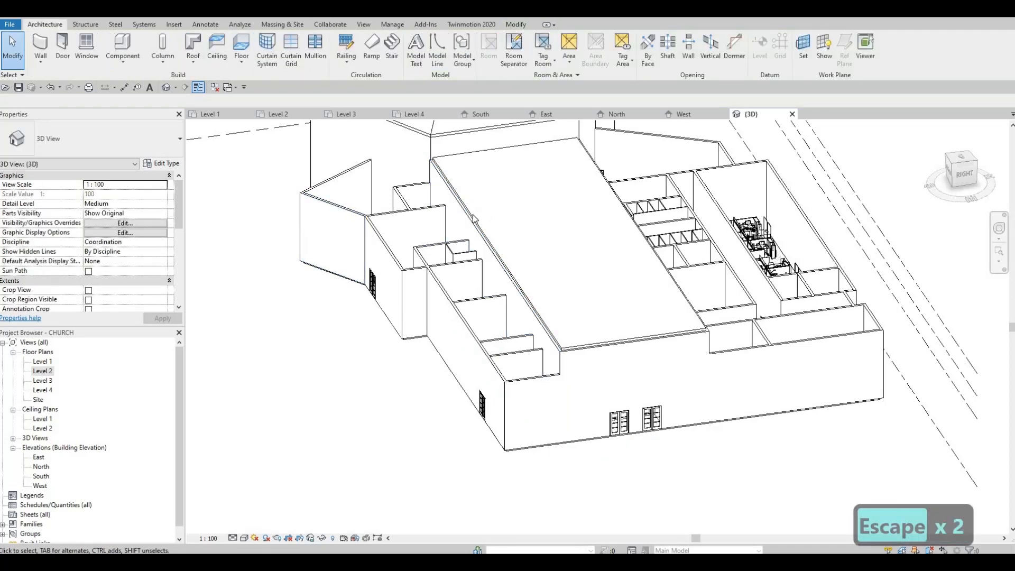
Step: Set the hall roof's base offset from level to -400
{"action": "left_click", "coordinate": [485, 212]}
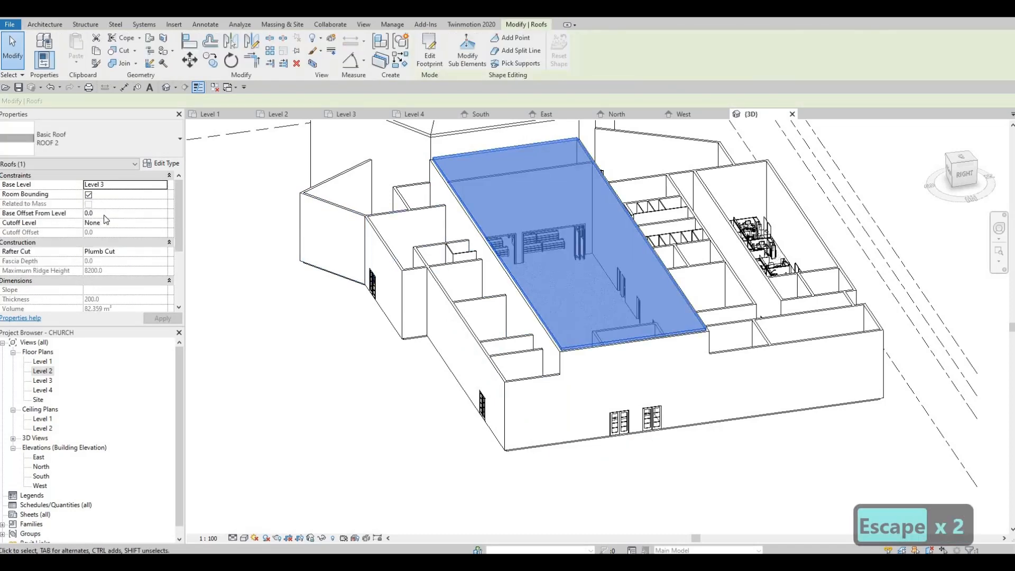
{"action": "left_click", "coordinate": [104, 216]}
{"action": "type", "text": "-"}
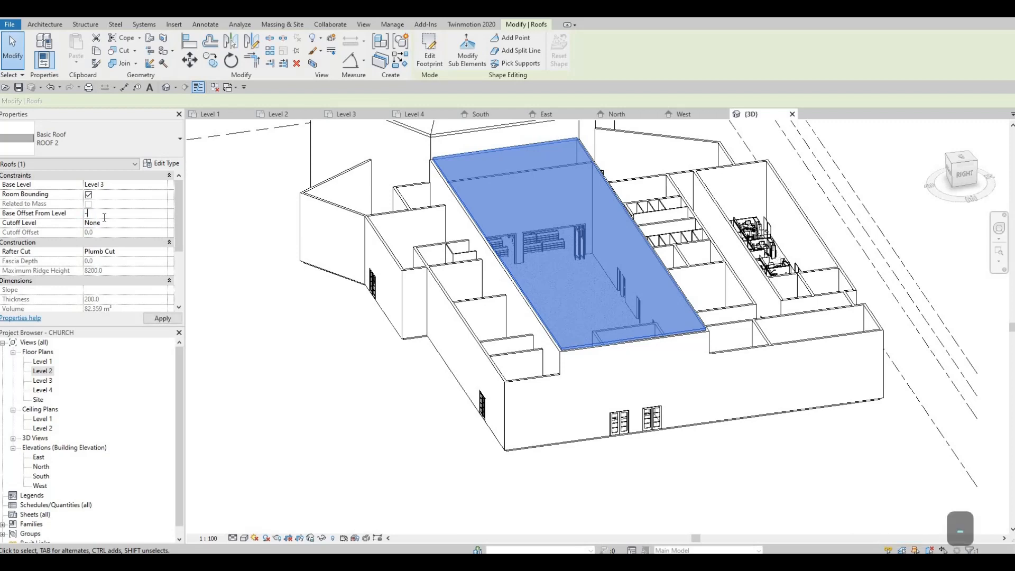
{"action": "type", "text": "400"}
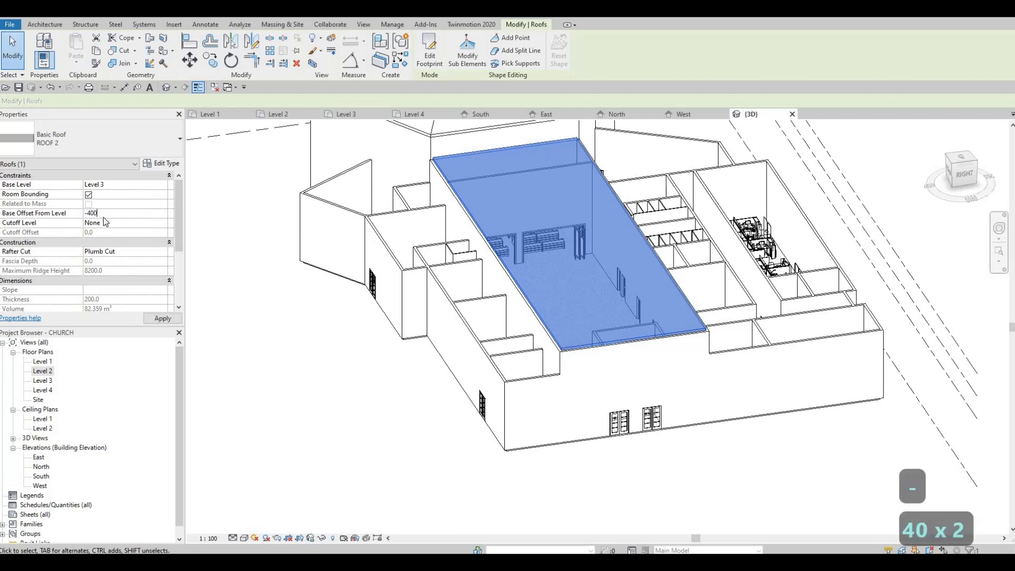
{"action": "key", "text": "Return"}
{"action": "left_click", "coordinate": [162, 319]}
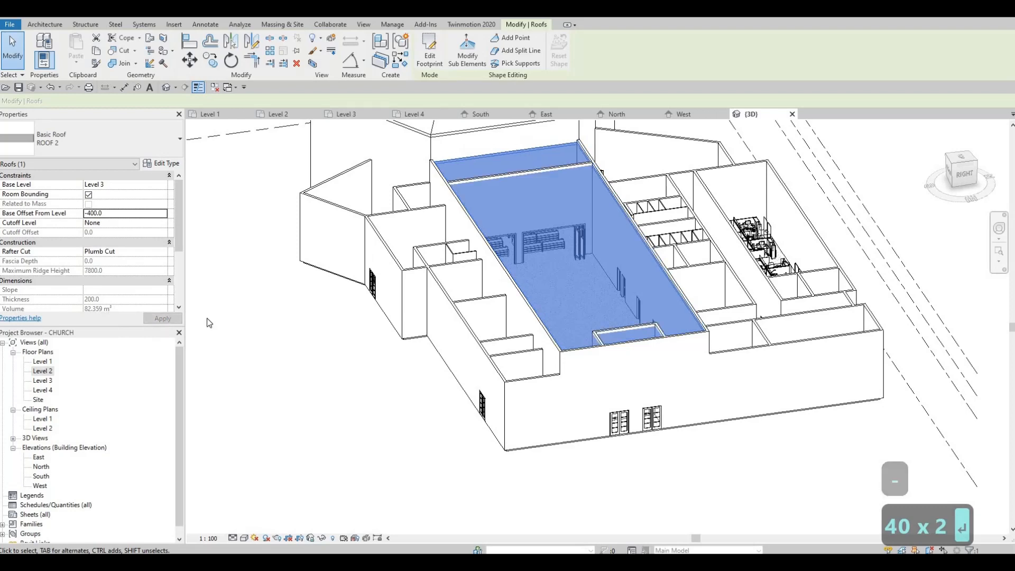
{"action": "key", "text": "Escape"}
{"action": "key", "text": "Escape"}
Step: Attach the top of the interior cross wall near the sanctuary end of the hall to ROOF 2
{"action": "scroll", "coordinate": [579, 199], "scroll_direction": "up", "scroll_amount": 6}
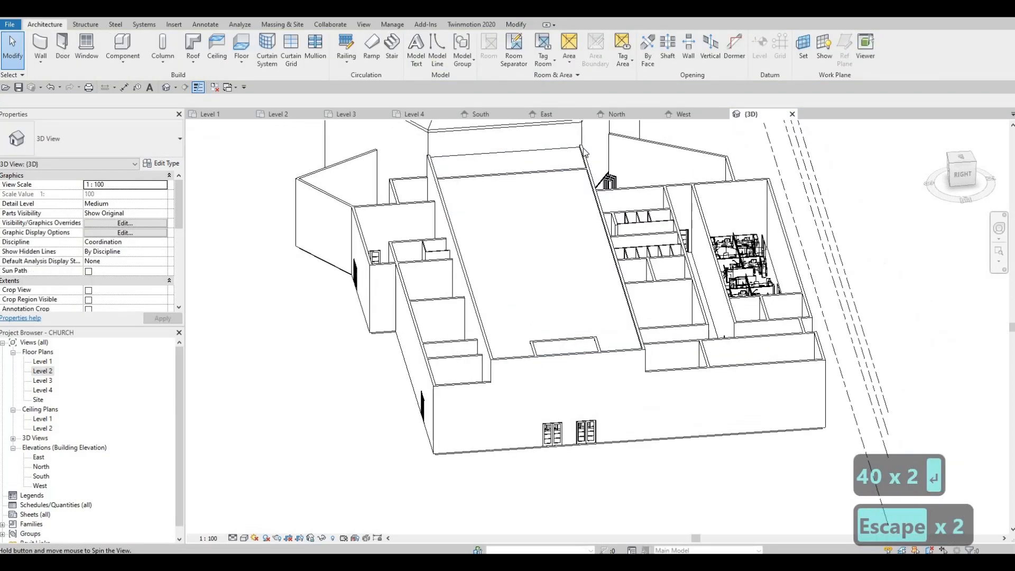
{"action": "middle_click_drag", "start_coordinate": [612, 167], "coordinate": [454, 223], "text": "shift"}
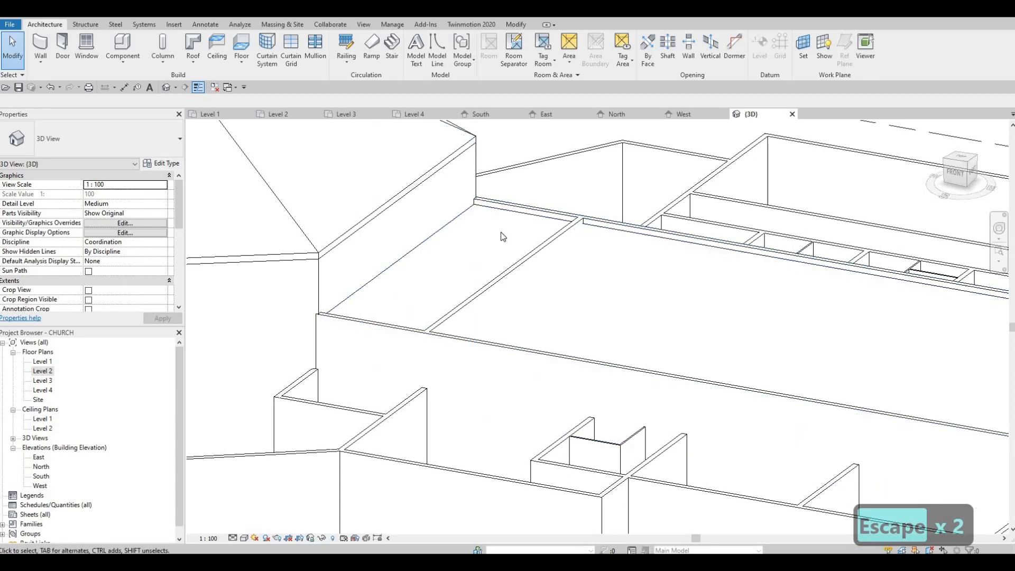
{"action": "left_click", "coordinate": [533, 259]}
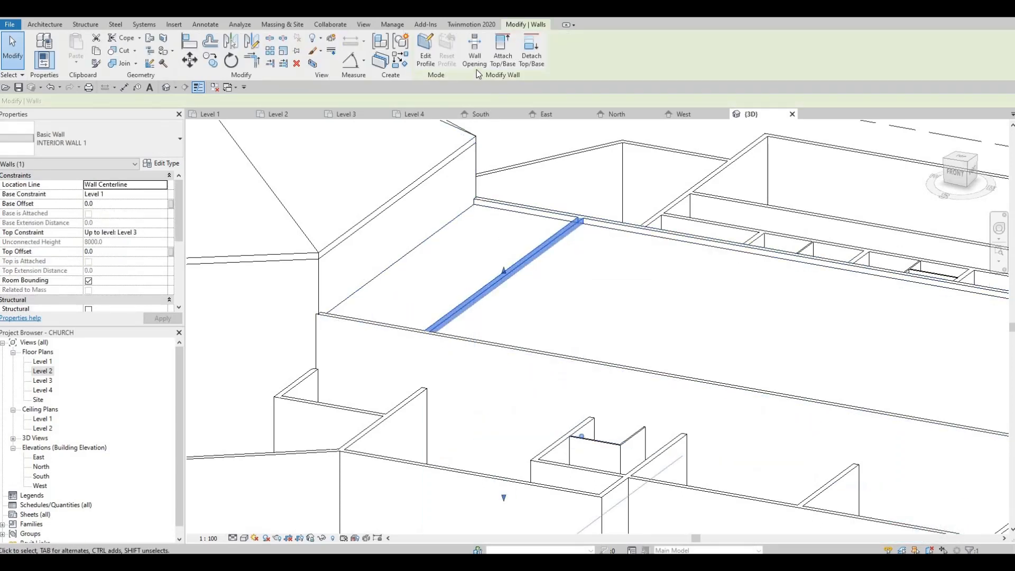
{"action": "left_click", "coordinate": [502, 56]}
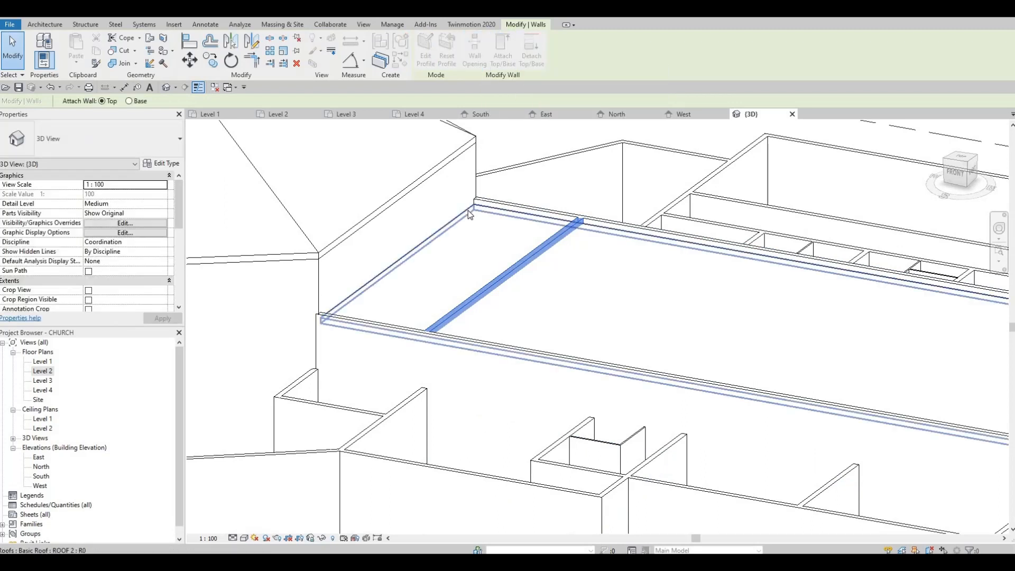
{"action": "left_click", "coordinate": [576, 233]}
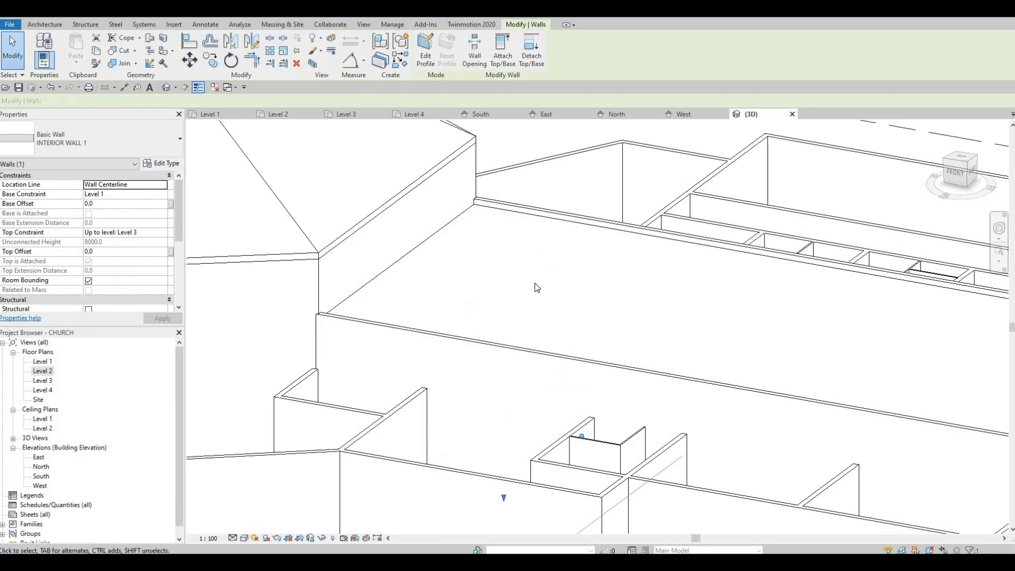
Step: Attach the tops of the three entrance vestibule walls at the hall's east end to ROOF 2
{"action": "scroll", "coordinate": [537, 287], "scroll_direction": "down", "scroll_amount": 1}
{"action": "middle_click_drag", "start_coordinate": [686, 333], "coordinate": [635, 313]}
{"action": "scroll", "coordinate": [618, 293], "scroll_direction": "down", "scroll_amount": 3}
{"action": "scroll", "coordinate": [550, 242], "scroll_direction": "up", "scroll_amount": 5}
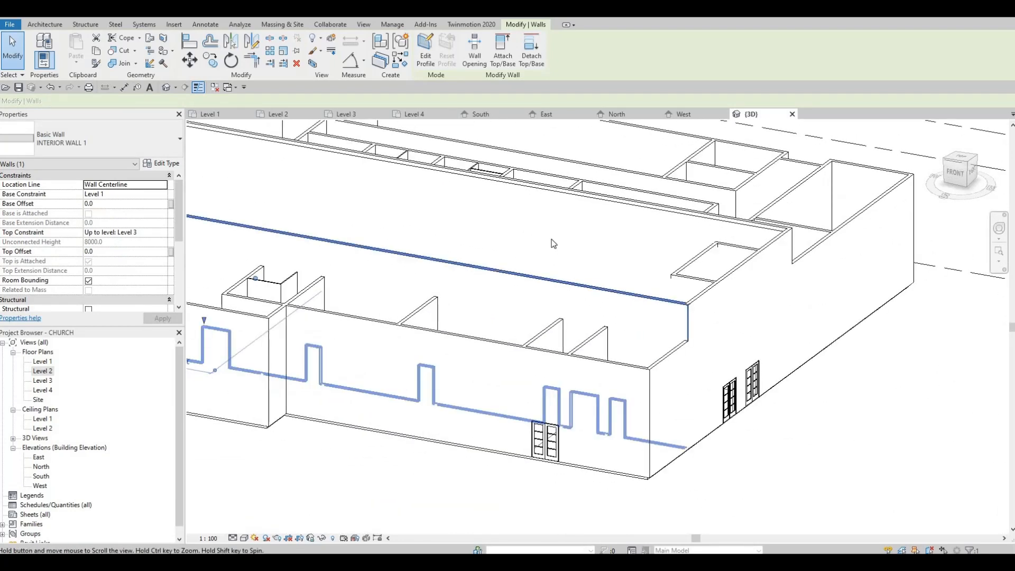
{"action": "left_click", "coordinate": [538, 236], "text": "ctrl"}
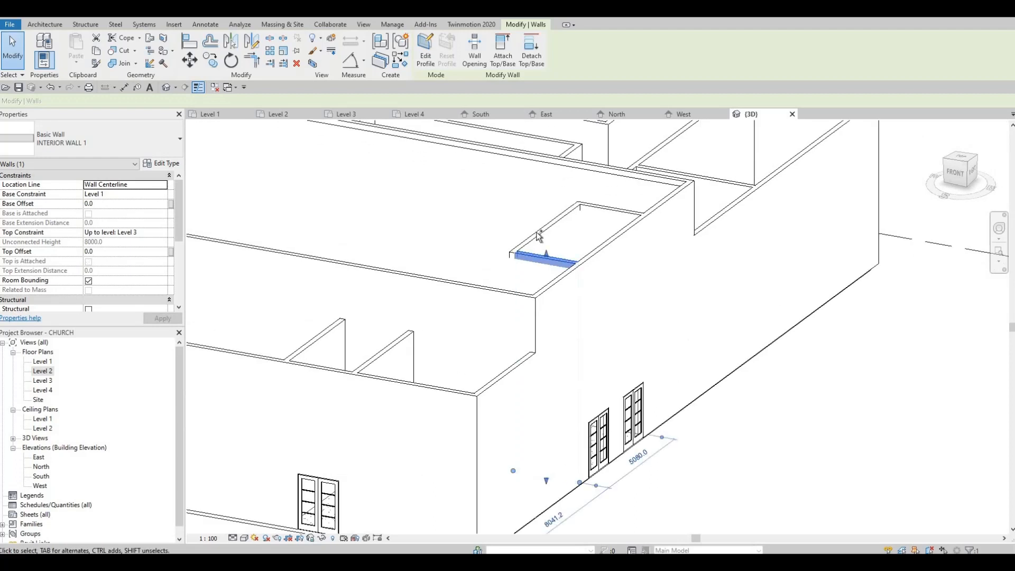
{"action": "left_click", "coordinate": [601, 213], "text": "ctrl"}
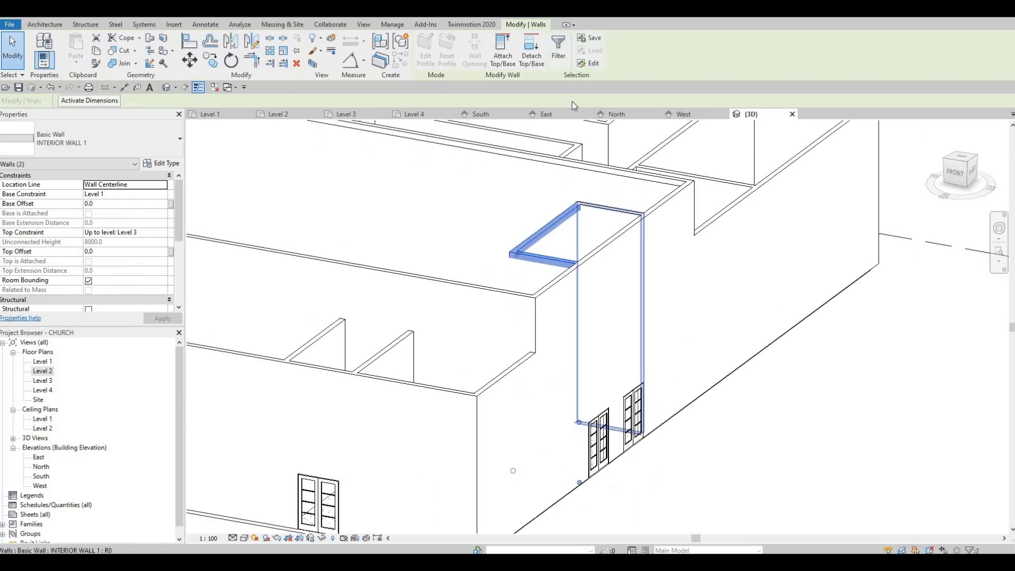
{"action": "left_click", "coordinate": [503, 50]}
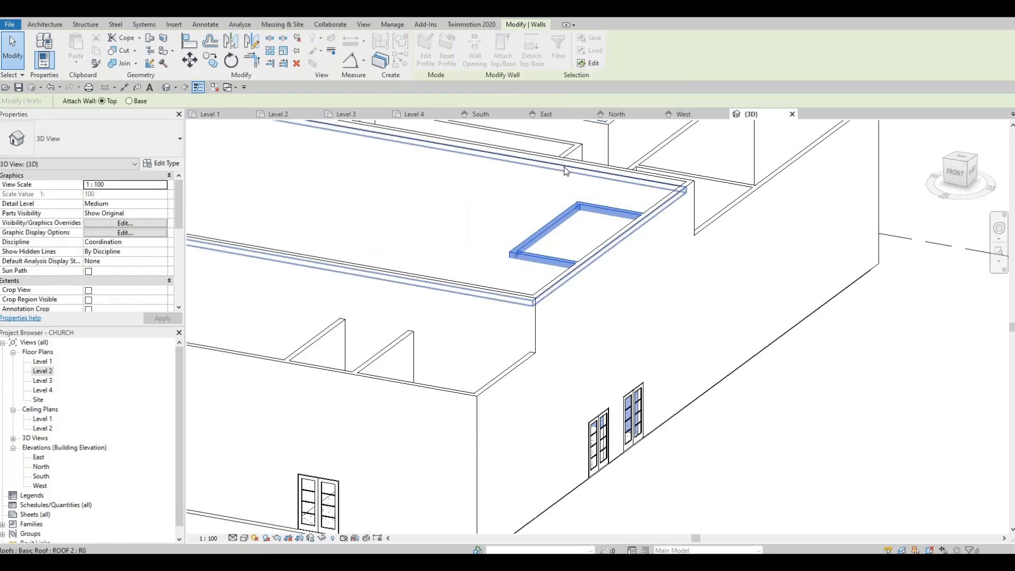
{"action": "left_click", "coordinate": [564, 170]}
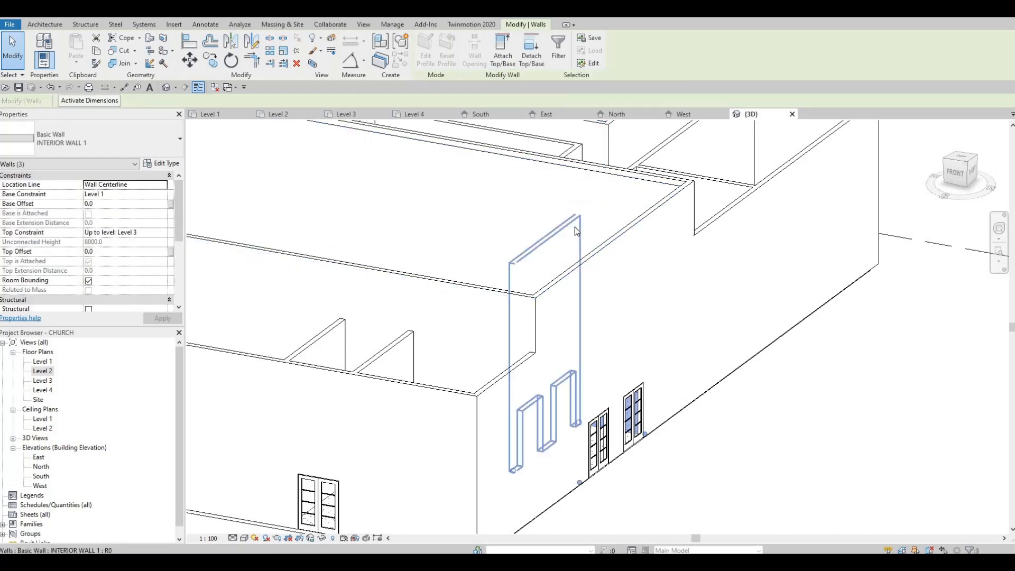
{"action": "key", "text": "Escape"}
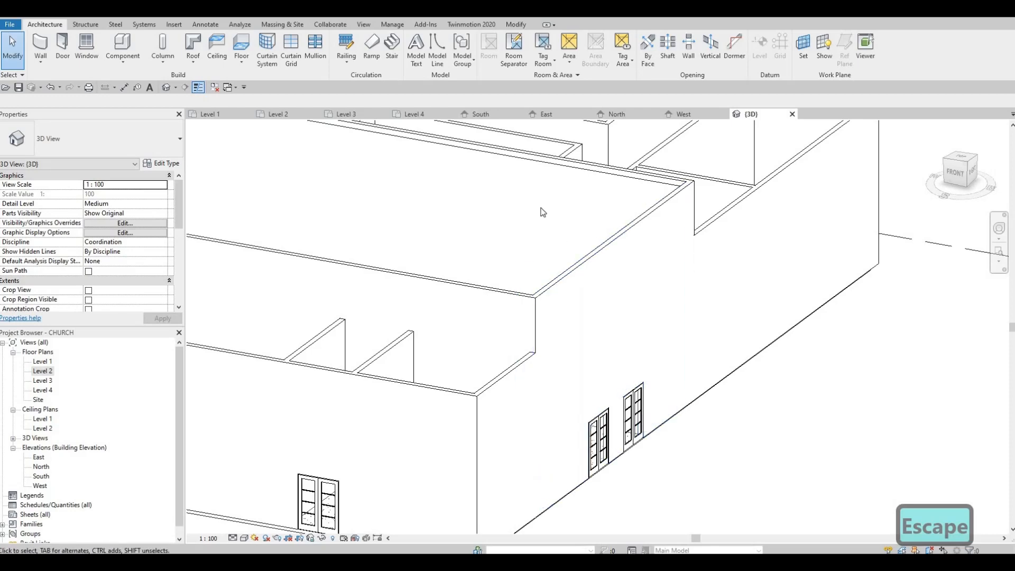
Step: Examine the church model's unroofed central hall and lower side wings in 3D from several angles
{"action": "middle_click_drag", "start_coordinate": [201, 261], "coordinate": [271, 251]}
{"action": "scroll", "coordinate": [526, 275], "scroll_direction": "down", "scroll_amount": 2}
{"action": "middle_click_drag", "start_coordinate": [526, 274], "coordinate": [478, 331]}
{"action": "key", "text": "Escape"}
{"action": "key", "text": "Escape"}
{"action": "scroll", "coordinate": [465, 341], "scroll_direction": "down", "scroll_amount": 1}
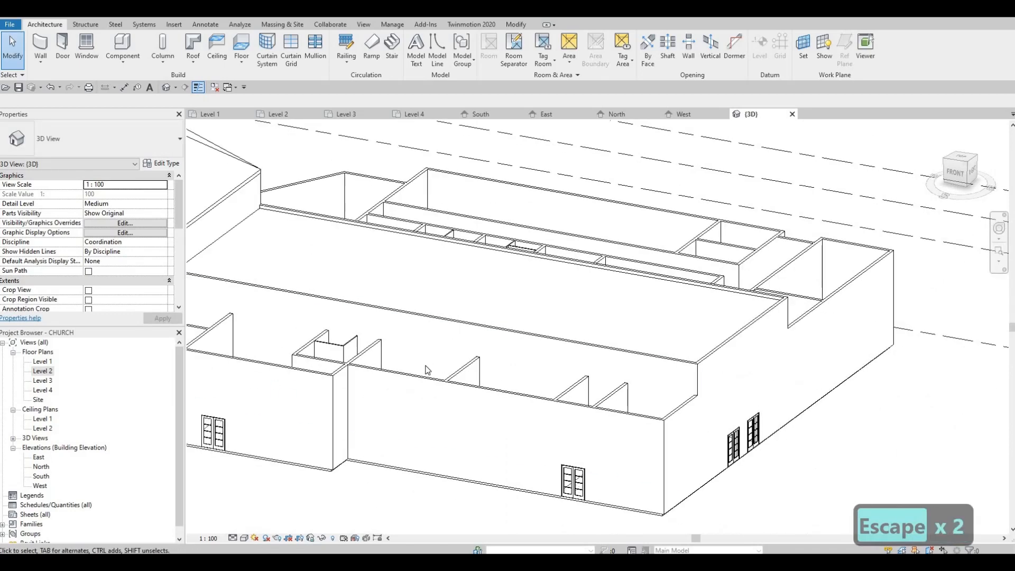
{"action": "middle_click_drag", "start_coordinate": [537, 373], "coordinate": [681, 351], "text": "shift"}
{"action": "middle_click_drag", "start_coordinate": [646, 159], "coordinate": [673, 261]}
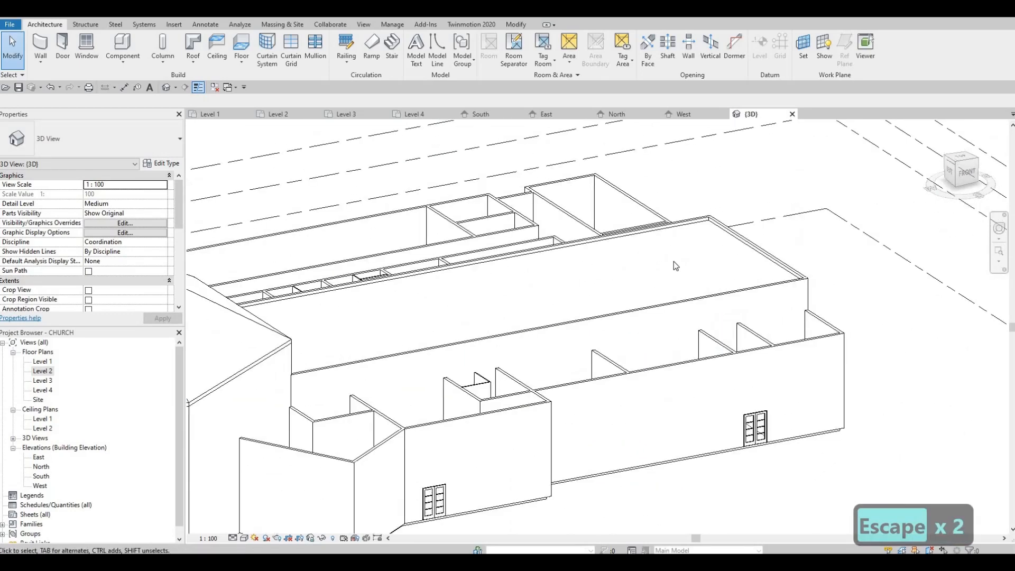
{"action": "scroll", "coordinate": [771, 258], "scroll_direction": "up", "scroll_amount": 1}
{"action": "middle_click_drag", "start_coordinate": [601, 287], "coordinate": [713, 286]}
{"action": "scroll", "coordinate": [713, 274], "scroll_direction": "down", "scroll_amount": 2}
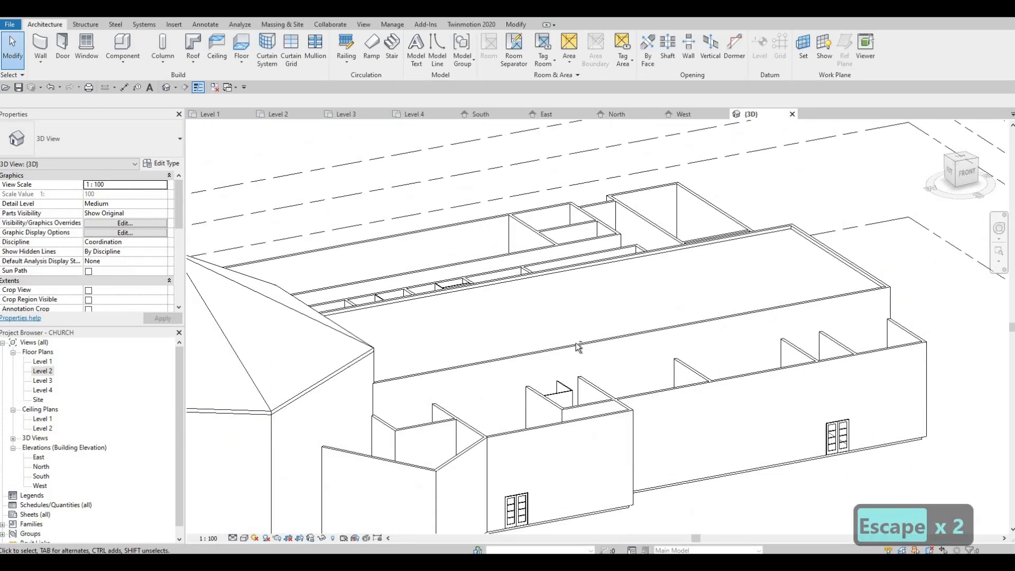
{"action": "middle_click_drag", "start_coordinate": [578, 349], "coordinate": [586, 333]}
{"action": "middle_click_drag", "start_coordinate": [677, 330], "coordinate": [592, 273], "text": "shift"}
{"action": "middle_click_drag", "start_coordinate": [335, 434], "coordinate": [477, 301]}
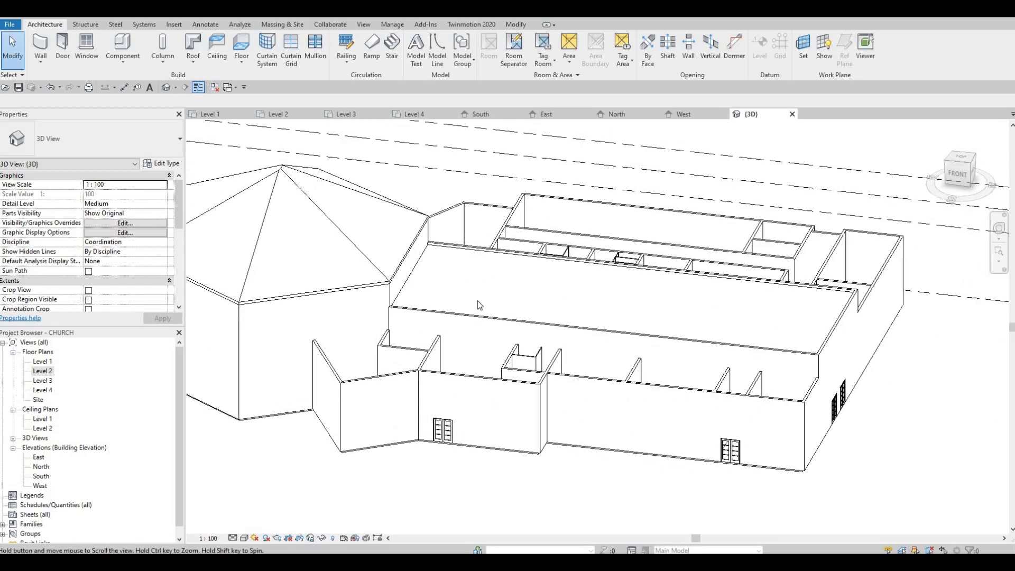
{"action": "scroll", "coordinate": [479, 297], "scroll_direction": "up", "scroll_amount": 1}
{"action": "left_click", "coordinate": [495, 306]}
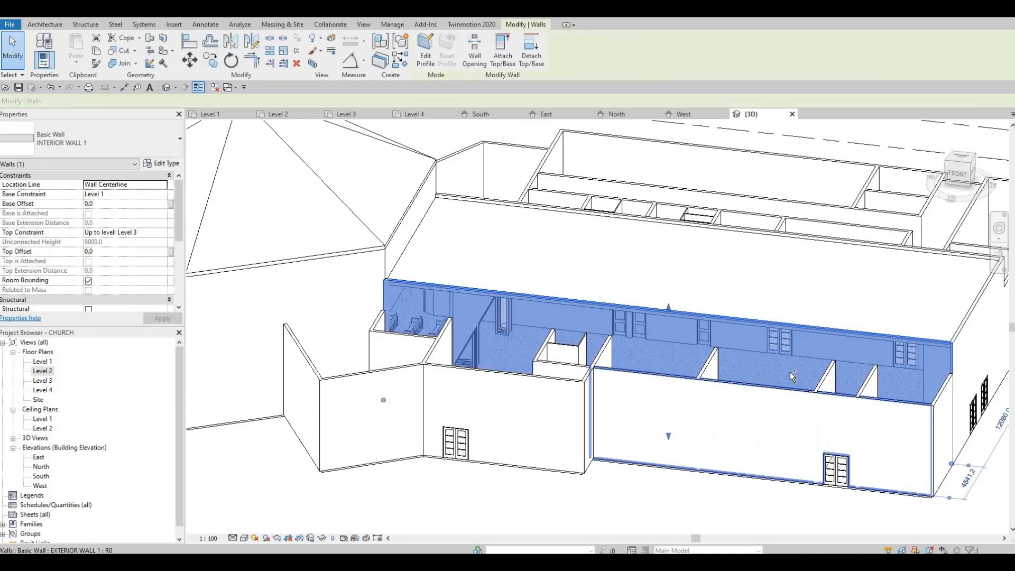
{"action": "scroll", "coordinate": [749, 303], "scroll_direction": "up", "scroll_amount": 1}
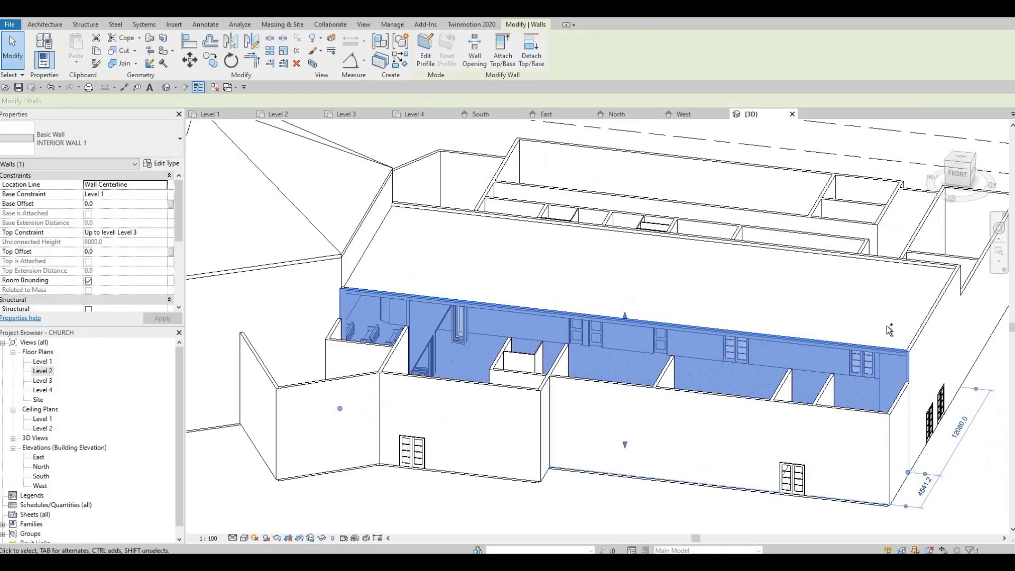
{"action": "left_click", "coordinate": [929, 325], "text": "ctrl"}
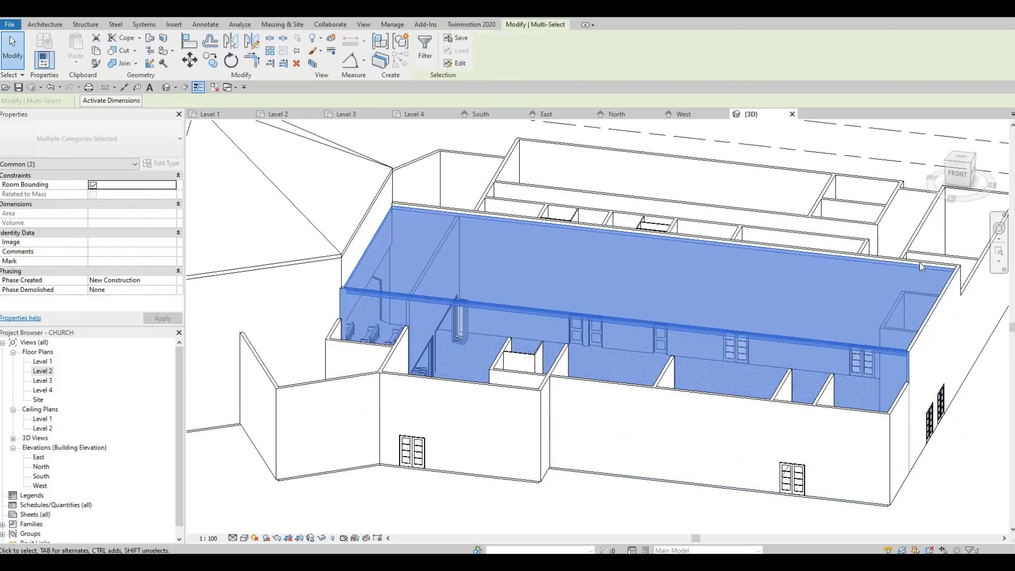
{"action": "key", "text": "Escape"}
Step: Select the two long walls and the end wall around the central hall and set their Top Offset to 600
{"action": "left_click", "coordinate": [919, 265]}
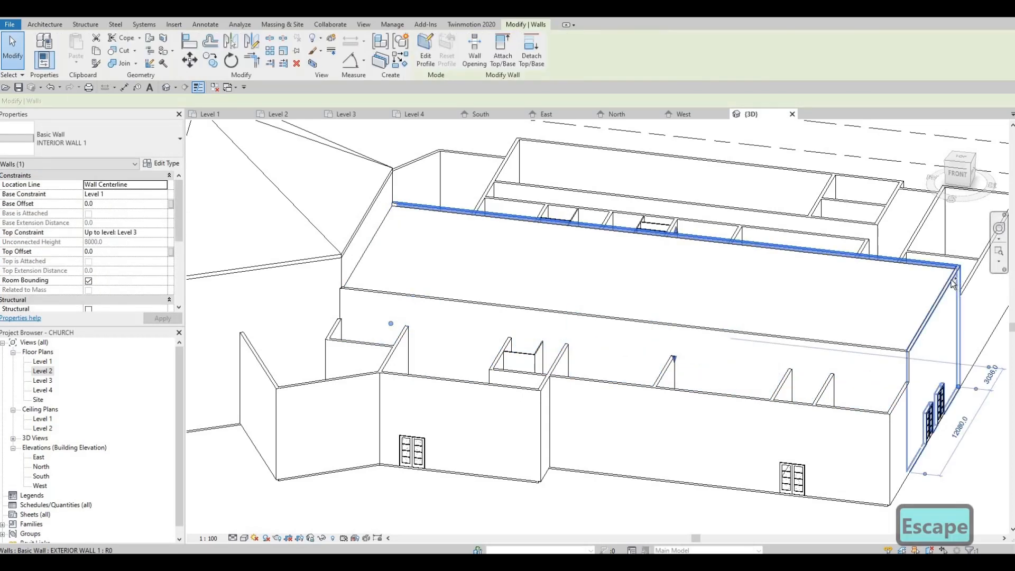
{"action": "left_click", "coordinate": [953, 284], "text": "ctrl"}
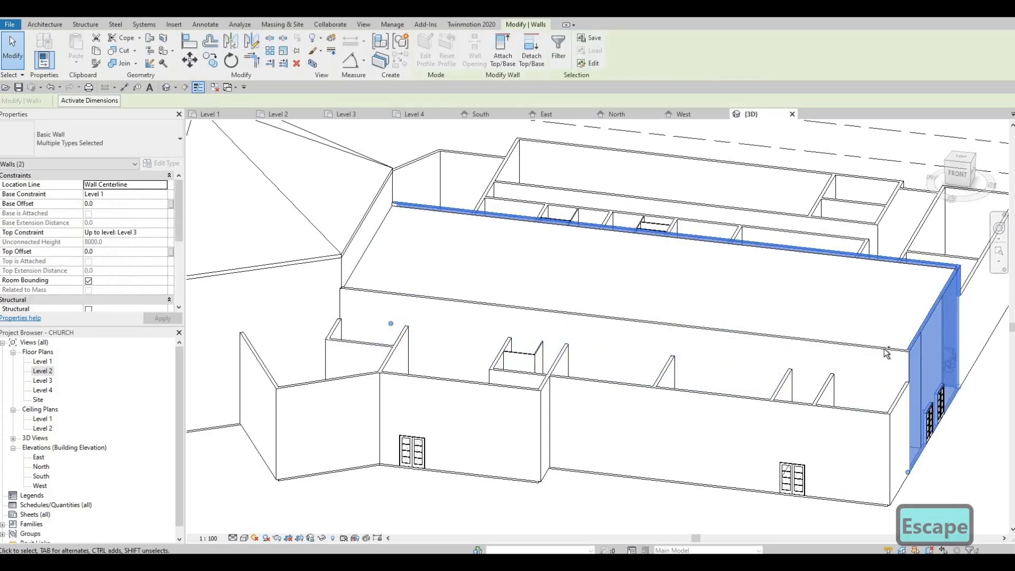
{"action": "left_click", "coordinate": [821, 400], "text": "ctrl"}
{"action": "middle_click_drag", "start_coordinate": [821, 400], "coordinate": [660, 405], "text": "shift"}
{"action": "middle_click_drag", "start_coordinate": [381, 349], "coordinate": [423, 348], "text": "shift"}
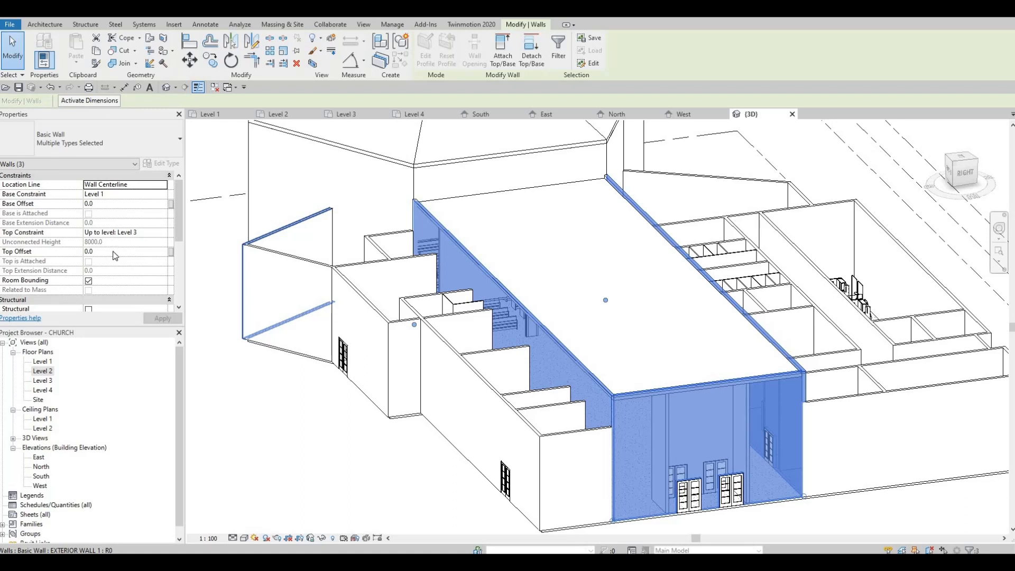
{"action": "left_click", "coordinate": [112, 251]}
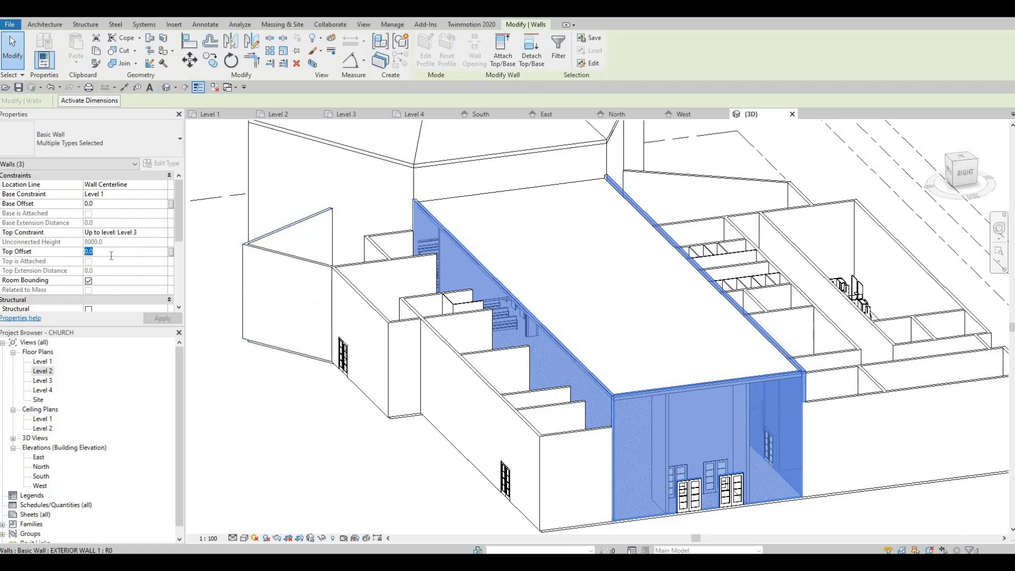
{"action": "type", "text": "600"}
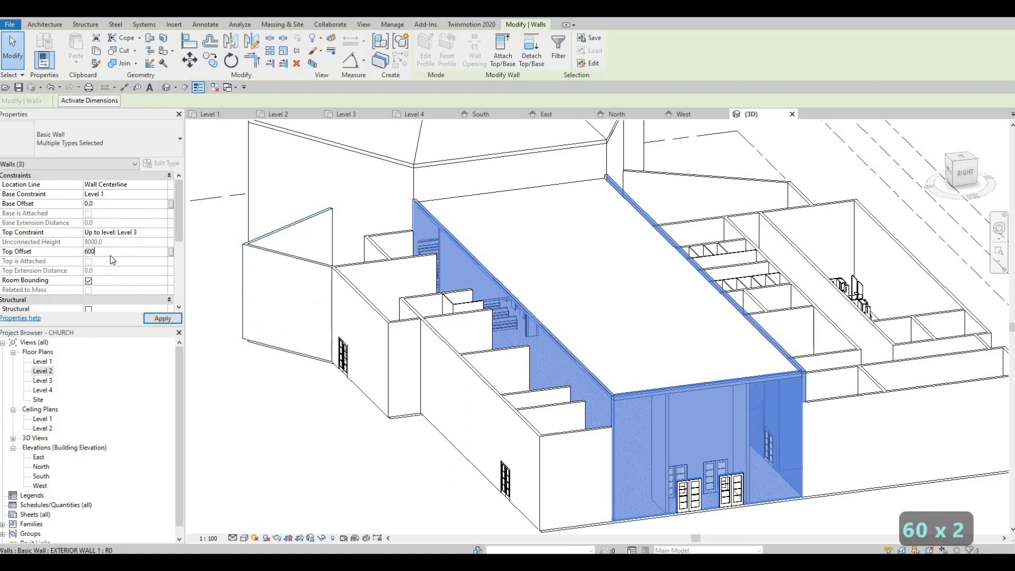
{"action": "key", "text": "Return"}
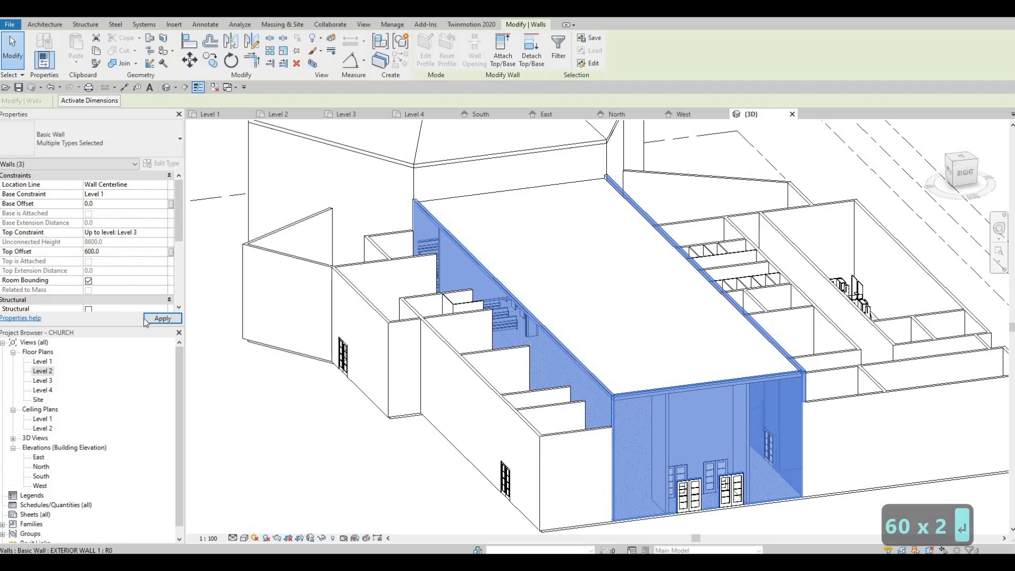
{"action": "key", "text": "Escape"}
{"action": "key", "text": "Escape"}
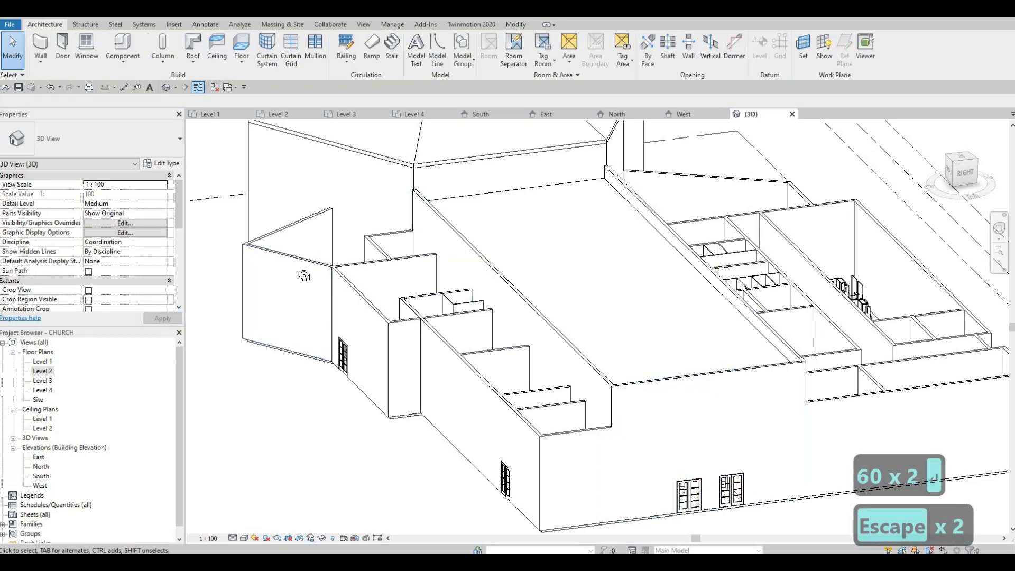
Step: Start a footprint roof of type ROOF 2 on the Level 2 floor plan with the overhang set to 0
{"action": "middle_click_drag", "start_coordinate": [218, 277], "coordinate": [417, 208], "text": "shift"}
{"action": "scroll", "coordinate": [417, 208], "scroll_direction": "down", "scroll_amount": 1}
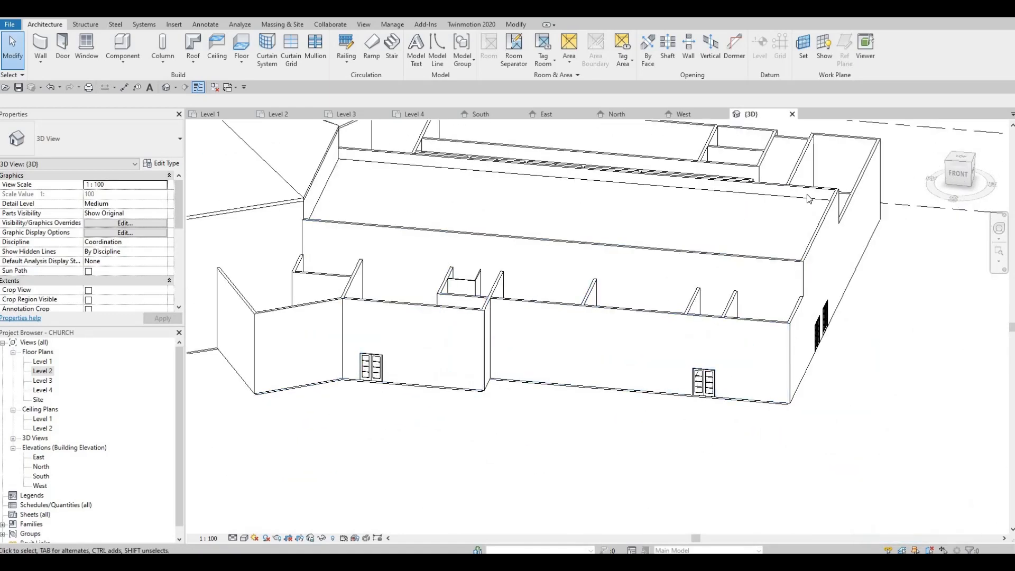
{"action": "middle_click_drag", "start_coordinate": [807, 195], "coordinate": [793, 242]}
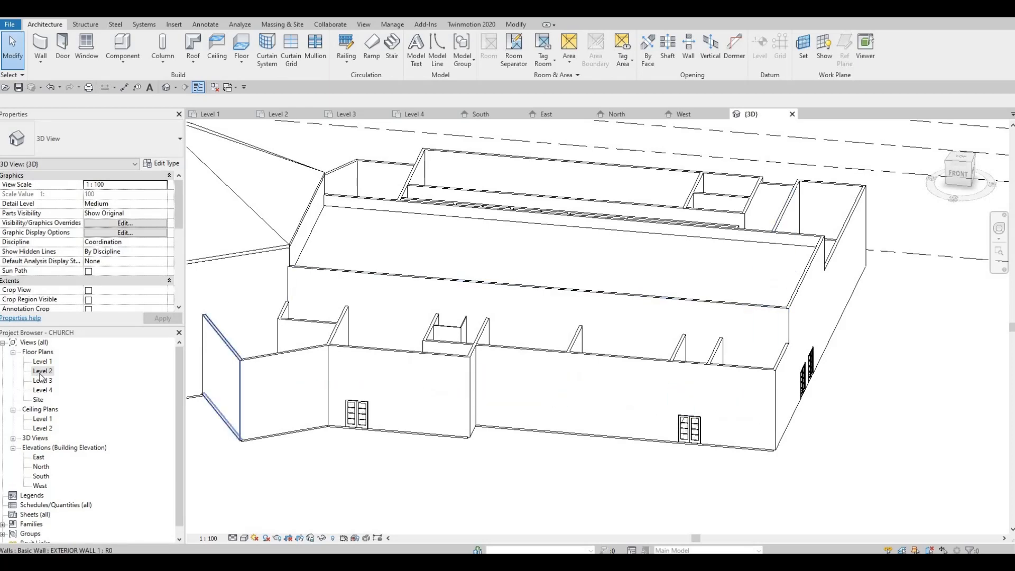
{"action": "double_click", "coordinate": [40, 373]}
{"action": "middle_click_drag", "start_coordinate": [260, 387], "coordinate": [218, 325]}
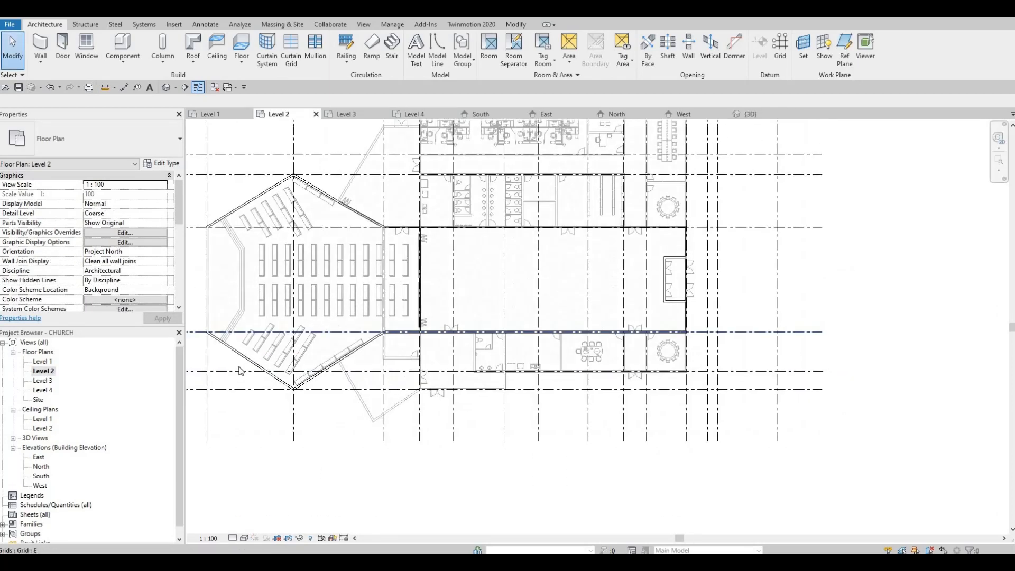
{"action": "middle_click_drag", "start_coordinate": [240, 370], "coordinate": [240, 397]}
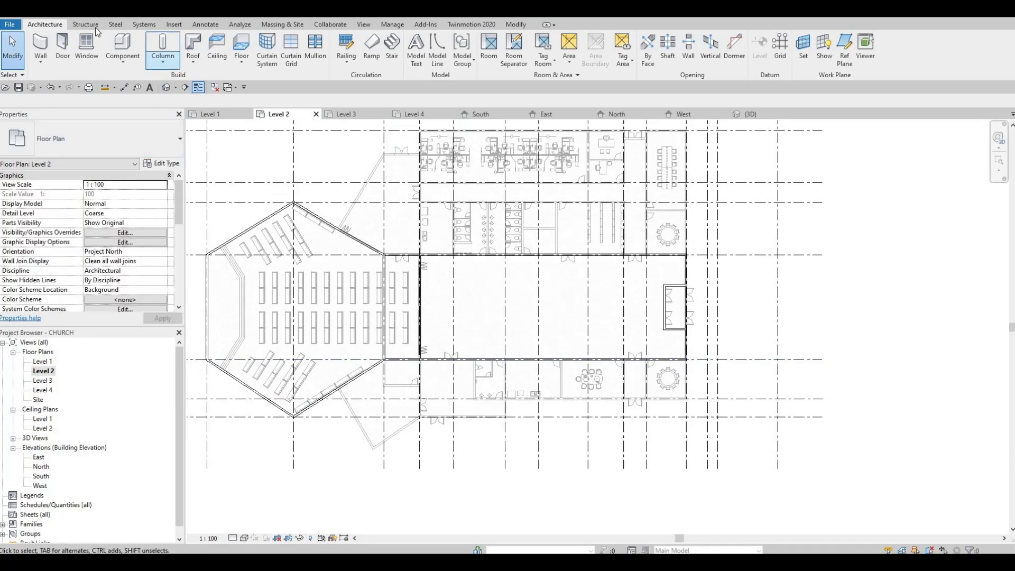
{"action": "left_click", "coordinate": [190, 58]}
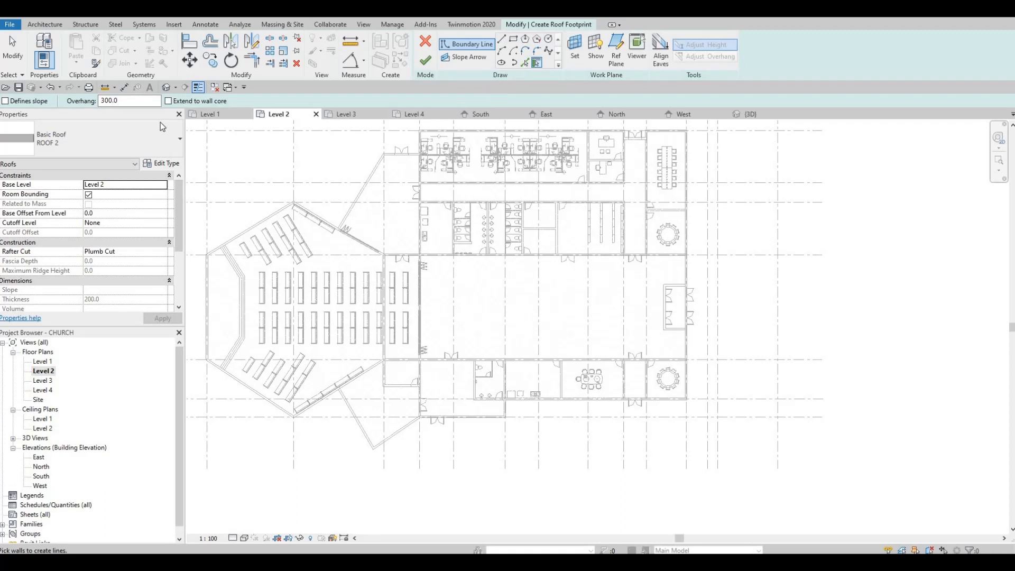
{"action": "left_click_drag", "start_coordinate": [123, 101], "coordinate": [101, 100]}
{"action": "type", "text": "0"}
{"action": "key", "text": "Return"}
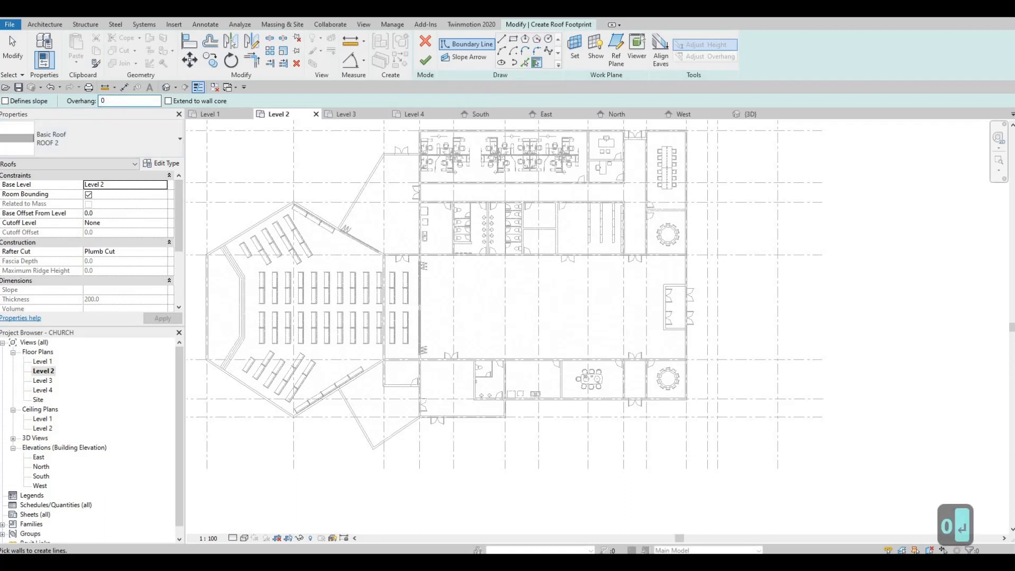
Step: Use Pick Lines to add roof boundary lines along the outer faces of the two slanted walls southeast of the hexagonal hall
{"action": "left_click", "coordinate": [526, 64]}
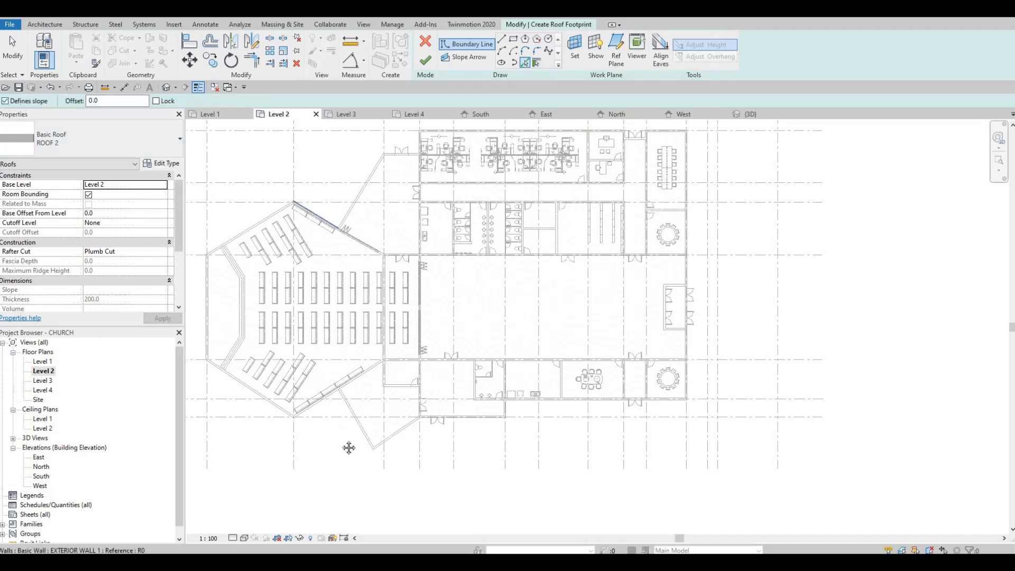
{"action": "scroll", "coordinate": [349, 446], "scroll_direction": "up", "scroll_amount": 3}
{"action": "scroll", "coordinate": [351, 279], "scroll_direction": "up", "scroll_amount": 2}
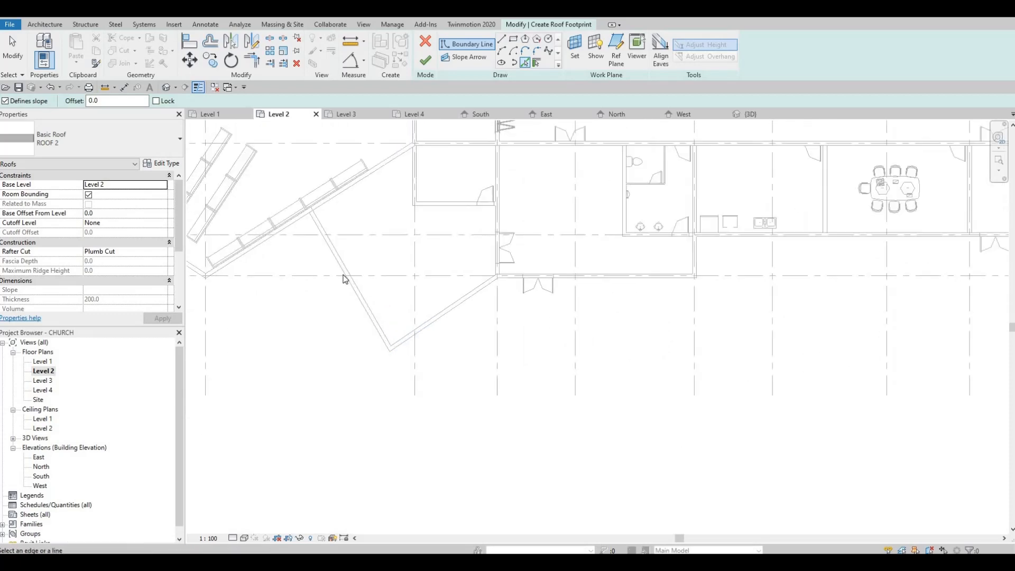
{"action": "left_click", "coordinate": [344, 271]}
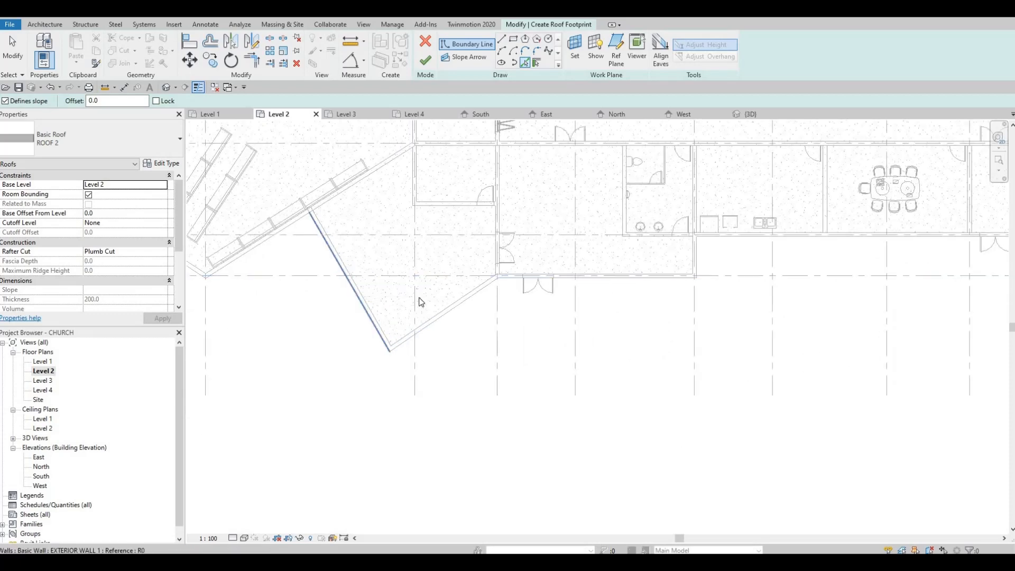
{"action": "left_click", "coordinate": [444, 320]}
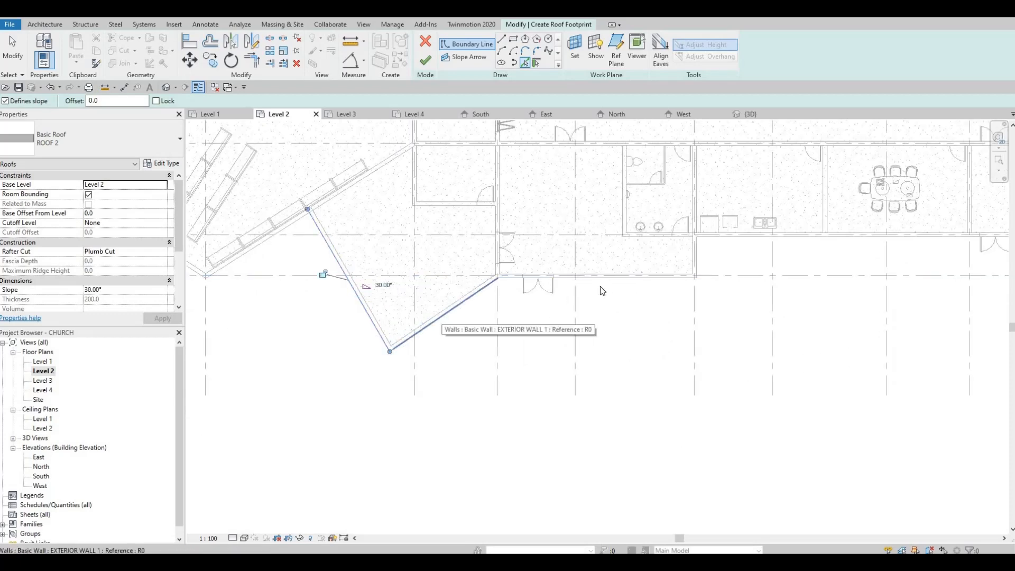
{"action": "left_click", "coordinate": [600, 284]}
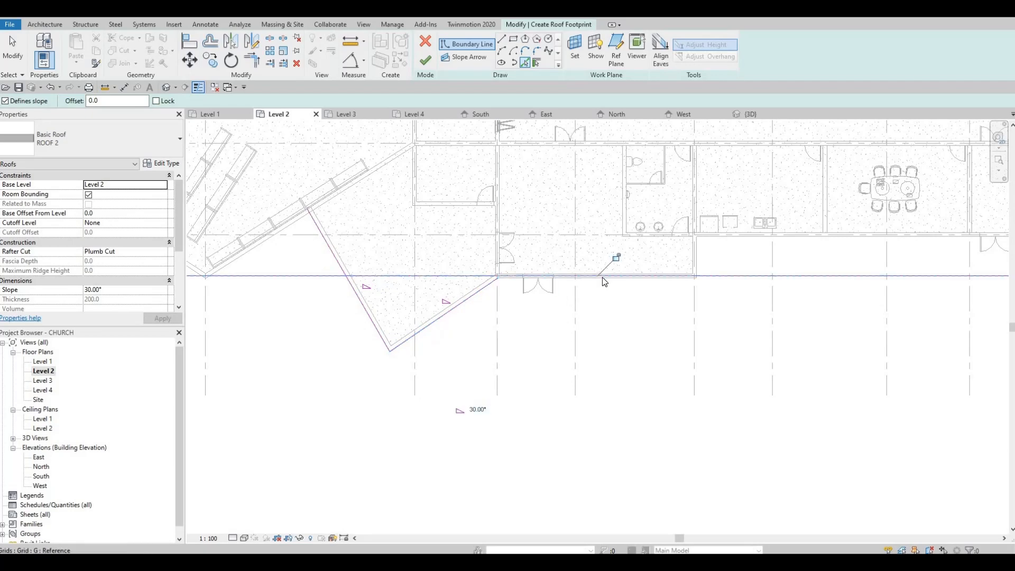
{"action": "scroll", "coordinate": [603, 281], "scroll_direction": "up", "scroll_amount": 2}
{"action": "key", "text": "ctrl+z"}
{"action": "scroll", "coordinate": [594, 278], "scroll_direction": "down", "scroll_amount": 2}
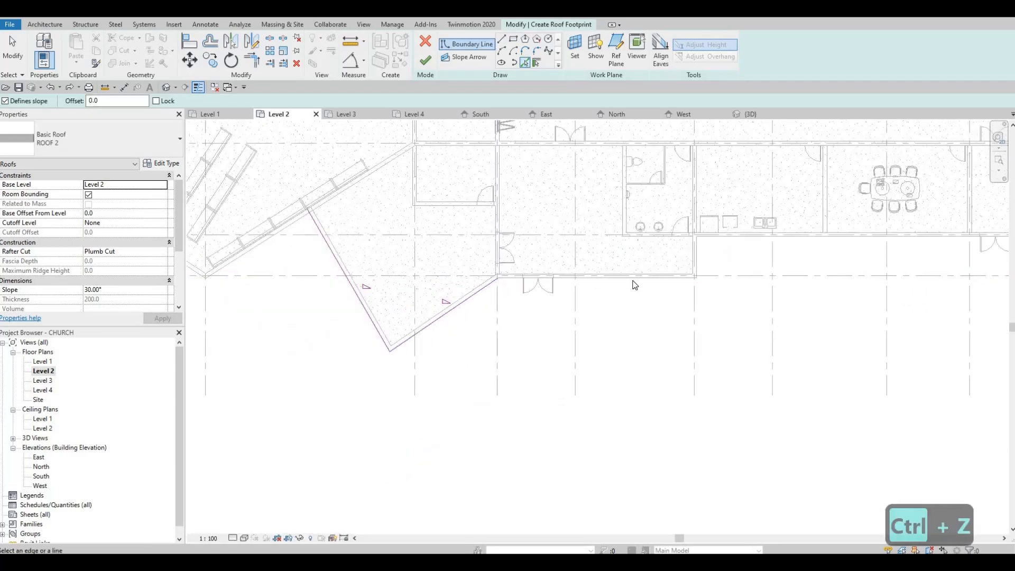
Step: Pick the outer faces of the south wing's stepped exterior walls and the building's east wall as roof boundary lines
{"action": "left_click", "coordinate": [710, 270]}
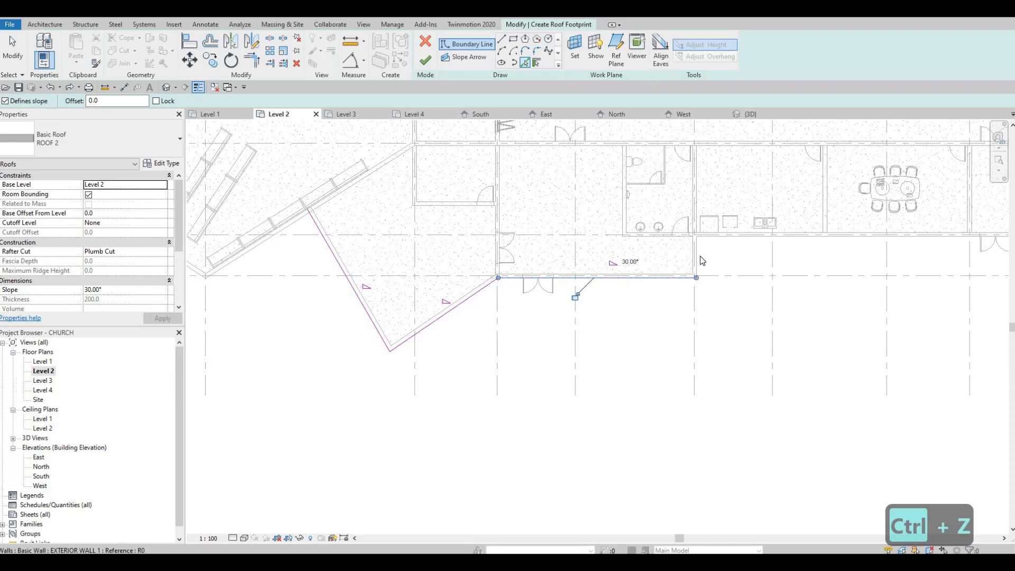
{"action": "left_click", "coordinate": [700, 256]}
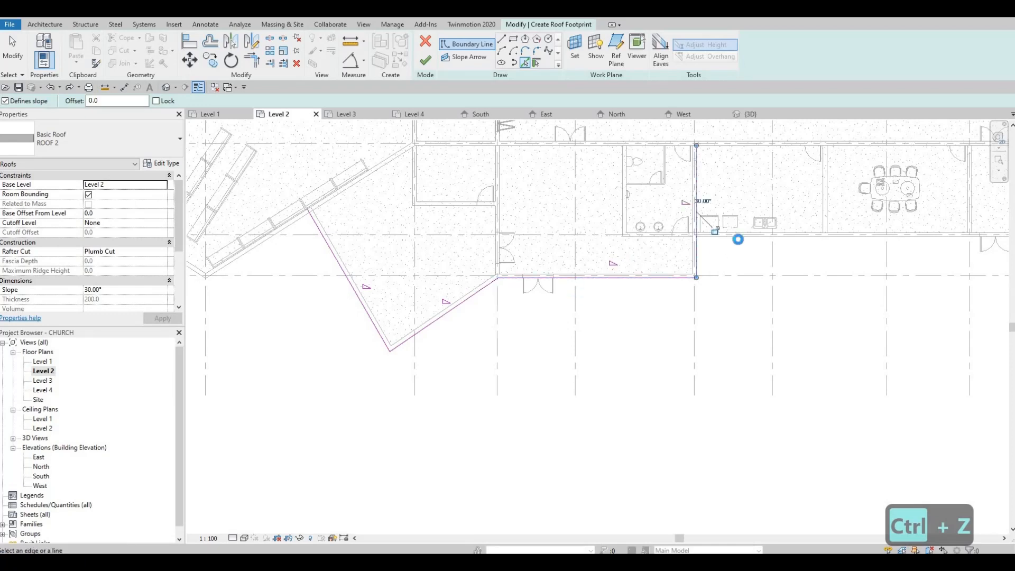
{"action": "left_click", "coordinate": [738, 239]}
{"action": "scroll", "coordinate": [580, 251], "scroll_direction": "right", "scroll_amount": 5, "text": "shift"}
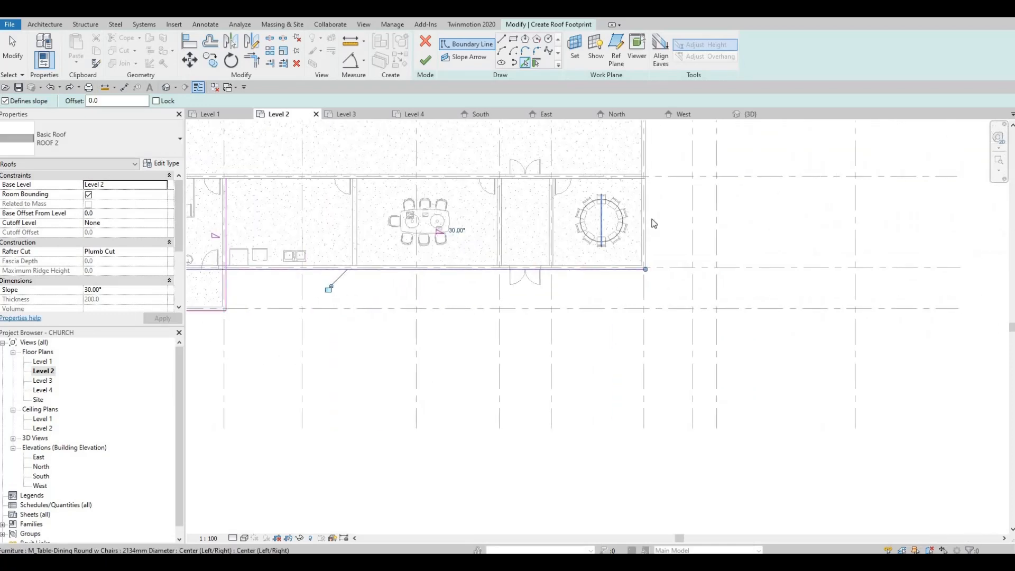
{"action": "left_click", "coordinate": [650, 222]}
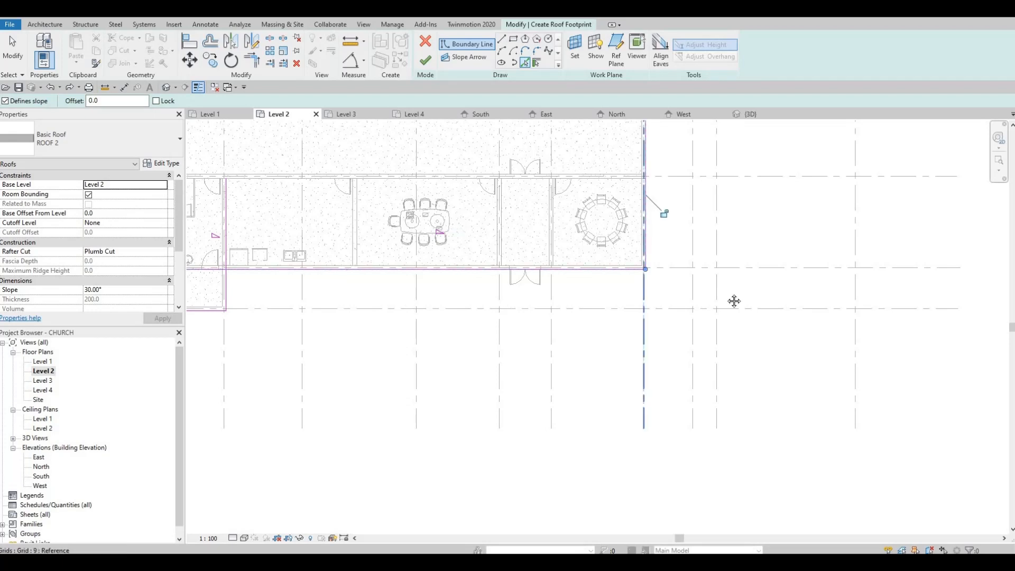
{"action": "scroll", "coordinate": [675, 288], "scroll_direction": "left", "scroll_amount": 5, "text": "shift"}
{"action": "key", "text": "Escape"}
{"action": "key", "text": "Escape"}
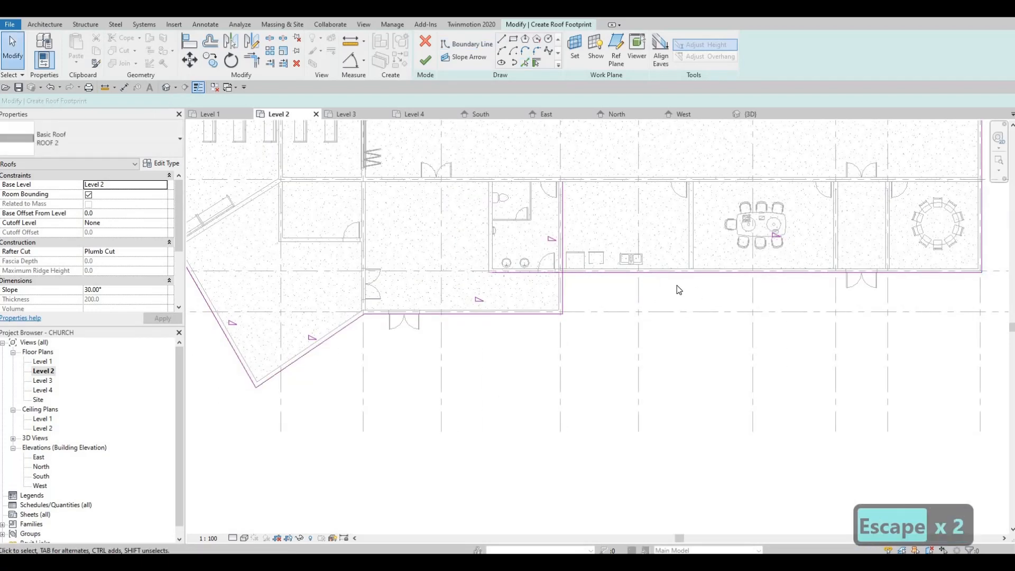
Step: Trim the long south boundary line and the short vertical one to a clean corner at the wing's step
{"action": "key", "text": "t"}
{"action": "key", "text": "r"}
{"action": "left_click", "coordinate": [589, 274]}
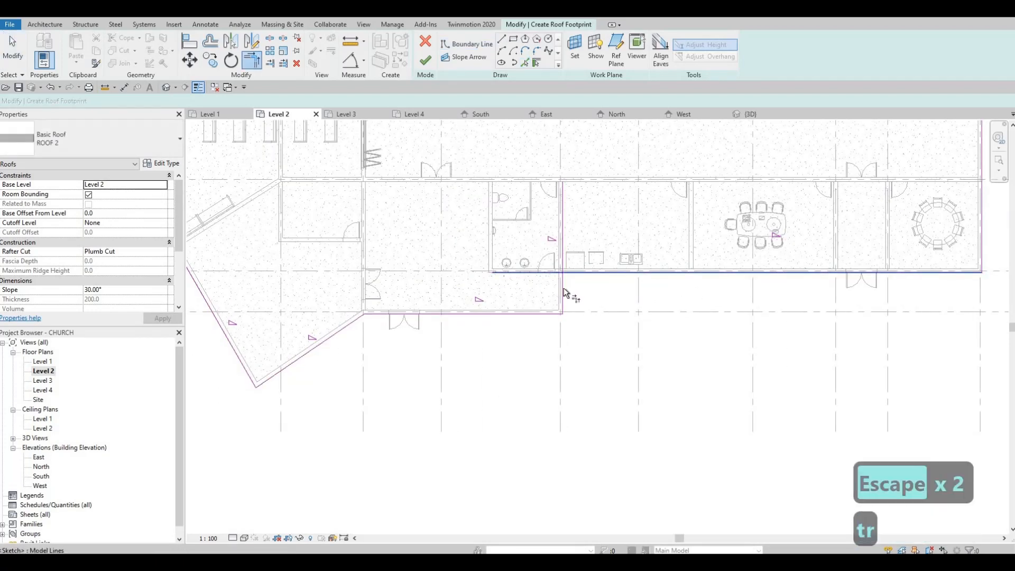
{"action": "left_click", "coordinate": [564, 275]}
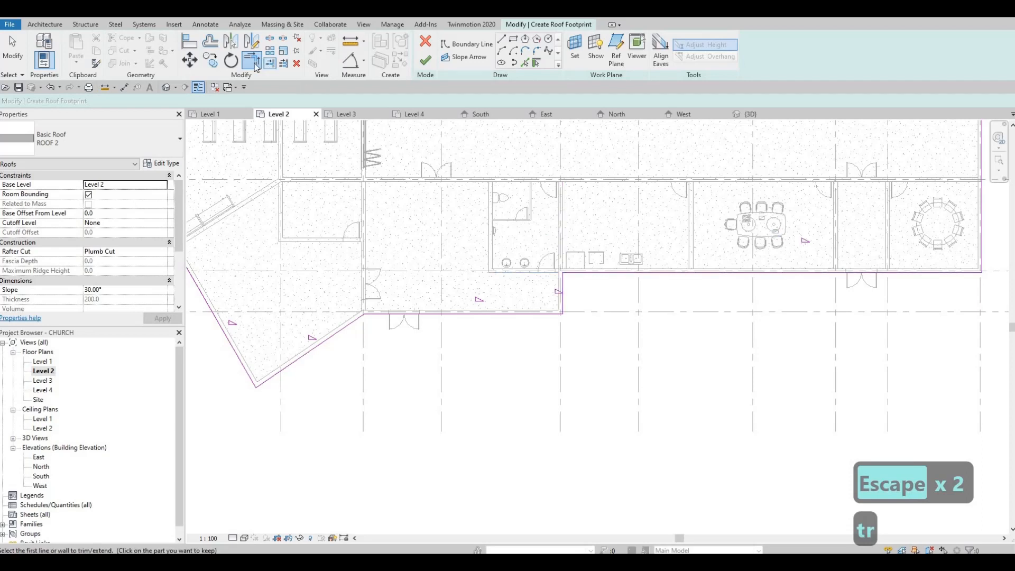
{"action": "middle_click_drag", "start_coordinate": [647, 244], "coordinate": [643, 279]}
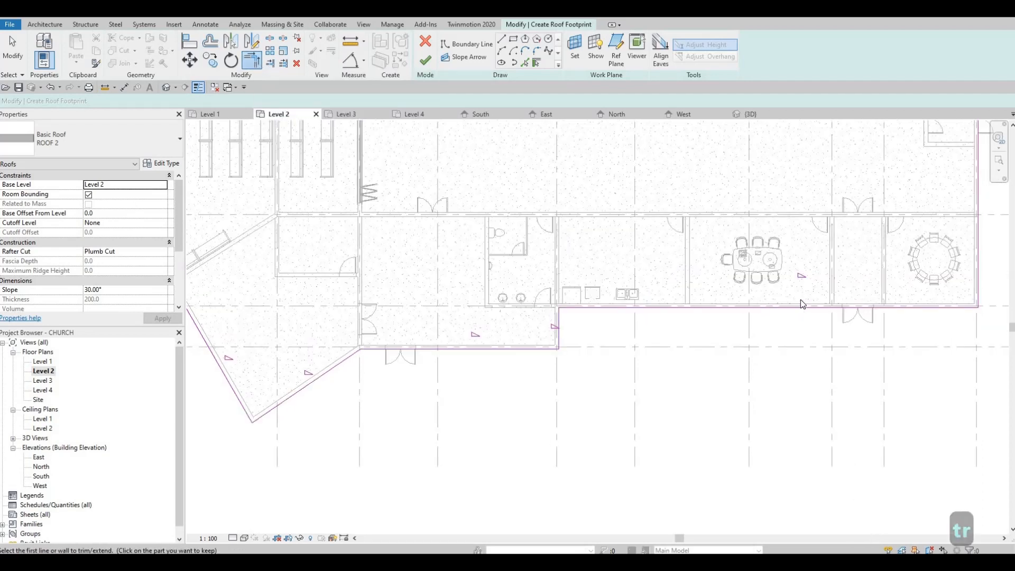
{"action": "key", "text": "Escape"}
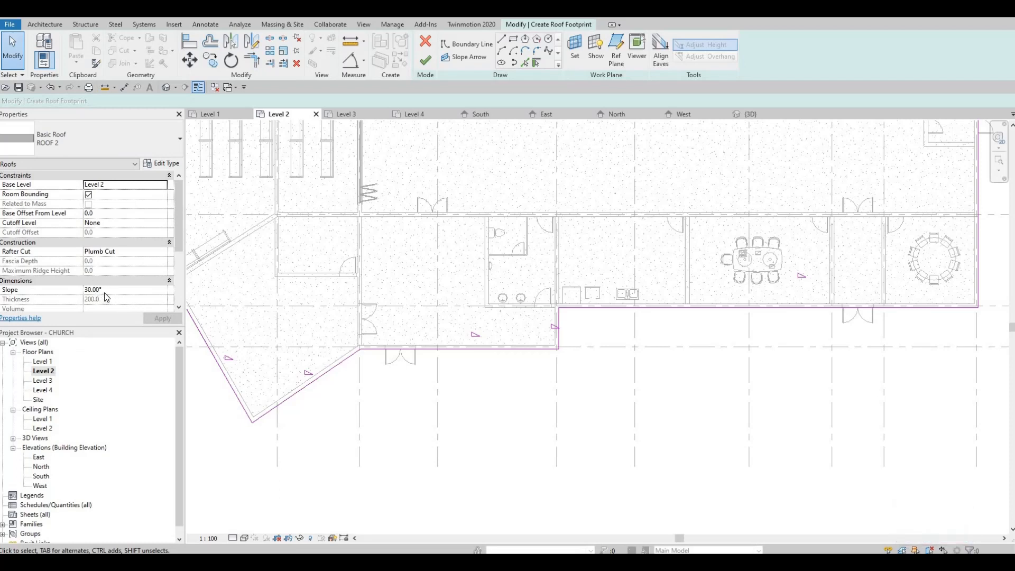
Step: Pick the hexagonal hall's slanted wall and the central hall's south wall as roof boundary lines that do not define a slope
{"action": "middle_click_drag", "start_coordinate": [648, 306], "coordinate": [723, 300]}
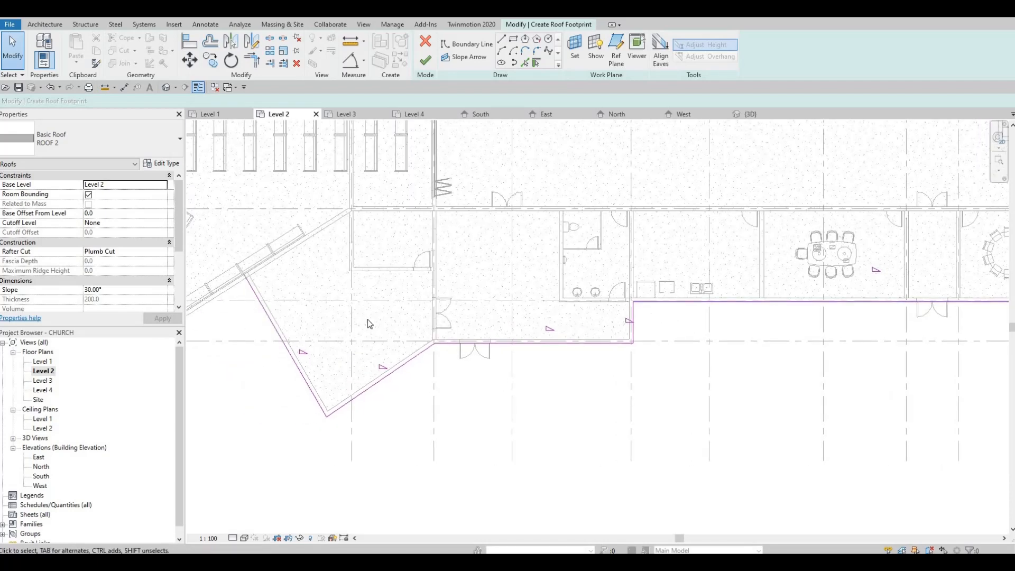
{"action": "middle_click_drag", "start_coordinate": [368, 319], "coordinate": [364, 346]}
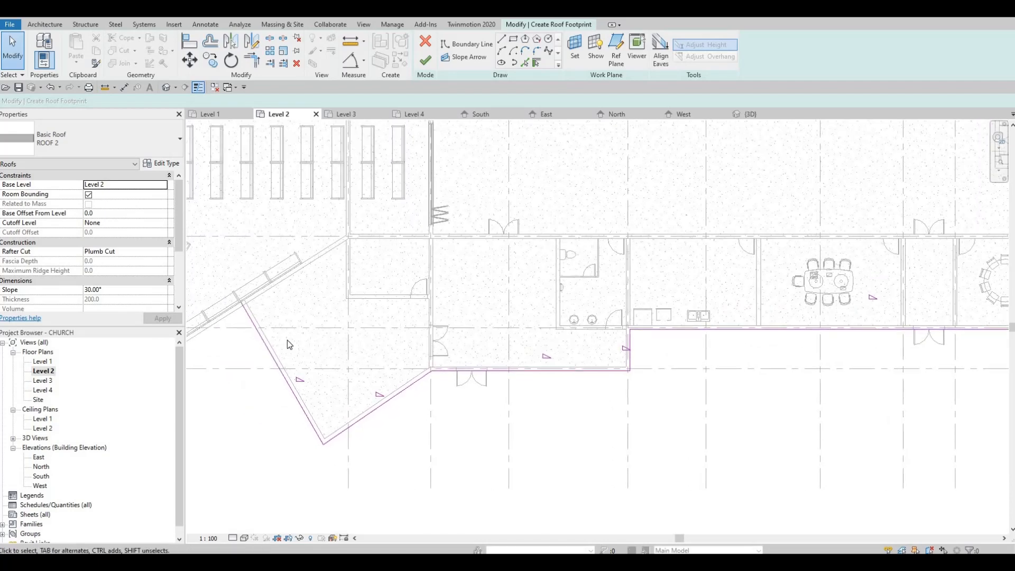
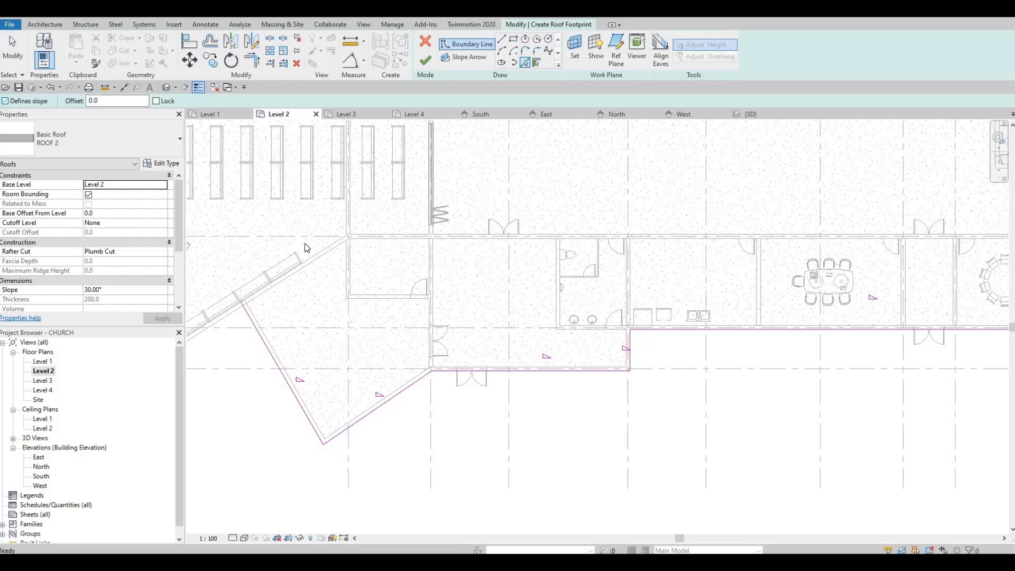
{"action": "left_click", "coordinate": [319, 260]}
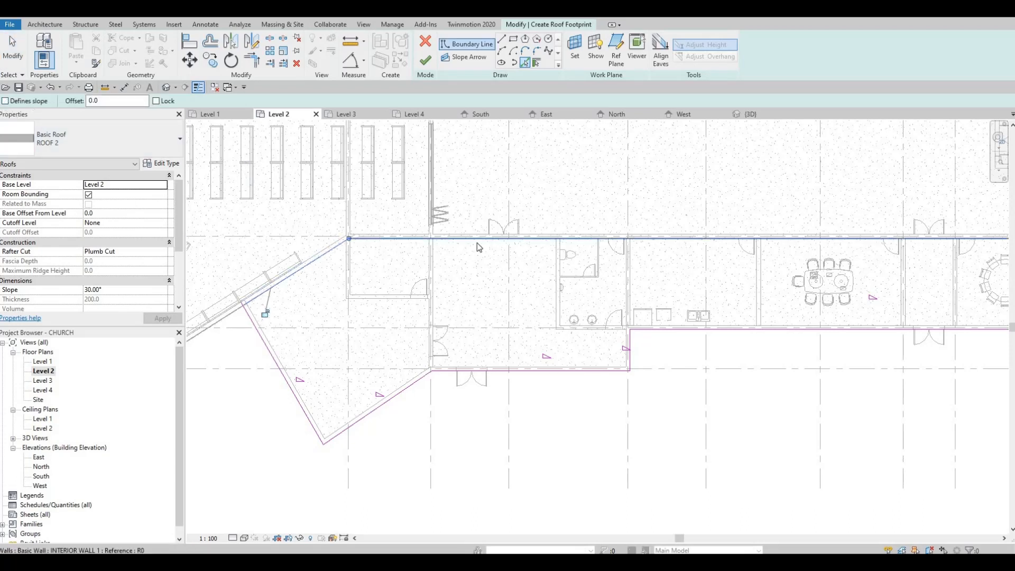
{"action": "left_click", "coordinate": [546, 242]}
{"action": "scroll", "coordinate": [677, 256], "scroll_direction": "down", "scroll_amount": 3}
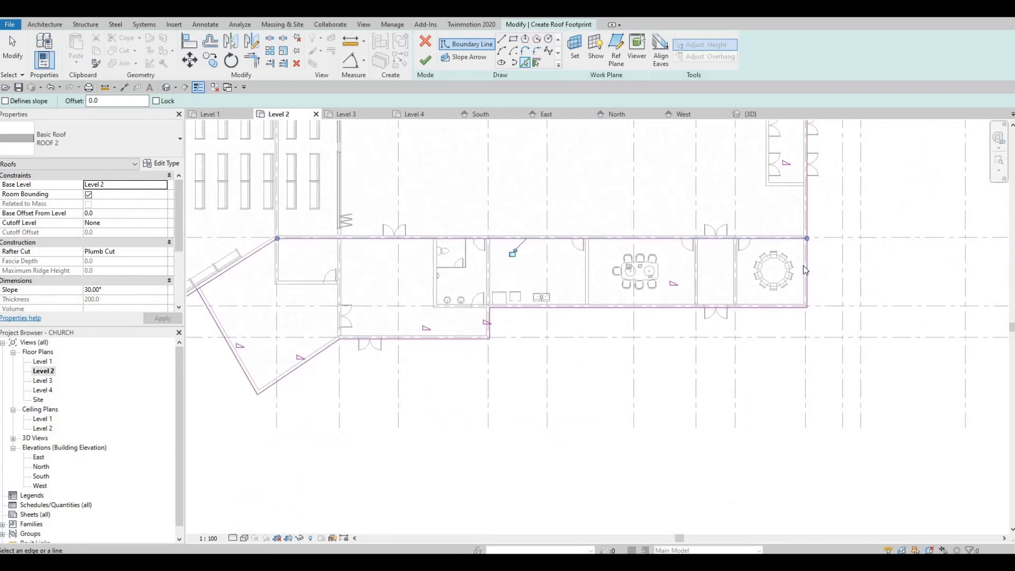
{"action": "scroll", "coordinate": [803, 269], "scroll_direction": "up", "scroll_amount": 2}
{"action": "key", "text": "Escape"}
{"action": "key", "text": "Escape"}
{"action": "key", "text": "Escape"}
Step: Trim the south wing's north boundary line and the east wall line to a clean corner
{"action": "scroll", "coordinate": [801, 269], "scroll_direction": "down", "scroll_amount": 1}
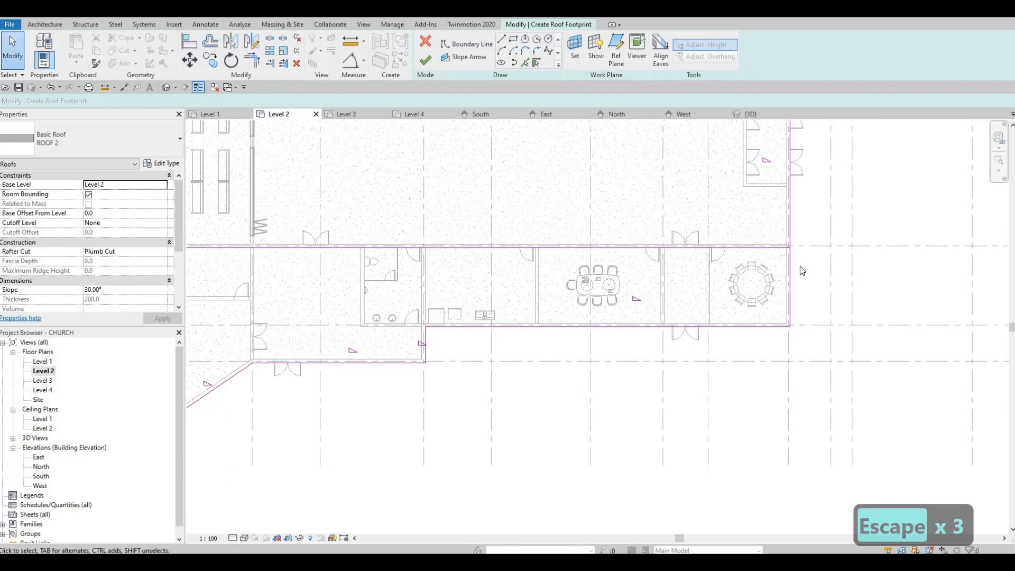
{"action": "key", "text": "t"}
{"action": "key", "text": "r"}
{"action": "left_click", "coordinate": [775, 245]}
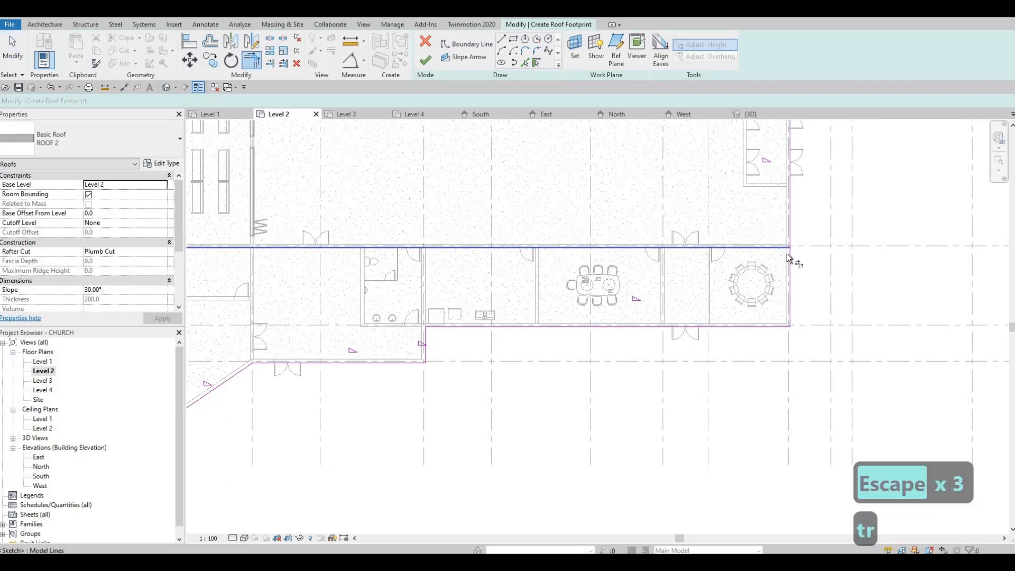
{"action": "left_click", "coordinate": [789, 258]}
{"action": "scroll", "coordinate": [374, 288], "scroll_direction": "left", "scroll_amount": 5, "text": "shift"}
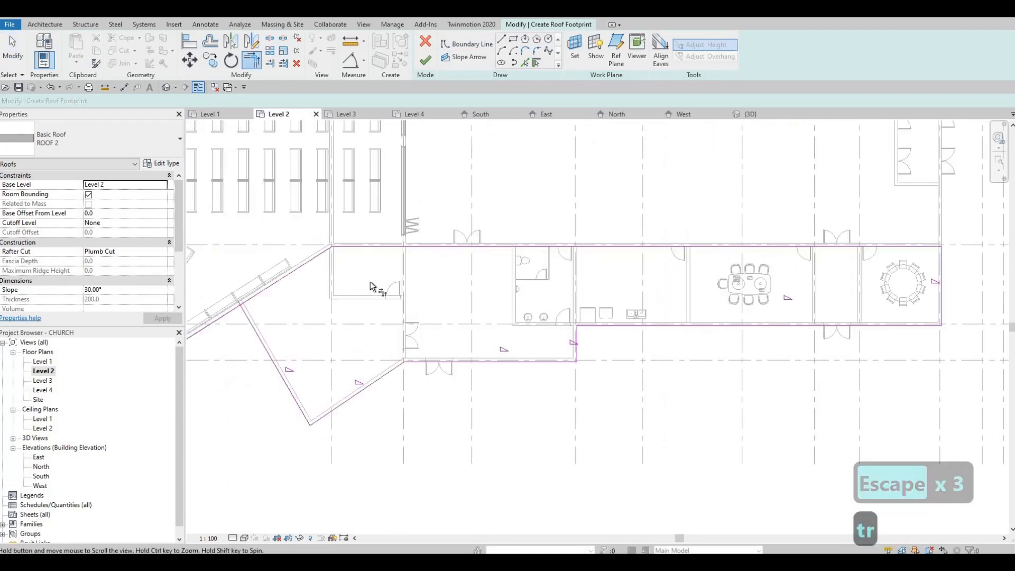
Step: Trim the two slanted boundary lines to a corner at the hexagonal hall's wall and finish the roof sketch
{"action": "left_click", "coordinate": [368, 284]}
{"action": "left_click", "coordinate": [346, 318]}
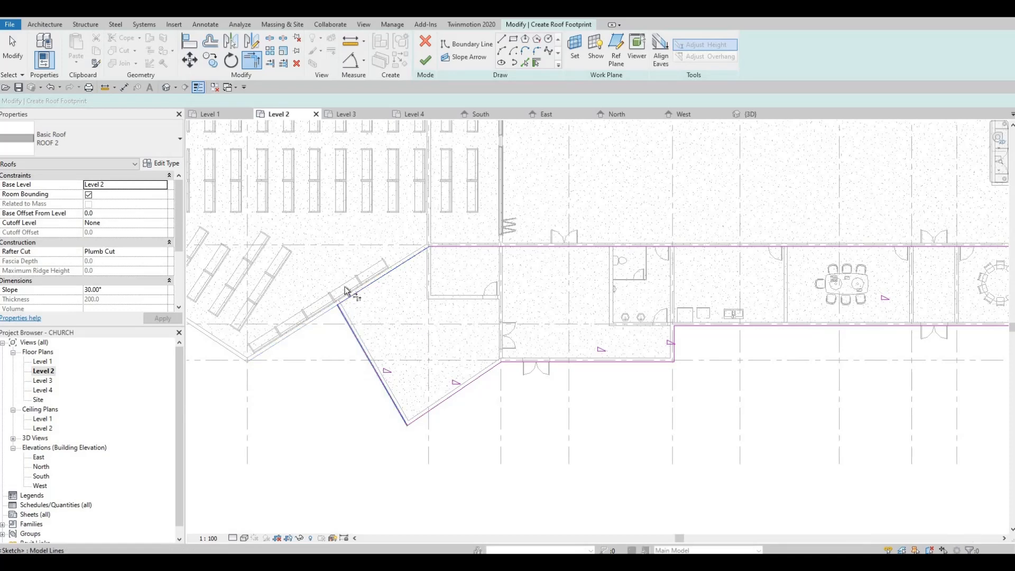
{"action": "middle_click_drag", "start_coordinate": [372, 287], "coordinate": [372, 287]}
{"action": "scroll", "coordinate": [372, 286], "scroll_direction": "down", "scroll_amount": 2}
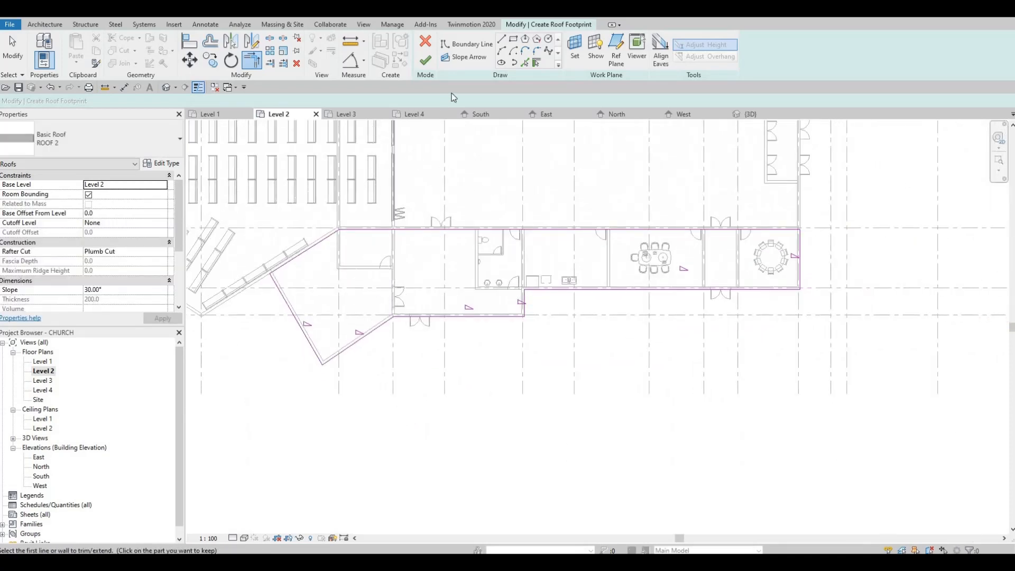
{"action": "left_click", "coordinate": [425, 60]}
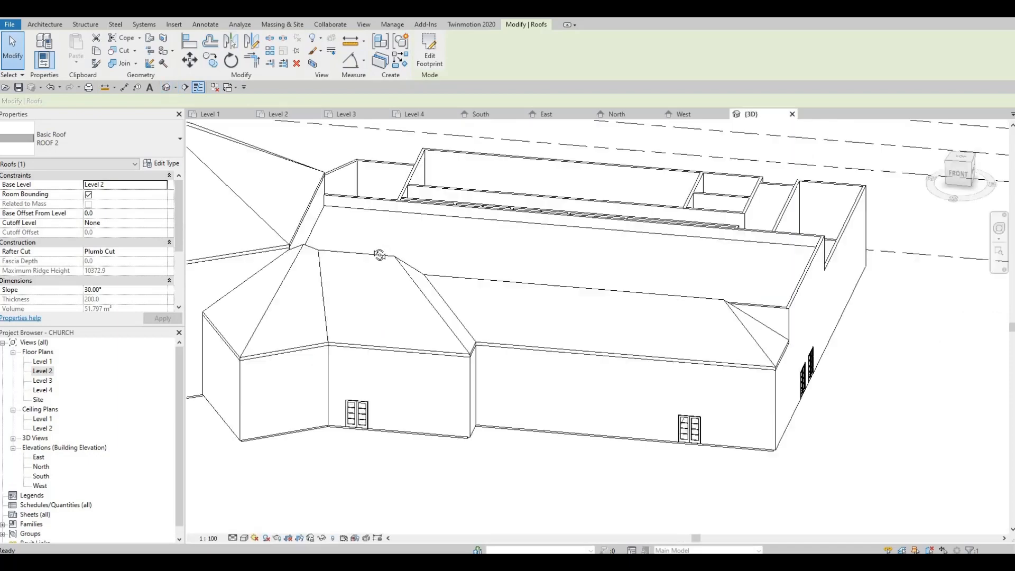
Step: Set the slope of the south wing's roof to 20° in the 3D view
{"action": "left_click", "coordinate": [380, 254]}
{"action": "middle_click_drag", "start_coordinate": [192, 235], "coordinate": [307, 291], "text": "shift"}
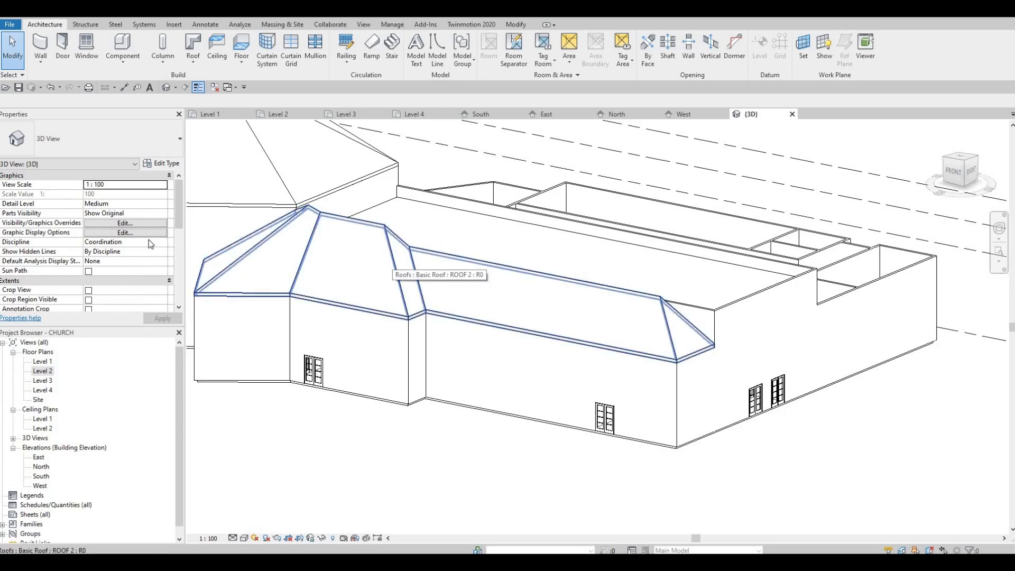
{"action": "left_click", "coordinate": [394, 265]}
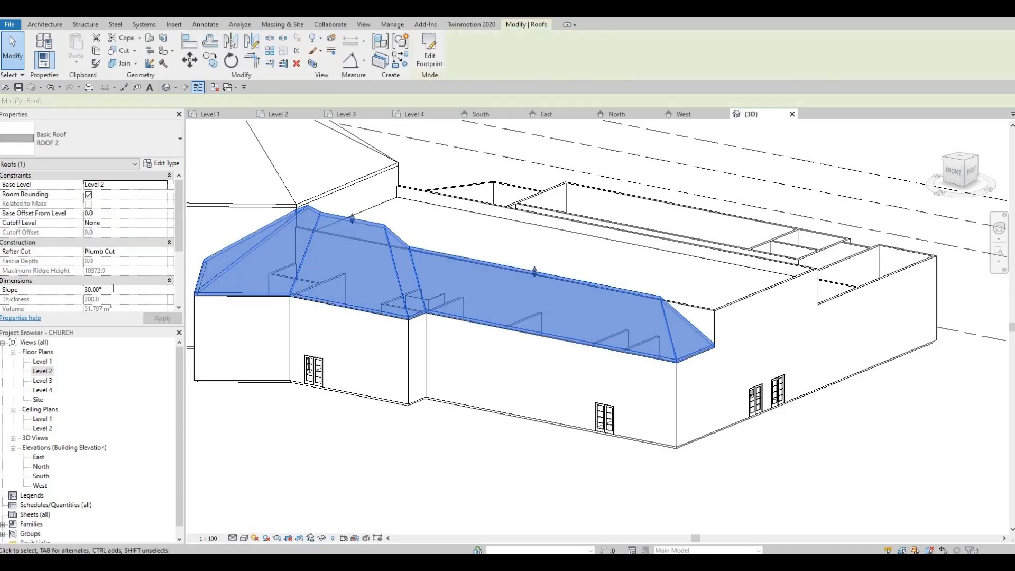
{"action": "left_click", "coordinate": [113, 288]}
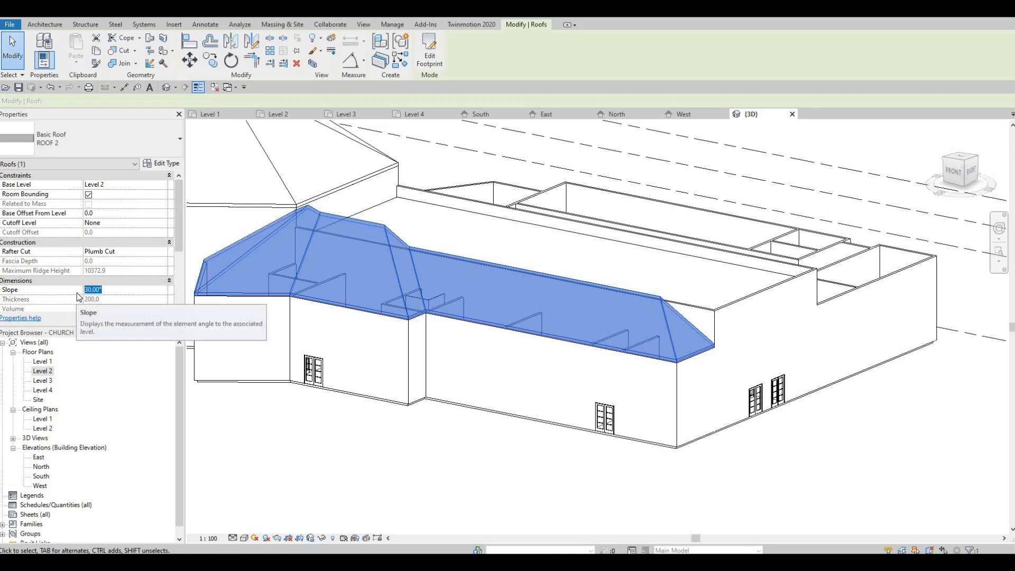
{"action": "type", "text": "20"}
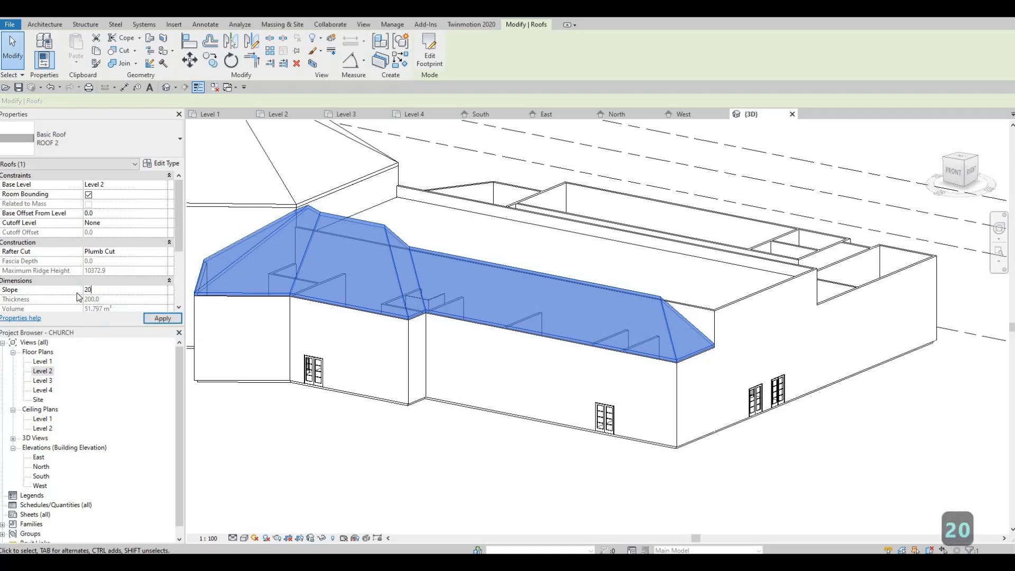
{"action": "key", "text": "Return"}
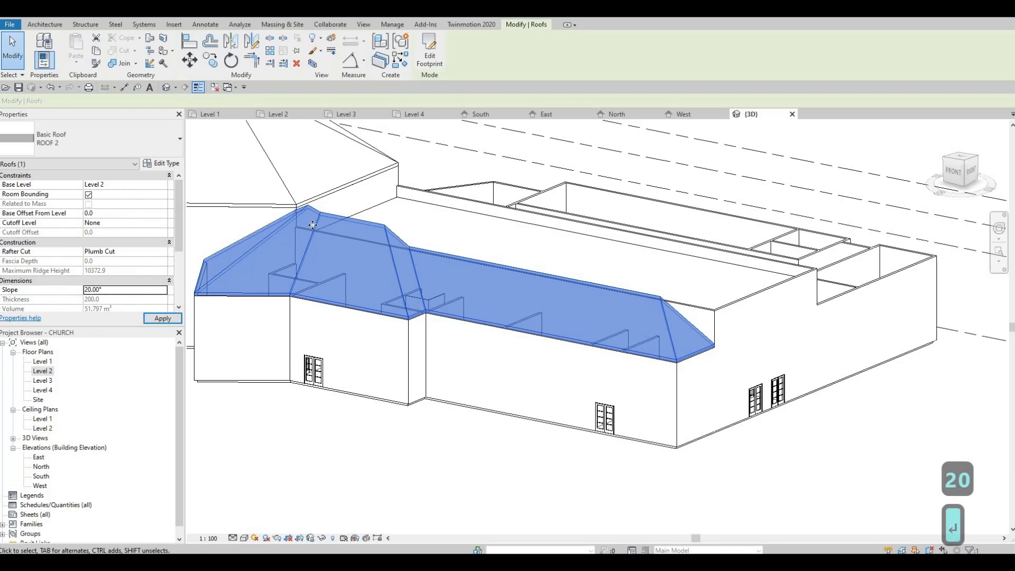
{"action": "middle_click_drag", "start_coordinate": [211, 296], "coordinate": [357, 211], "text": "shift"}
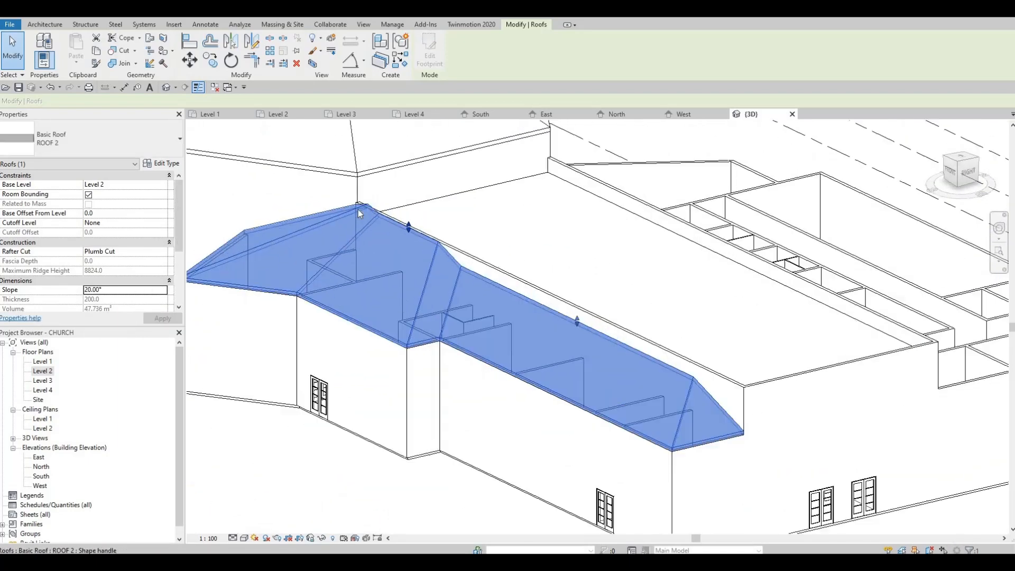
{"action": "scroll", "coordinate": [361, 212], "scroll_direction": "up", "scroll_amount": 5}
{"action": "scroll", "coordinate": [458, 303], "scroll_direction": "down", "scroll_amount": 4}
{"action": "middle_click_drag", "start_coordinate": [445, 305], "coordinate": [323, 259], "text": "shift"}
{"action": "key", "text": "Escape"}
{"action": "key", "text": "Escape"}
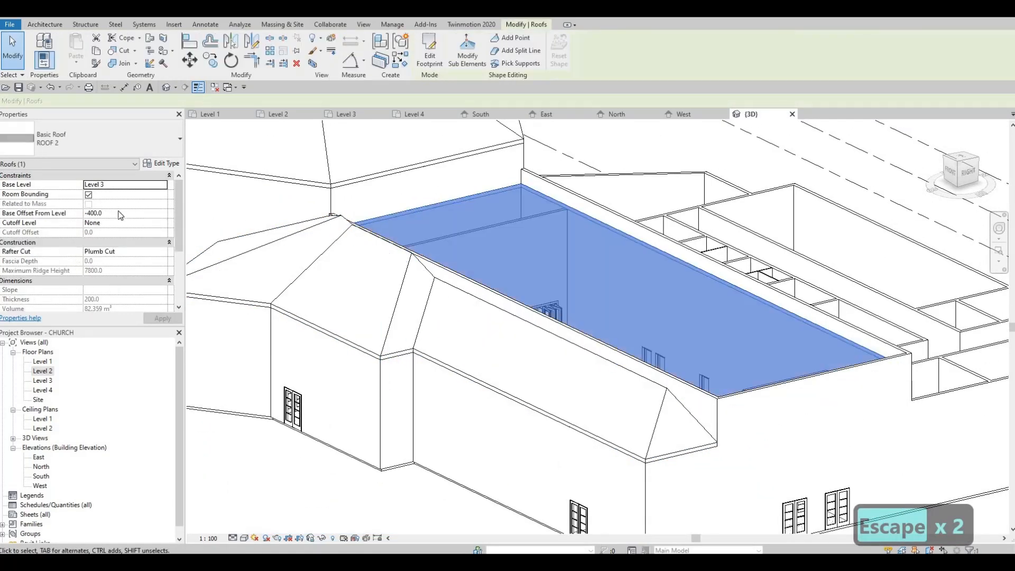
Step: Set the central hall roof's base offset from Level 3 to 0
{"action": "left_click", "coordinate": [116, 213]}
{"action": "type", "text": "0"}
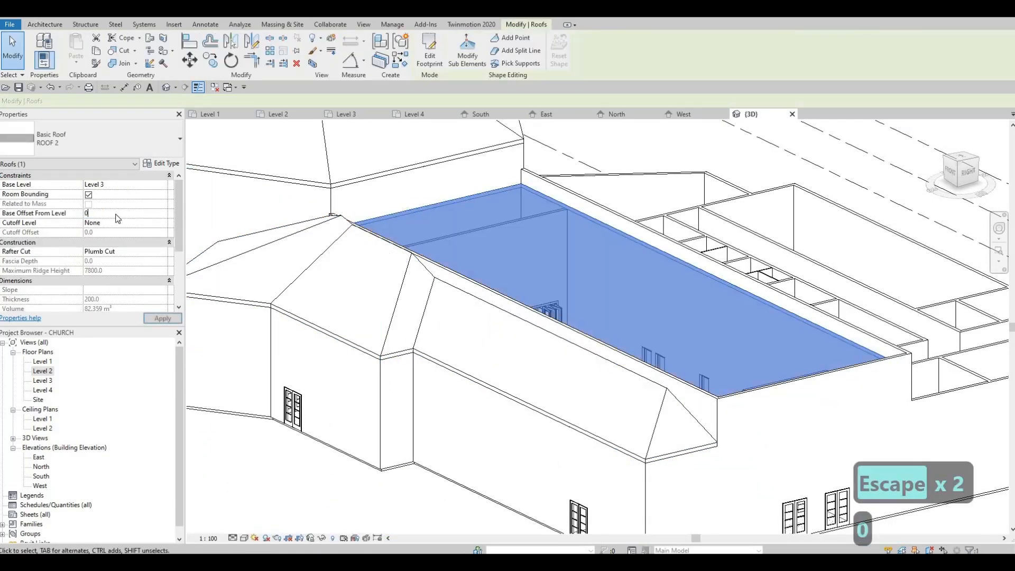
{"action": "key", "text": "Return"}
{"action": "left_click", "coordinate": [161, 318]}
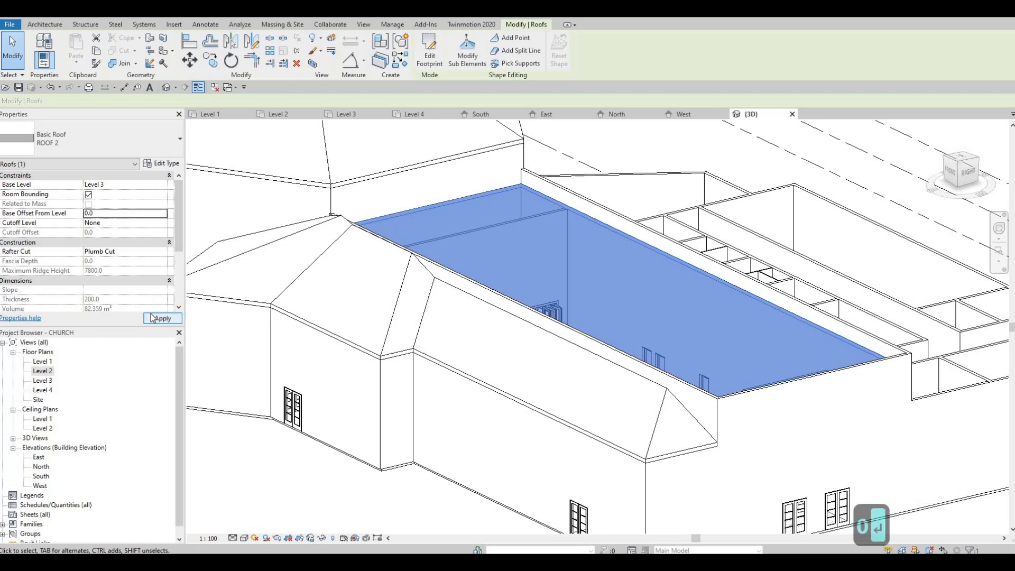
{"action": "key", "text": "Escape"}
{"action": "key", "text": "Escape"}
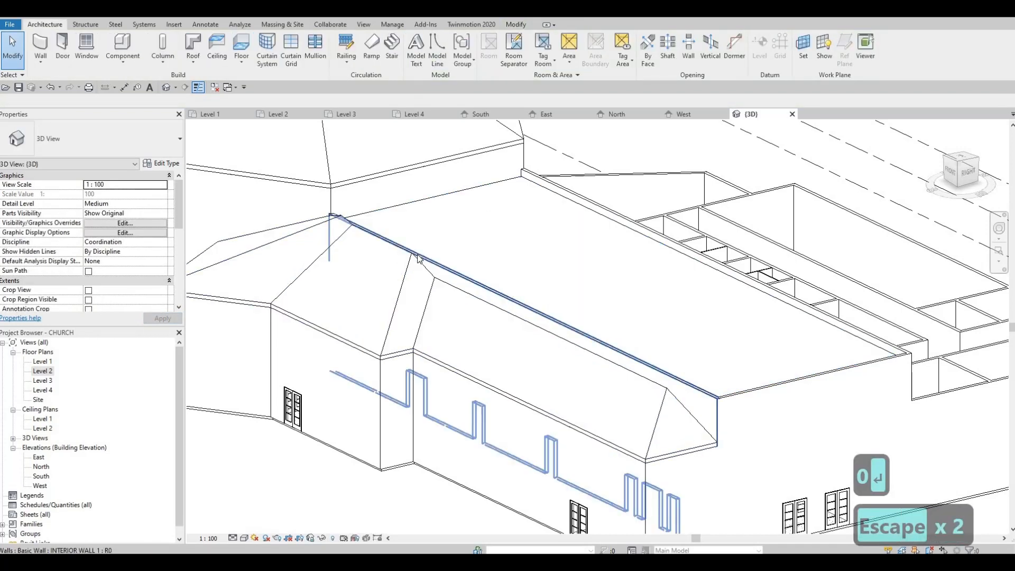
Step: Set the top offset of the central hall's south, east and north walls to 800
{"action": "left_click", "coordinate": [654, 353]}
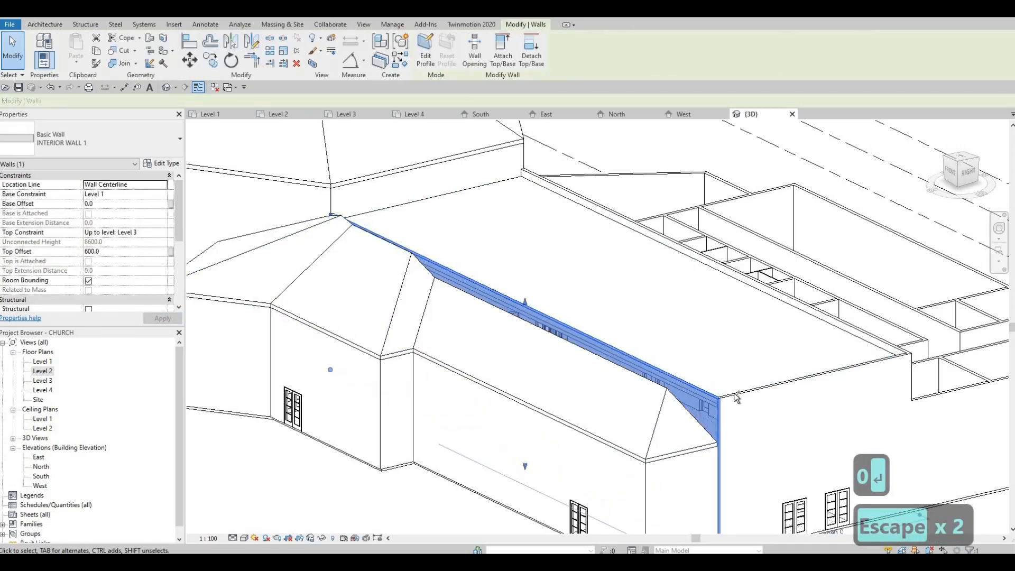
{"action": "left_click", "coordinate": [848, 316], "text": "ctrl"}
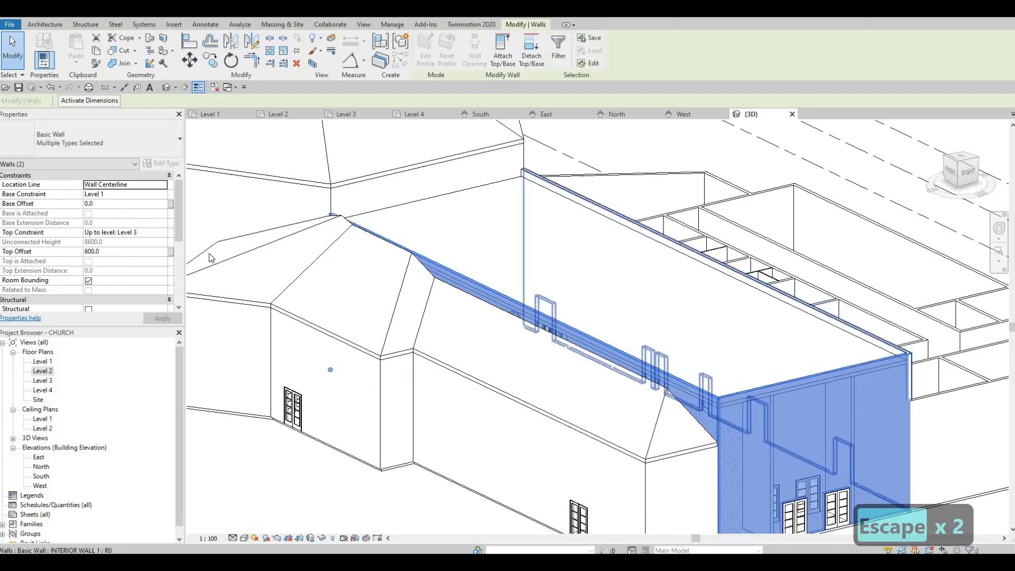
{"action": "left_click", "coordinate": [113, 250]}
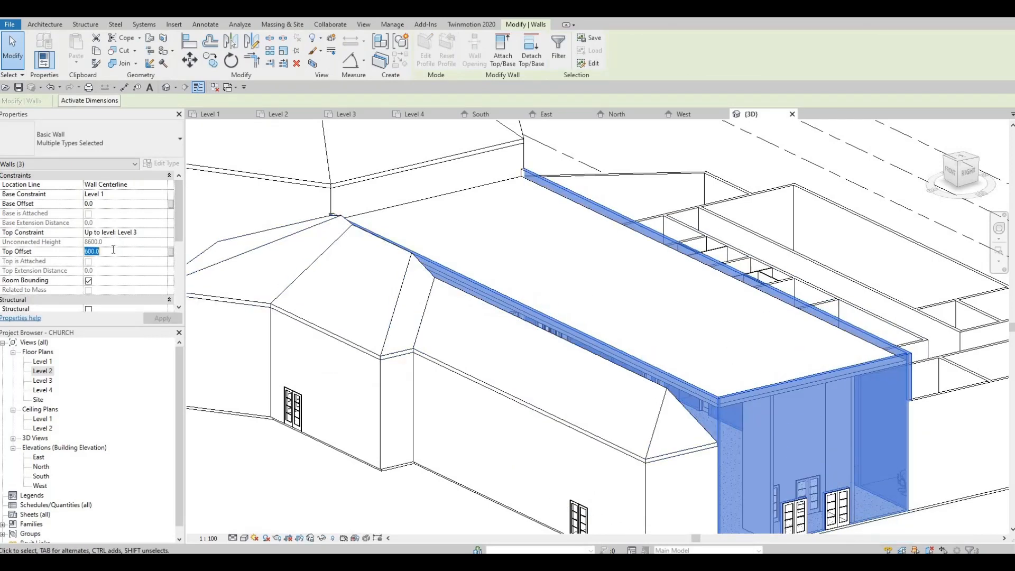
{"action": "type", "text": "800"}
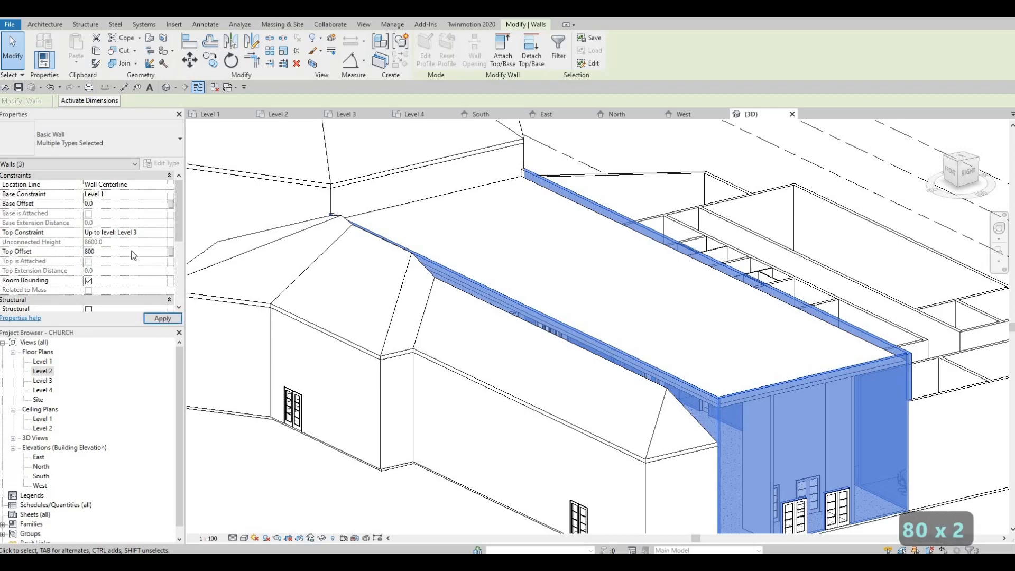
{"action": "key", "text": "Return"}
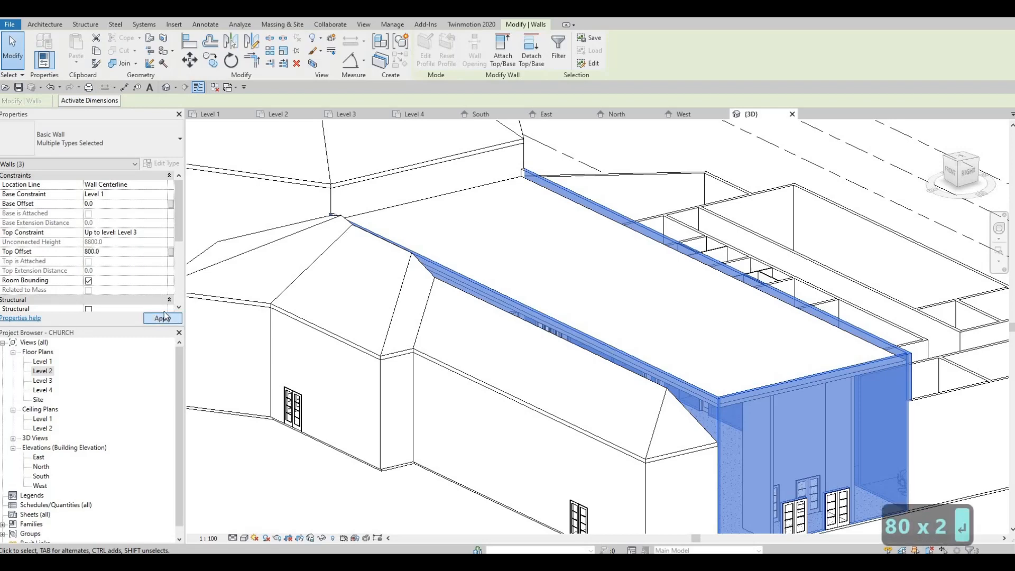
{"action": "left_click", "coordinate": [162, 317]}
{"action": "key", "text": "Escape"}
{"action": "key", "text": "Escape"}
Step: Start a ROOF 2 footprint roof on the Level 2 plan, picking the slanted and short north walls northeast of the hexagonal hall as boundaries
{"action": "middle_click_drag", "start_coordinate": [253, 276], "coordinate": [460, 287], "text": "shift"}
{"action": "scroll", "coordinate": [459, 287], "scroll_direction": "up", "scroll_amount": 5}
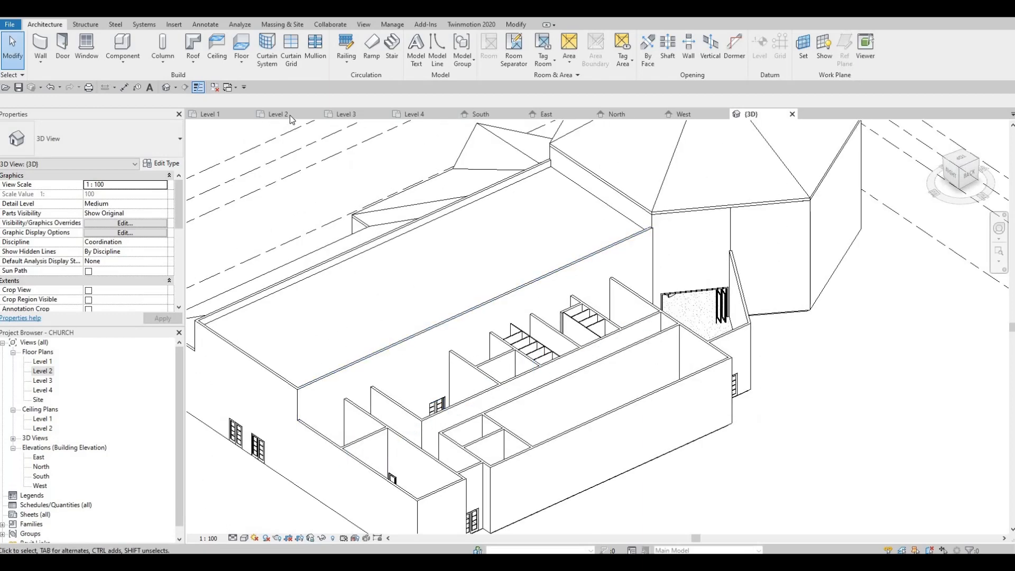
{"action": "left_click", "coordinate": [275, 113]}
{"action": "scroll", "coordinate": [283, 188], "scroll_direction": "up", "scroll_amount": 4}
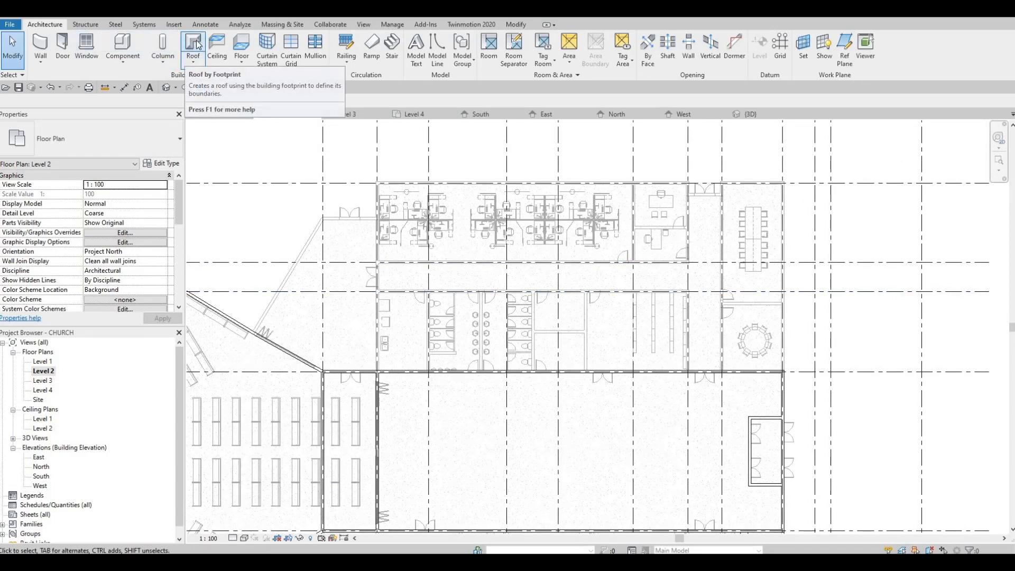
{"action": "left_click", "coordinate": [196, 43]}
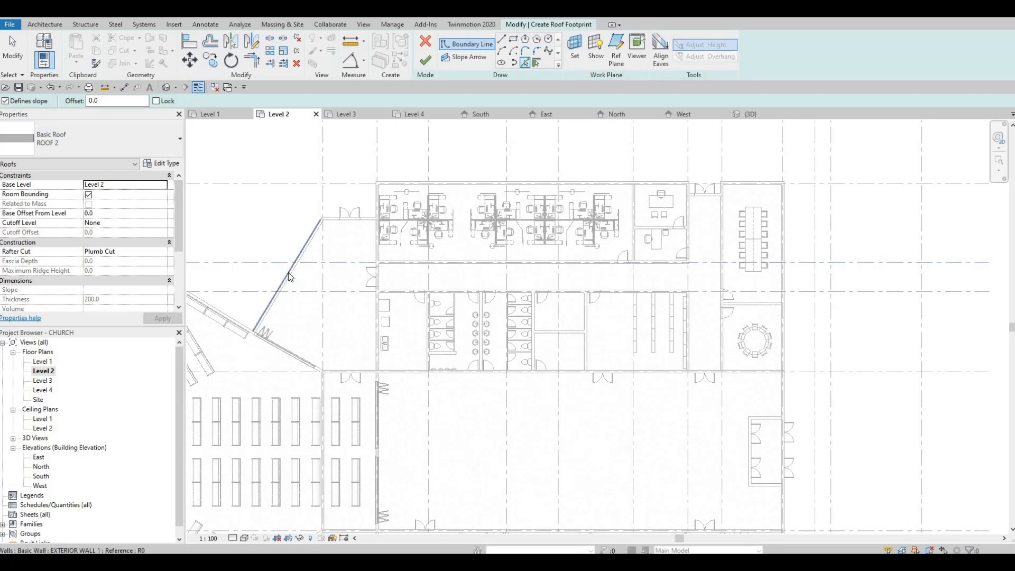
{"action": "left_click", "coordinate": [340, 226]}
{"action": "scroll", "coordinate": [352, 214], "scroll_direction": "up", "scroll_amount": 2}
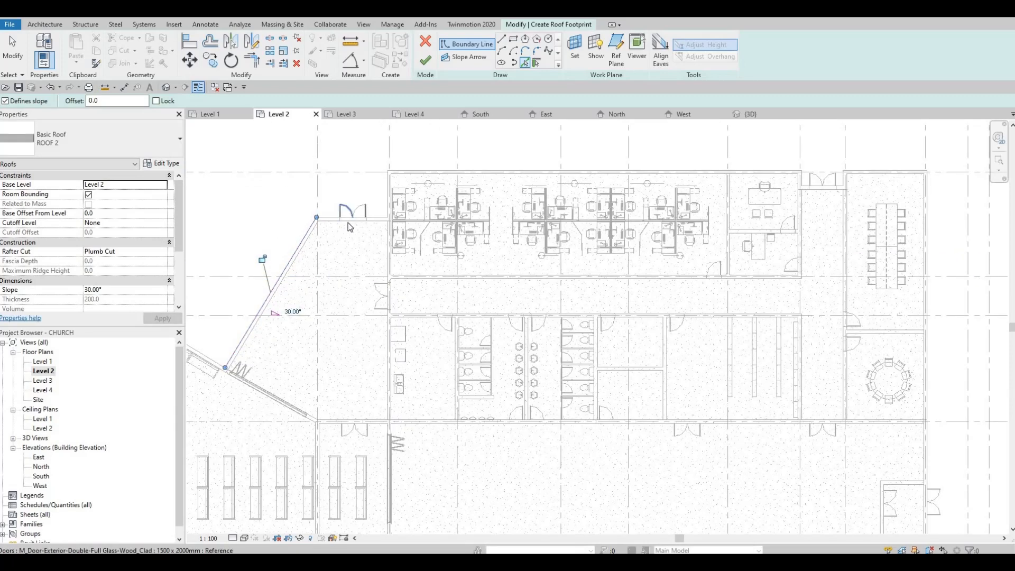
{"action": "scroll", "coordinate": [349, 219], "scroll_direction": "up", "scroll_amount": 2}
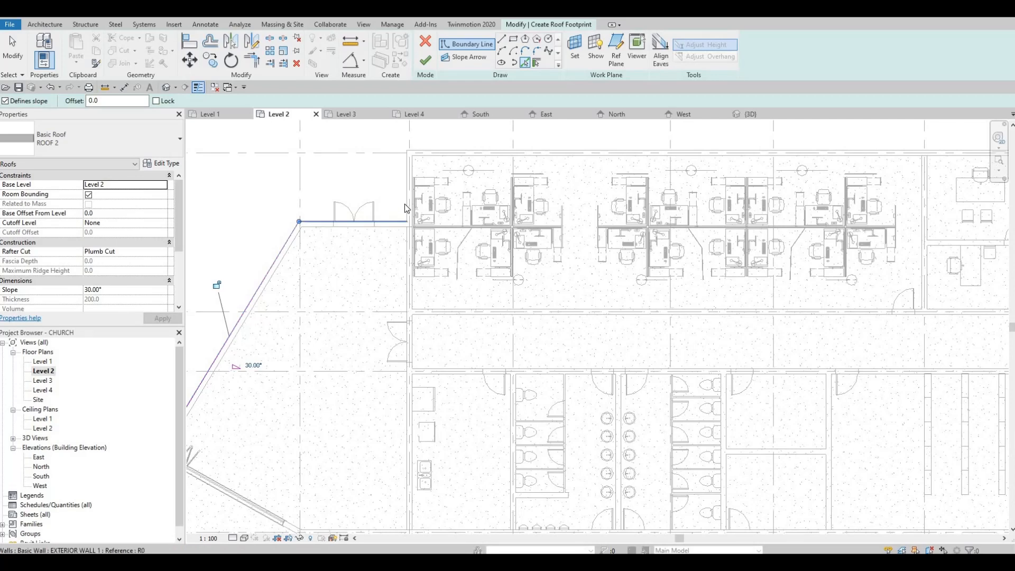
{"action": "left_click", "coordinate": [405, 207]}
Step: Pick the north wing's west and north exterior walls as further roof boundaries with zero offset
{"action": "left_click", "coordinate": [418, 185]}
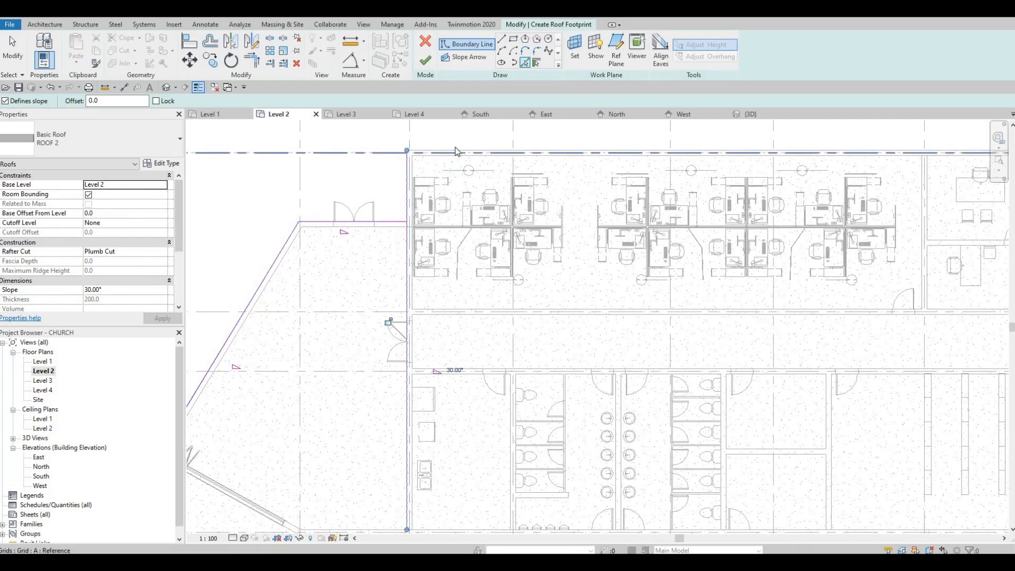
{"action": "left_click", "coordinate": [443, 146]}
{"action": "scroll", "coordinate": [446, 146], "scroll_direction": "down", "scroll_amount": 2}
{"action": "middle_click_drag", "start_coordinate": [635, 130], "coordinate": [414, 156]}
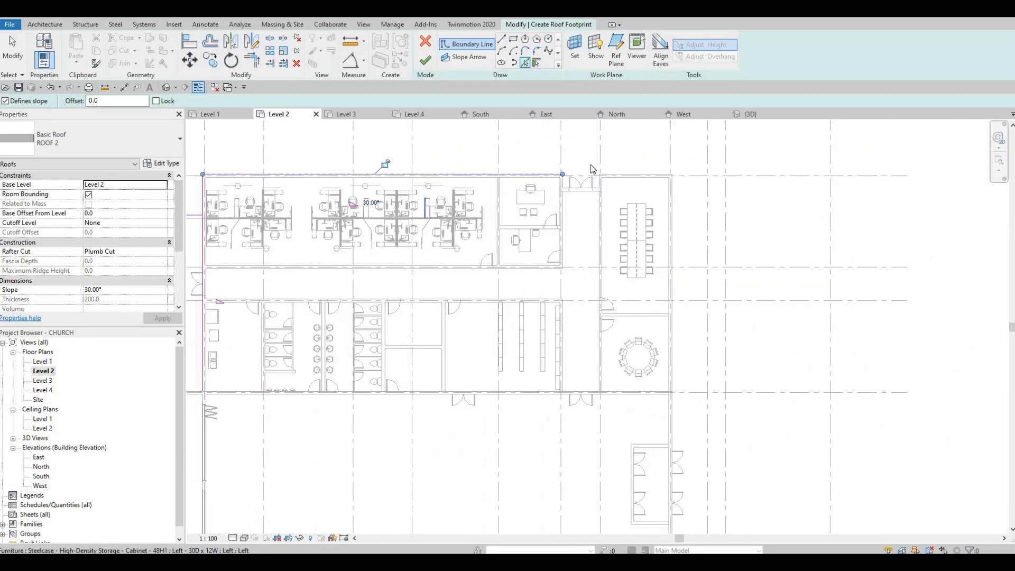
{"action": "scroll", "coordinate": [515, 199], "scroll_direction": "up", "scroll_amount": 4}
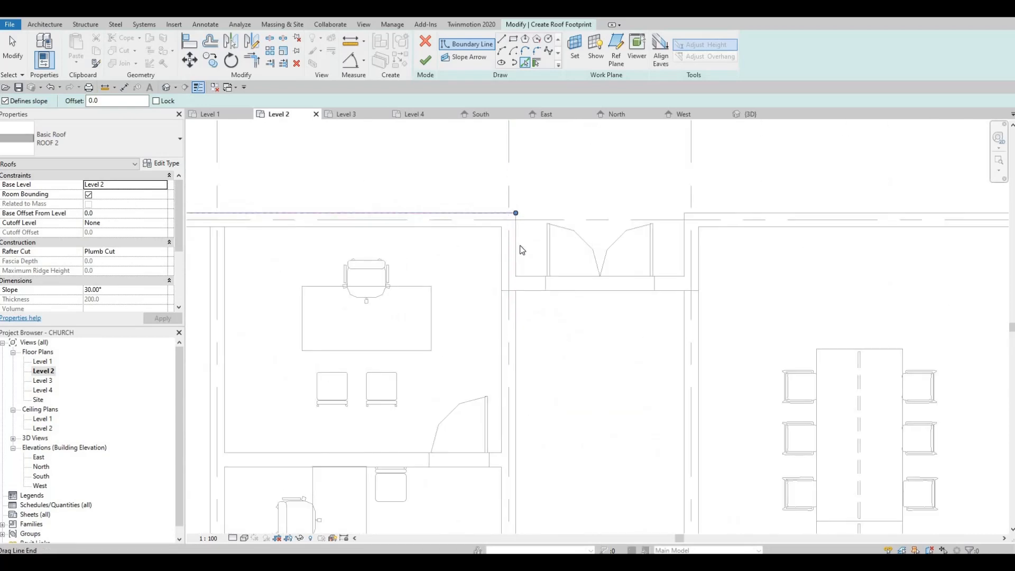
{"action": "scroll", "coordinate": [521, 249], "scroll_direction": "up", "scroll_amount": 2}
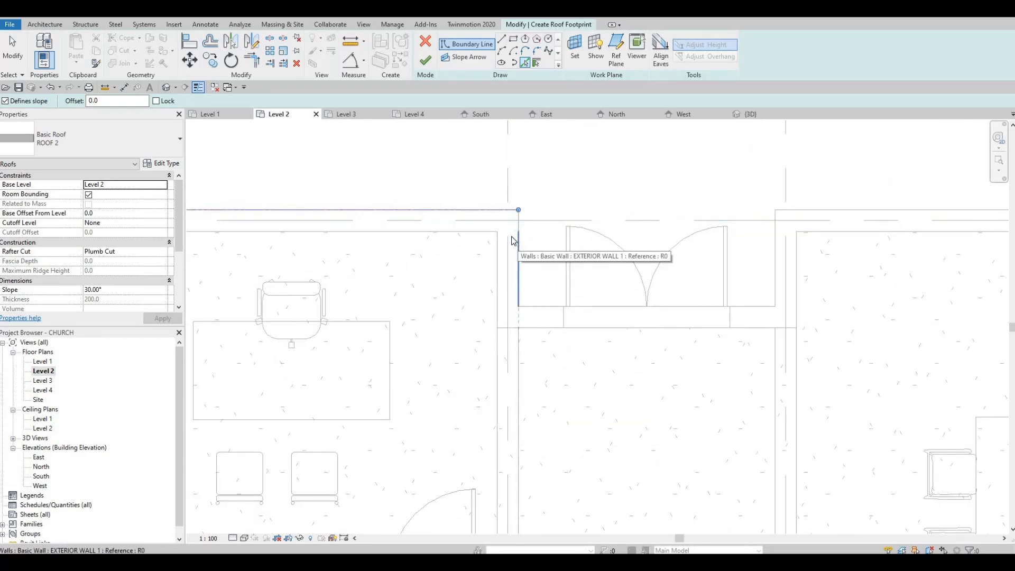
{"action": "scroll", "coordinate": [512, 241], "scroll_direction": "down", "scroll_amount": 4}
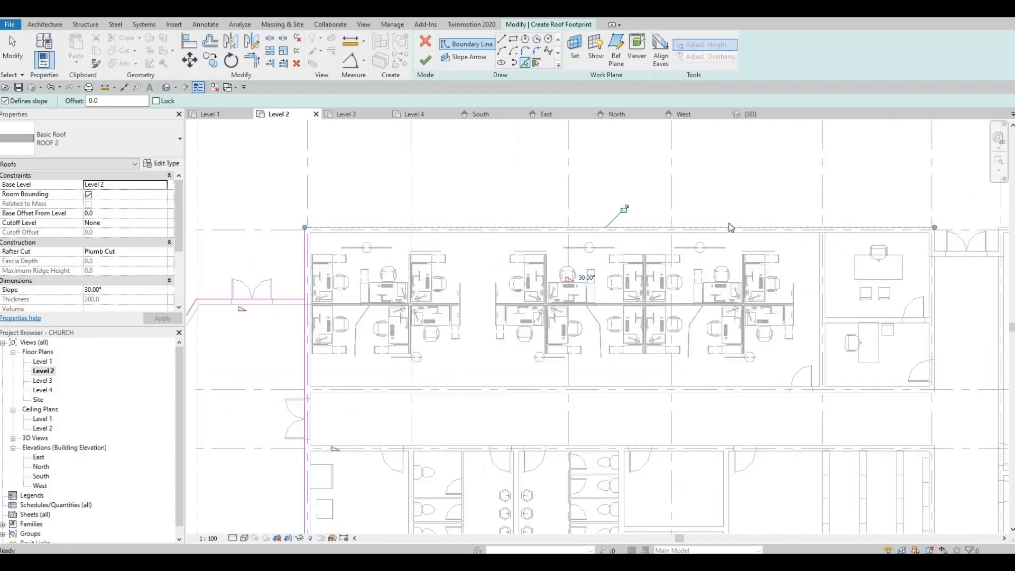
{"action": "scroll", "coordinate": [379, 177], "scroll_direction": "down", "scroll_amount": 3}
Step: Delete all the boundary lines sketched so far for the north wing's roof
{"action": "key", "text": "Escape"}
{"action": "key", "text": "Escape"}
{"action": "key", "text": "Escape"}
{"action": "scroll", "coordinate": [594, 267], "scroll_direction": "up", "scroll_amount": 2}
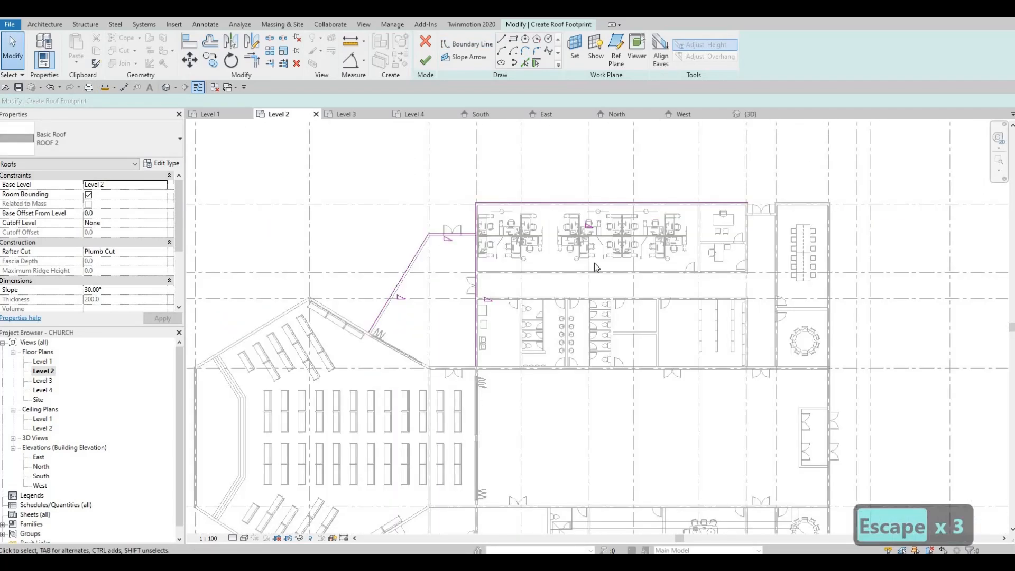
{"action": "left_click_drag", "start_coordinate": [333, 170], "coordinate": [807, 392]}
{"action": "key", "text": "Delete"}
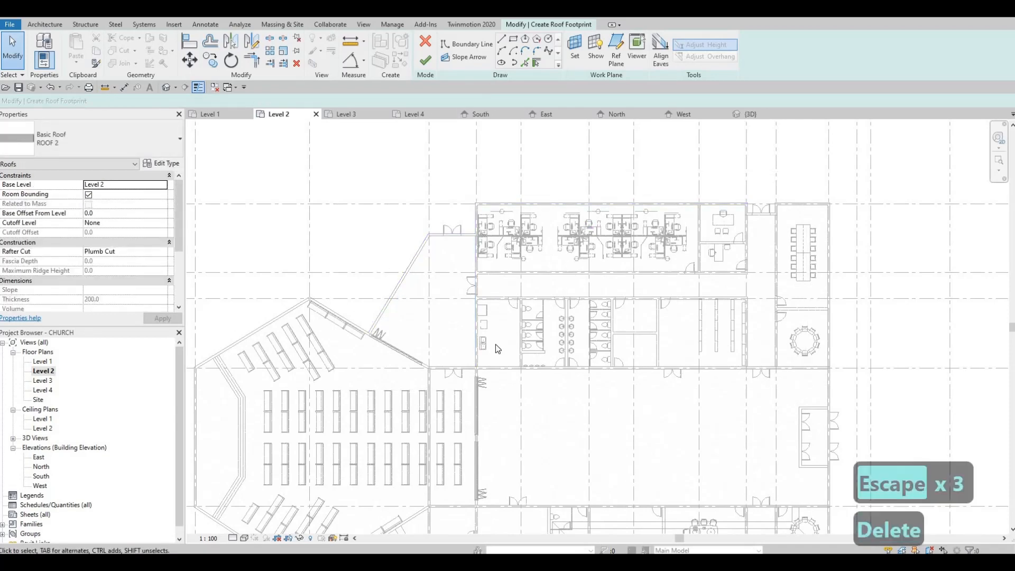
Step: Set a 300 boundary offset and pick the slanted and short north walls northeast of the hexagonal hall, offset outward
{"action": "middle_click_drag", "start_coordinate": [495, 519], "coordinate": [542, 375]}
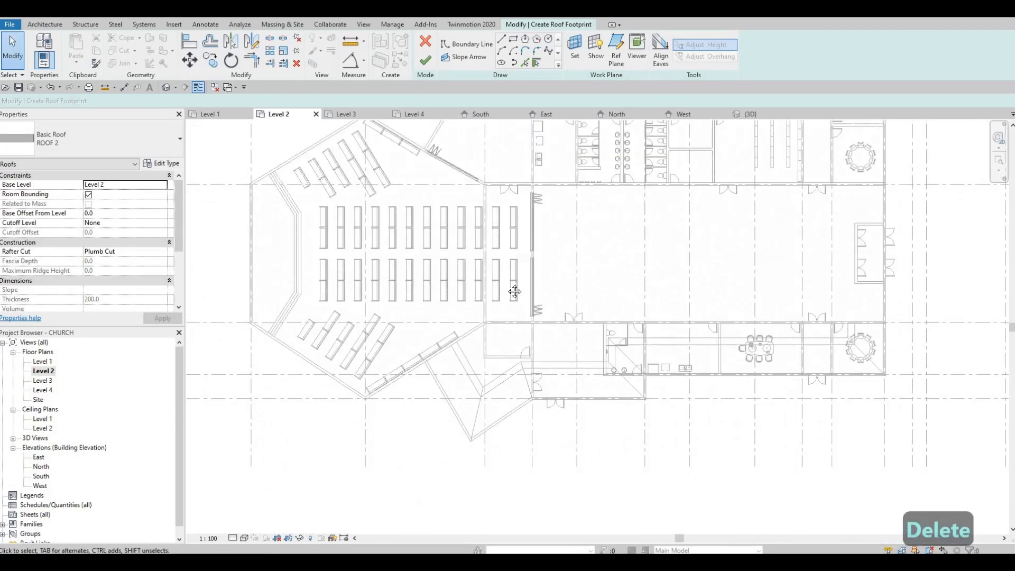
{"action": "middle_click_drag", "start_coordinate": [515, 291], "coordinate": [492, 440]}
{"action": "scroll", "coordinate": [492, 439], "scroll_direction": "down", "scroll_amount": 1}
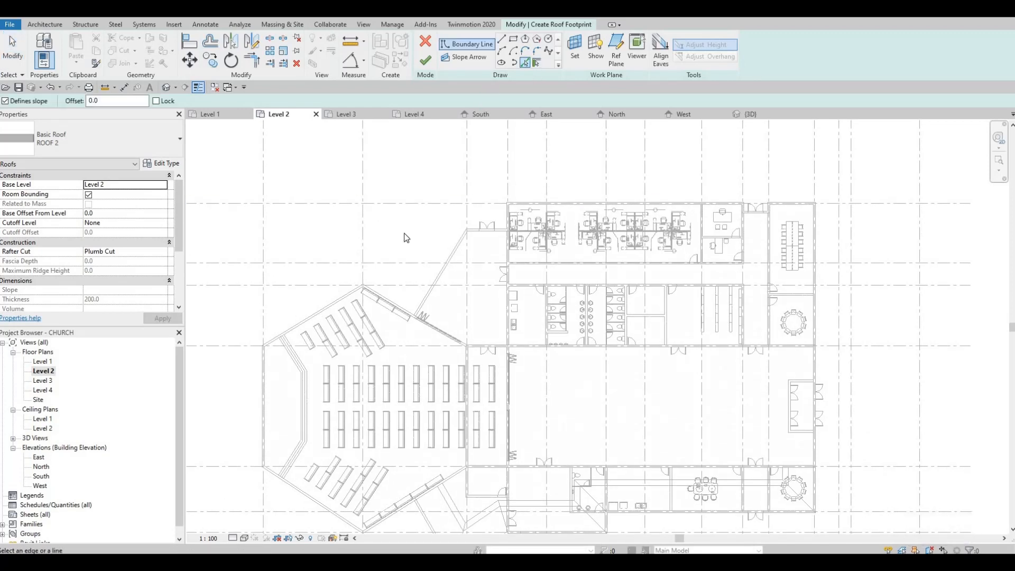
{"action": "left_click", "coordinate": [108, 101]}
{"action": "type", "text": "300"}
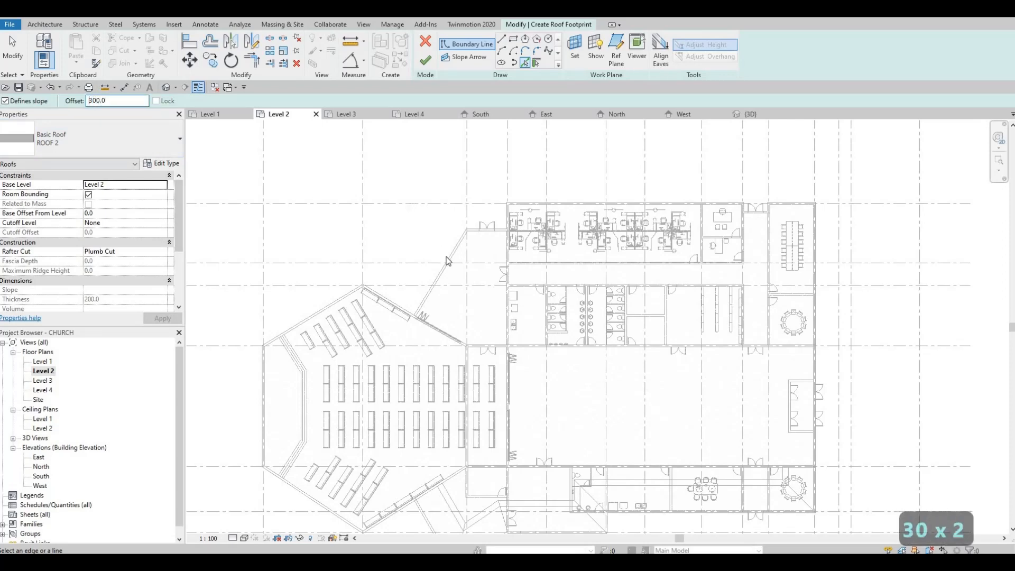
{"action": "scroll", "coordinate": [451, 263], "scroll_direction": "up", "scroll_amount": 2}
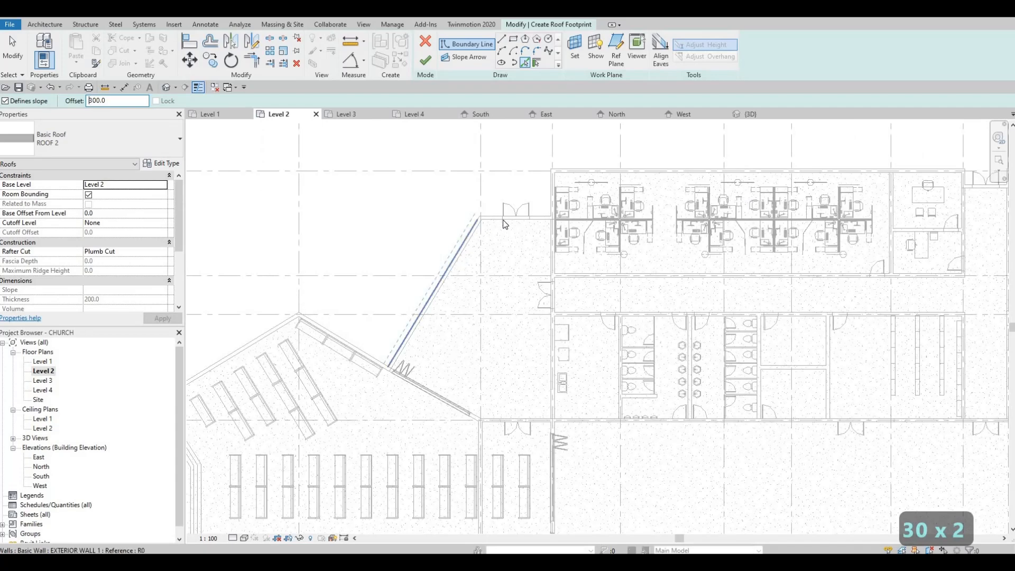
{"action": "left_click", "coordinate": [478, 222]}
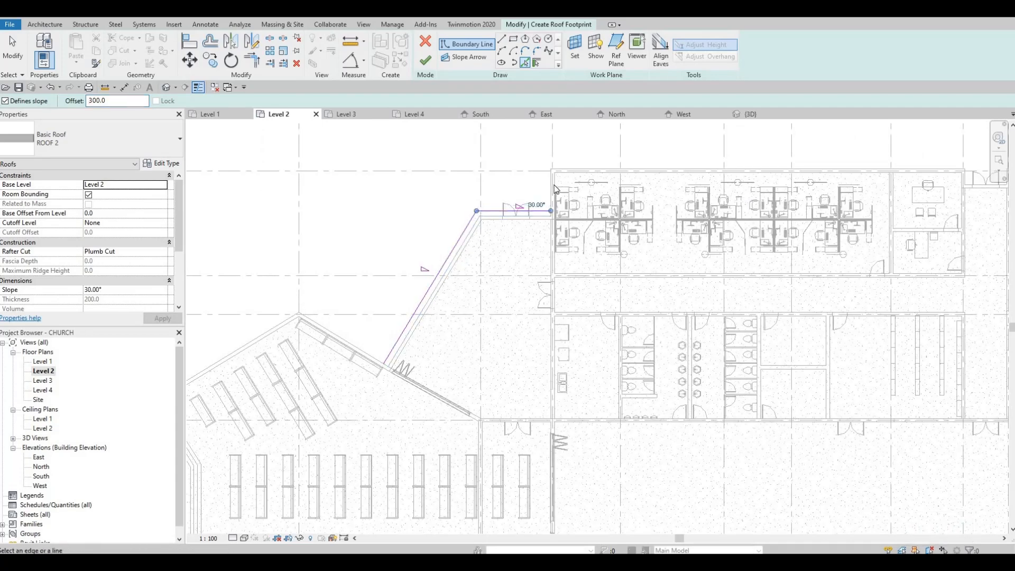
Step: Pick the office block's west and north exterior walls as roof boundaries offset 300 outward
{"action": "scroll", "coordinate": [550, 174], "scroll_direction": "up", "scroll_amount": 2}
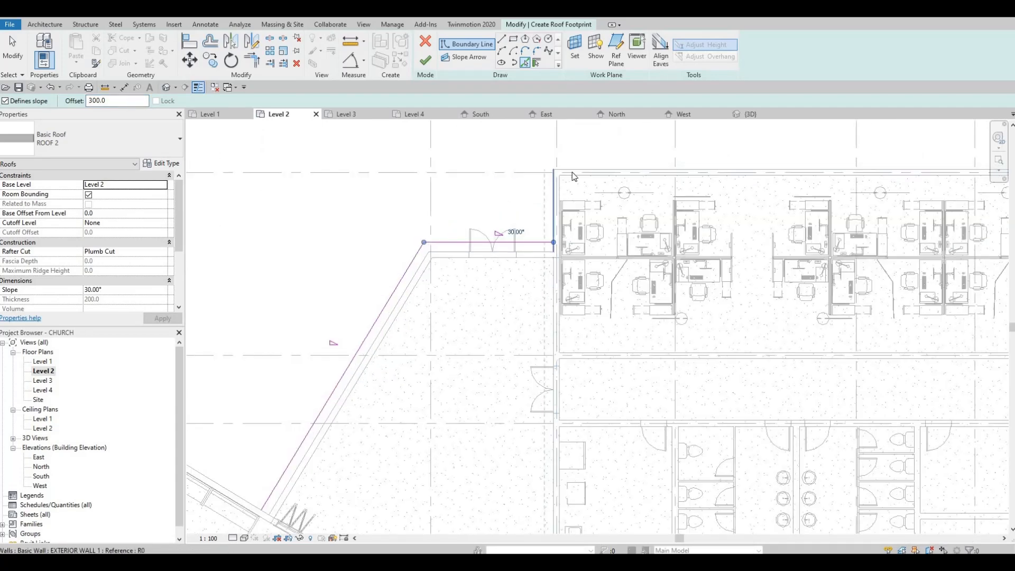
{"action": "left_click", "coordinate": [576, 173]}
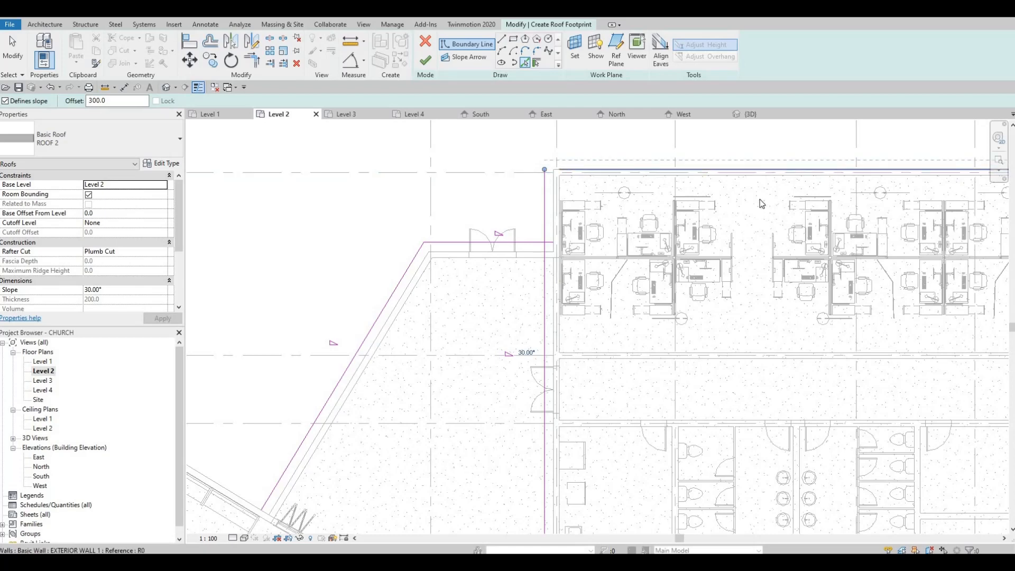
{"action": "left_click", "coordinate": [577, 168]}
{"action": "scroll", "coordinate": [452, 217], "scroll_direction": "down", "scroll_amount": 3}
{"action": "scroll", "coordinate": [616, 205], "scroll_direction": "up", "scroll_amount": 6}
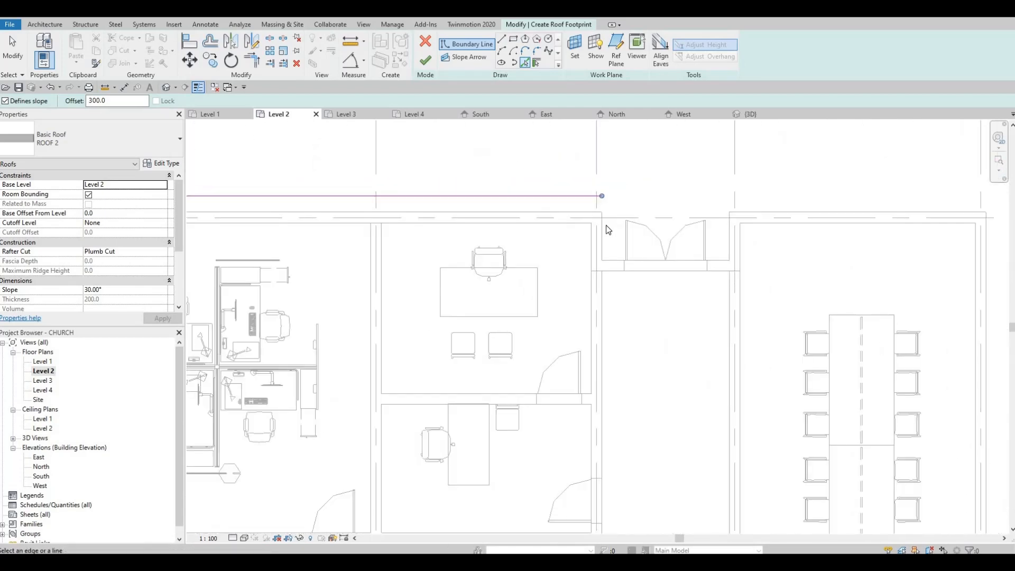
Step: Pick the side walls and back wall of the north entrance recess as roof boundaries with the 300 offset
{"action": "left_click", "coordinate": [612, 259]}
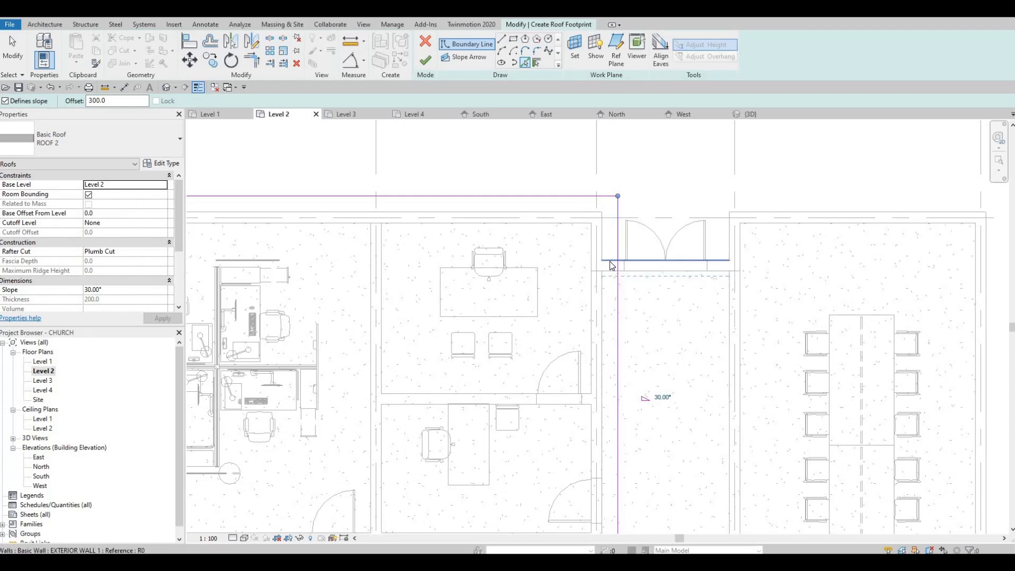
{"action": "left_click", "coordinate": [610, 262]}
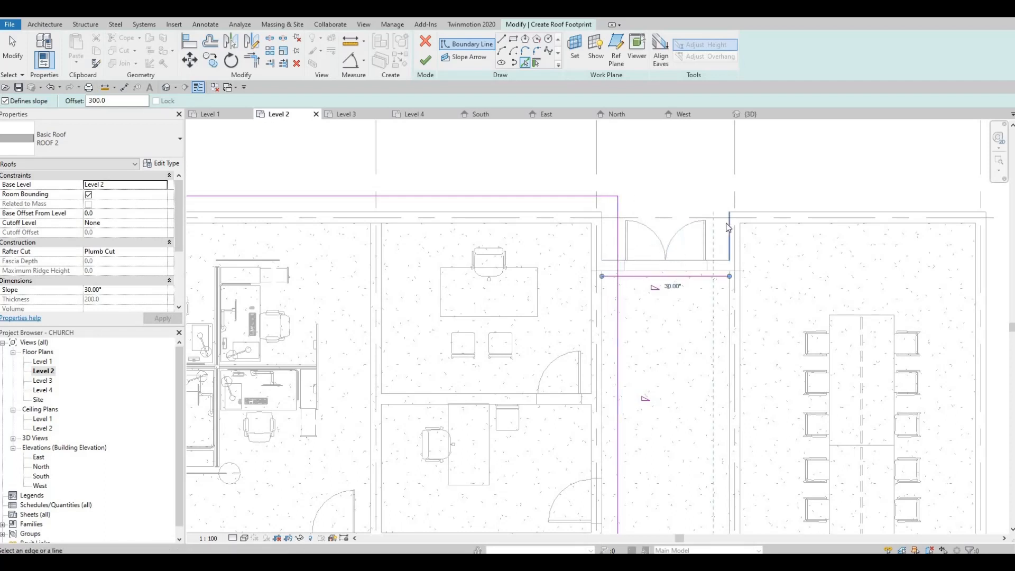
{"action": "left_click", "coordinate": [702, 255]}
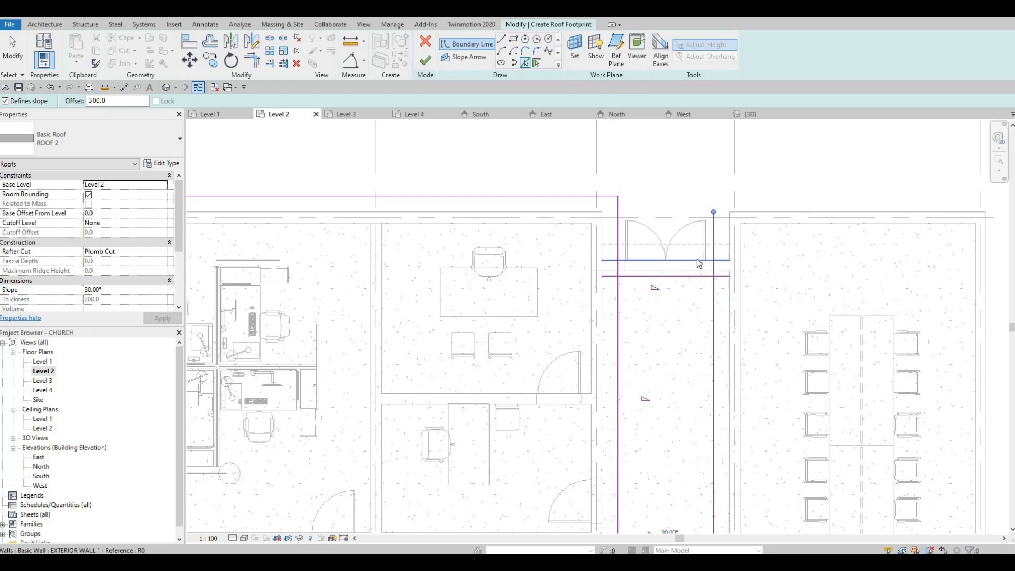
{"action": "left_click", "coordinate": [697, 259]}
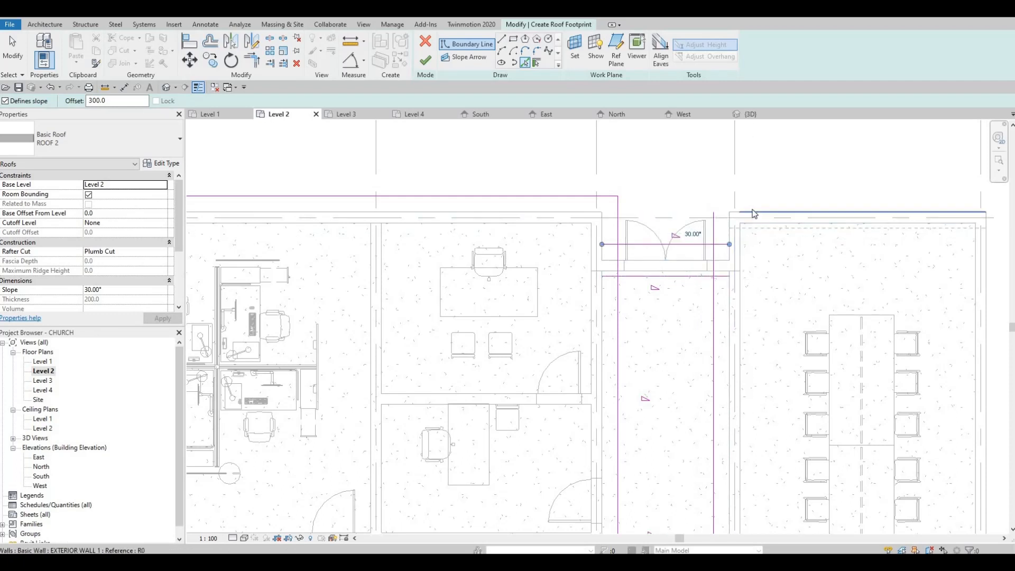
Step: Pick the north and east exterior walls of the northeast meeting room as roof boundaries offset 300 outward
{"action": "left_click", "coordinate": [811, 243]}
{"action": "middle_click_drag", "start_coordinate": [998, 244], "coordinate": [689, 233]}
{"action": "left_click", "coordinate": [686, 233]}
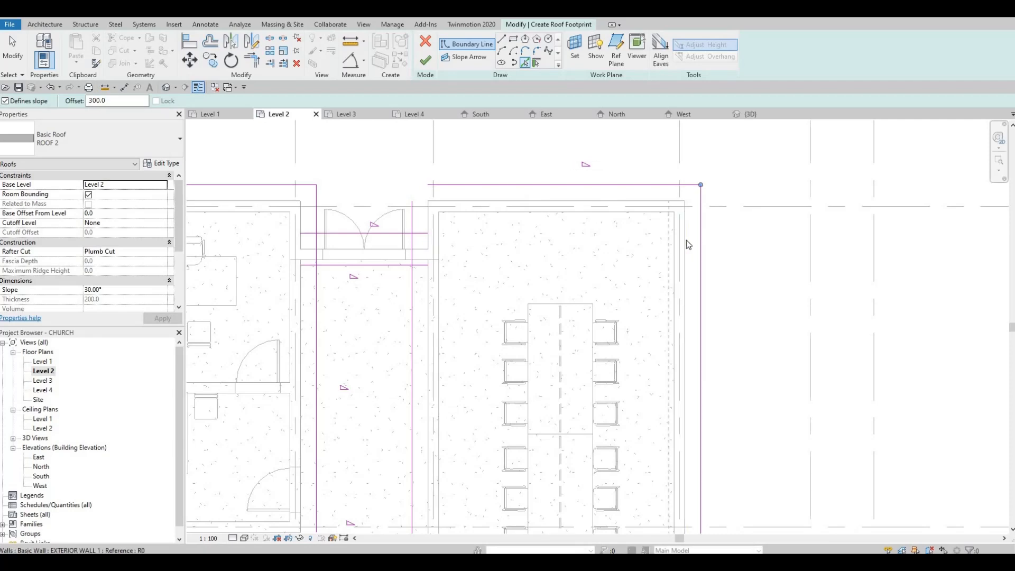
{"action": "scroll", "coordinate": [678, 280], "scroll_direction": "down", "scroll_amount": 5}
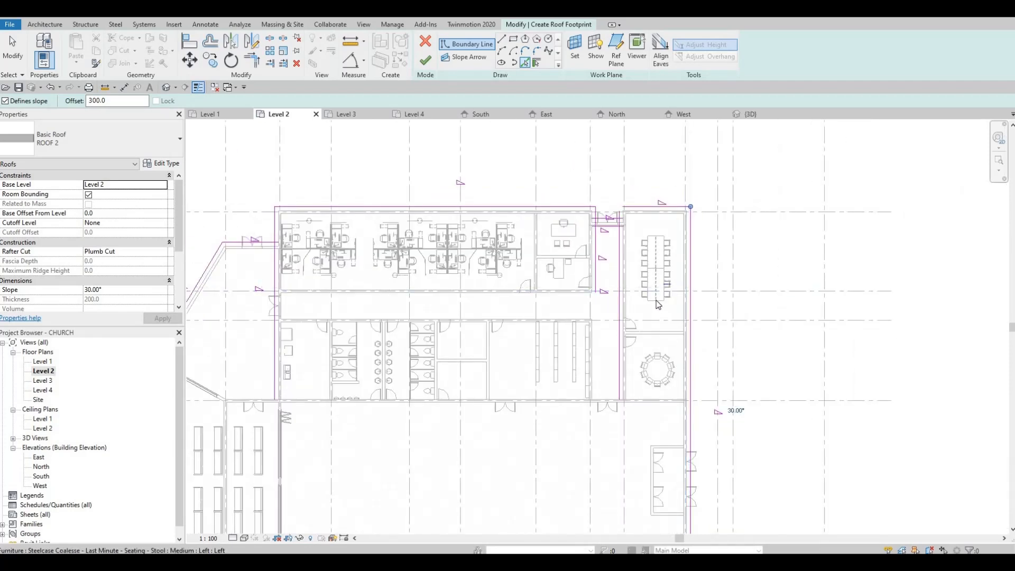
Step: Delete the extra boundary line offset to the inner side of the entrance recess's back wall
{"action": "middle_click_drag", "start_coordinate": [605, 226], "coordinate": [605, 240]}
{"action": "scroll", "coordinate": [605, 239], "scroll_direction": "up", "scroll_amount": 5}
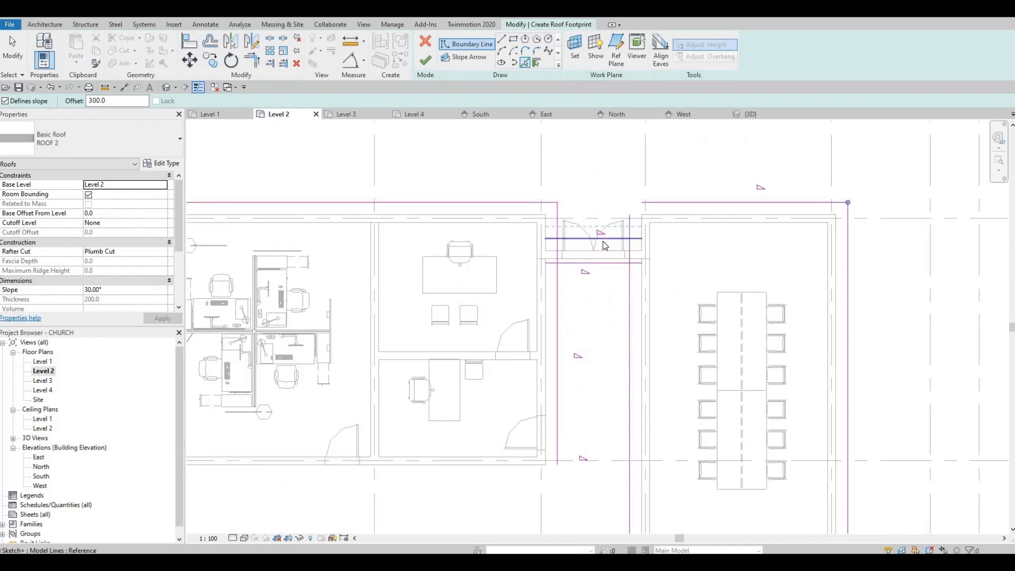
{"action": "key", "text": "Escape"}
{"action": "key", "text": "Escape"}
{"action": "key", "text": "Escape"}
{"action": "key", "text": "Escape"}
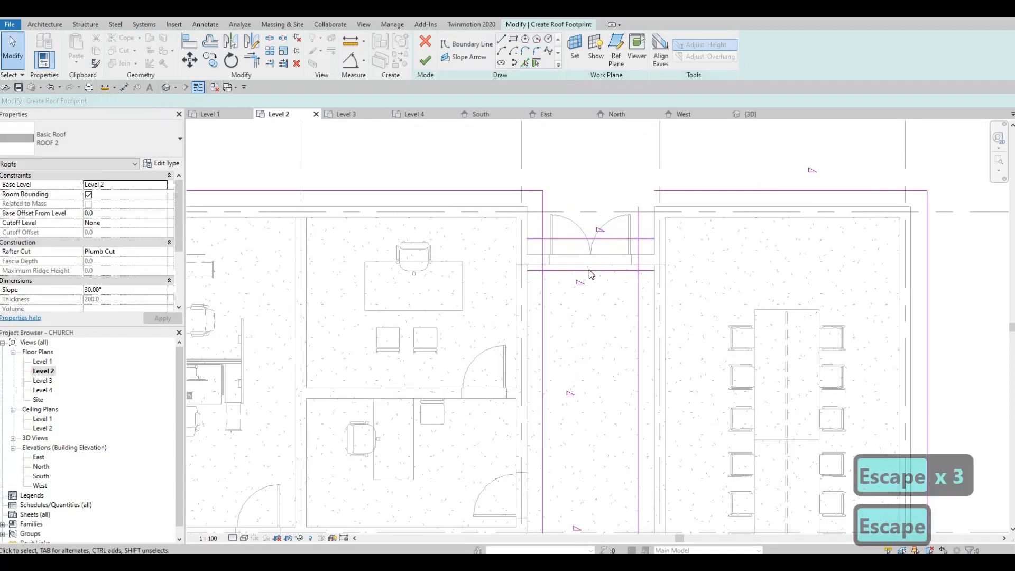
{"action": "left_click", "coordinate": [591, 270]}
{"action": "key", "text": "Delete"}
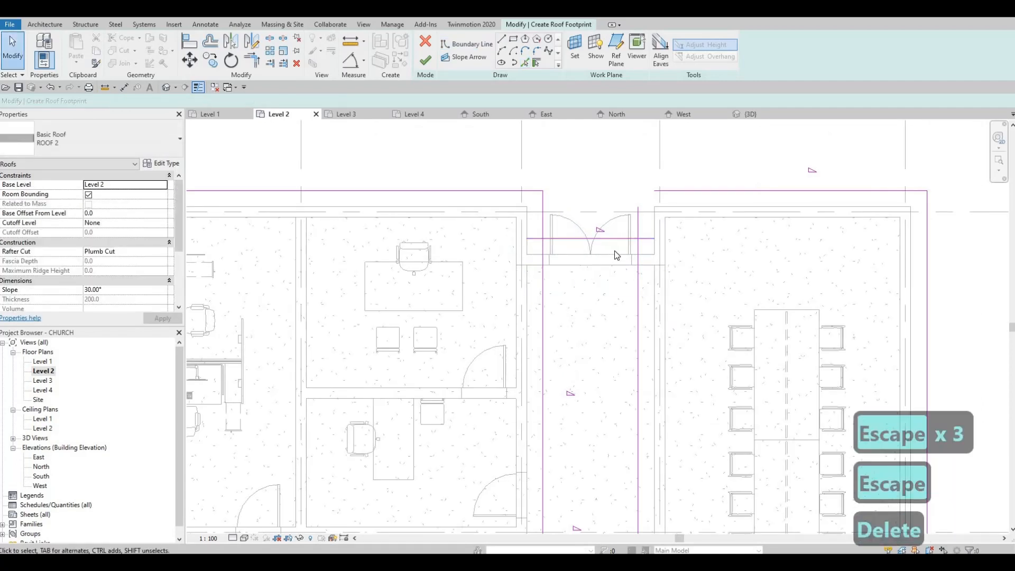
{"action": "key", "text": "Escape"}
{"action": "key", "text": "Escape"}
{"action": "key", "text": "Escape"}
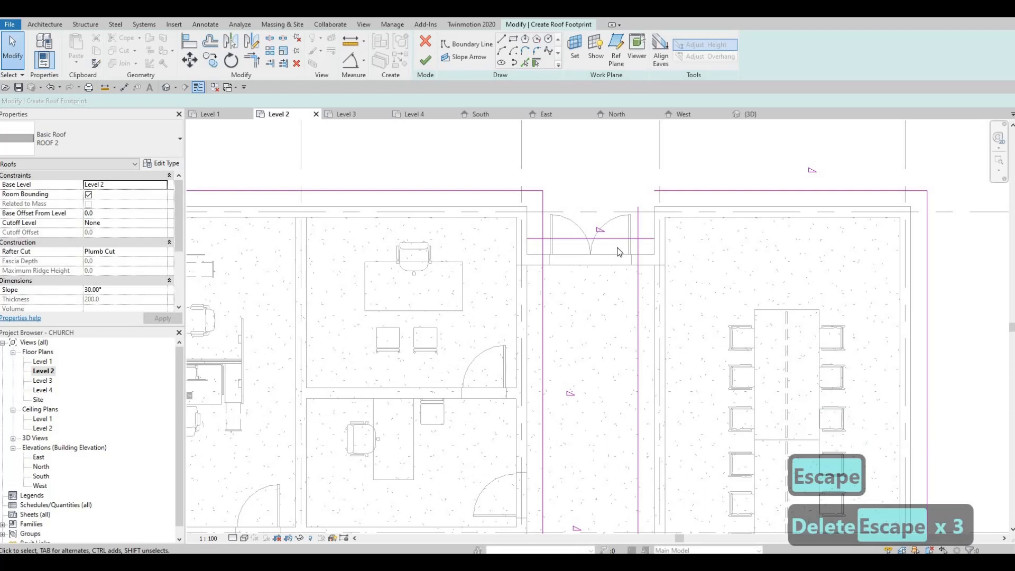
Step: Trim the boundary lines around the north entrance recess into corners joining the office block and meeting room edges
{"action": "key", "text": "t"}
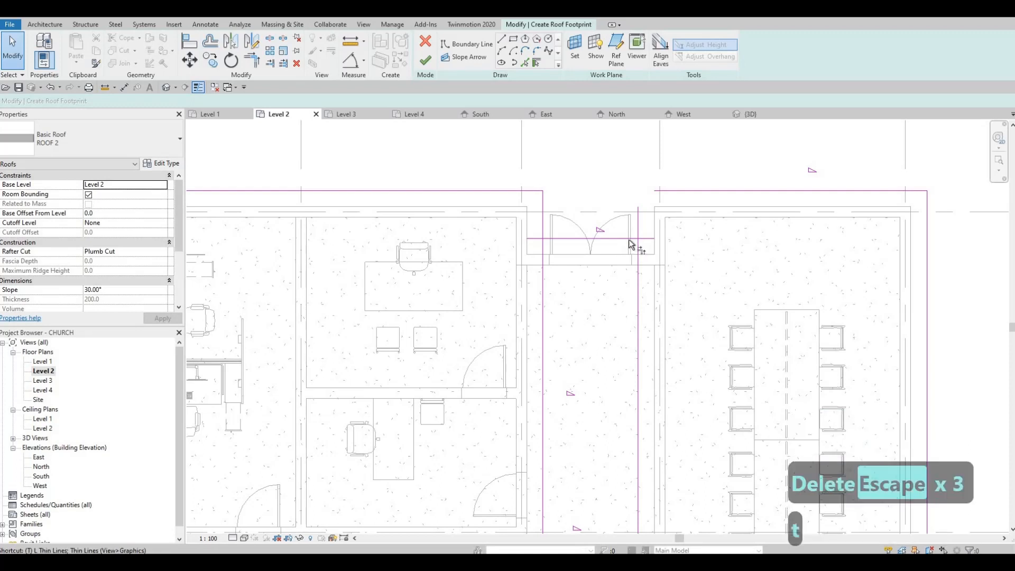
{"action": "key", "text": "r"}
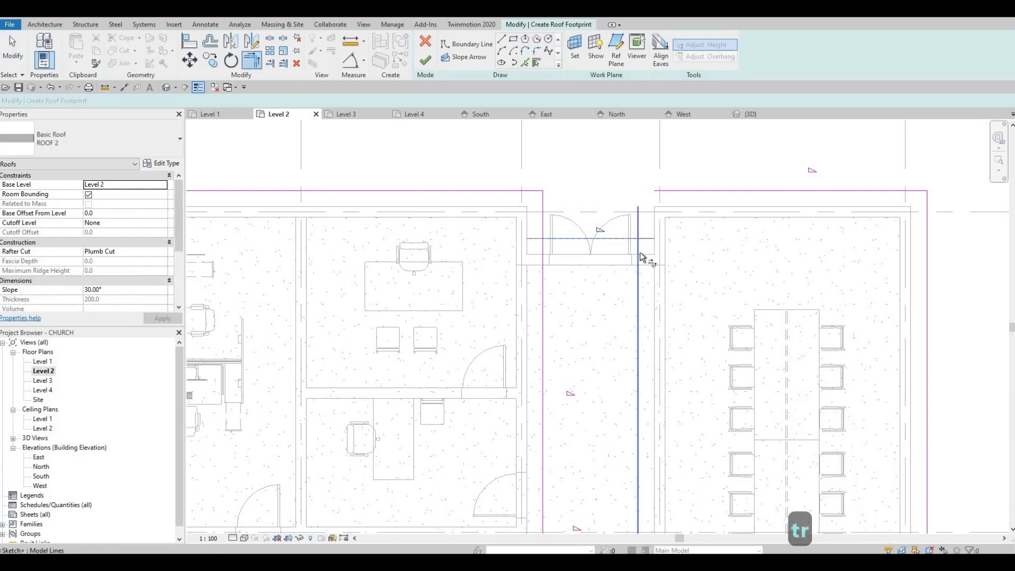
{"action": "left_click", "coordinate": [567, 242]}
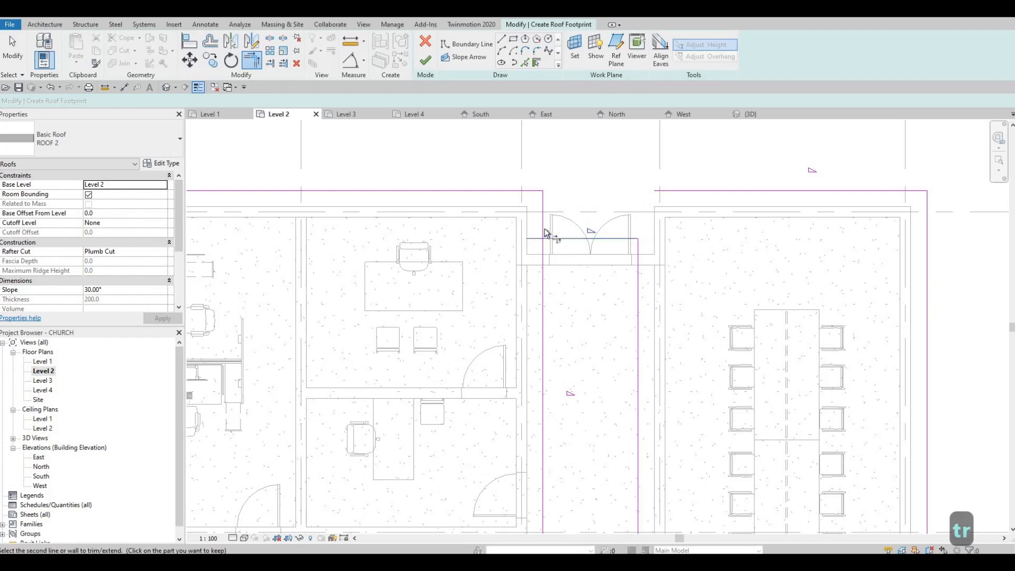
{"action": "left_click", "coordinate": [636, 222]}
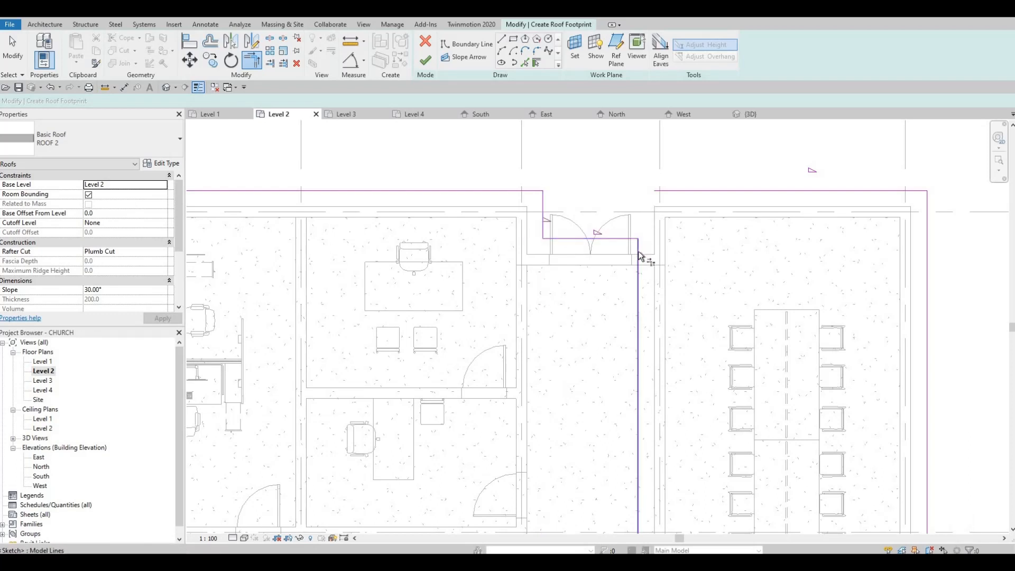
{"action": "left_click", "coordinate": [638, 250]}
{"action": "left_click", "coordinate": [671, 194]}
{"action": "left_click", "coordinate": [625, 239]}
{"action": "left_click", "coordinate": [641, 223]}
{"action": "scroll", "coordinate": [641, 223], "scroll_direction": "down", "scroll_amount": 2}
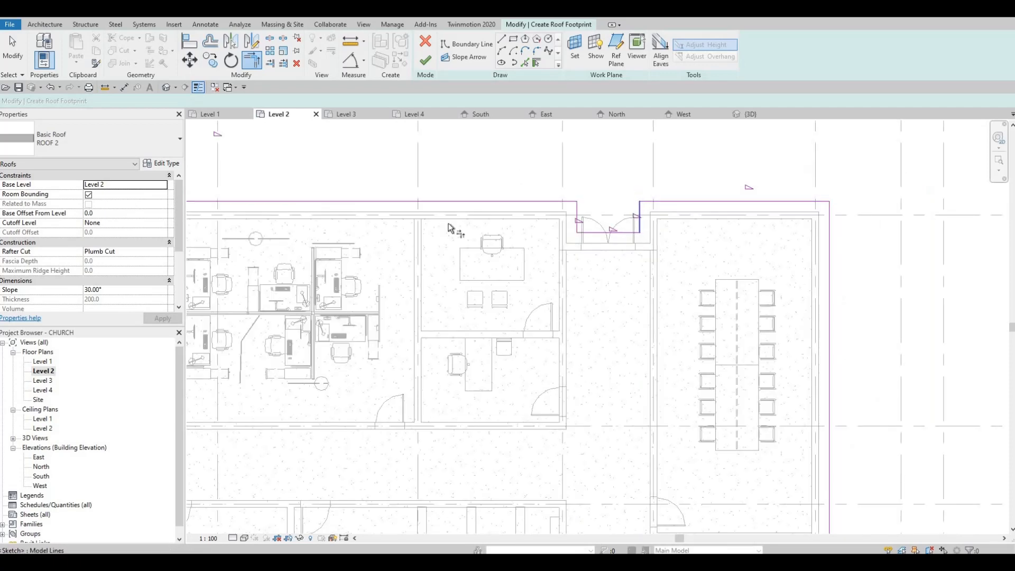
Step: Trim the office block's west boundary line to a corner with the line along the short north wall
{"action": "scroll", "coordinate": [637, 218], "scroll_direction": "down", "scroll_amount": 1}
{"action": "middle_click_drag", "start_coordinate": [390, 195], "coordinate": [678, 183]}
{"action": "scroll", "coordinate": [407, 254], "scroll_direction": "up", "scroll_amount": 2}
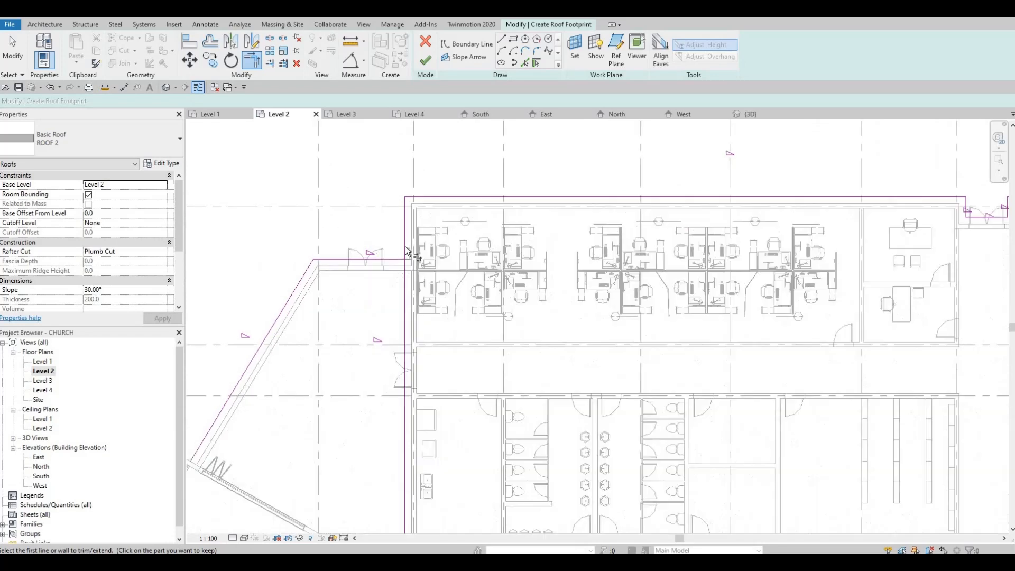
{"action": "left_click", "coordinate": [408, 253]}
{"action": "left_click", "coordinate": [364, 262]}
Step: Pick the sanctuary's northeast diagonal wall and the hall's north wall as non-sloping roof boundary lines with zero offset
{"action": "scroll", "coordinate": [380, 294], "scroll_direction": "down", "scroll_amount": 1}
{"action": "middle_click_drag", "start_coordinate": [207, 336], "coordinate": [391, 267]}
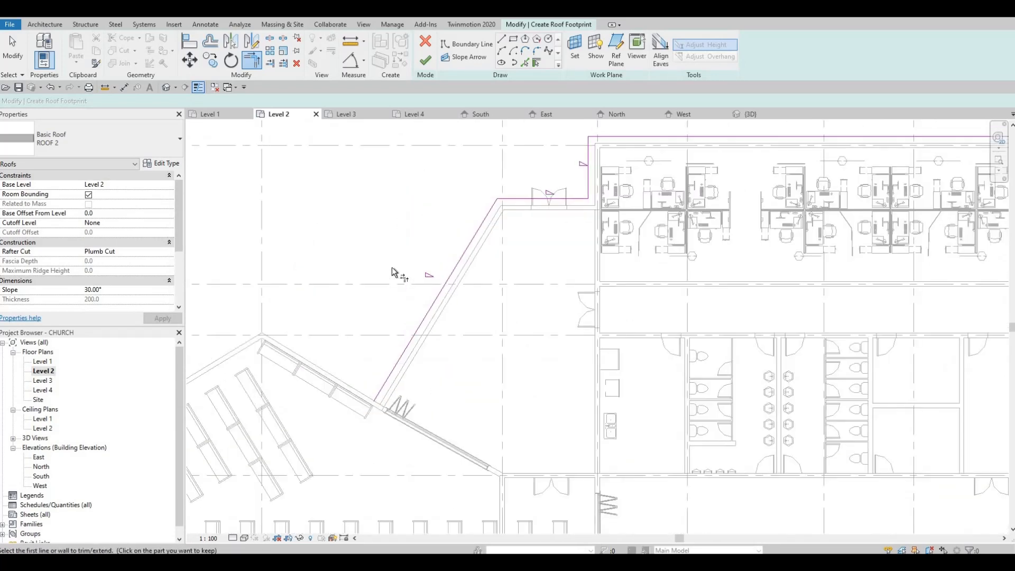
{"action": "middle_click_drag", "start_coordinate": [564, 301], "coordinate": [498, 272]}
{"action": "scroll", "coordinate": [498, 272], "scroll_direction": "down", "scroll_amount": 3}
{"action": "scroll", "coordinate": [661, 227], "scroll_direction": "down", "scroll_amount": 2}
{"action": "middle_click_drag", "start_coordinate": [782, 191], "coordinate": [782, 157]}
{"action": "scroll", "coordinate": [708, 197], "scroll_direction": "up", "scroll_amount": 3}
{"action": "scroll", "coordinate": [576, 273], "scroll_direction": "down", "scroll_amount": 1}
{"action": "middle_click_drag", "start_coordinate": [573, 273], "coordinate": [656, 202]}
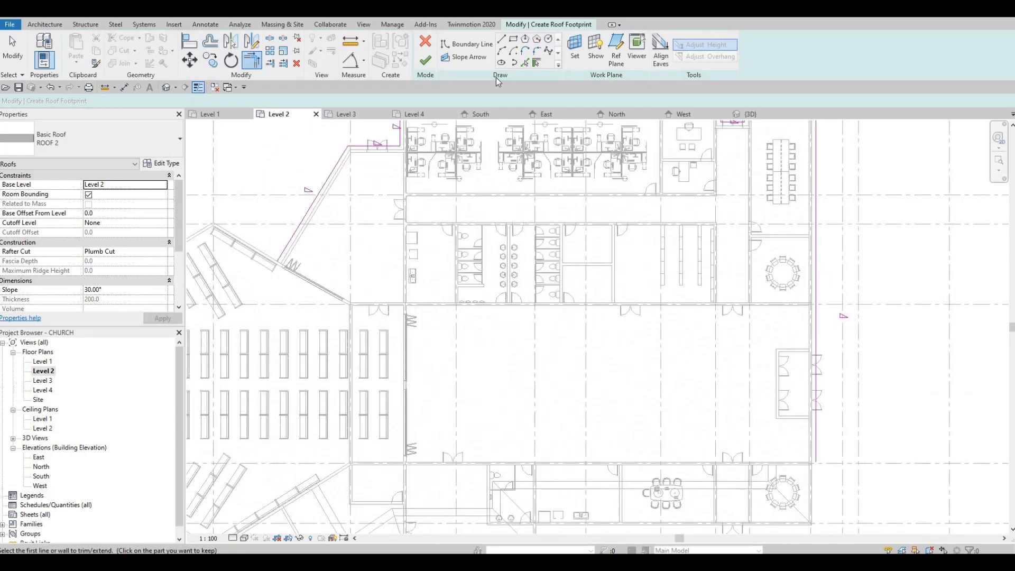
{"action": "left_click", "coordinate": [527, 63]}
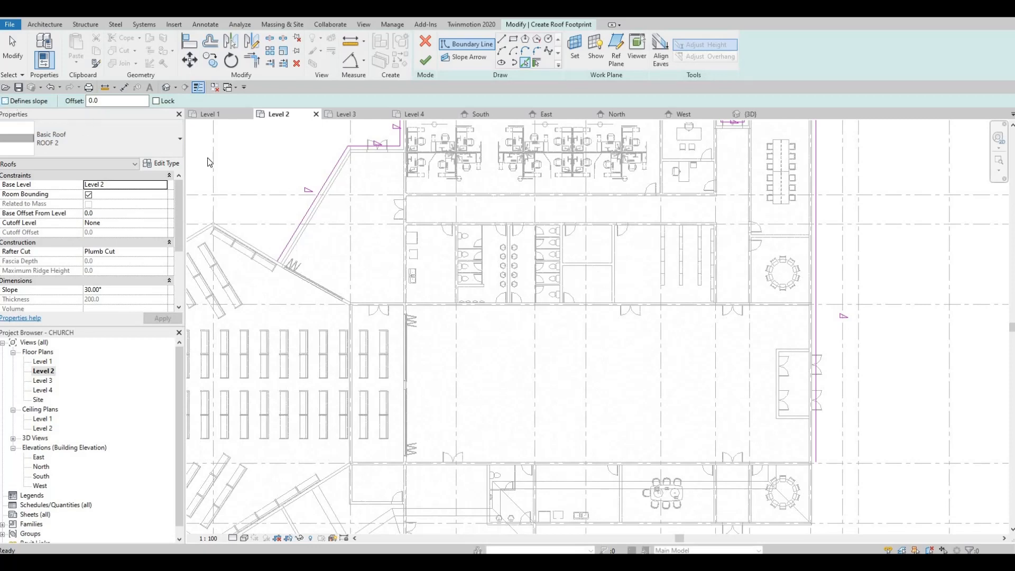
{"action": "scroll", "coordinate": [283, 257], "scroll_direction": "up", "scroll_amount": 5}
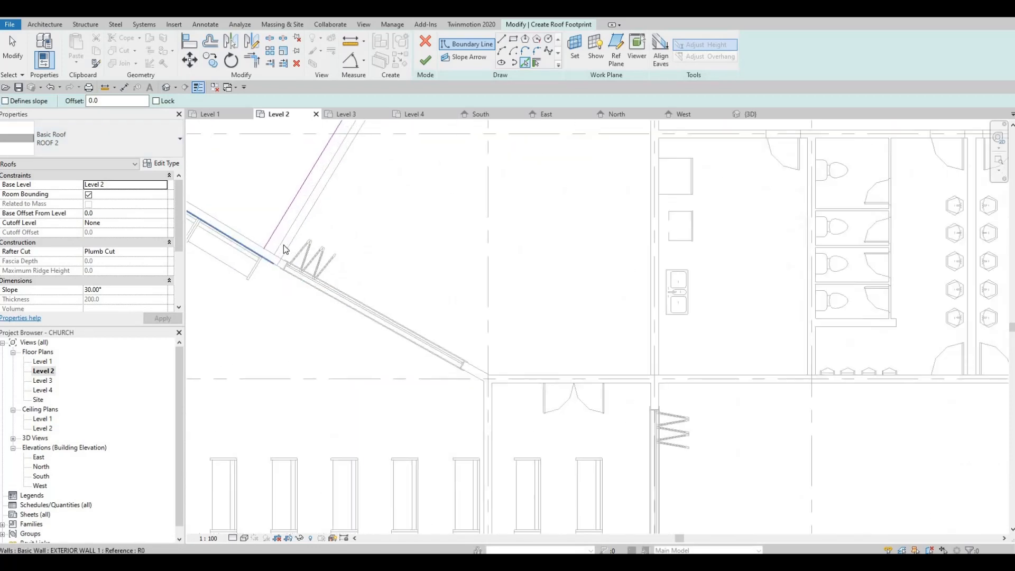
{"action": "scroll", "coordinate": [369, 238], "scroll_direction": "down", "scroll_amount": 4}
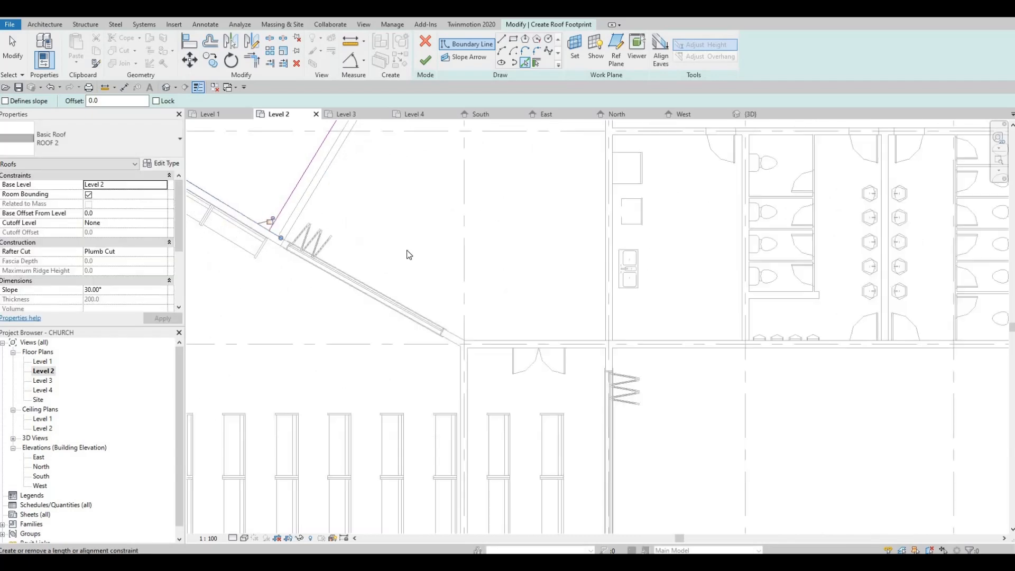
{"action": "scroll", "coordinate": [355, 290], "scroll_direction": "up", "scroll_amount": 4}
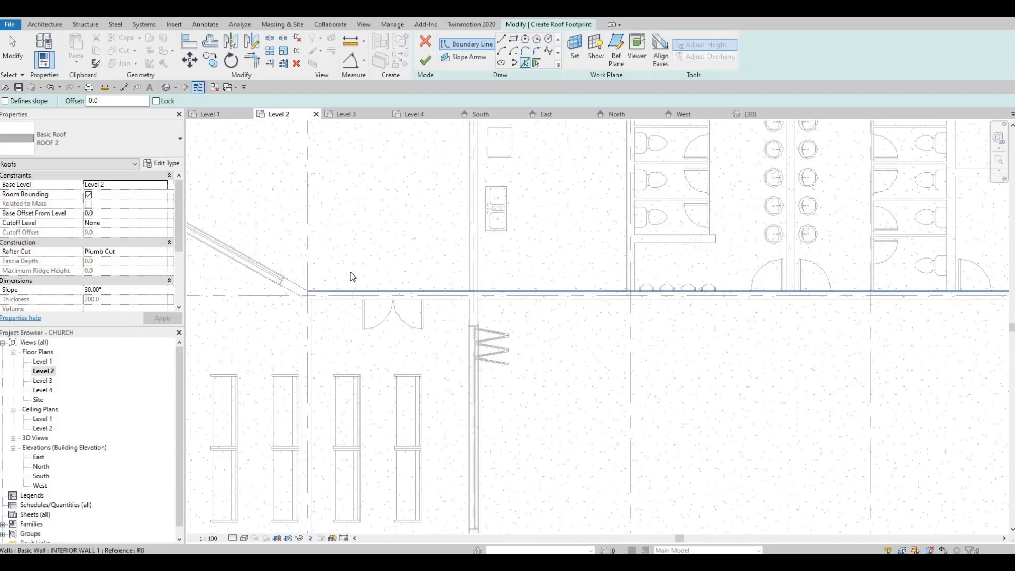
{"action": "scroll", "coordinate": [655, 277], "scroll_direction": "down", "scroll_amount": 5}
{"action": "scroll", "coordinate": [633, 277], "scroll_direction": "up", "scroll_amount": 5}
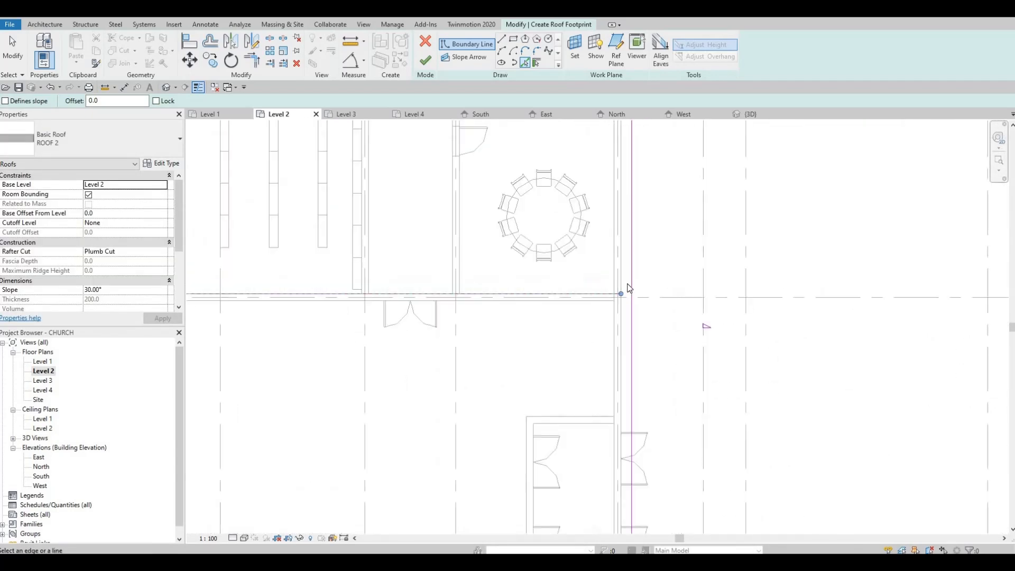
{"action": "scroll", "coordinate": [624, 275], "scroll_direction": "down", "scroll_amount": 2}
{"action": "key", "text": "Escape"}
{"action": "key", "text": "Escape"}
Step: Trim the boundary line along the hall's north wall to a corner with the east boundary line
{"action": "key", "text": "t"}
{"action": "key", "text": "r"}
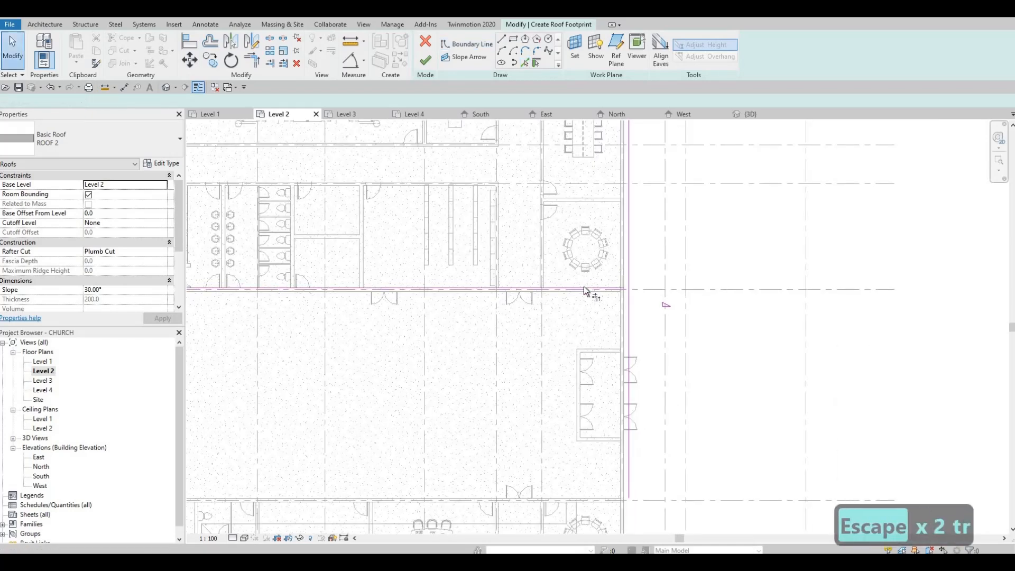
{"action": "left_click", "coordinate": [583, 287]}
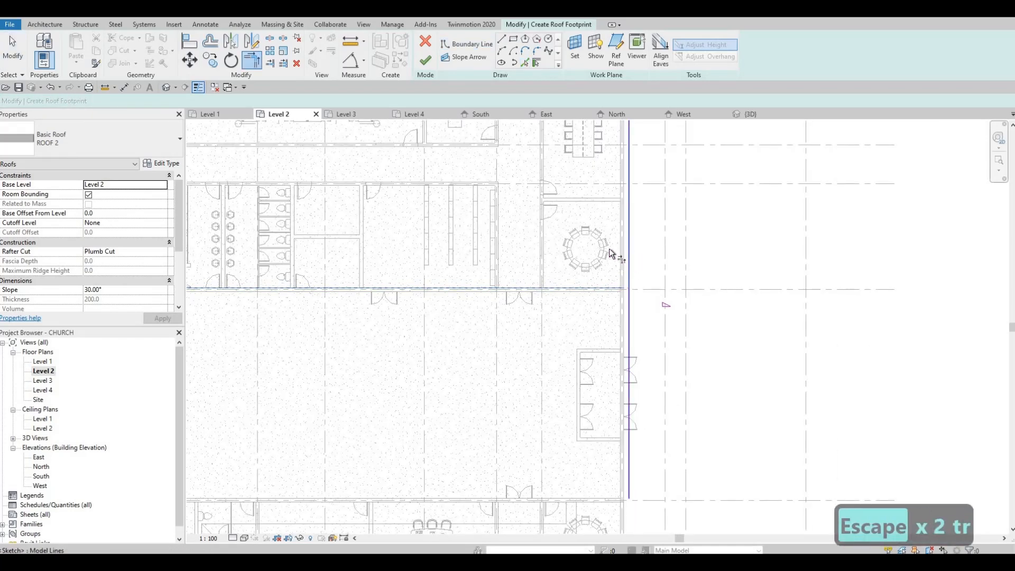
{"action": "scroll", "coordinate": [559, 274], "scroll_direction": "down", "scroll_amount": 3}
{"action": "scroll", "coordinate": [590, 358], "scroll_direction": "up", "scroll_amount": 3}
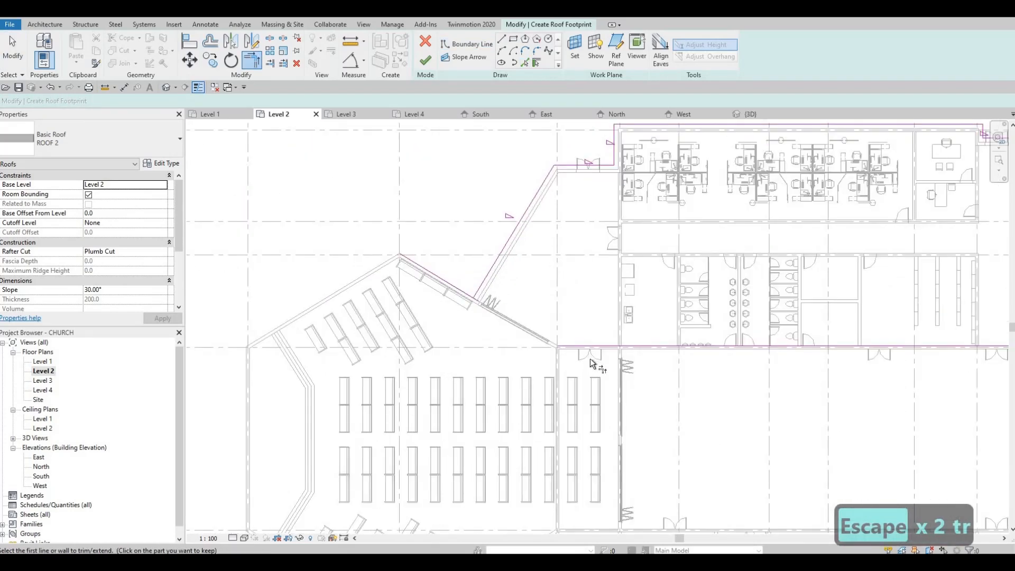
Step: Trim the sanctuary's diagonal wall line to corners with the hall wall line and the slanted northwest boundary, closing the loop
{"action": "left_click", "coordinate": [590, 364]}
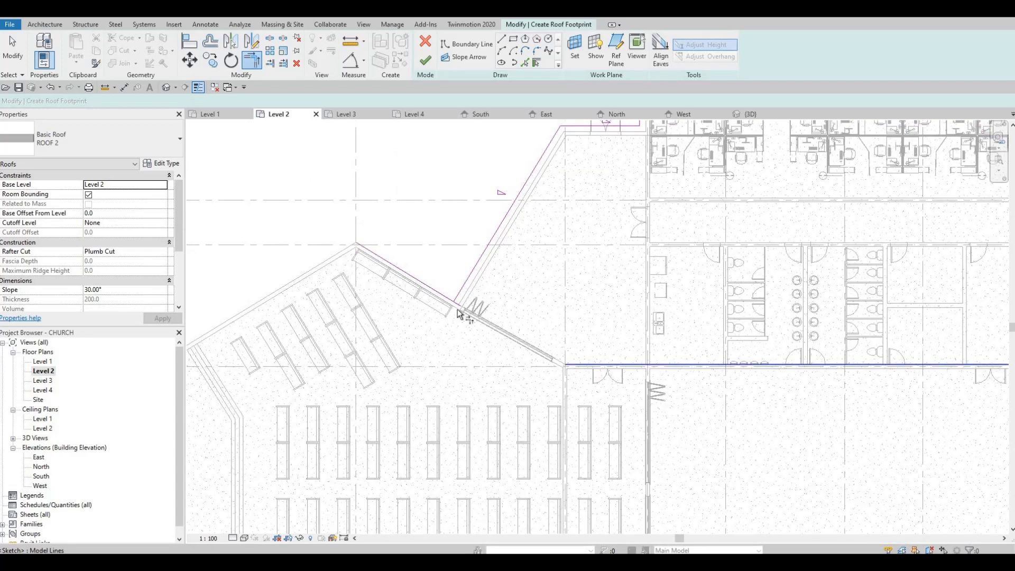
{"action": "left_click", "coordinate": [461, 306]}
{"action": "scroll", "coordinate": [465, 306], "scroll_direction": "up", "scroll_amount": 2}
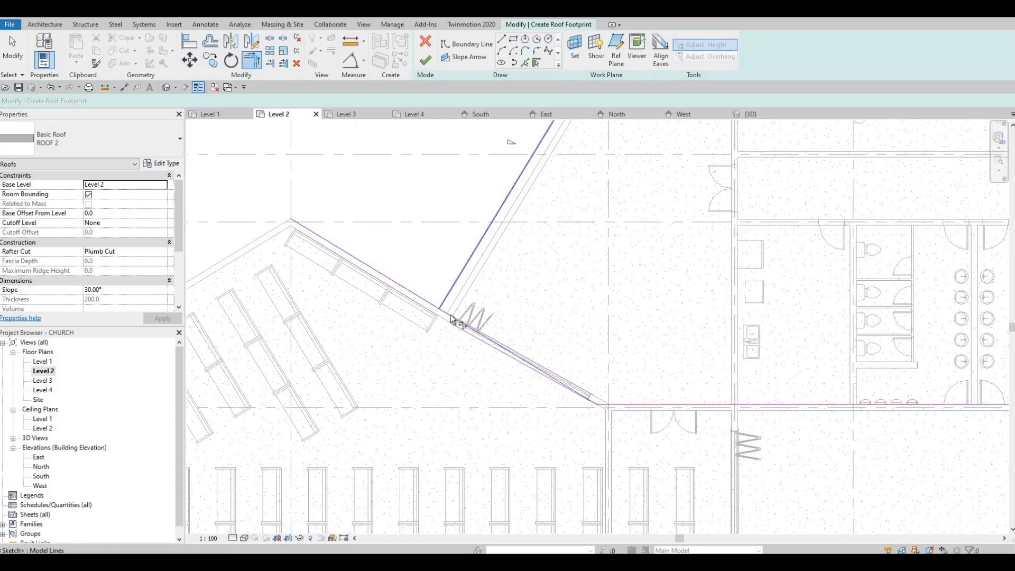
{"action": "scroll", "coordinate": [539, 245], "scroll_direction": "down", "scroll_amount": 2}
{"action": "scroll", "coordinate": [539, 259], "scroll_direction": "down", "scroll_amount": 2}
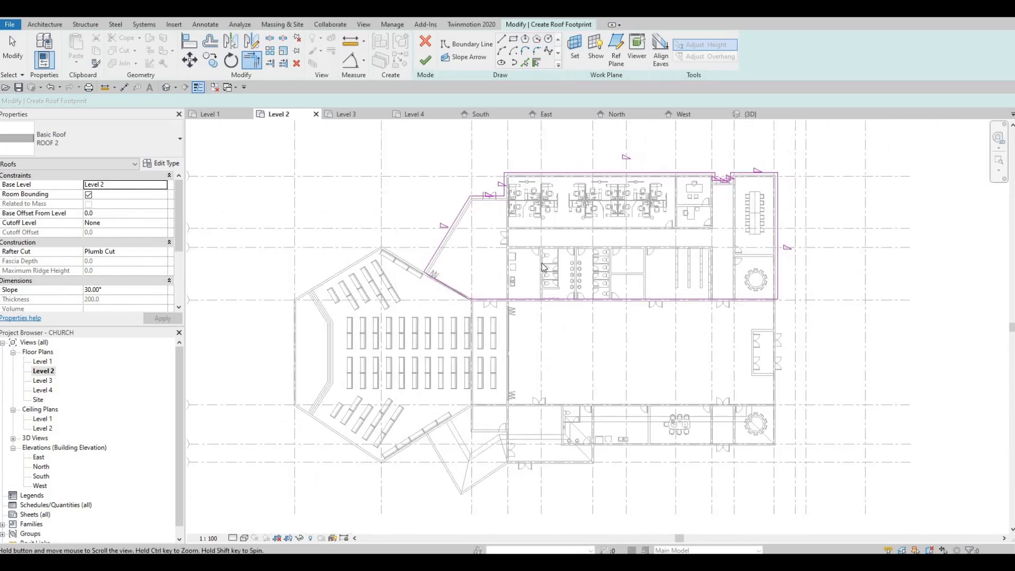
{"action": "key", "text": "Escape"}
{"action": "key", "text": "Escape"}
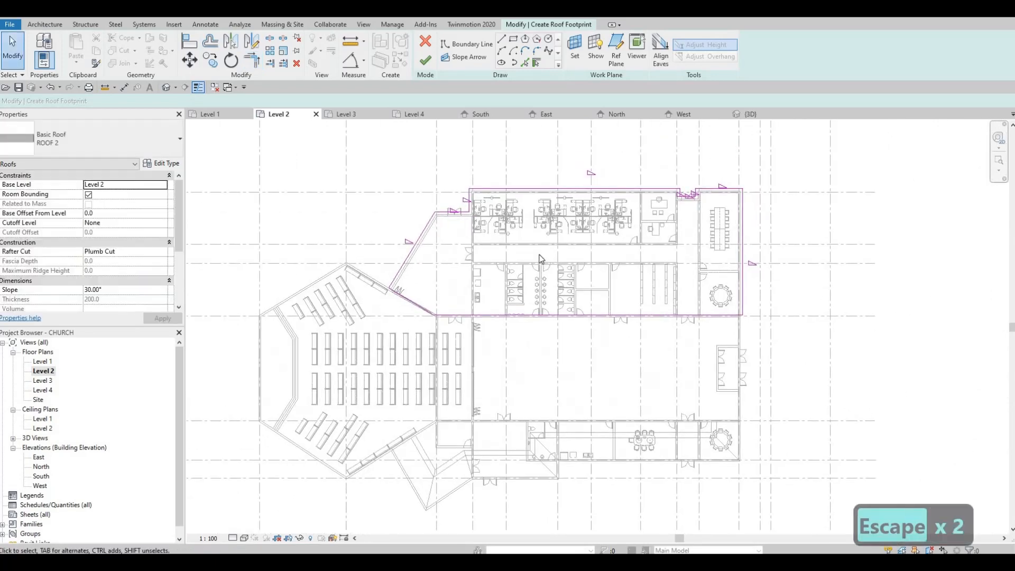
Step: Finish the footprint sketch to create the north wing roof
{"action": "left_click", "coordinate": [426, 62]}
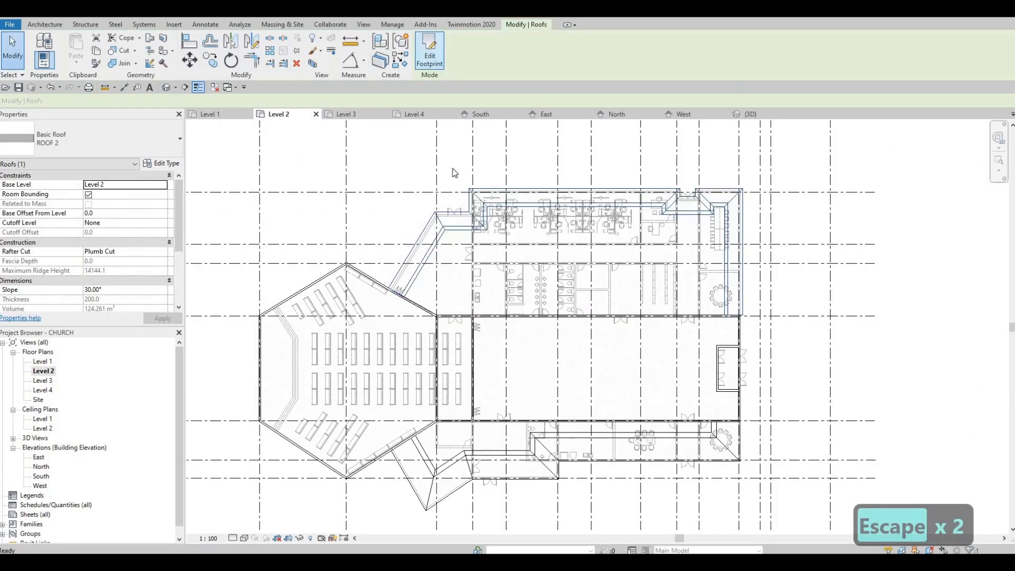
{"action": "key", "text": "Escape"}
{"action": "key", "text": "Escape"}
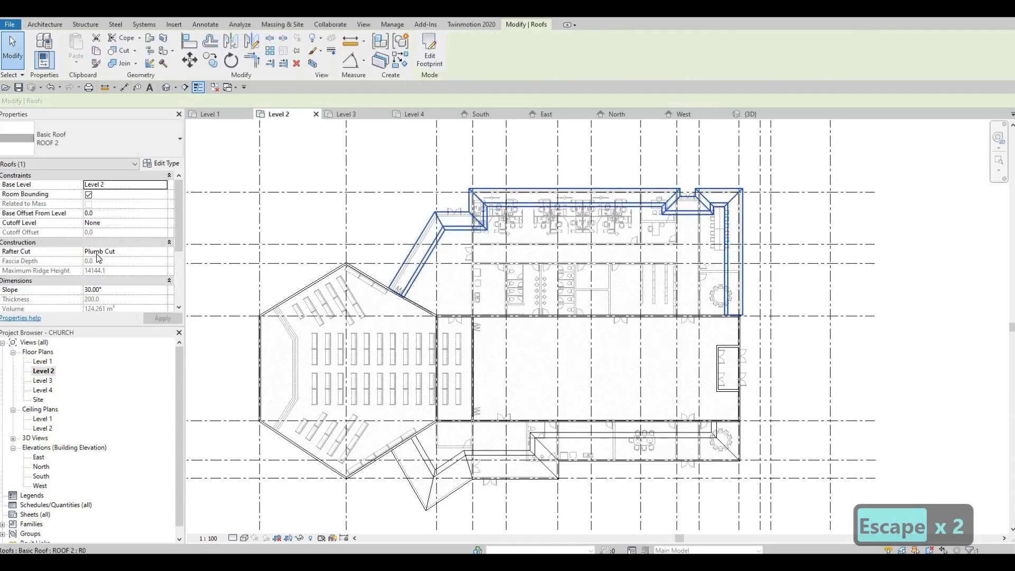
Step: Set the north wing roof's slope to 20° in the Level 2 plan
{"action": "scroll", "coordinate": [101, 262], "scroll_direction": "down", "scroll_amount": 1}
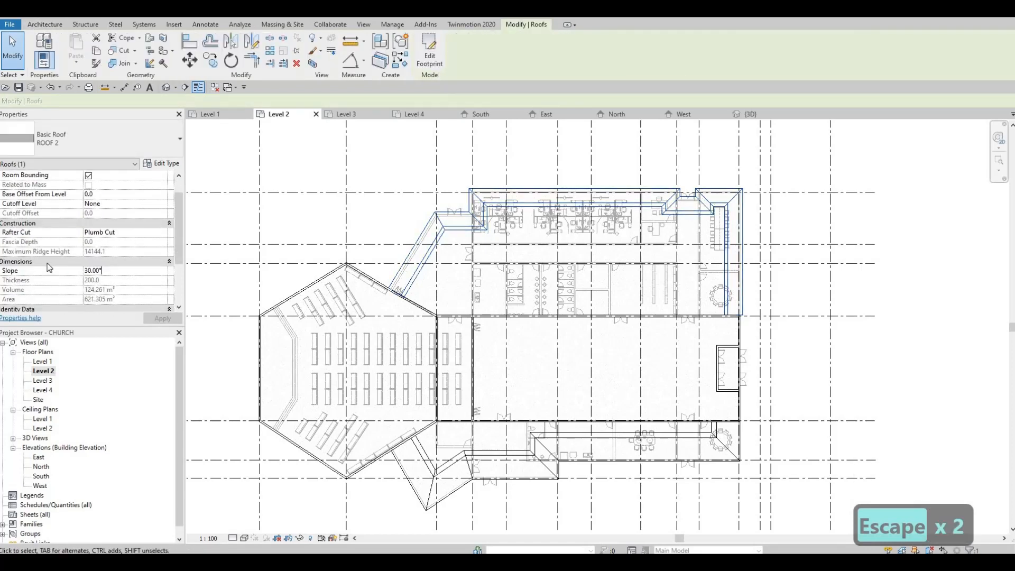
{"action": "type", "text": "20"}
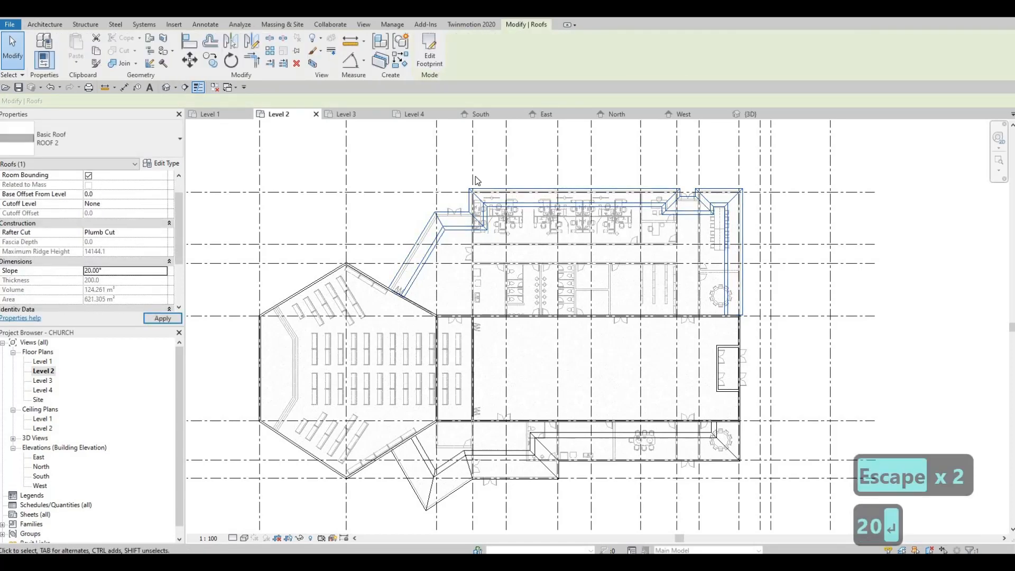
{"action": "key", "text": "Return"}
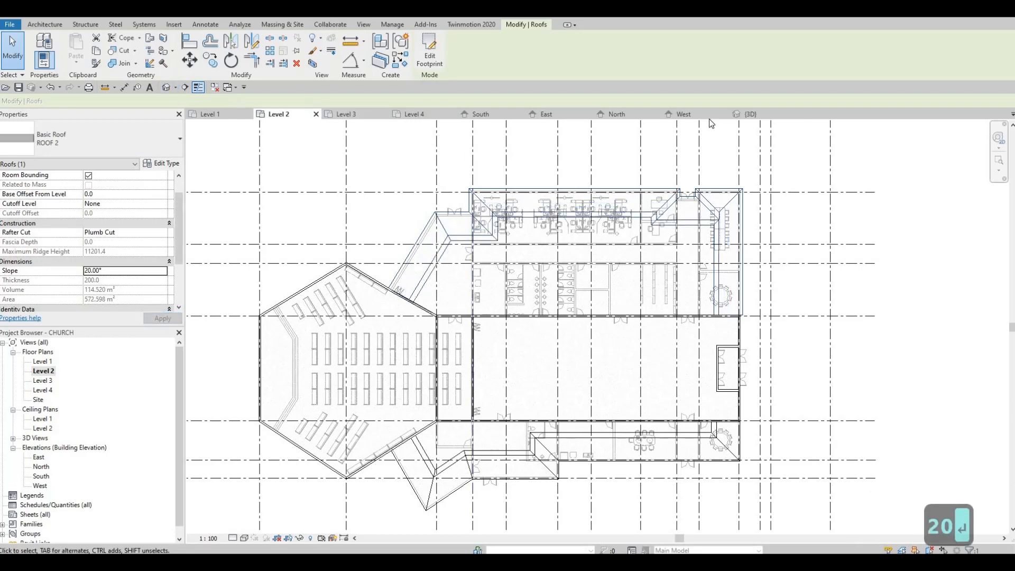
Step: In the 3D view, try shifting the north wing roof's ridge with its shape handle, and undo that and the slope change
{"action": "left_click", "coordinate": [736, 117]}
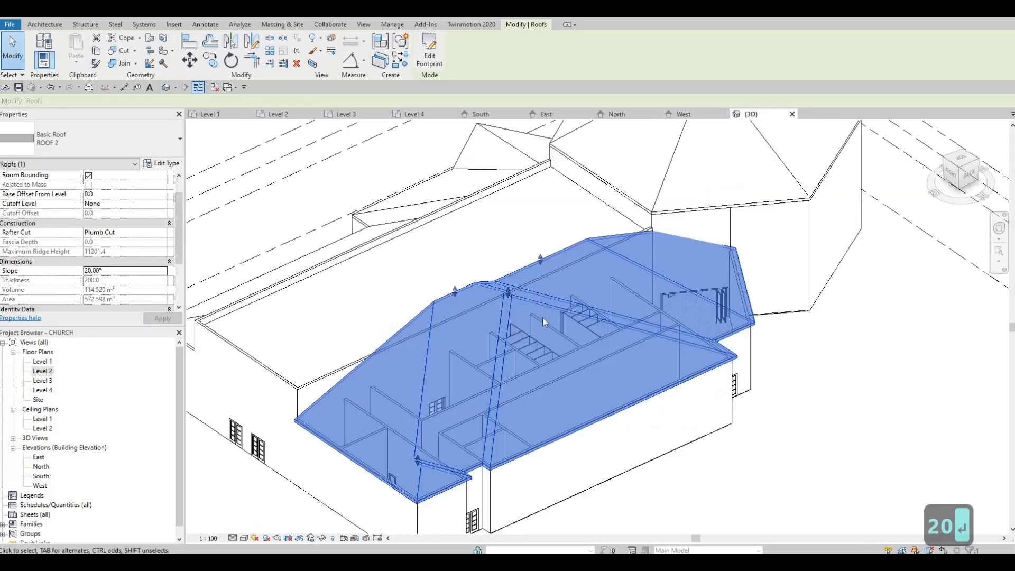
{"action": "key", "text": "Escape"}
{"action": "key", "text": "Escape"}
{"action": "middle_click_drag", "start_coordinate": [729, 229], "coordinate": [536, 198], "text": "shift"}
{"action": "left_click", "coordinate": [585, 211]}
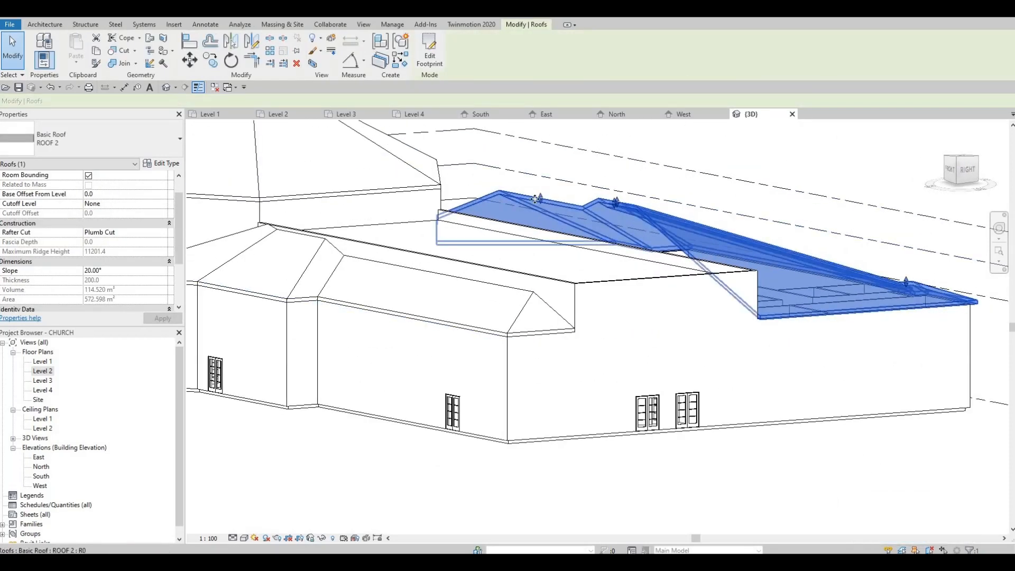
{"action": "scroll", "coordinate": [535, 199], "scroll_direction": "up", "scroll_amount": 2}
{"action": "left_click", "coordinate": [523, 198]}
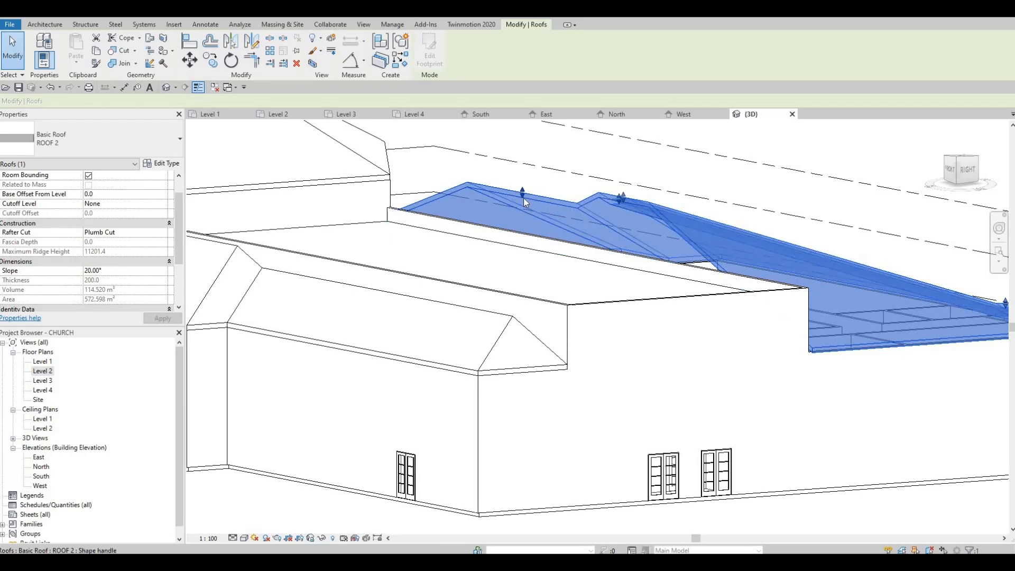
{"action": "left_click_drag", "start_coordinate": [521, 201], "coordinate": [520, 204]}
{"action": "key", "text": "ctrl+z"}
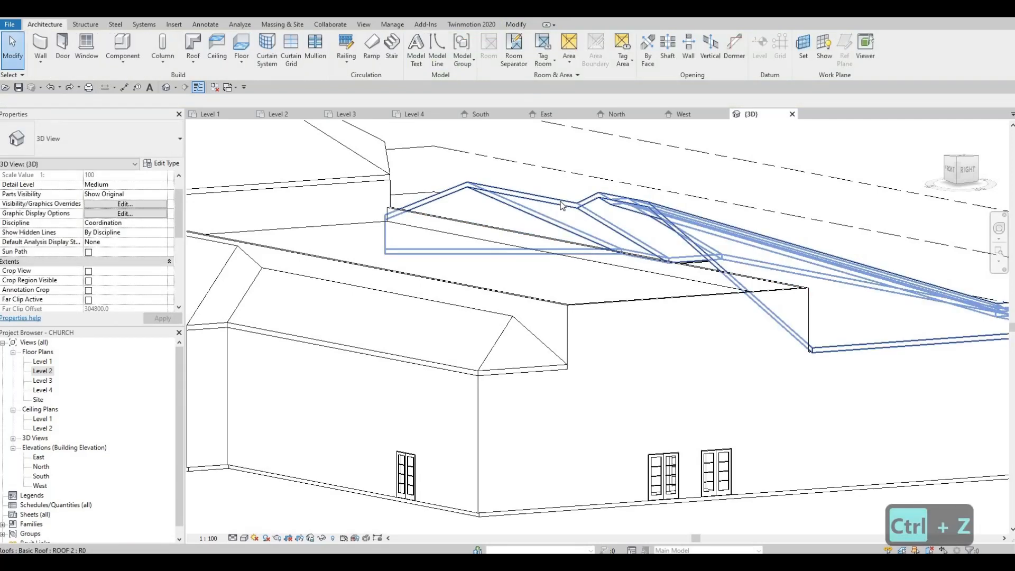
{"action": "key", "text": "ctrl+z"}
Step: Try a 10° slope on the north wing roof
{"action": "left_click", "coordinate": [575, 155]}
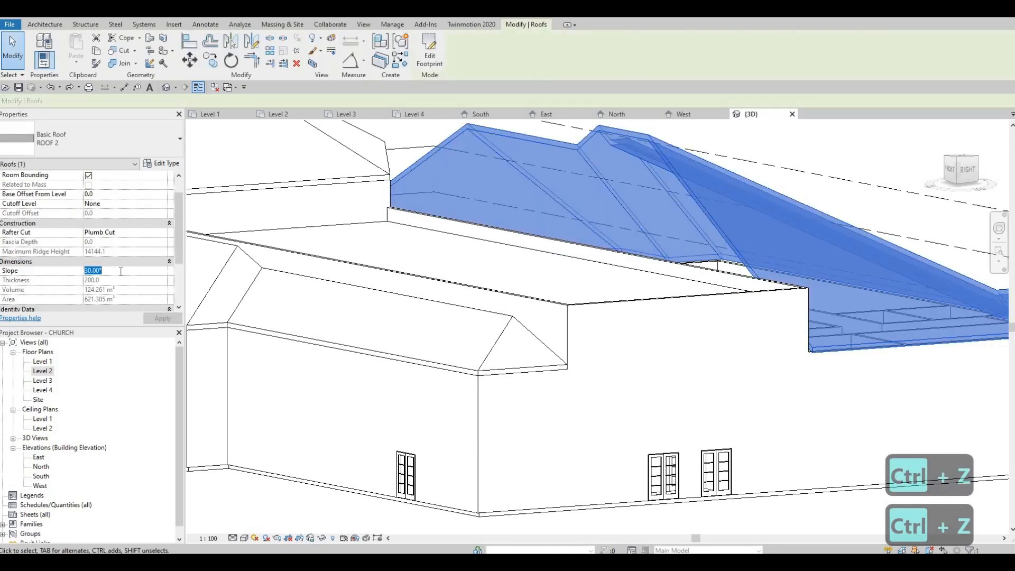
{"action": "type", "text": "15"}
{"action": "key", "text": "BackSpace"}
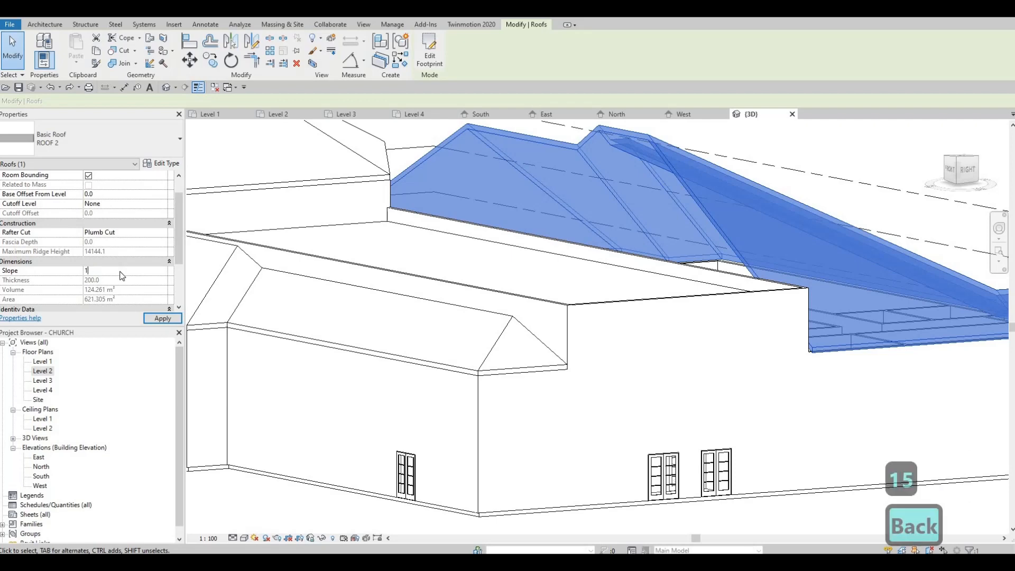
{"action": "type", "text": "0"}
{"action": "key", "text": "Return"}
{"action": "left_click", "coordinate": [171, 319]}
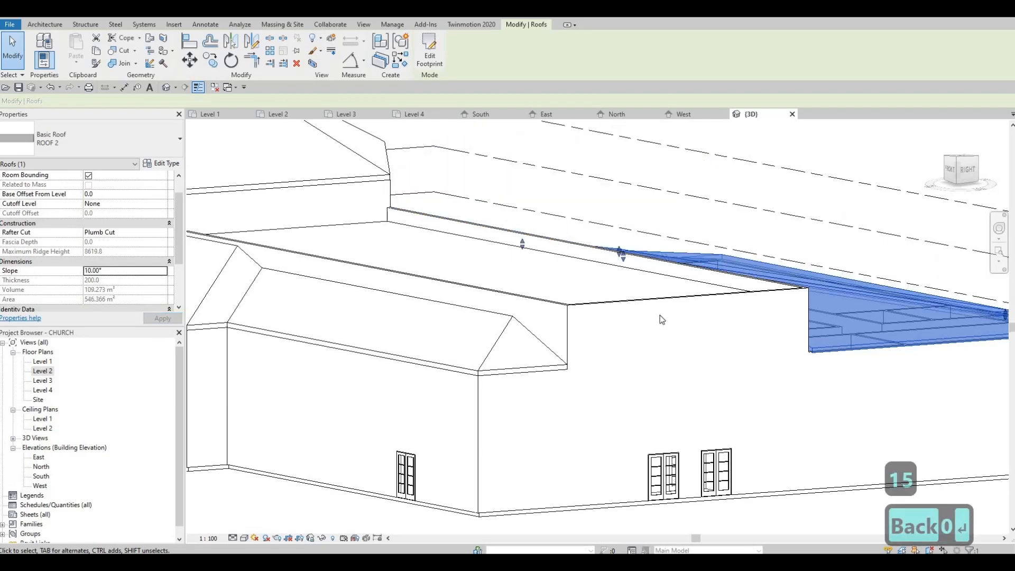
{"action": "key", "text": "Escape"}
Step: Reselect the north wing roof in 3D and apply a slope of 20°
{"action": "middle_click_drag", "start_coordinate": [653, 345], "coordinate": [528, 325], "text": "shift"}
{"action": "middle_click_drag", "start_coordinate": [626, 279], "coordinate": [580, 298], "text": "shift"}
{"action": "left_click", "coordinate": [458, 289]}
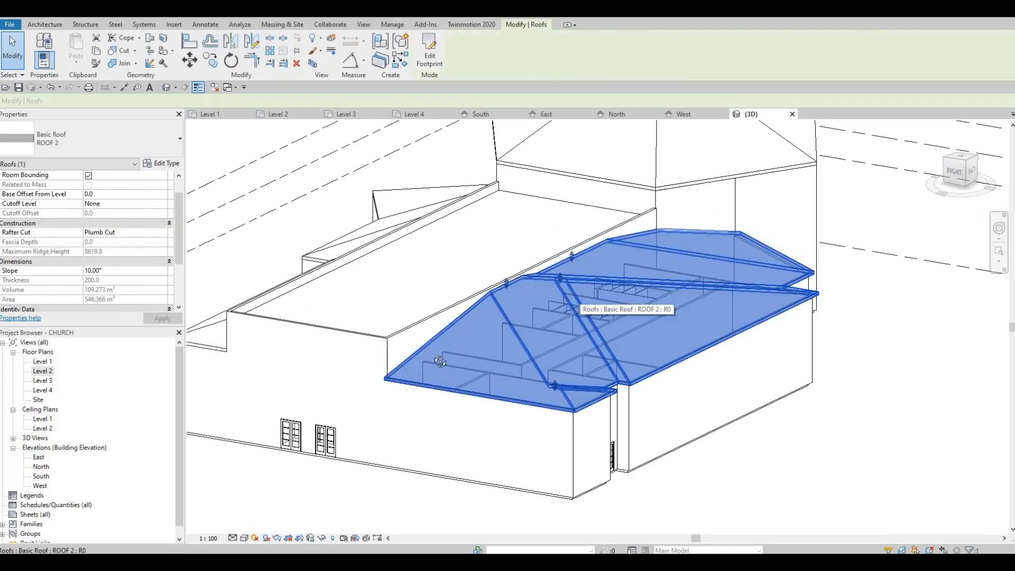
{"action": "middle_click_drag", "start_coordinate": [332, 404], "coordinate": [122, 272], "text": "shift"}
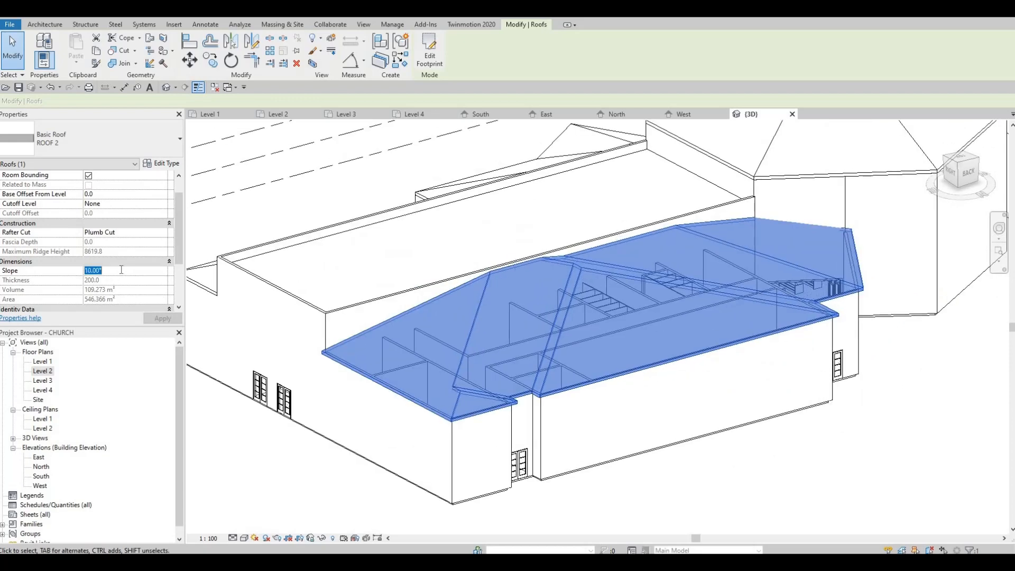
{"action": "type", "text": "20"}
{"action": "key", "text": "Return"}
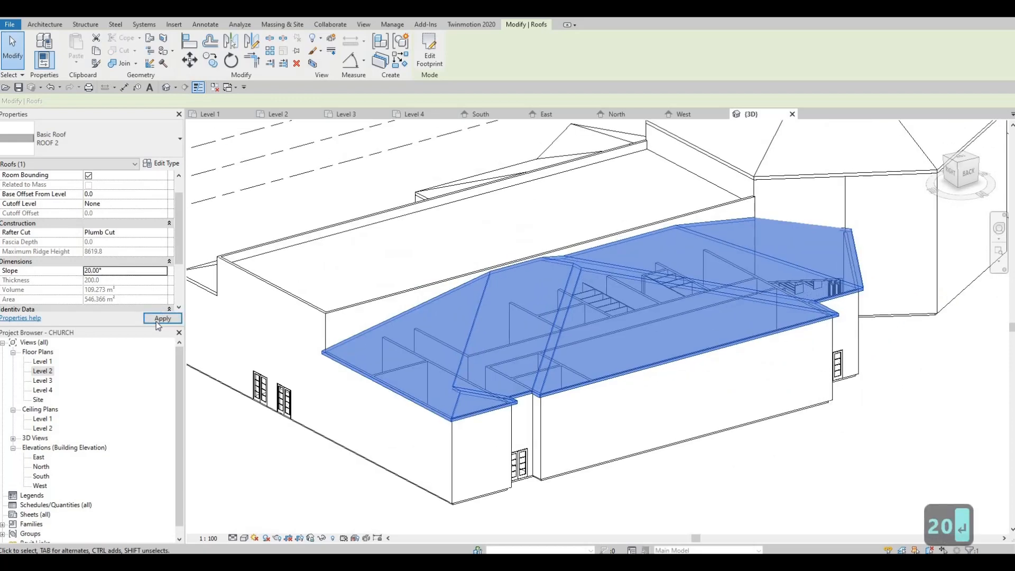
{"action": "left_click", "coordinate": [157, 319]}
{"action": "key", "text": "Escape"}
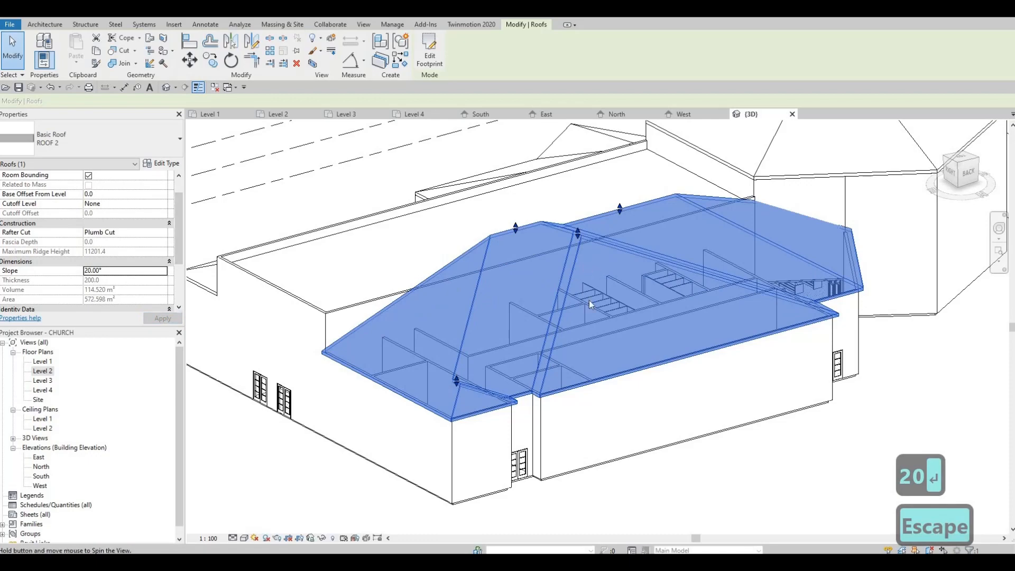
{"action": "mouse_move", "coordinate": [592, 271]}
{"action": "middle_mouse_down", "text": "shift"}
{"action": "mouse_move", "coordinate": [601, 328]}
{"action": "mouse_move", "coordinate": [627, 187]}
{"action": "mouse_move", "coordinate": [605, 236]}
{"action": "mouse_move", "coordinate": [501, 275]}
{"action": "mouse_move", "coordinate": [508, 225]}
{"action": "mouse_move", "coordinate": [661, 153]}
{"action": "mouse_move", "coordinate": [665, 181]}
{"action": "mouse_move", "coordinate": [770, 242]}
{"action": "mouse_move", "coordinate": [590, 295]}
{"action": "middle_mouse_up", "text": "shift"}
{"action": "key", "text": "Escape"}
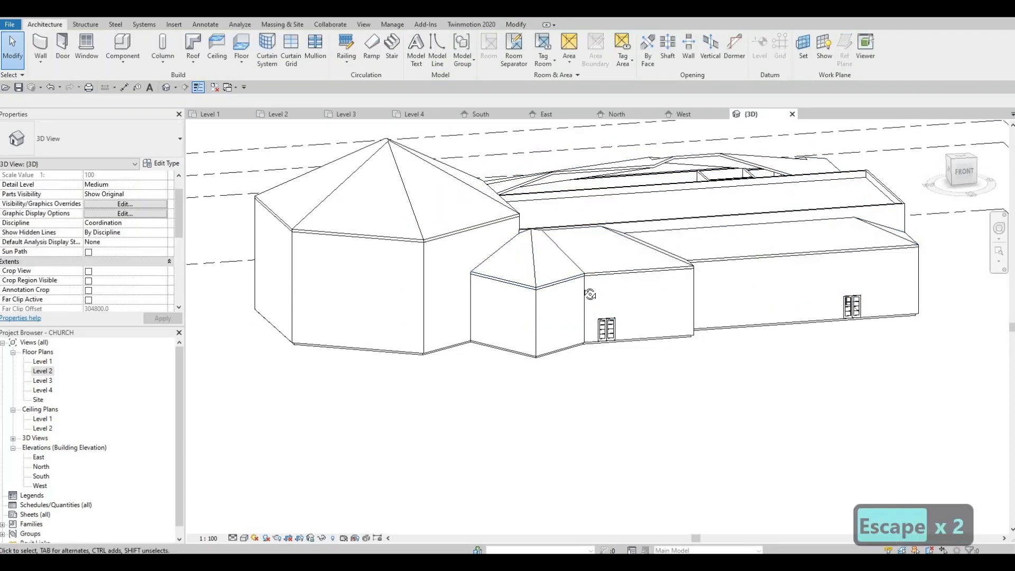
Step: Open the north wing roof's footprint for editing and switch to the Level 2 plan
{"action": "middle_click_drag", "start_coordinate": [464, 297], "coordinate": [486, 229], "text": "shift"}
{"action": "scroll", "coordinate": [486, 229], "scroll_direction": "up", "scroll_amount": 3}
{"action": "middle_click_drag", "start_coordinate": [437, 317], "coordinate": [416, 188], "text": "shift"}
{"action": "scroll", "coordinate": [416, 188], "scroll_direction": "up", "scroll_amount": 3}
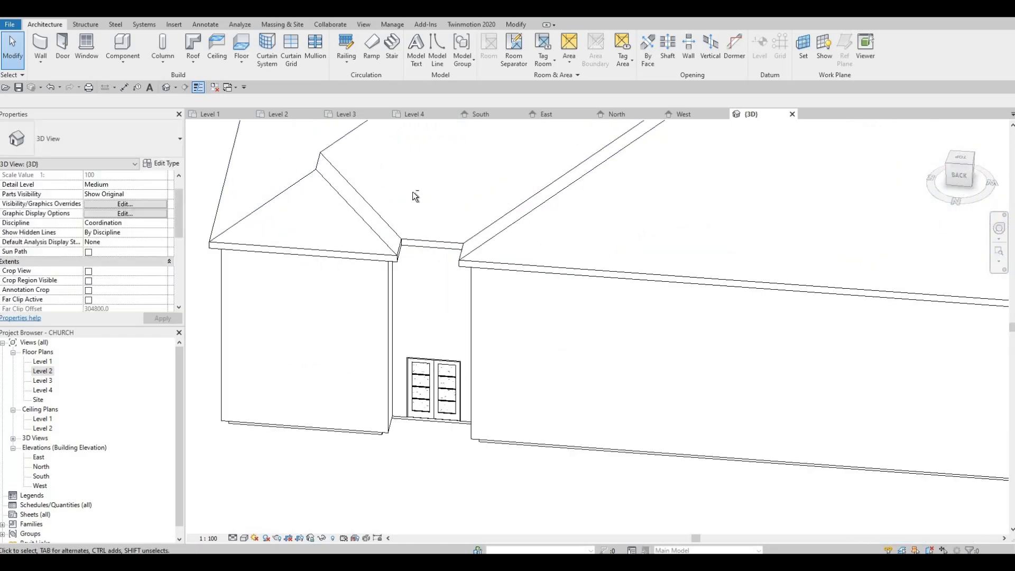
{"action": "middle_click_drag", "start_coordinate": [465, 239], "coordinate": [417, 277], "text": "shift"}
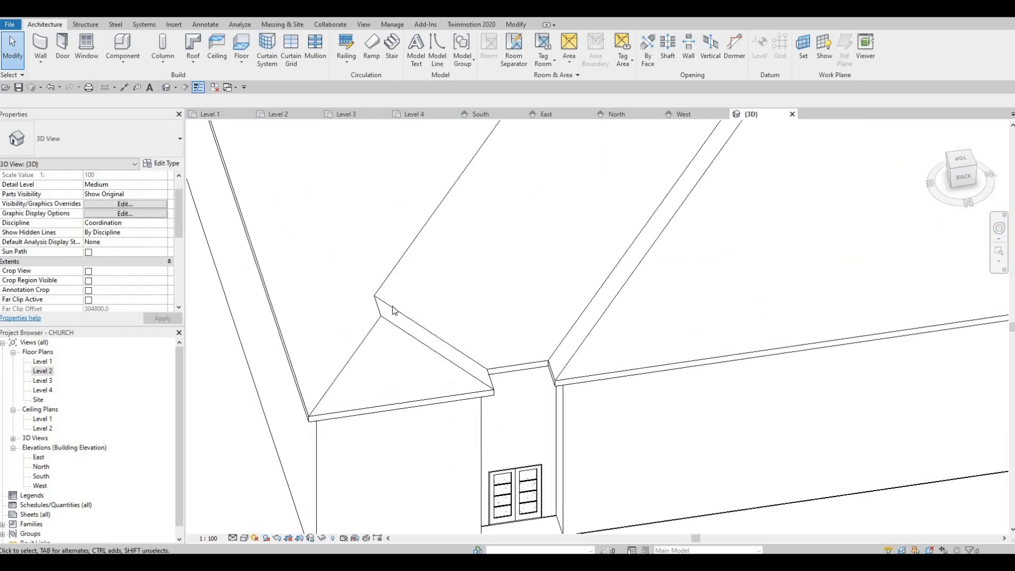
{"action": "left_click", "coordinate": [416, 276]}
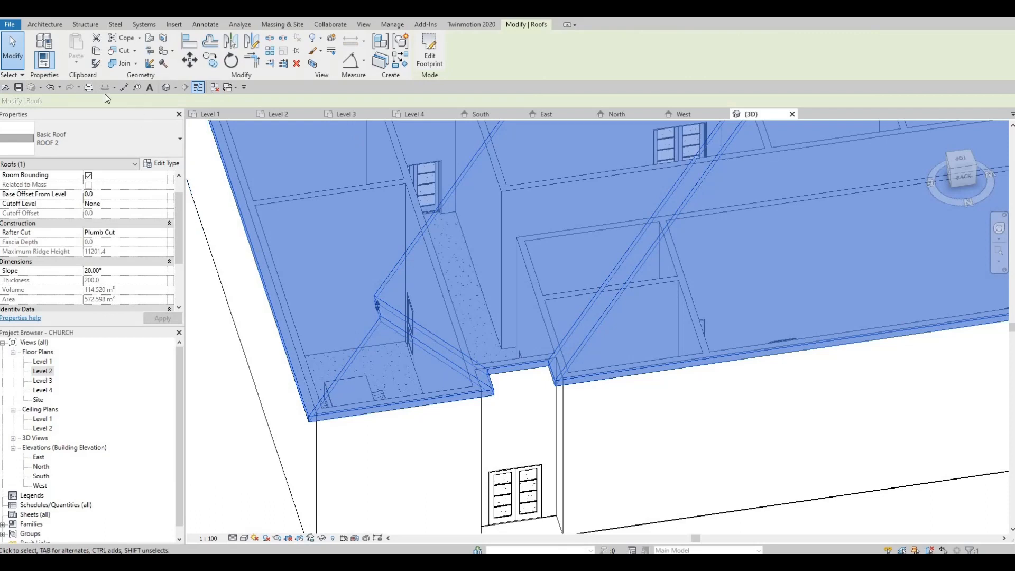
{"action": "left_click", "coordinate": [435, 58]}
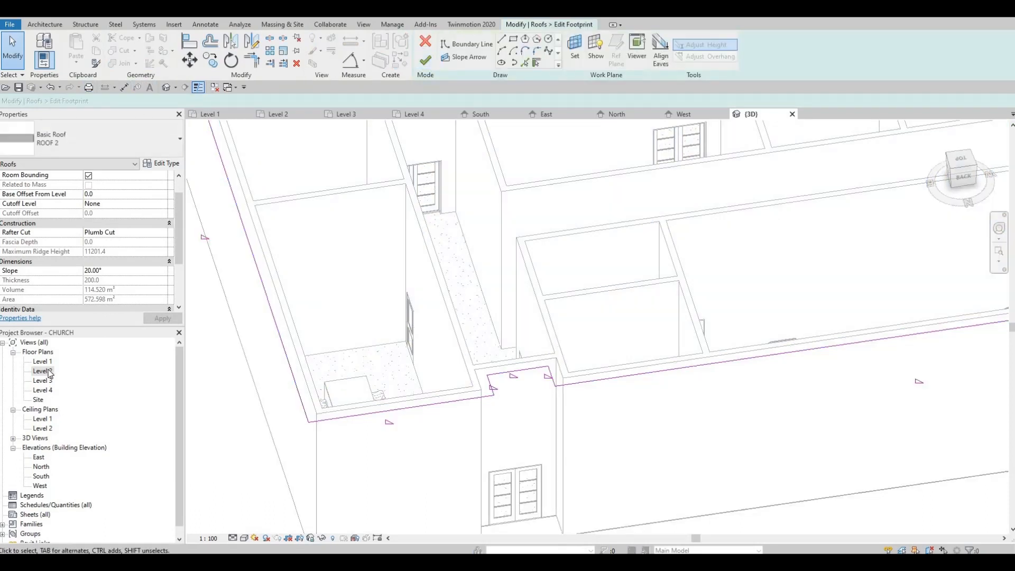
{"action": "left_click", "coordinate": [42, 371]}
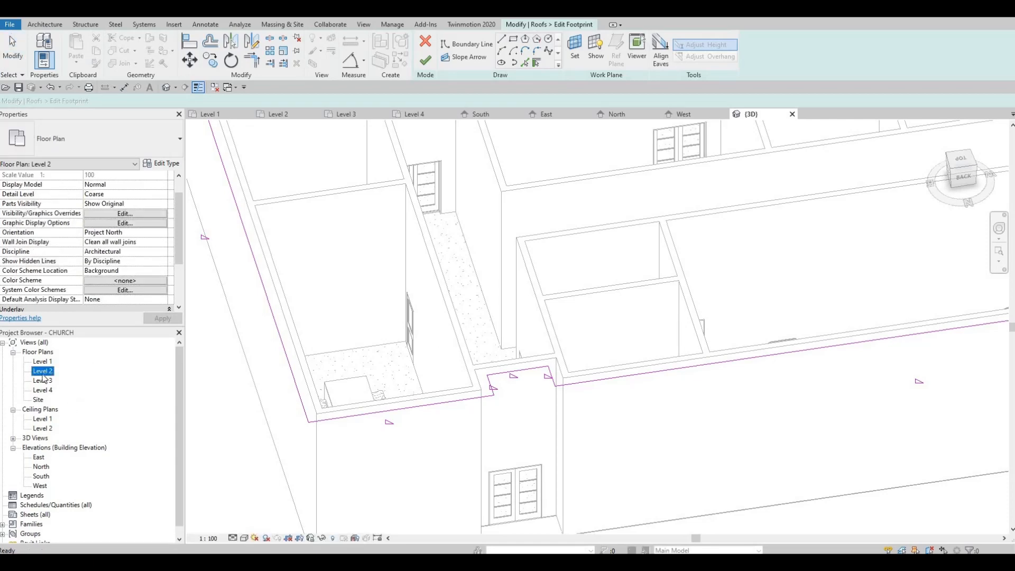
{"action": "double_click", "coordinate": [43, 372]}
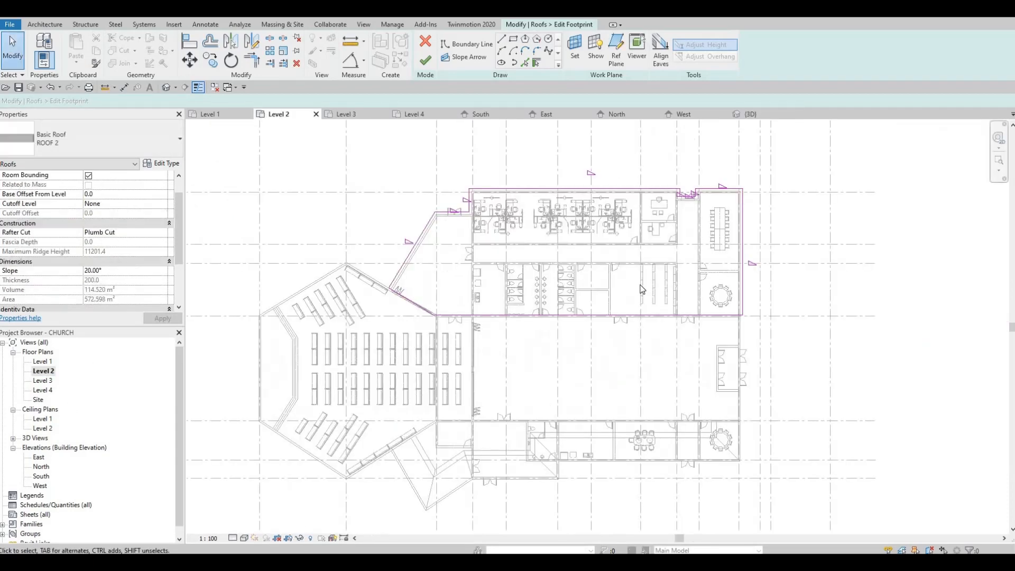
Step: Delete the boundary lines around the north entrance recess and the short north boundary segment east of it
{"action": "scroll", "coordinate": [673, 209], "scroll_direction": "up", "scroll_amount": 3}
{"action": "scroll", "coordinate": [602, 254], "scroll_direction": "up", "scroll_amount": 4}
{"action": "key", "text": "Escape"}
{"action": "key", "text": "Escape"}
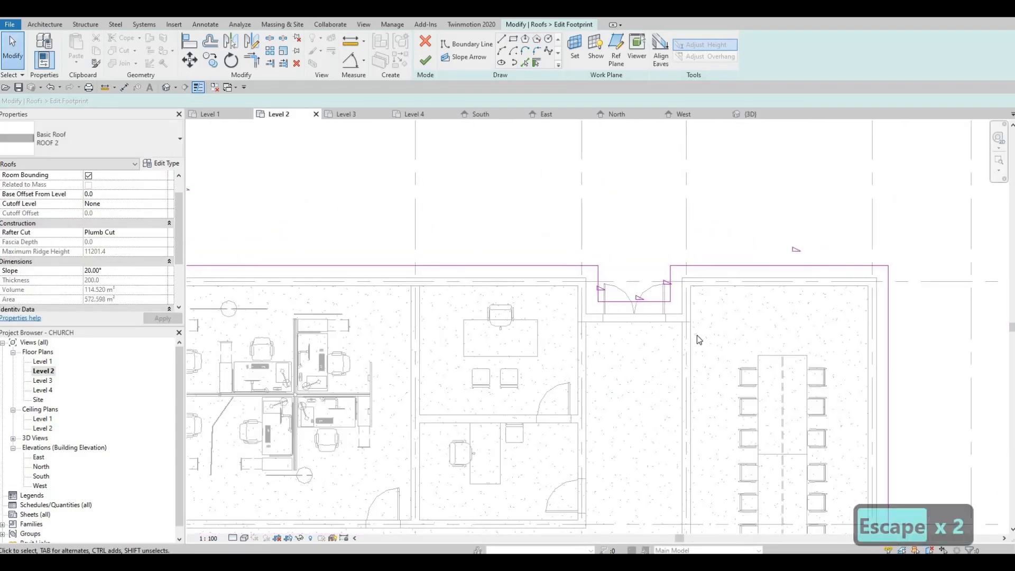
{"action": "left_click_drag", "start_coordinate": [569, 239], "coordinate": [684, 329]}
{"action": "key", "text": "Delete"}
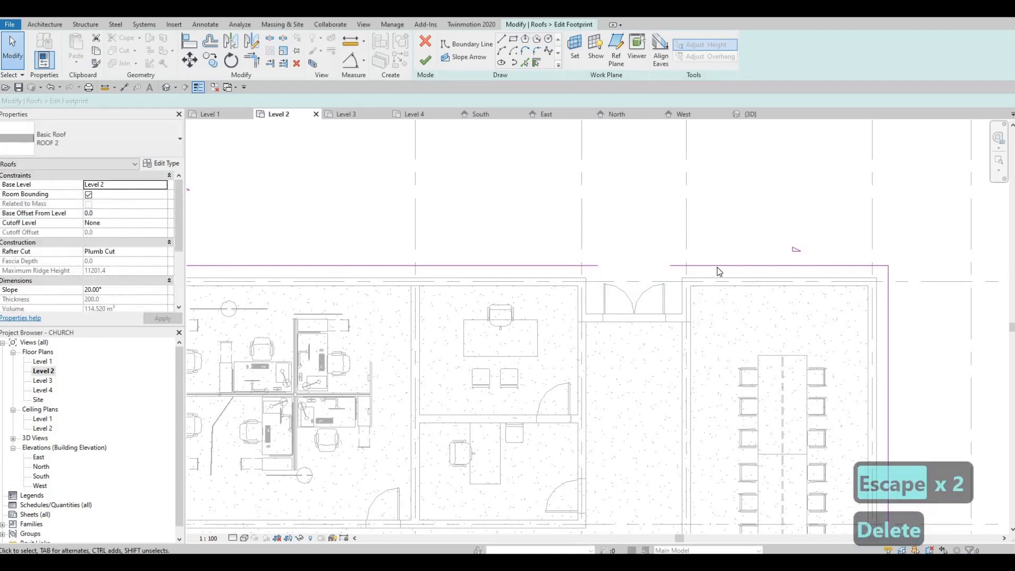
{"action": "left_click", "coordinate": [715, 267]}
{"action": "key", "text": "Delete"}
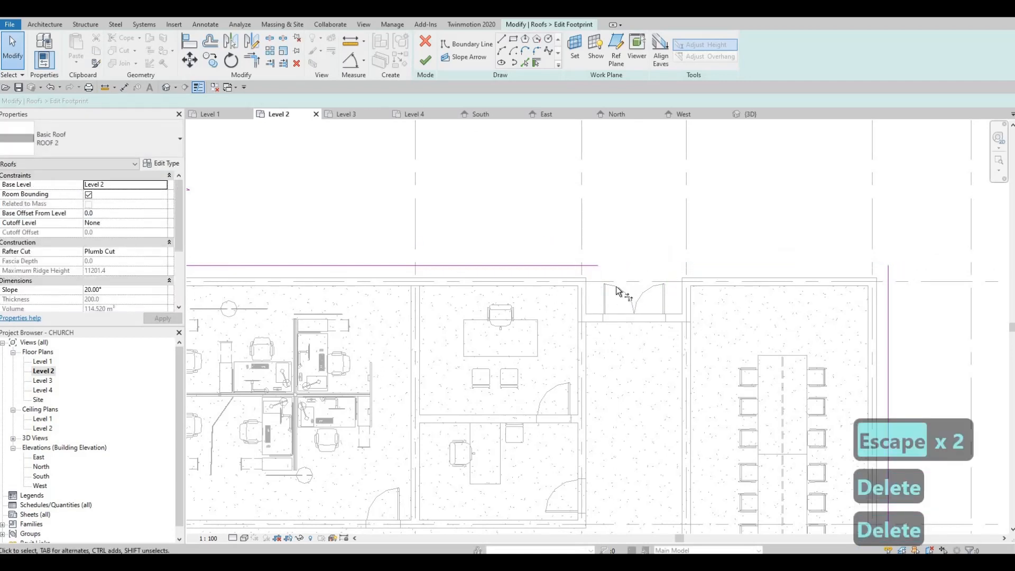
Step: Trim/extend the remaining north boundary line to a corner with the east boundary, finish the footprint and return to 3D
{"action": "key", "text": "t"}
{"action": "key", "text": "r"}
{"action": "left_click", "coordinate": [577, 265]}
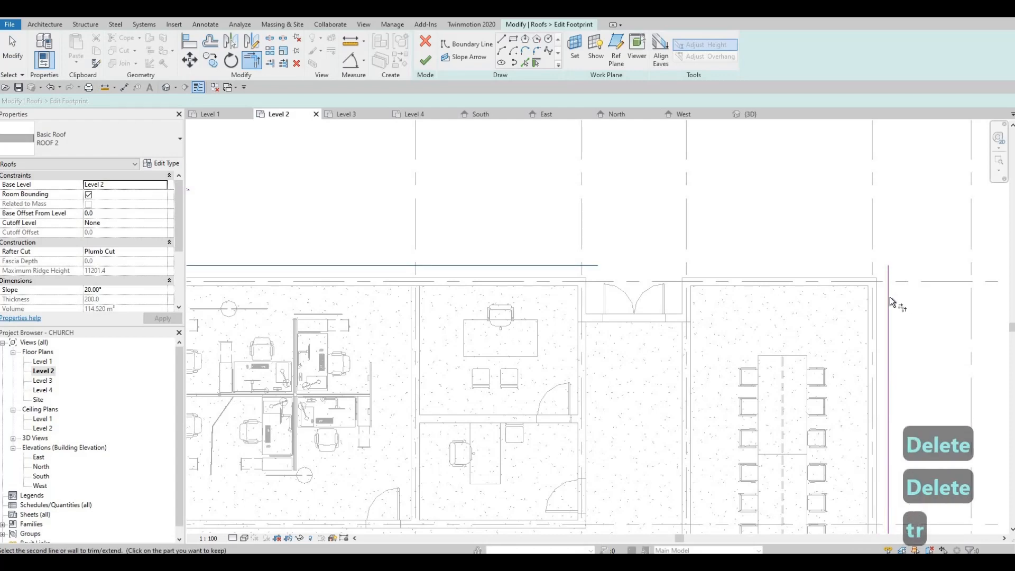
{"action": "left_click", "coordinate": [887, 296]}
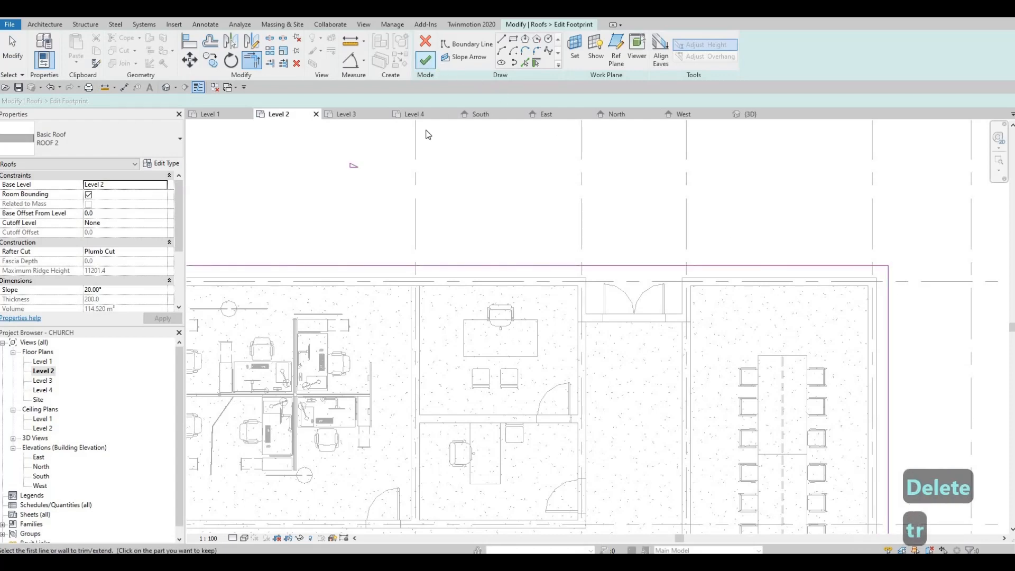
{"action": "left_click", "coordinate": [425, 60]}
{"action": "left_click", "coordinate": [166, 87]}
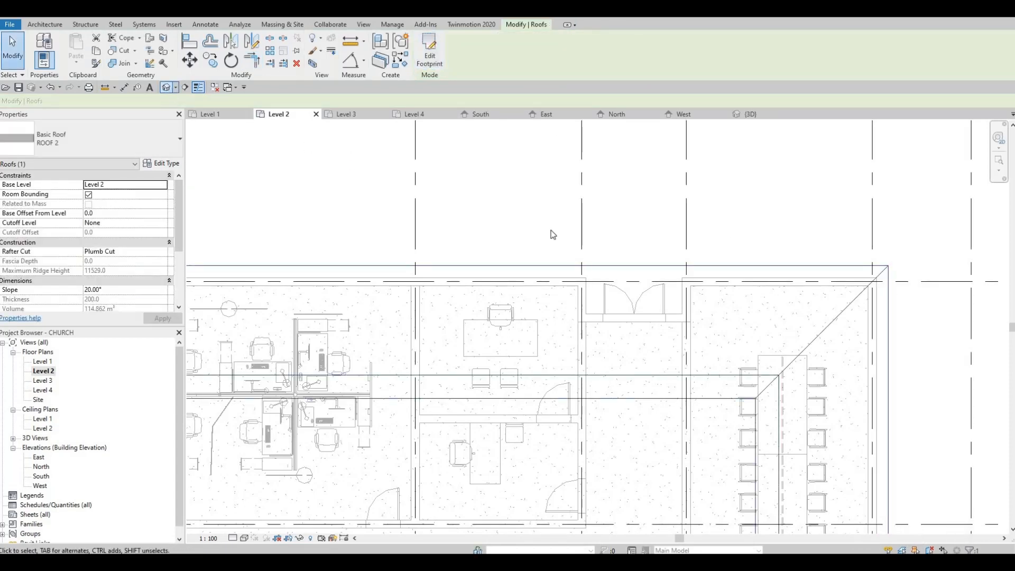
Step: Set the slope of the reshaped north wing roof to 15°
{"action": "scroll", "coordinate": [588, 297], "scroll_direction": "down", "scroll_amount": 5}
{"action": "middle_click_drag", "start_coordinate": [740, 254], "coordinate": [664, 243], "text": "shift"}
{"action": "left_click", "coordinate": [664, 244]}
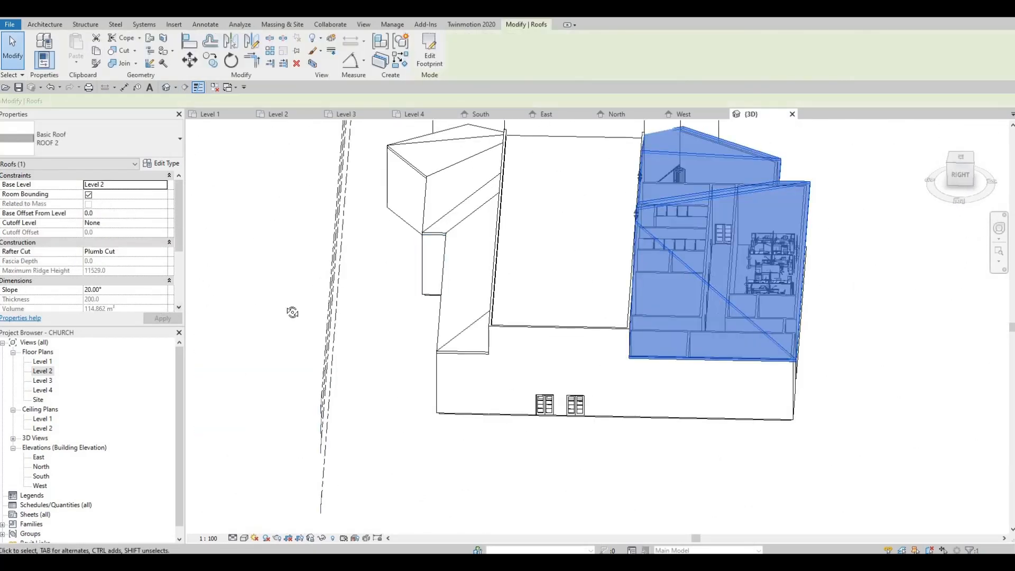
{"action": "middle_click_drag", "start_coordinate": [458, 263], "coordinate": [348, 258], "text": "shift"}
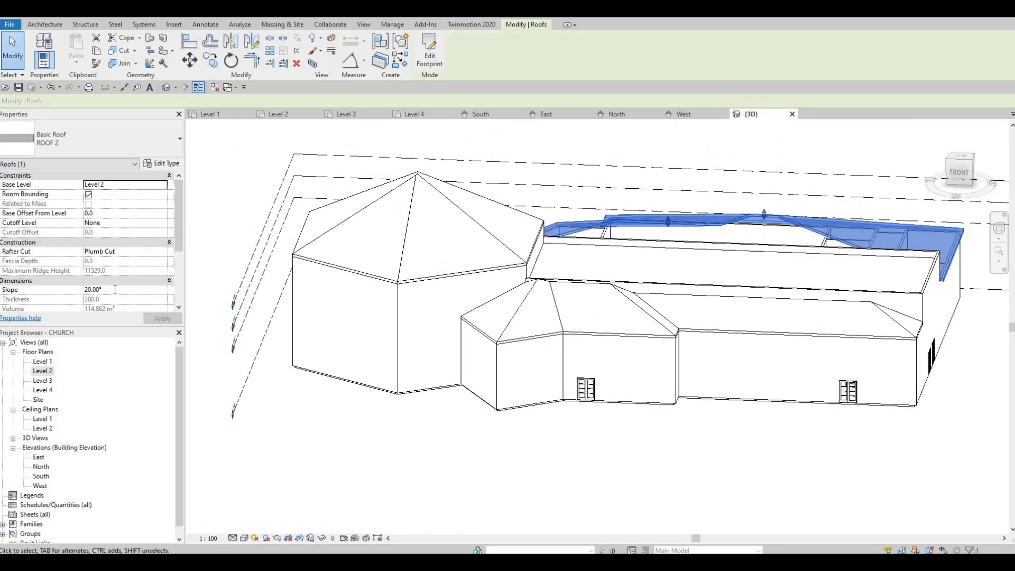
{"action": "left_click", "coordinate": [115, 289]}
{"action": "type", "text": "15"}
{"action": "key", "text": "Return"}
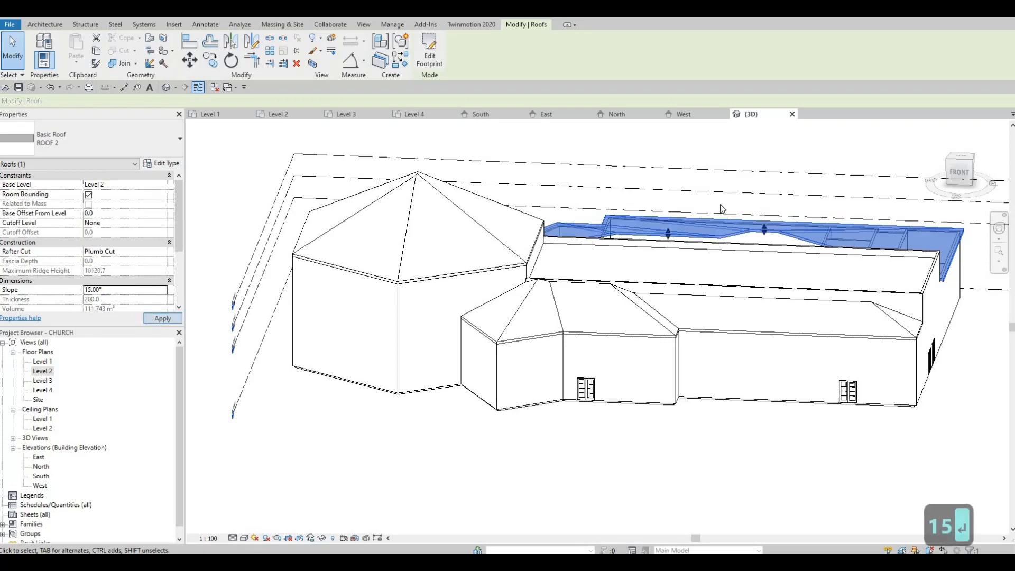
Step: Lower the north wing roof's ridge with its shape handle to the edge of the adjoining hall roof
{"action": "scroll", "coordinate": [719, 285], "scroll_direction": "up", "scroll_amount": 5}
{"action": "scroll", "coordinate": [714, 274], "scroll_direction": "up", "scroll_amount": 2}
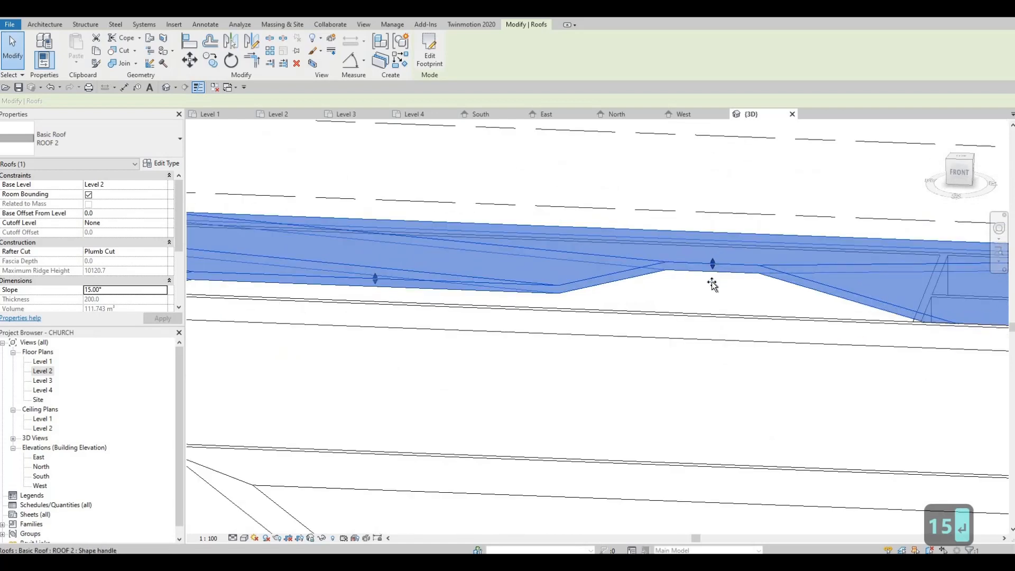
{"action": "left_click_drag", "start_coordinate": [711, 281], "coordinate": [708, 314]}
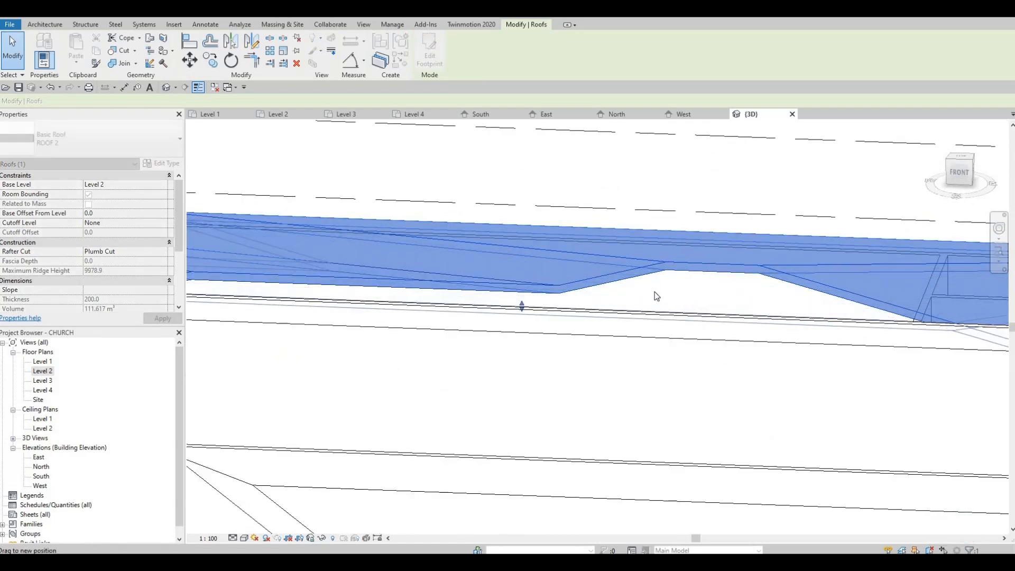
{"action": "key", "text": "Escape"}
{"action": "scroll", "coordinate": [607, 344], "scroll_direction": "down", "scroll_amount": 2}
{"action": "middle_click_drag", "start_coordinate": [792, 318], "coordinate": [736, 381], "text": "shift"}
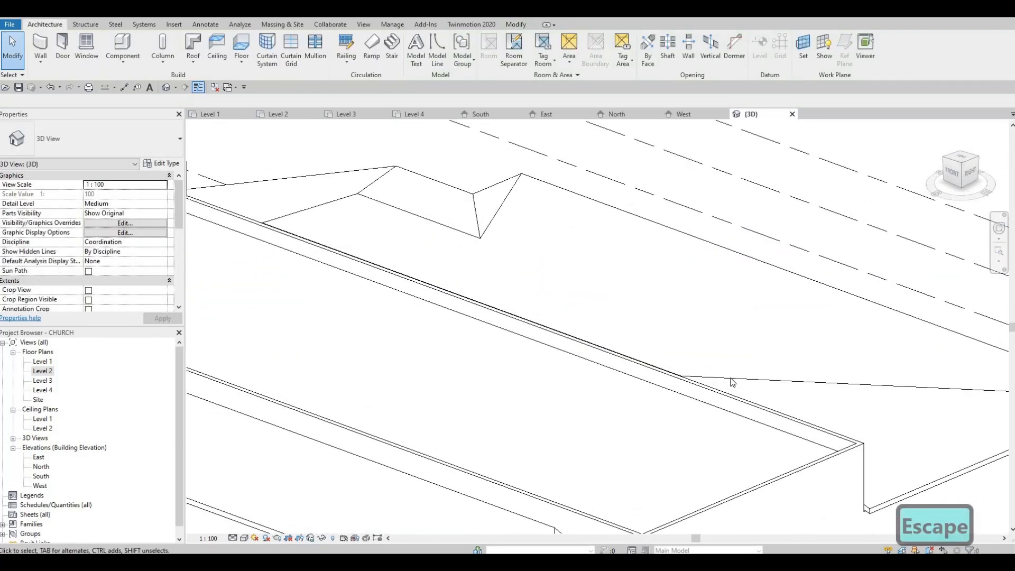
Step: Examine the north wing roof's properties and how its ridge meets the hall roof from several sides
{"action": "left_click", "coordinate": [244, 315]}
{"action": "scroll", "coordinate": [132, 290], "scroll_direction": "down", "scroll_amount": 3}
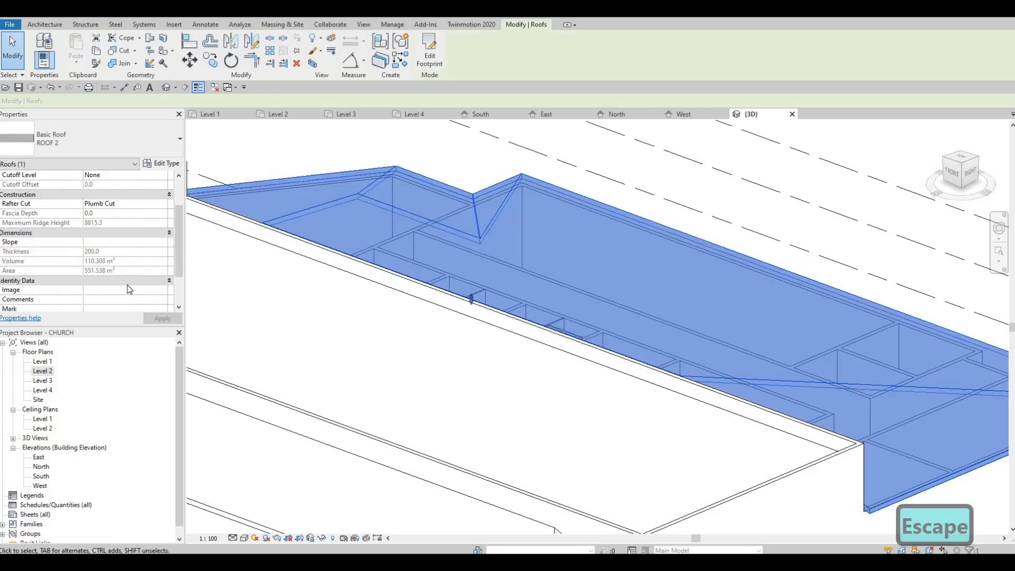
{"action": "scroll", "coordinate": [127, 286], "scroll_direction": "up", "scroll_amount": 3}
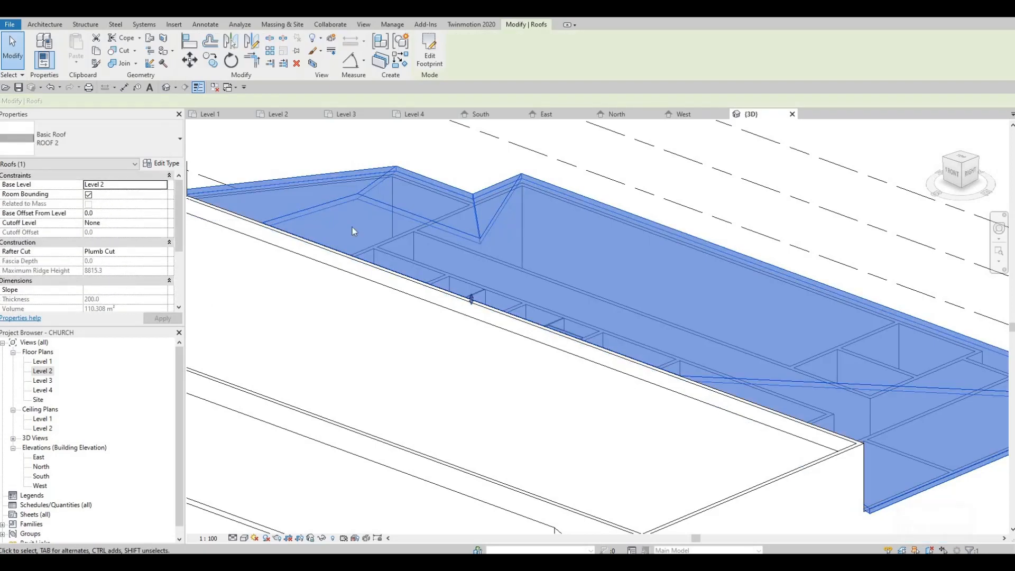
{"action": "middle_click_drag", "start_coordinate": [582, 288], "coordinate": [594, 224], "text": "shift"}
{"action": "key", "text": "Escape"}
{"action": "key", "text": "Escape"}
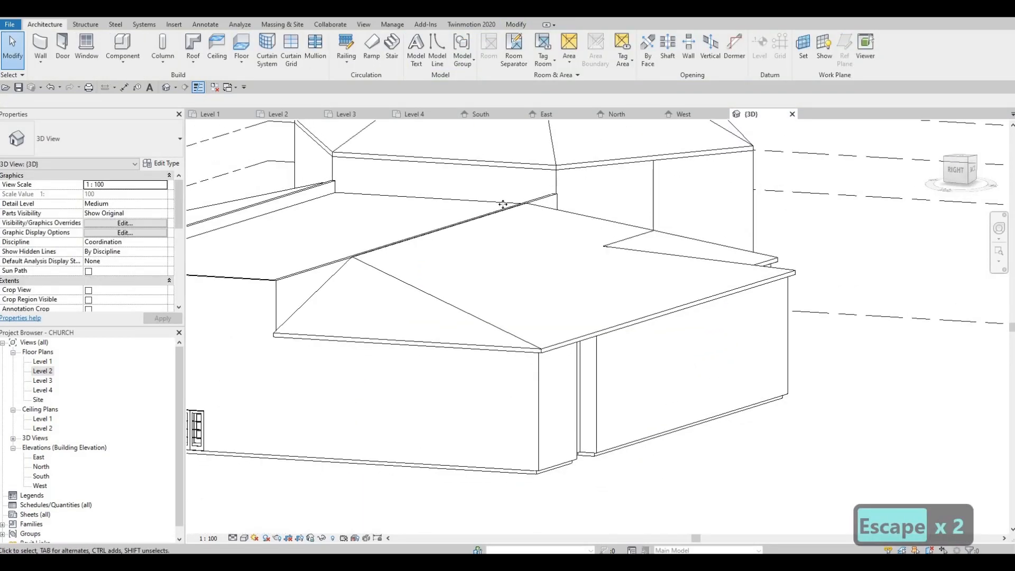
{"action": "left_click", "coordinate": [438, 231]}
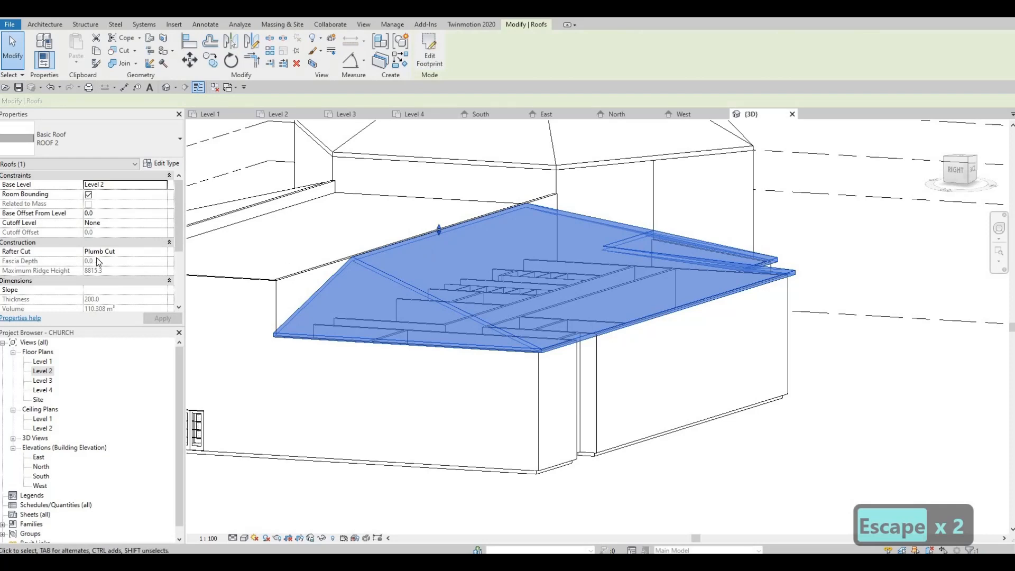
{"action": "scroll", "coordinate": [98, 261], "scroll_direction": "down", "scroll_amount": 5}
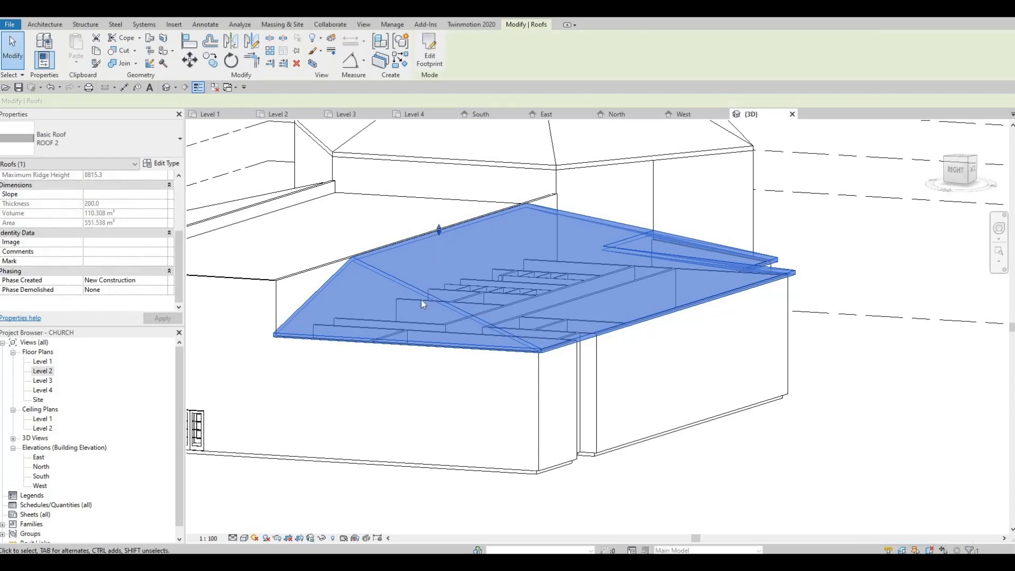
{"action": "key", "text": "Escape"}
{"action": "middle_click_drag", "start_coordinate": [519, 301], "coordinate": [511, 263], "text": "shift"}
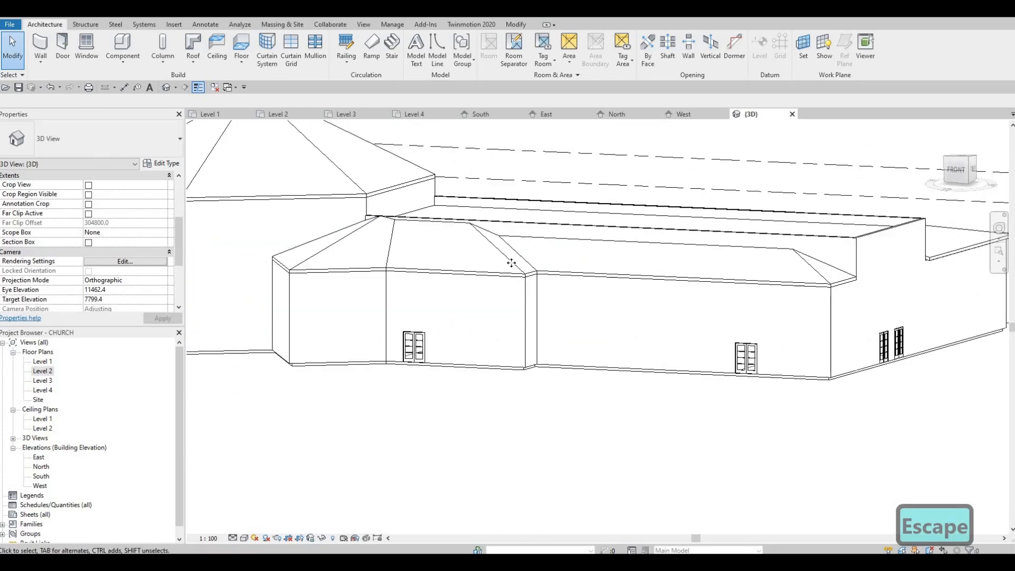
Step: Open the south wing roof's footprint for editing and show it in the Level 2 plan
{"action": "left_click", "coordinate": [511, 262]}
{"action": "left_click", "coordinate": [429, 50]}
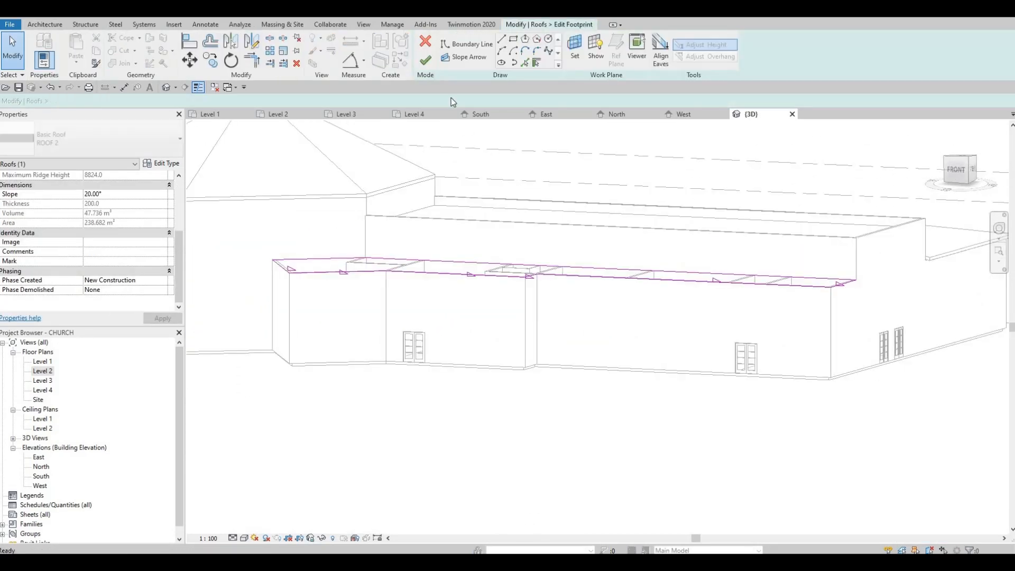
{"action": "double_click", "coordinate": [39, 371]}
{"action": "scroll", "coordinate": [385, 349], "scroll_direction": "up", "scroll_amount": 5}
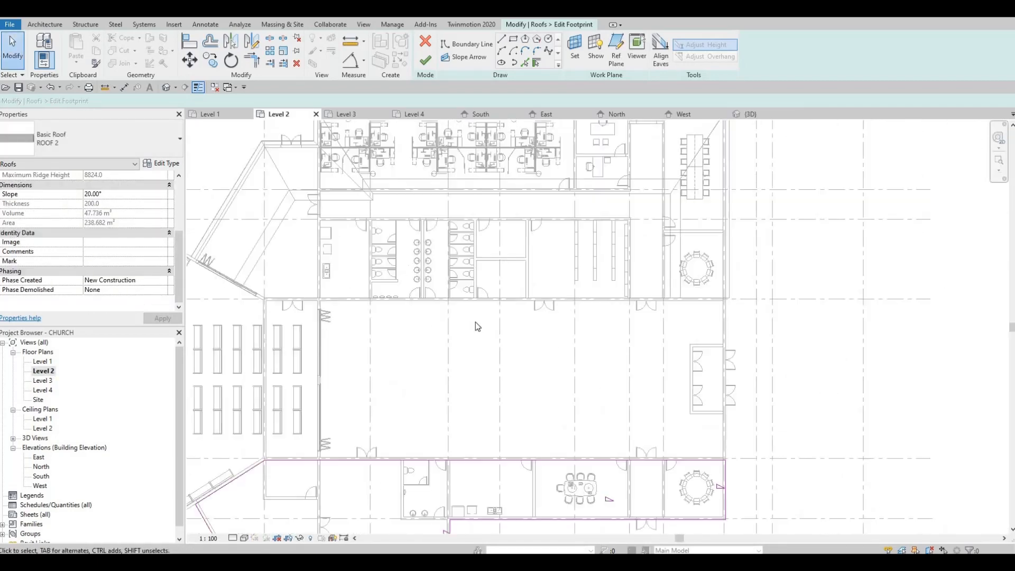
{"action": "scroll", "coordinate": [422, 362], "scroll_direction": "down", "scroll_amount": 4}
{"action": "scroll", "coordinate": [345, 388], "scroll_direction": "up", "scroll_amount": 3}
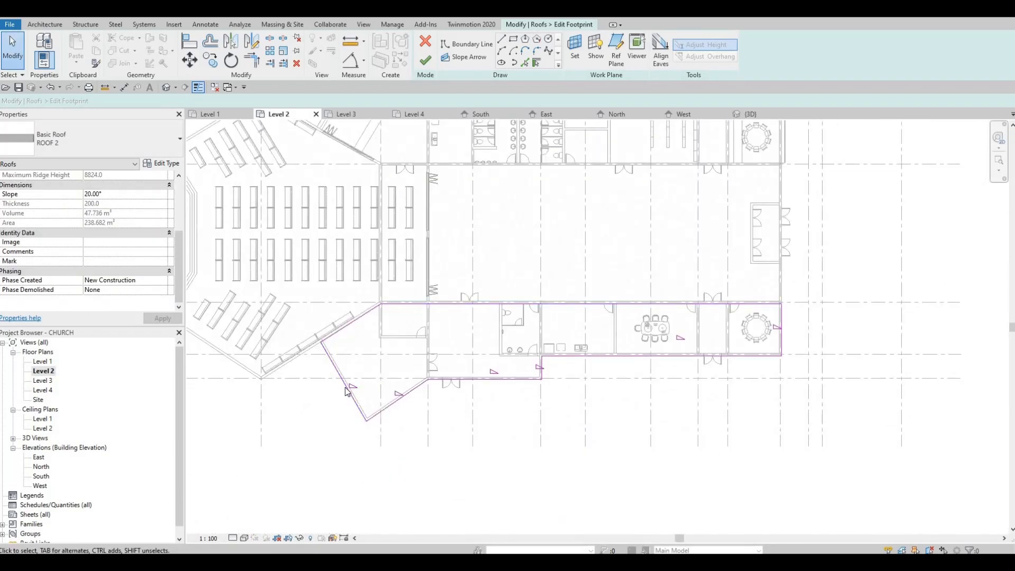
Step: Try deleting the two angled outer boundary lines at the south wing footprint's west end, and undo both deletions
{"action": "left_click", "coordinate": [345, 387]}
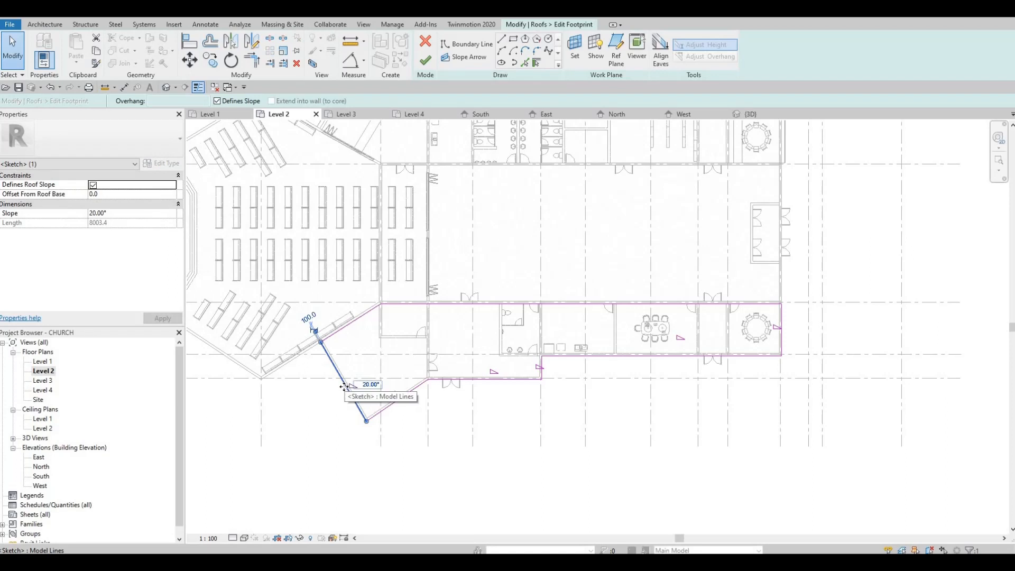
{"action": "key", "text": "Delete"}
{"action": "key", "text": "Delete"}
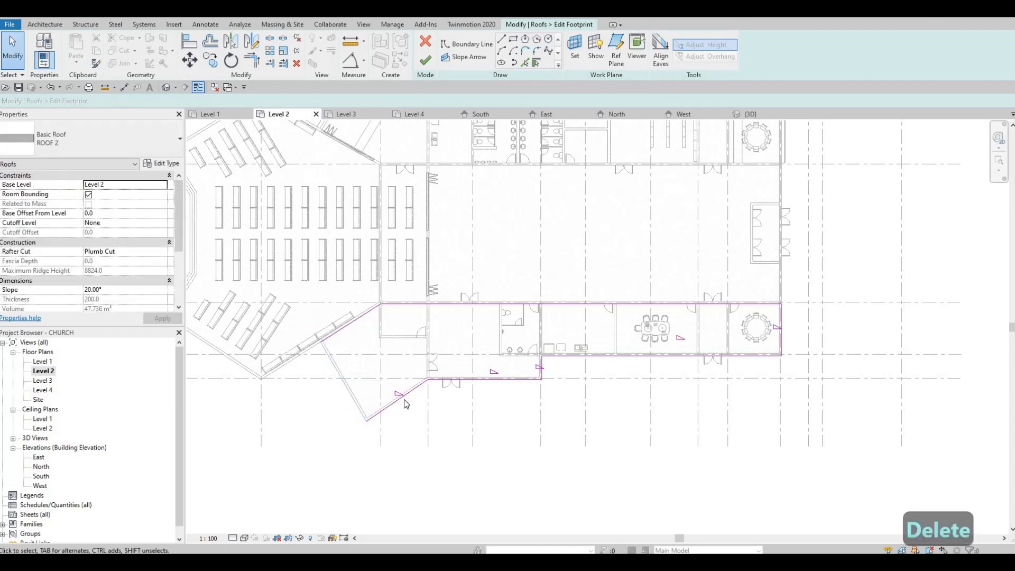
{"action": "left_click", "coordinate": [440, 379]}
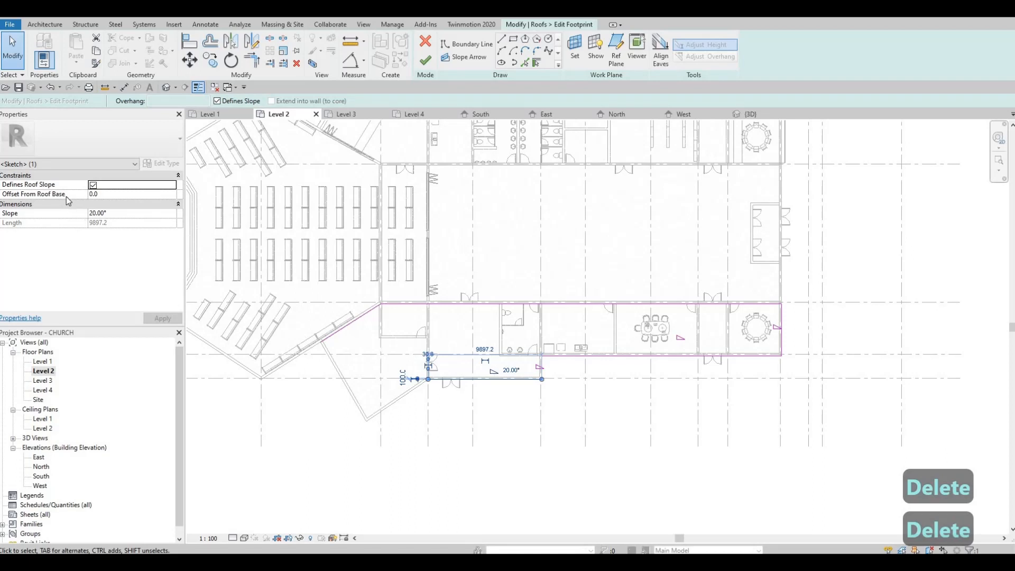
{"action": "key", "text": "ctrl+z"}
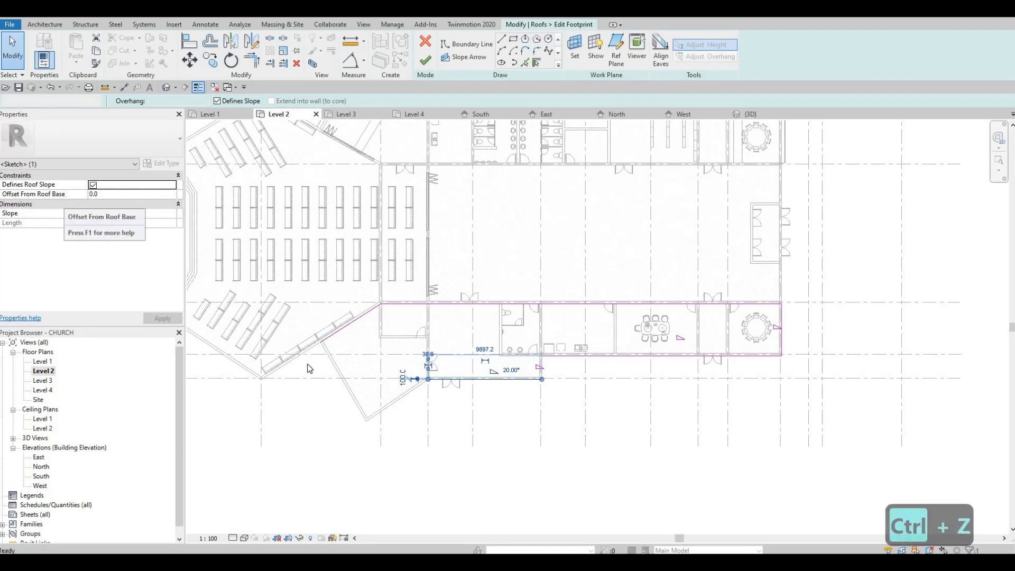
{"action": "key", "text": "ctrl+z"}
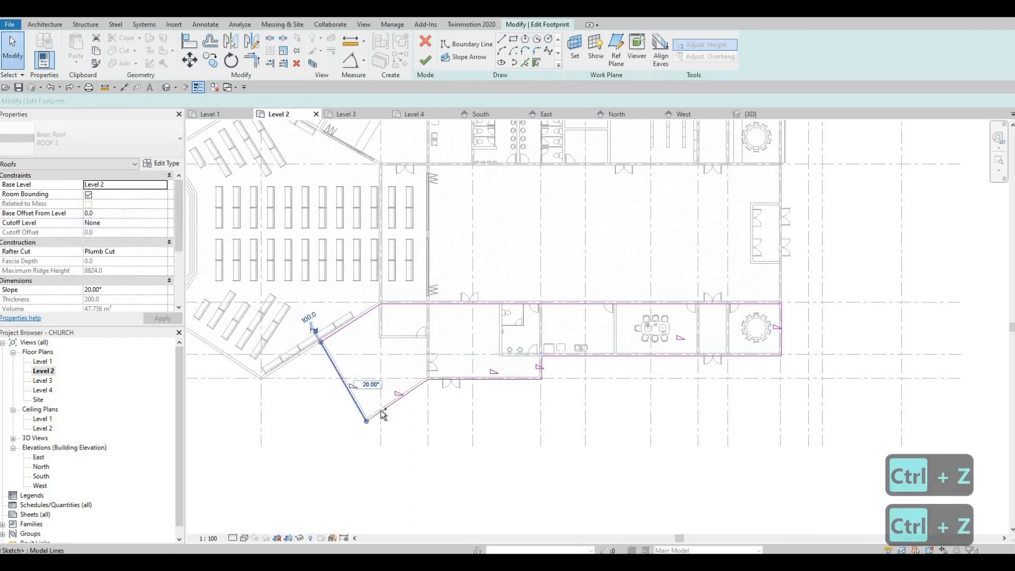
Step: Try setting Offset From Roof Base to 300 for the six outer boundary lines of the south wing roof footprint
{"action": "left_click", "coordinate": [382, 412], "text": "ctrl"}
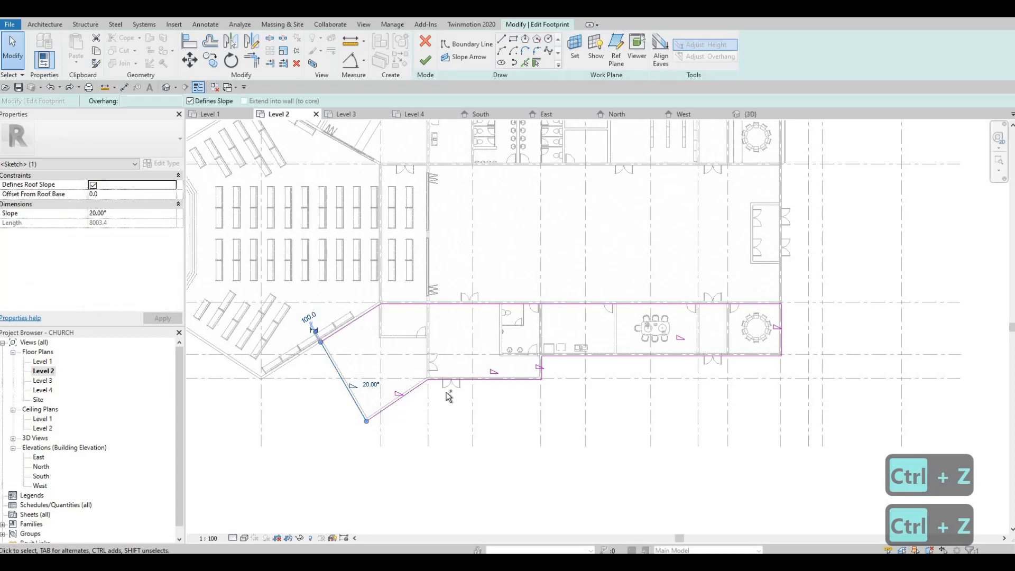
{"action": "left_click", "coordinate": [536, 377], "text": "ctrl"}
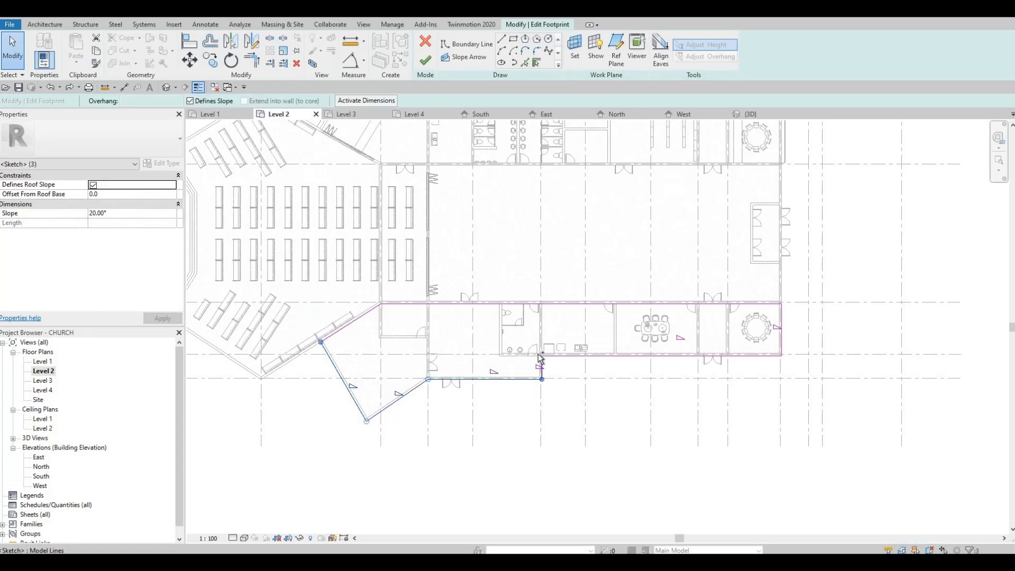
{"action": "scroll", "coordinate": [539, 357], "scroll_direction": "up", "scroll_amount": 2}
{"action": "left_click", "coordinate": [838, 347], "text": "ctrl"}
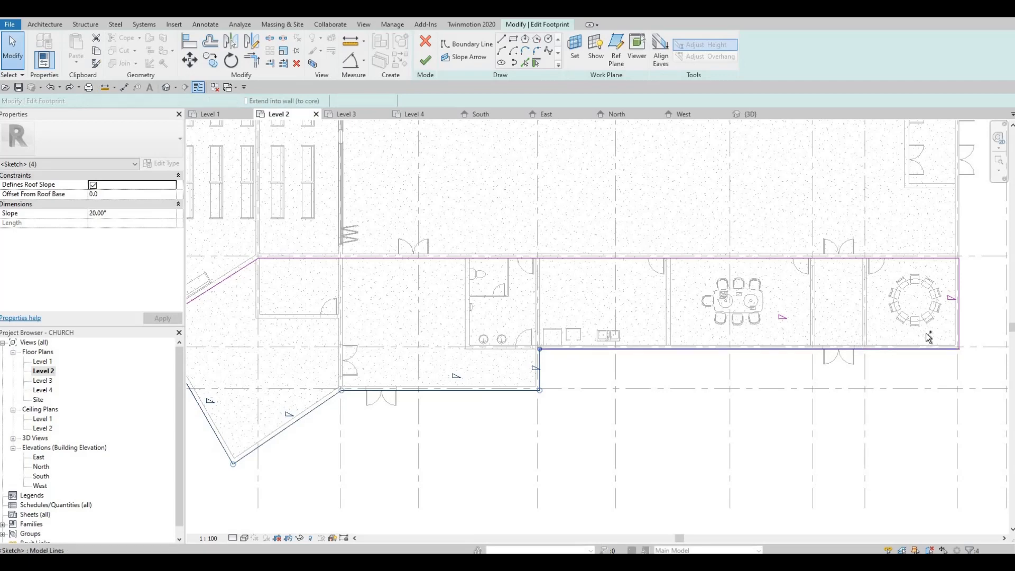
{"action": "left_click", "coordinate": [960, 325], "text": "ctrl"}
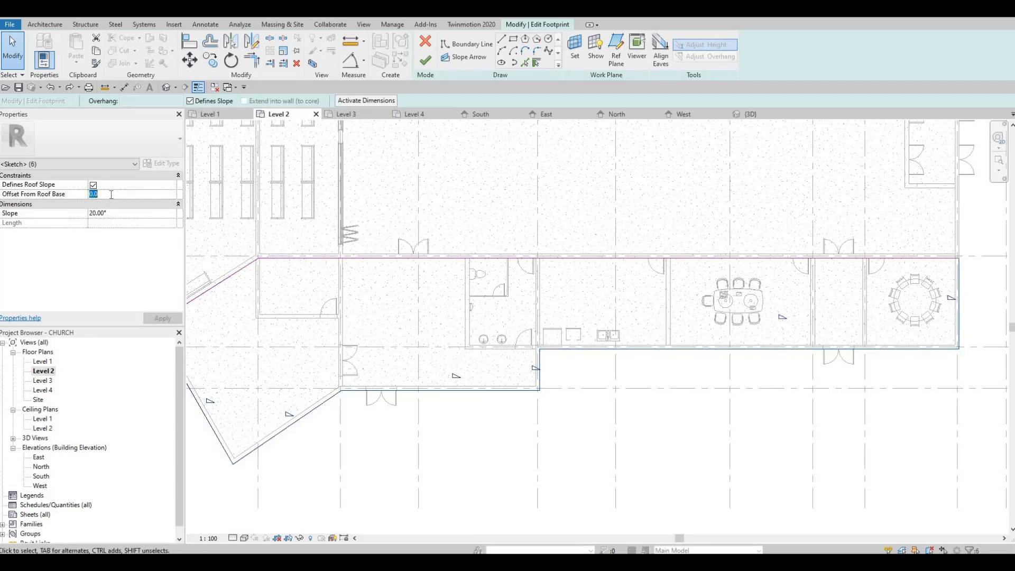
{"action": "type", "text": "300"}
{"action": "key", "text": "Return"}
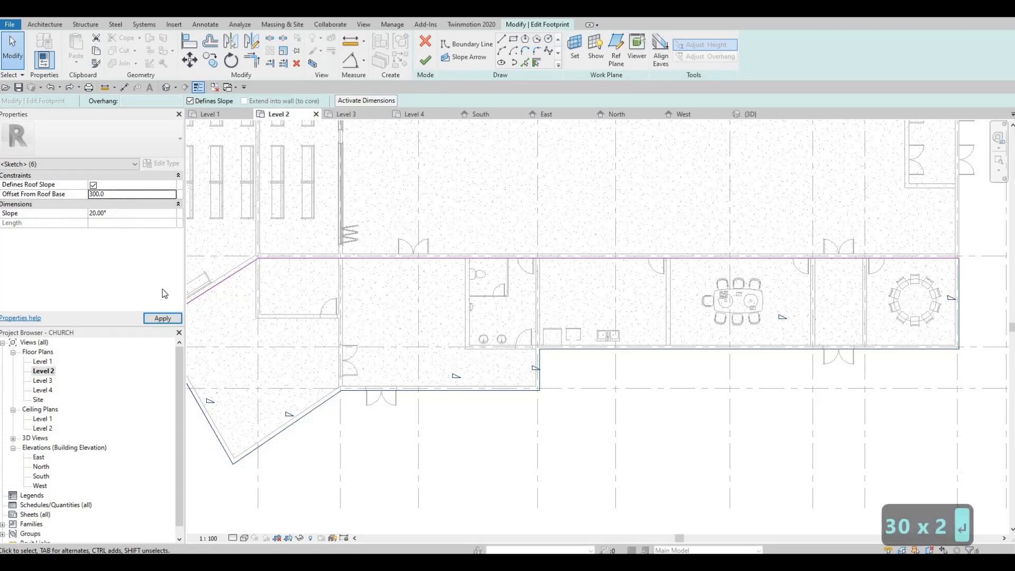
{"action": "left_click", "coordinate": [167, 319]}
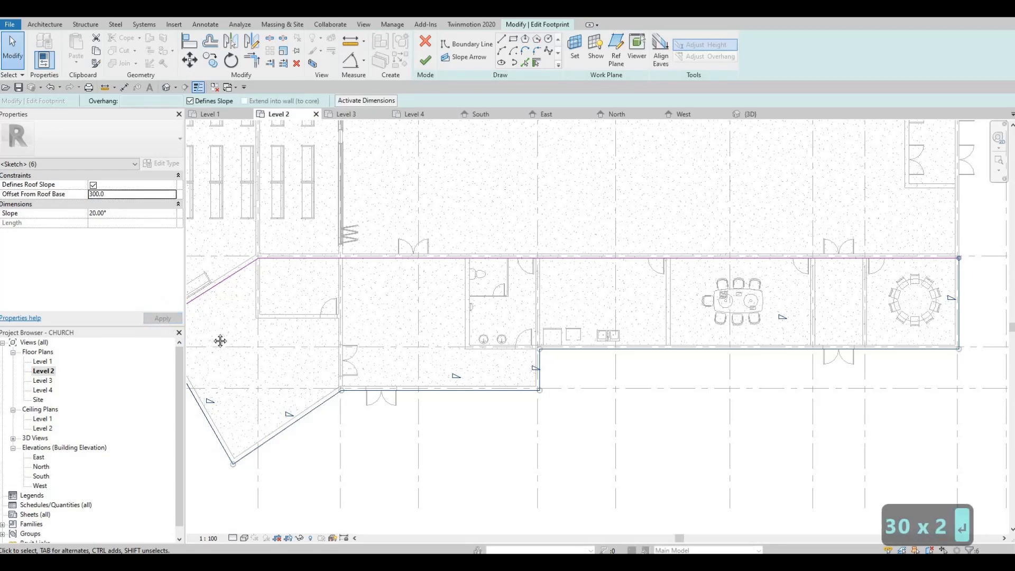
Step: Undo the base offset change on the outer boundary lines and clear the selection
{"action": "middle_click_drag", "start_coordinate": [206, 335], "coordinate": [291, 306]}
{"action": "scroll", "coordinate": [291, 305], "scroll_direction": "down", "scroll_amount": 1}
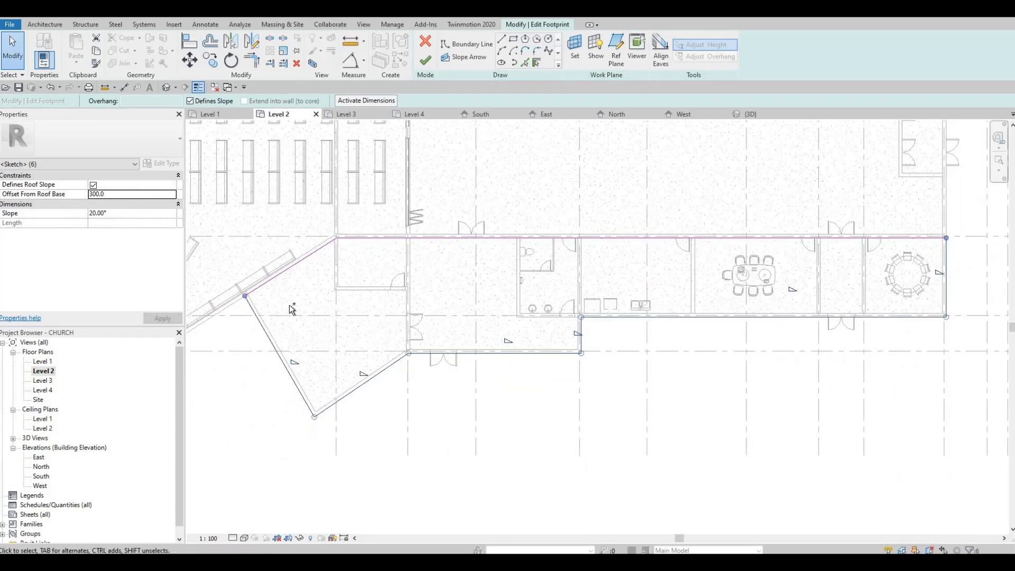
{"action": "key", "text": "ctrl+z"}
{"action": "key", "text": "Escape"}
{"action": "key", "text": "Escape"}
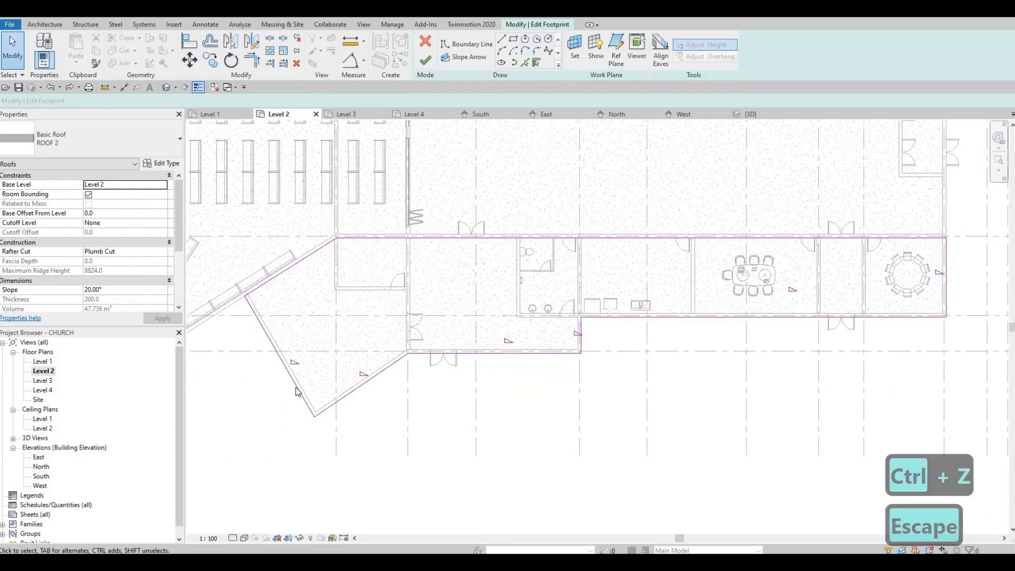
Step: Delete the six outer boundary lines around the west, south and east sides of the south wing footprint
{"action": "left_click", "coordinate": [298, 382]}
{"action": "key", "text": "Delete"}
{"action": "left_click", "coordinate": [362, 384]}
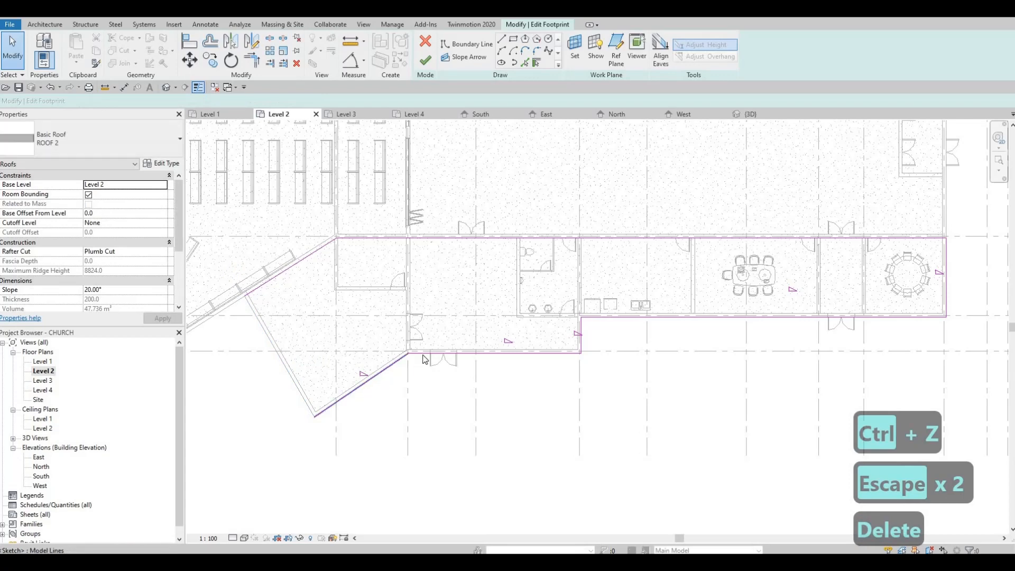
{"action": "key", "text": "Delete"}
{"action": "left_click", "coordinate": [471, 352]}
{"action": "key", "text": "Delete"}
{"action": "left_click", "coordinate": [580, 323]}
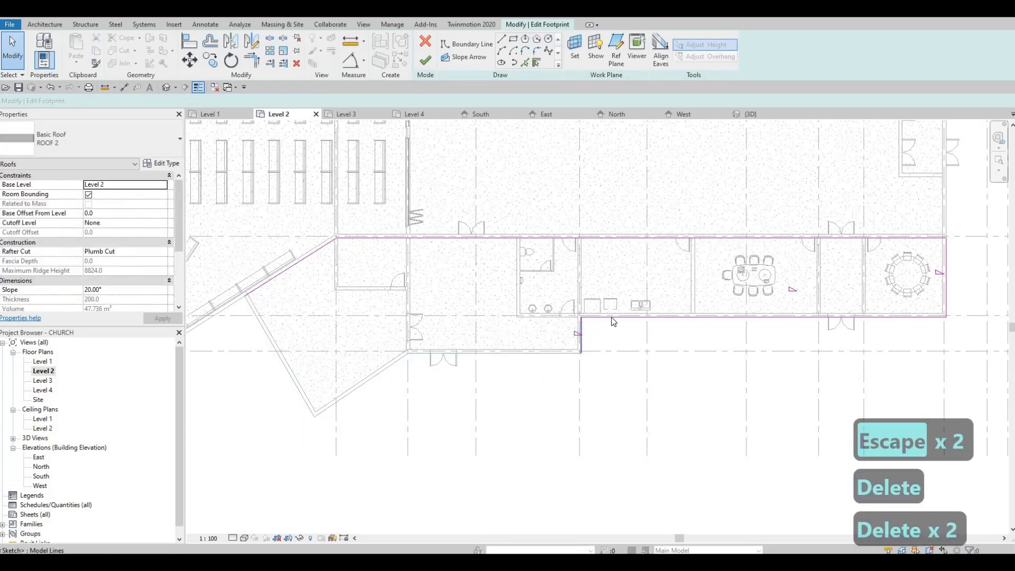
{"action": "key", "text": "Delete"}
{"action": "left_click", "coordinate": [612, 316]}
{"action": "key", "text": "Delete"}
{"action": "left_click", "coordinate": [946, 292]}
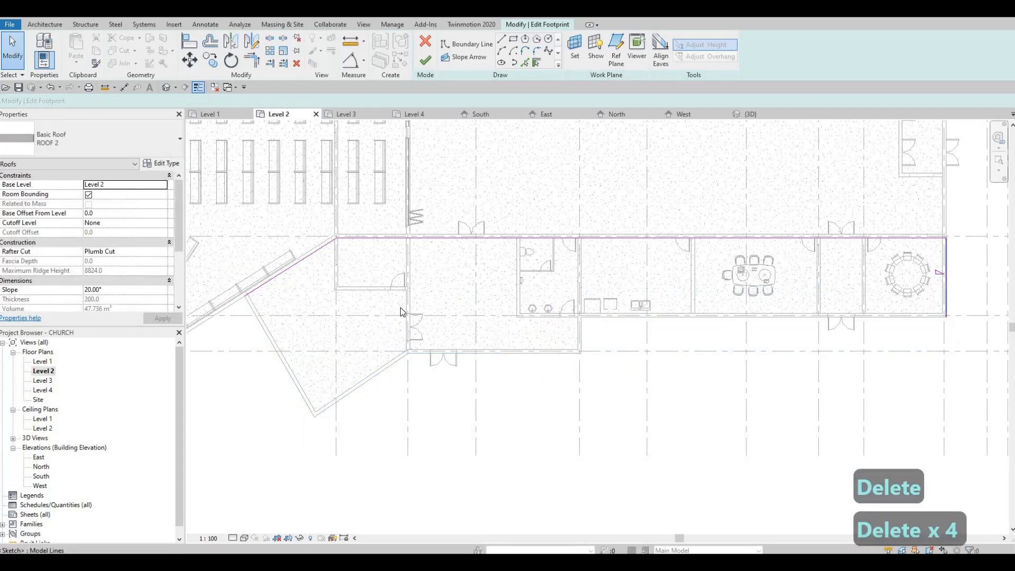
{"action": "key", "text": "Delete"}
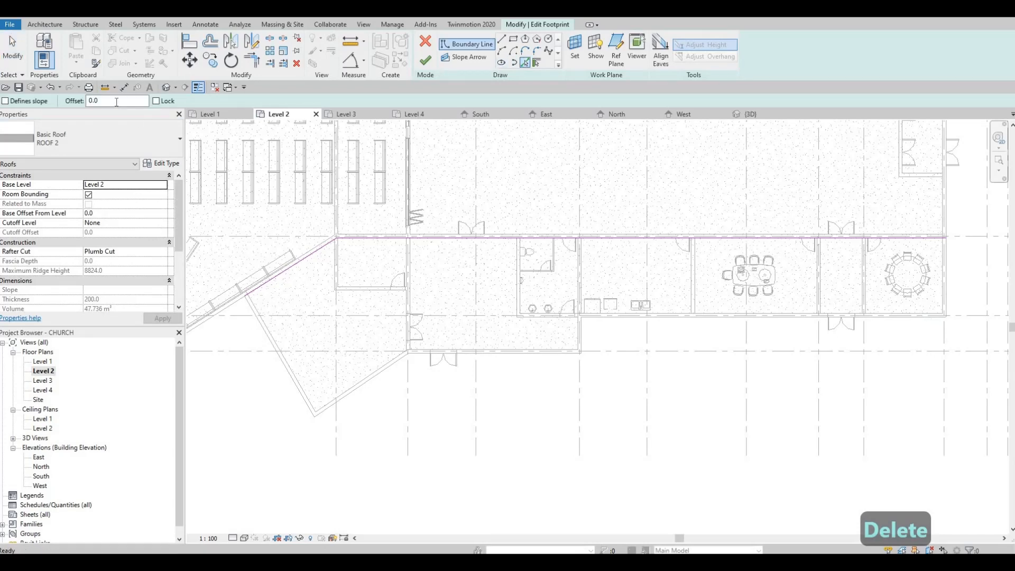
Step: Add slope-defining boundary lines offset 300 outside the two angled west-end walls, the projecting south wall and its short return wall
{"action": "double_click", "coordinate": [94, 101]}
{"action": "type", "text": "300"}
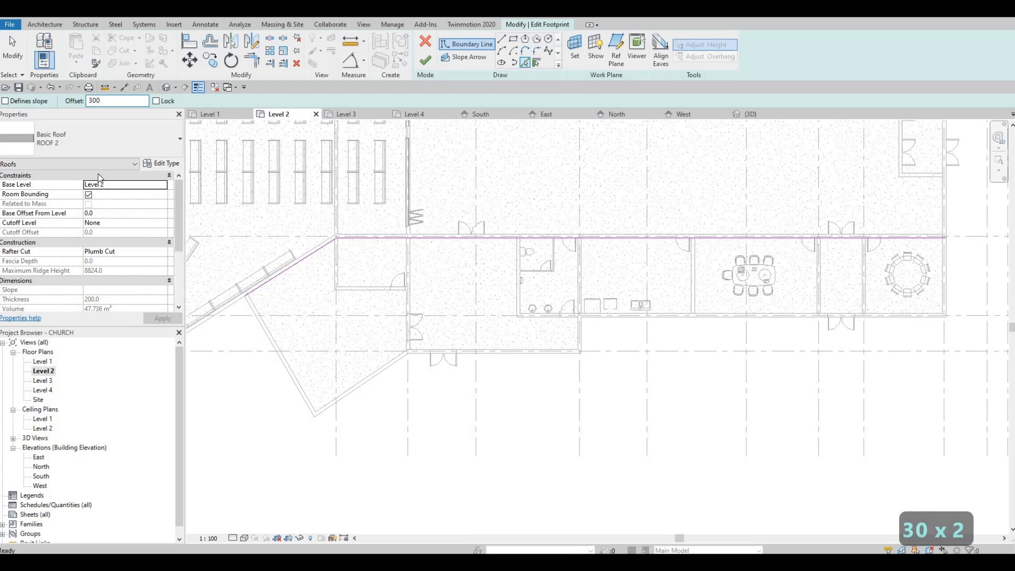
{"action": "scroll", "coordinate": [119, 268], "scroll_direction": "down", "scroll_amount": 3}
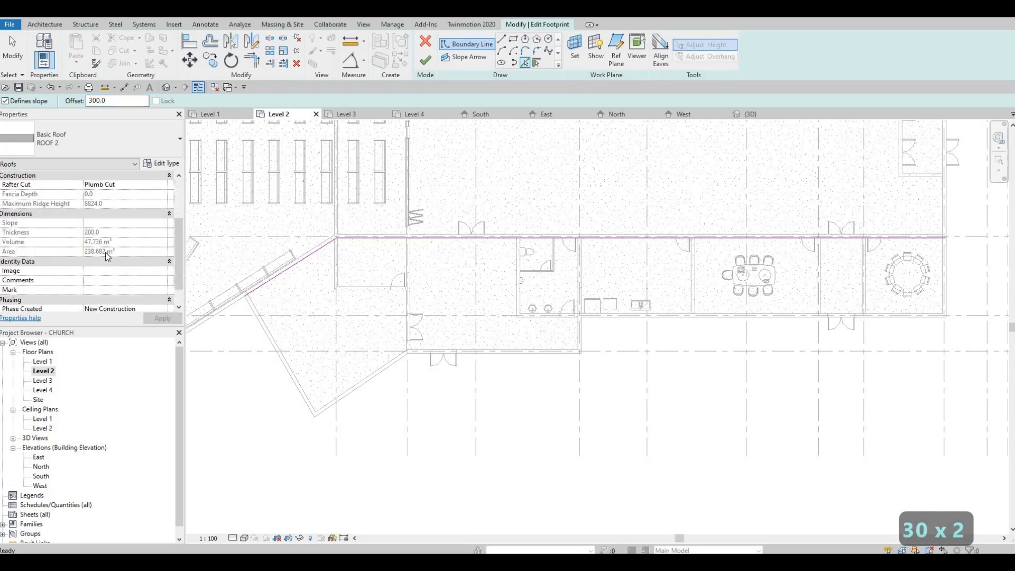
{"action": "scroll", "coordinate": [175, 292], "scroll_direction": "up", "scroll_amount": 3}
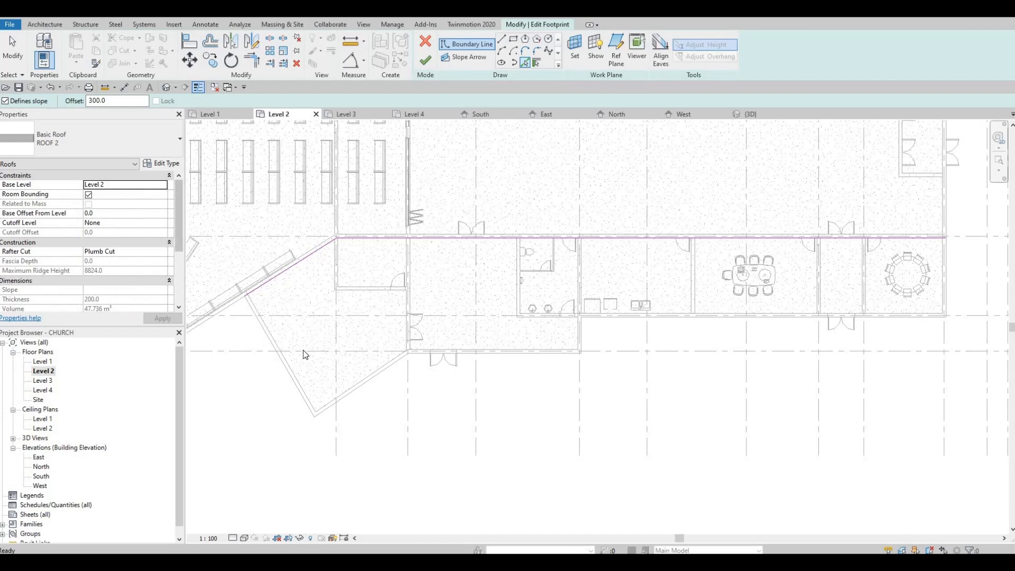
{"action": "left_click", "coordinate": [339, 395]}
{"action": "left_click", "coordinate": [370, 380]}
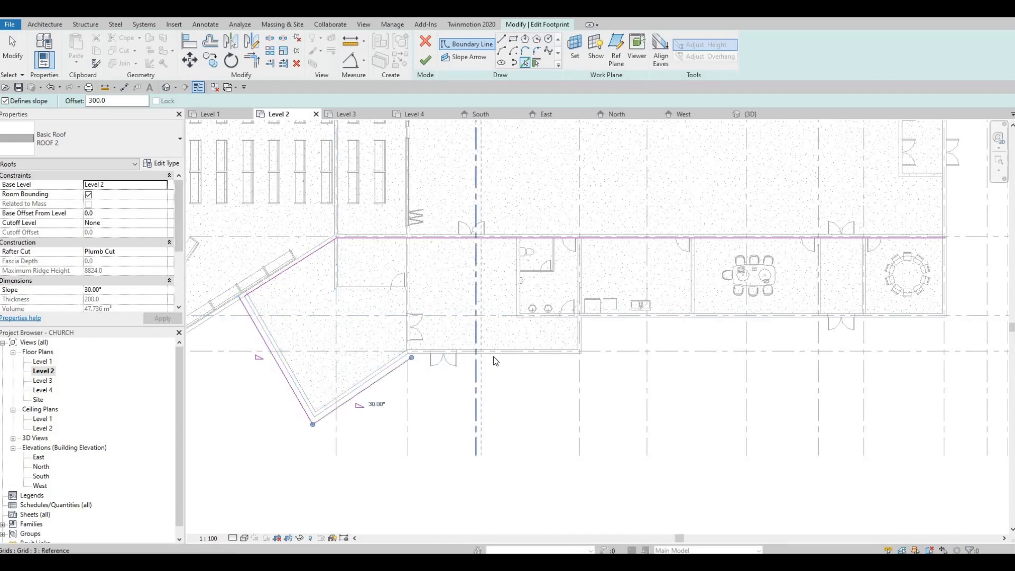
{"action": "left_click", "coordinate": [509, 355]}
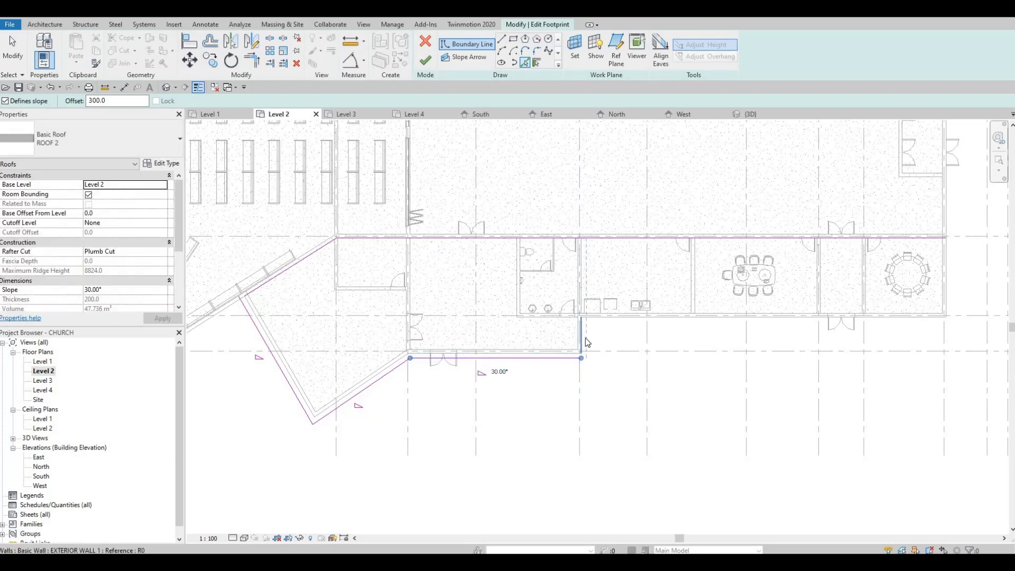
{"action": "left_click", "coordinate": [586, 341]}
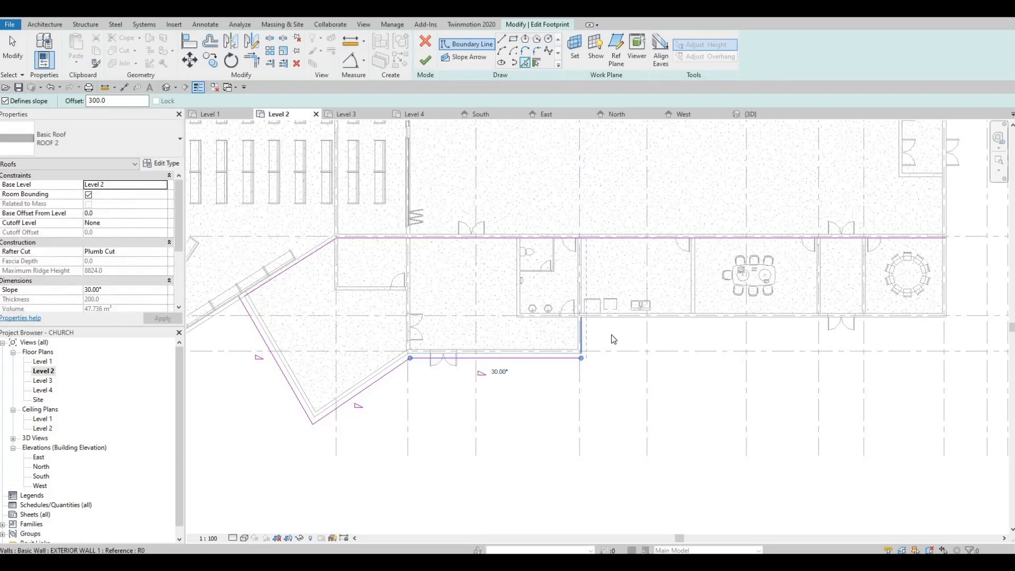
Step: Add slope-defining boundary lines offset 300 outside the long south wall and the east end wall
{"action": "left_click", "coordinate": [692, 315]}
{"action": "scroll", "coordinate": [569, 320], "scroll_direction": "up", "scroll_amount": 3}
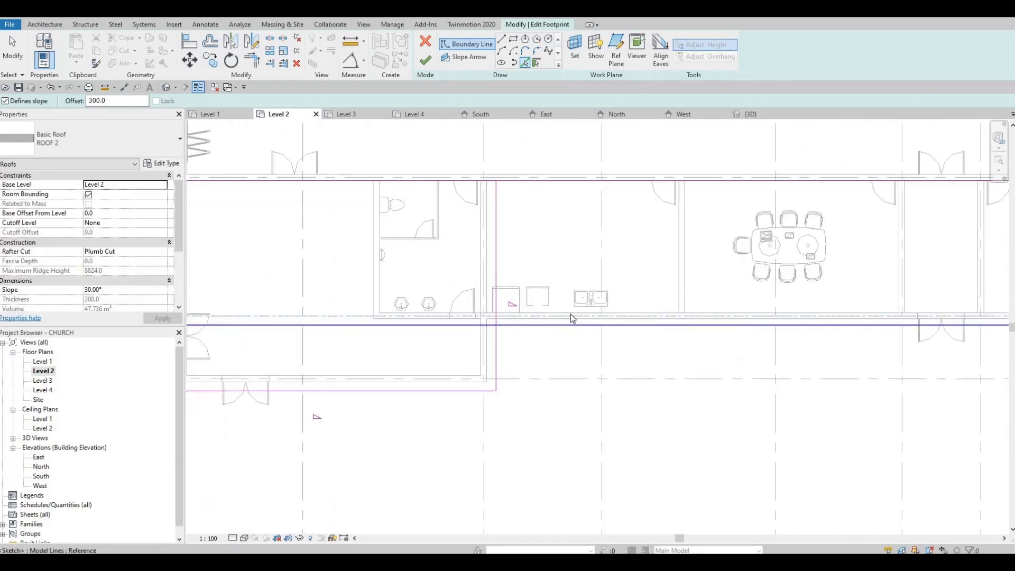
{"action": "scroll", "coordinate": [570, 314], "scroll_direction": "up", "scroll_amount": 2}
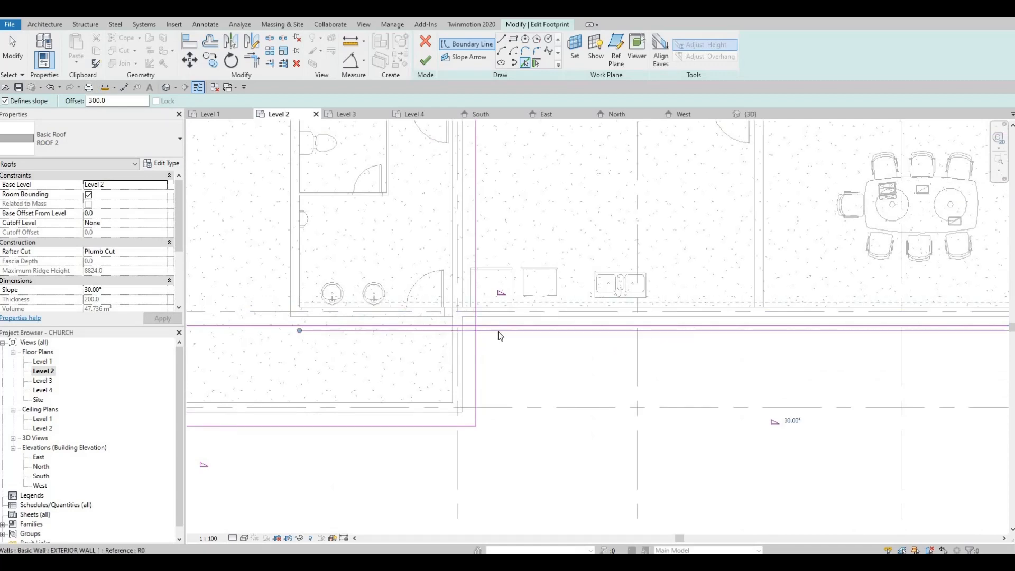
{"action": "scroll", "coordinate": [661, 328], "scroll_direction": "down", "scroll_amount": 4}
{"action": "scroll", "coordinate": [784, 287], "scroll_direction": "up", "scroll_amount": 2}
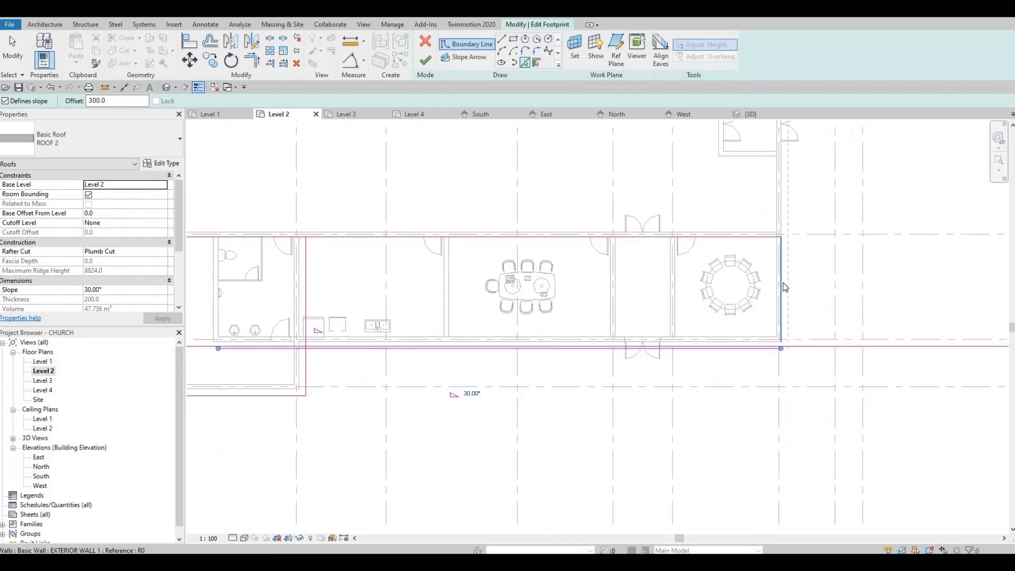
{"action": "scroll", "coordinate": [784, 283], "scroll_direction": "up", "scroll_amount": 2}
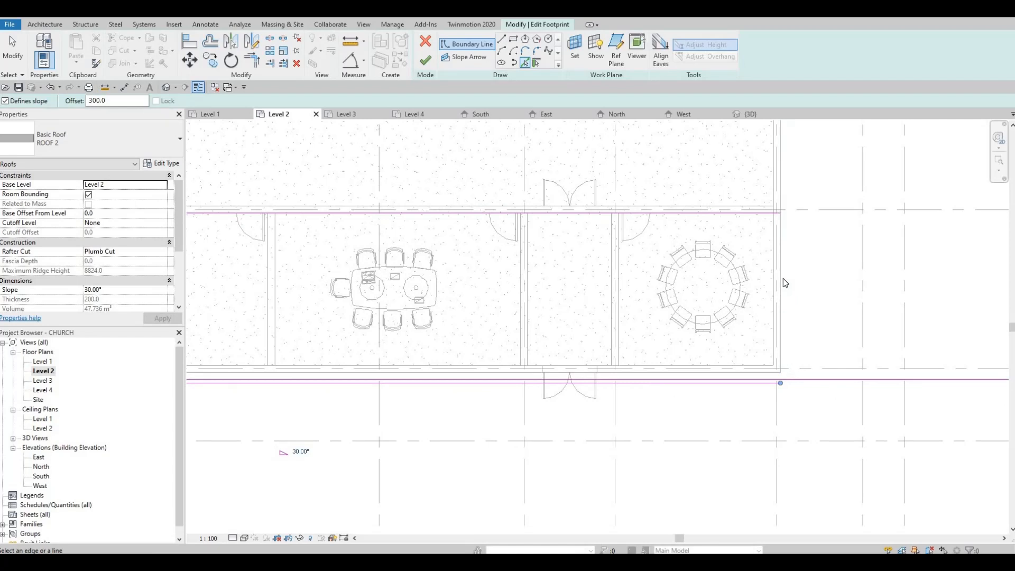
{"action": "left_click", "coordinate": [781, 365]}
{"action": "key", "text": "Escape"}
{"action": "key", "text": "Escape"}
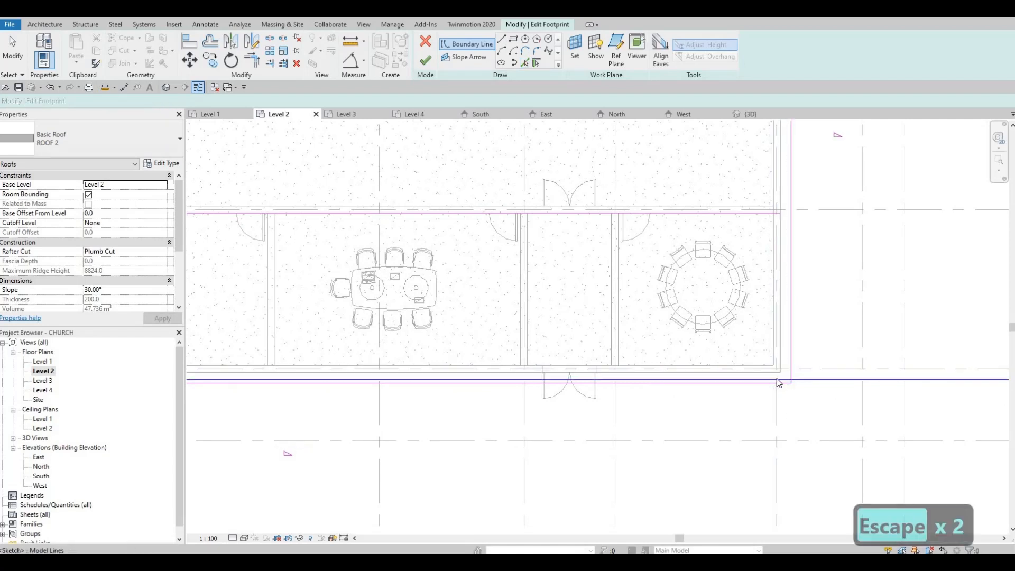
Step: Delete the stray duplicate line along the long south wall, and trim the inner boundary and east line into a corner
{"action": "left_click", "coordinate": [775, 380]}
{"action": "key", "text": "Delete"}
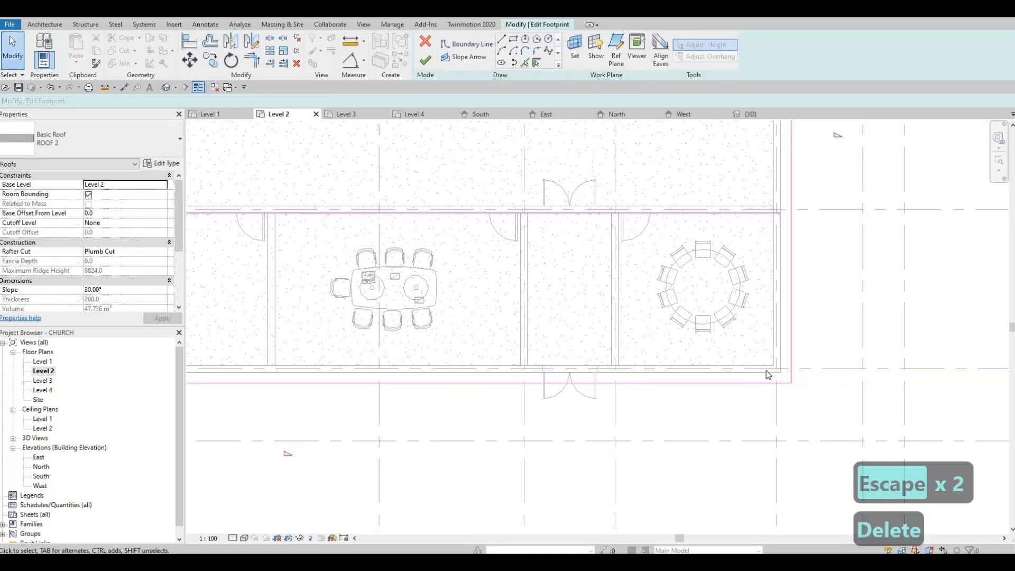
{"action": "scroll", "coordinate": [768, 375], "scroll_direction": "down", "scroll_amount": 1}
{"action": "key", "text": "t"}
{"action": "key", "text": "r"}
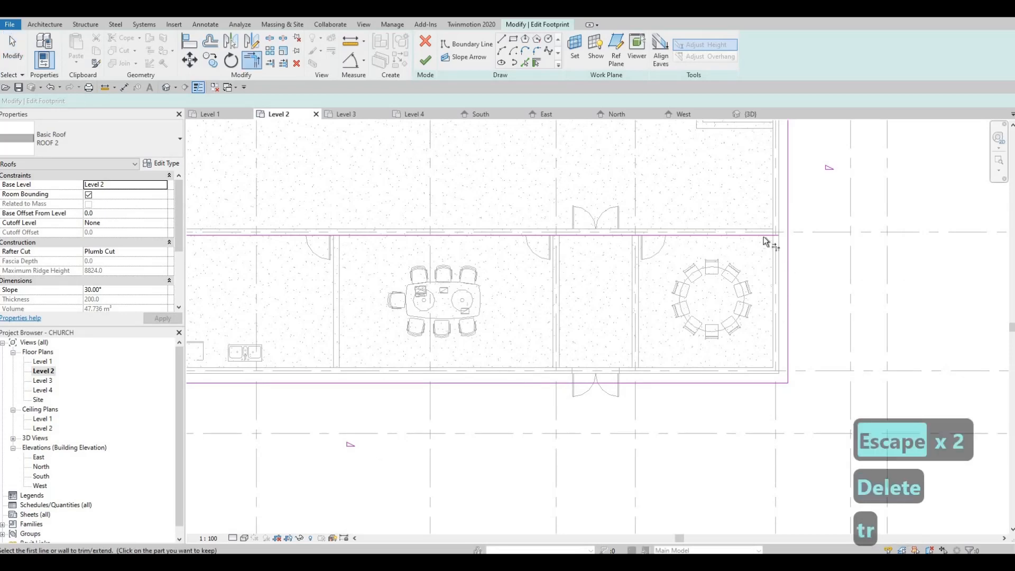
{"action": "left_click", "coordinate": [773, 236]}
{"action": "left_click", "coordinate": [787, 254]}
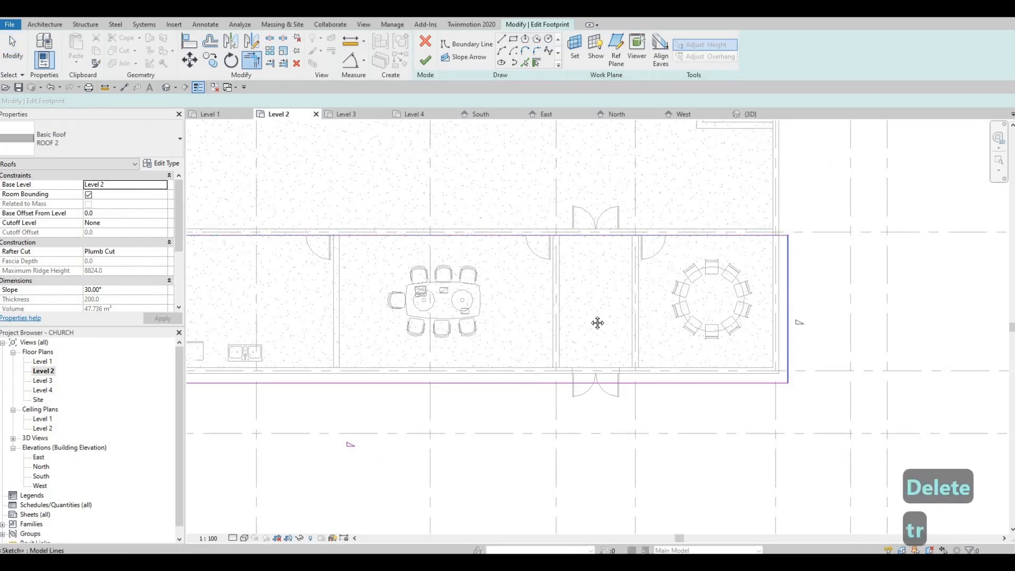
Step: Trim the long south boundary line and the short return line into a corner where the wall steps out
{"action": "middle_click_drag", "start_coordinate": [598, 322], "coordinate": [653, 312]}
{"action": "scroll", "coordinate": [655, 312], "scroll_direction": "down", "scroll_amount": 2}
{"action": "scroll", "coordinate": [692, 312], "scroll_direction": "down", "scroll_amount": 1}
{"action": "middle_click_drag", "start_coordinate": [428, 347], "coordinate": [670, 329]}
{"action": "left_click", "coordinate": [653, 326]}
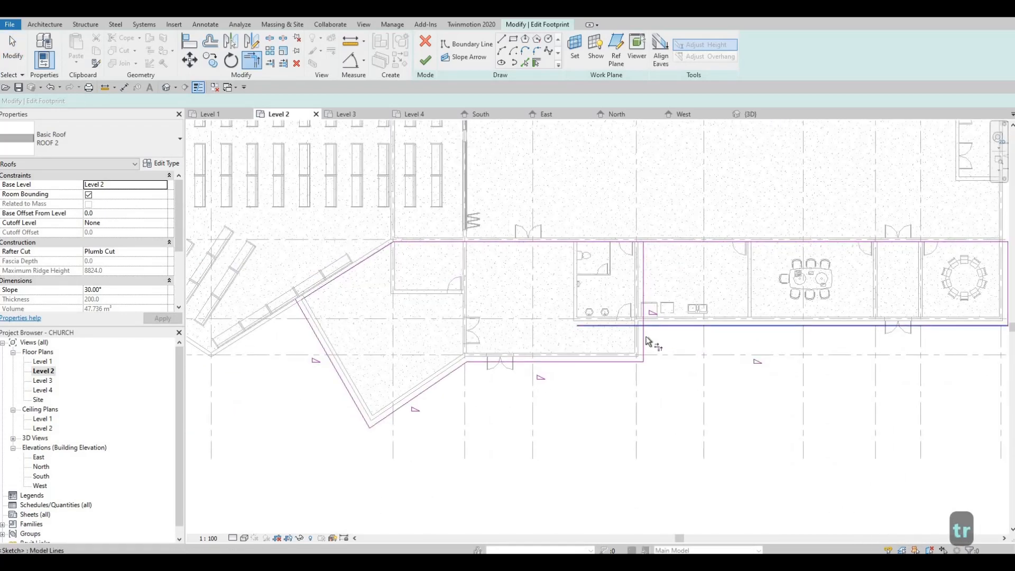
{"action": "left_click", "coordinate": [641, 349]}
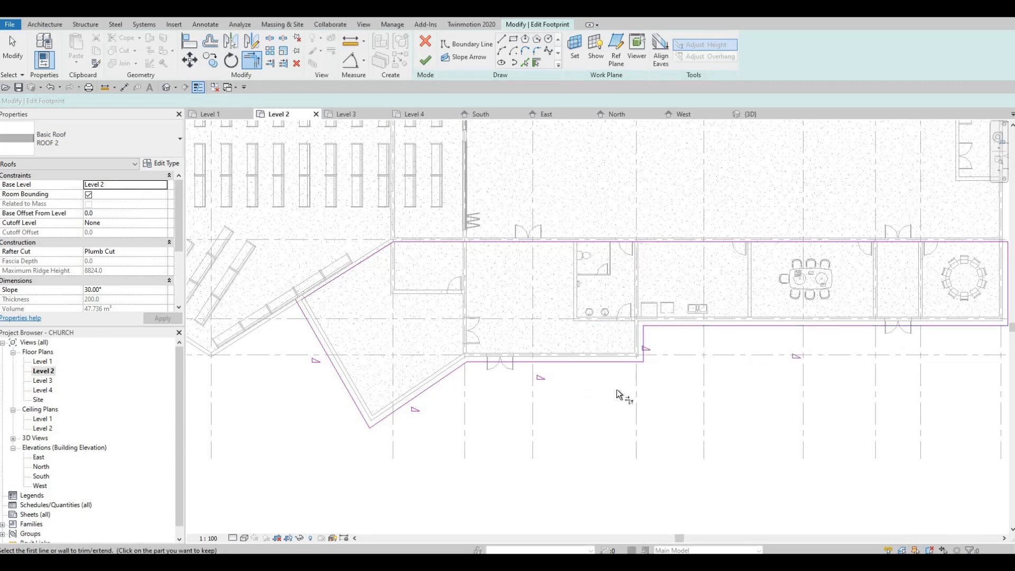
Step: Join the outer west-end line to the inner angled boundary line and finish the south wing roof's footprint
{"action": "scroll", "coordinate": [474, 338], "scroll_direction": "down", "scroll_amount": 1}
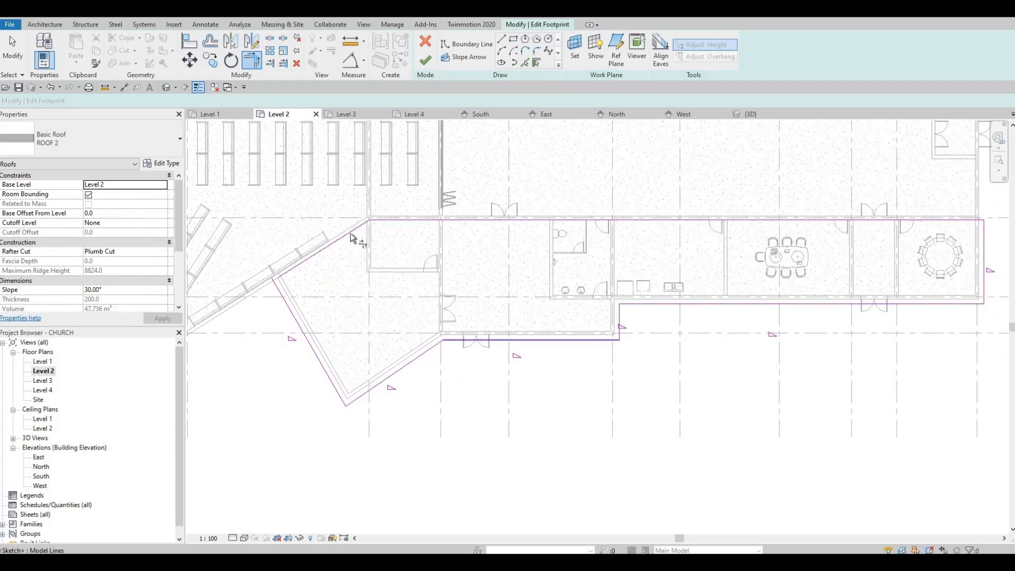
{"action": "left_click", "coordinate": [331, 311]}
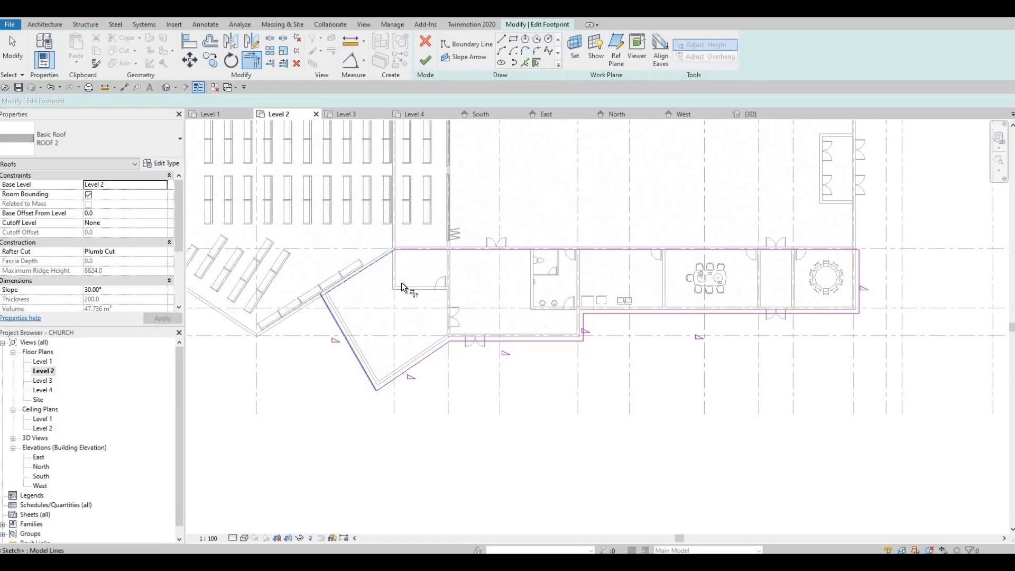
{"action": "left_click", "coordinate": [425, 62]}
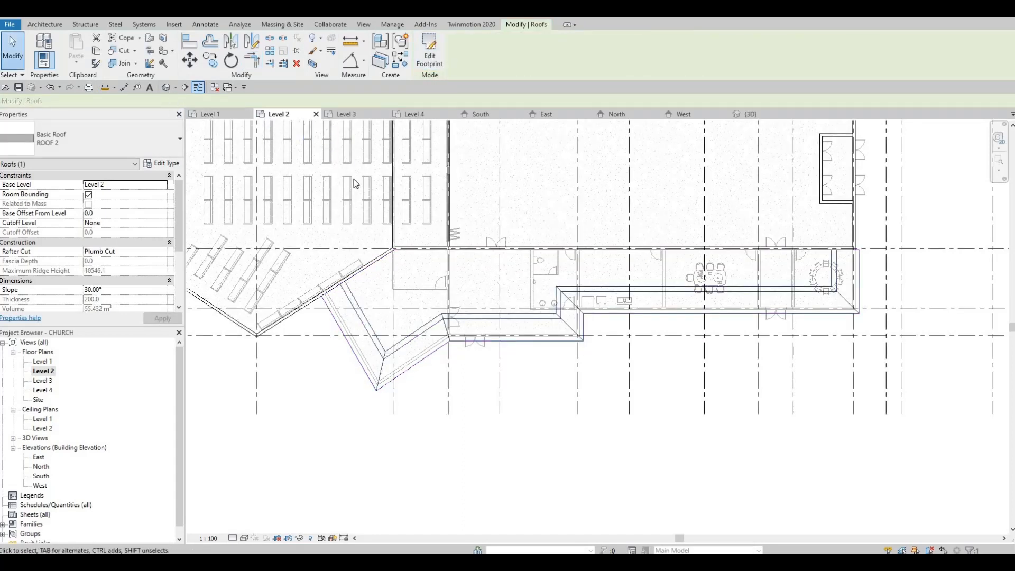
Step: Show the south wing roof in the 3D view and set its slope to 20°
{"action": "left_click", "coordinate": [166, 87]}
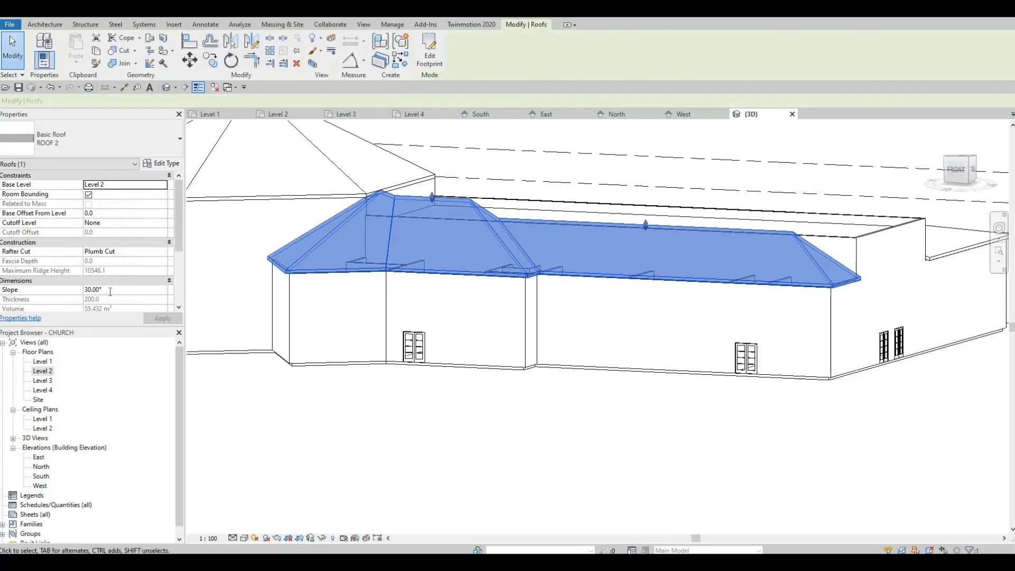
{"action": "left_click", "coordinate": [110, 292]}
{"action": "type", "text": "20"}
{"action": "key", "text": "Return"}
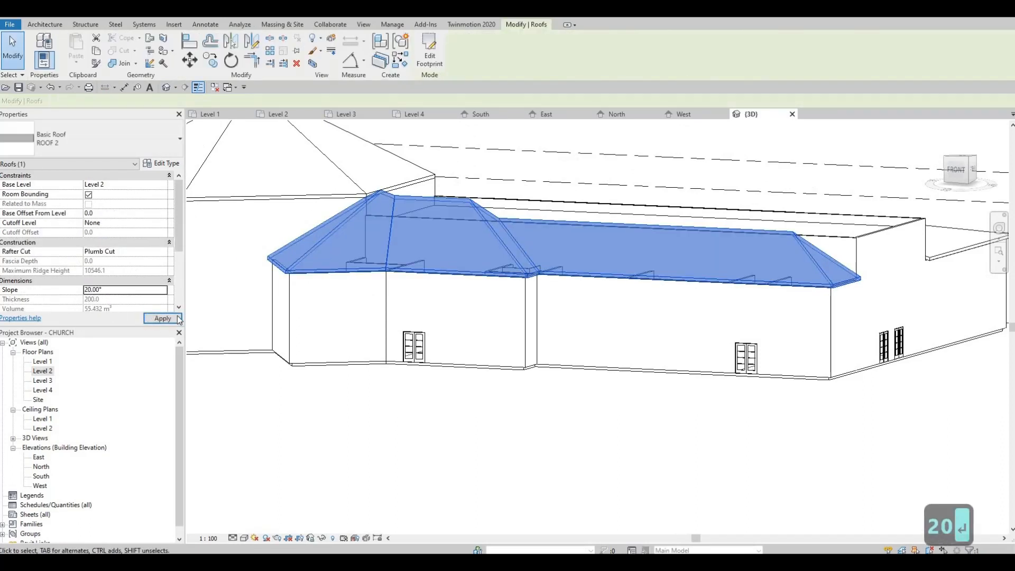
{"action": "key", "text": "Escape"}
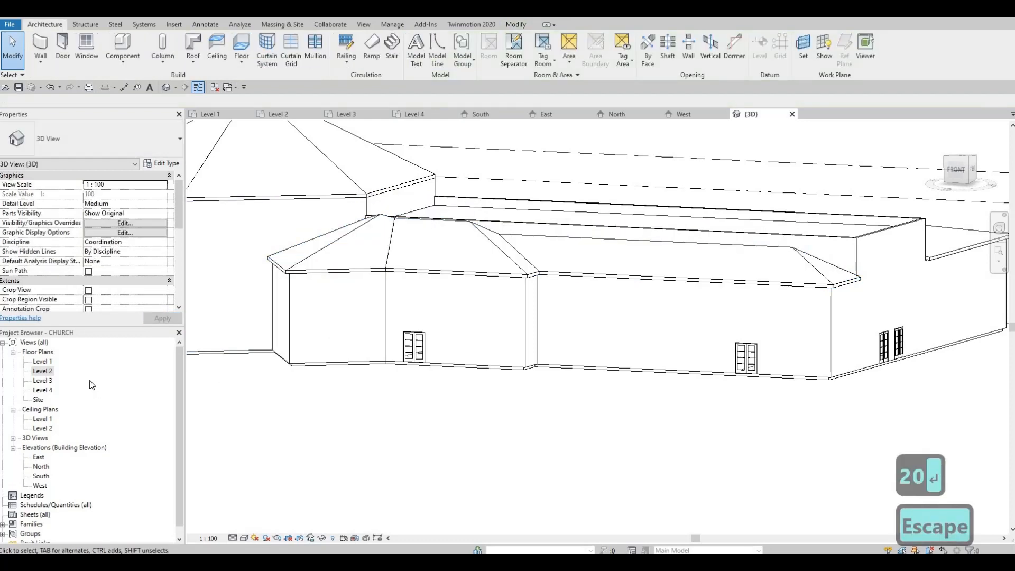
{"action": "middle_click_drag", "start_coordinate": [211, 370], "coordinate": [234, 324], "text": "shift"}
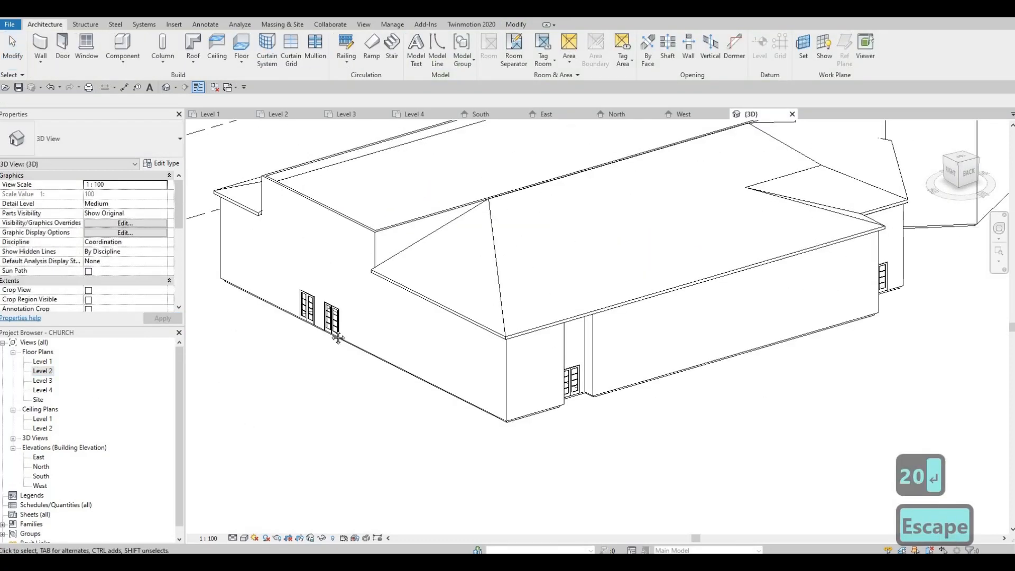
Step: Try to lower the south wing roof's ridge slightly with its shape handle, and undo this adjustment together with the last slope change
{"action": "middle_click_drag", "start_coordinate": [433, 245], "coordinate": [382, 347]}
{"action": "scroll", "coordinate": [391, 350], "scroll_direction": "up", "scroll_amount": 2}
{"action": "scroll", "coordinate": [392, 350], "scroll_direction": "up", "scroll_amount": 2}
{"action": "left_click", "coordinate": [521, 364]}
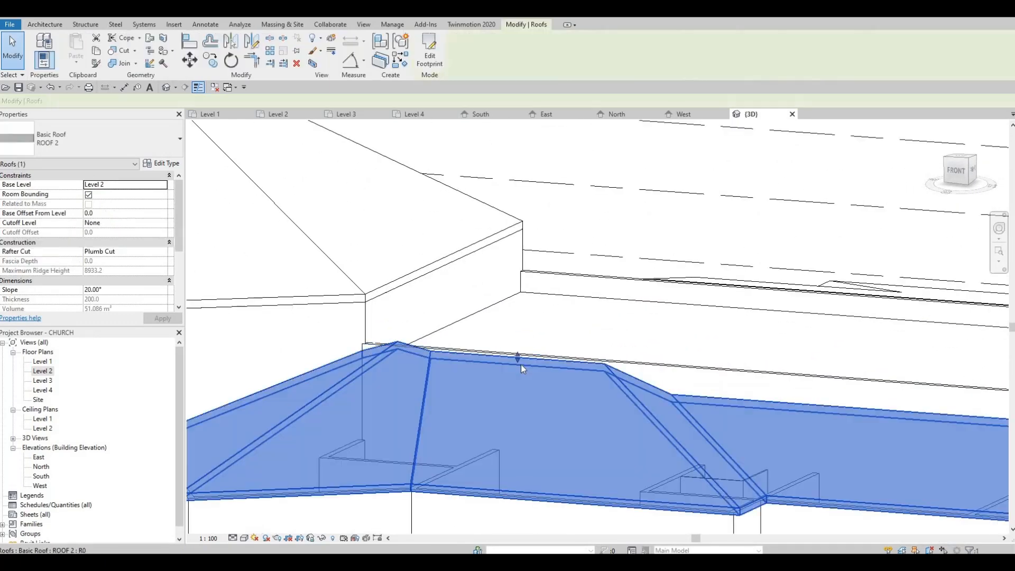
{"action": "scroll", "coordinate": [523, 364], "scroll_direction": "up", "scroll_amount": 3}
{"action": "left_click_drag", "start_coordinate": [526, 359], "coordinate": [546, 362]}
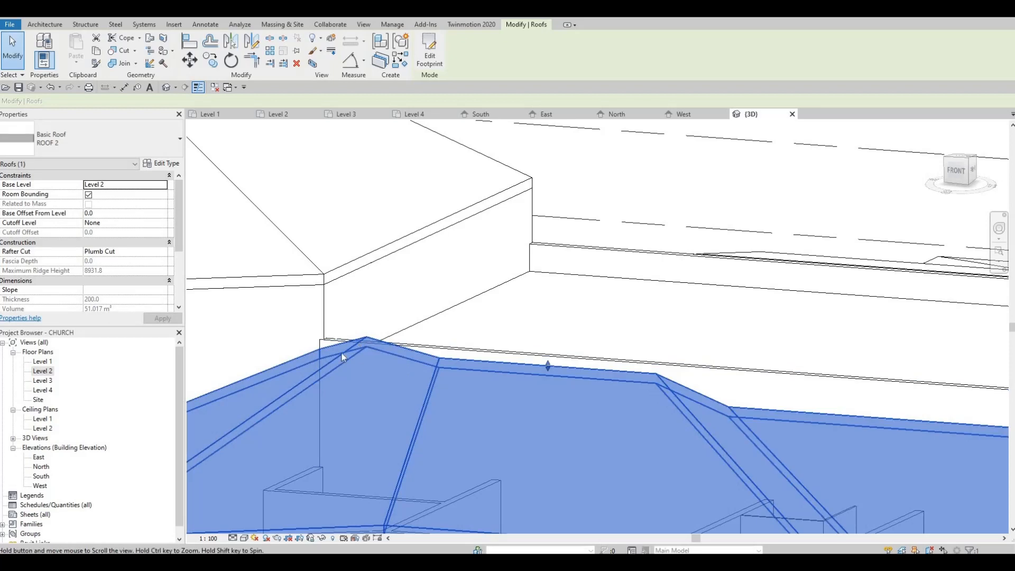
{"action": "key", "text": "Escape"}
{"action": "left_click", "coordinate": [309, 373]}
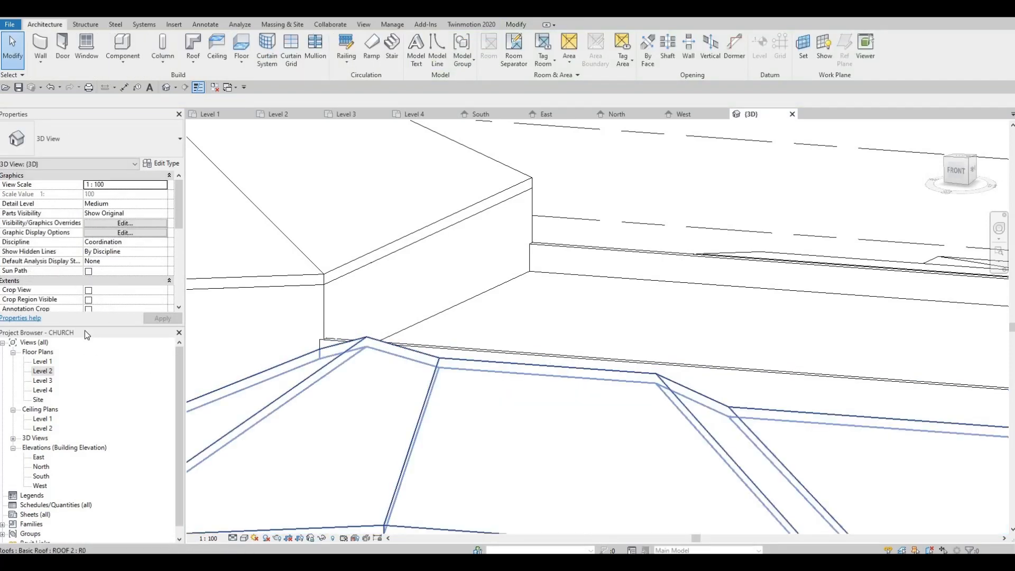
{"action": "scroll", "coordinate": [112, 271], "scroll_direction": "down", "scroll_amount": 4}
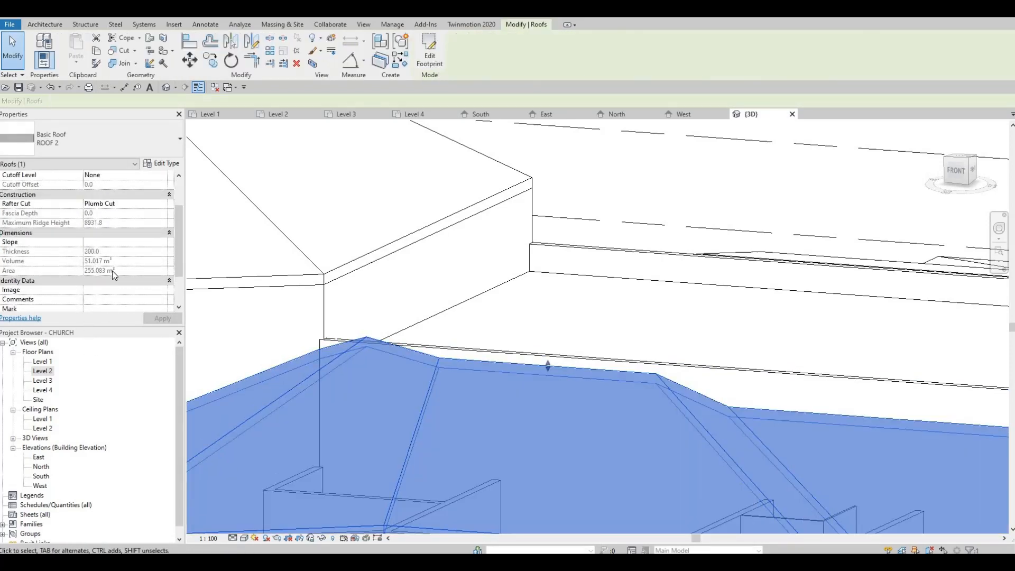
{"action": "scroll", "coordinate": [125, 272], "scroll_direction": "up", "scroll_amount": 4}
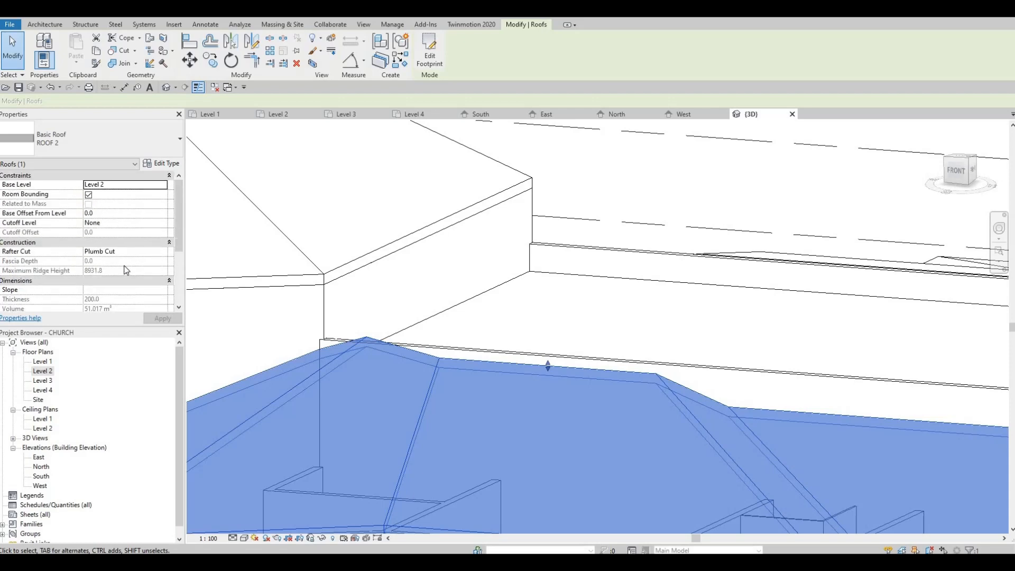
{"action": "key", "text": "ctrl+z"}
{"action": "key", "text": "ctrl+z"}
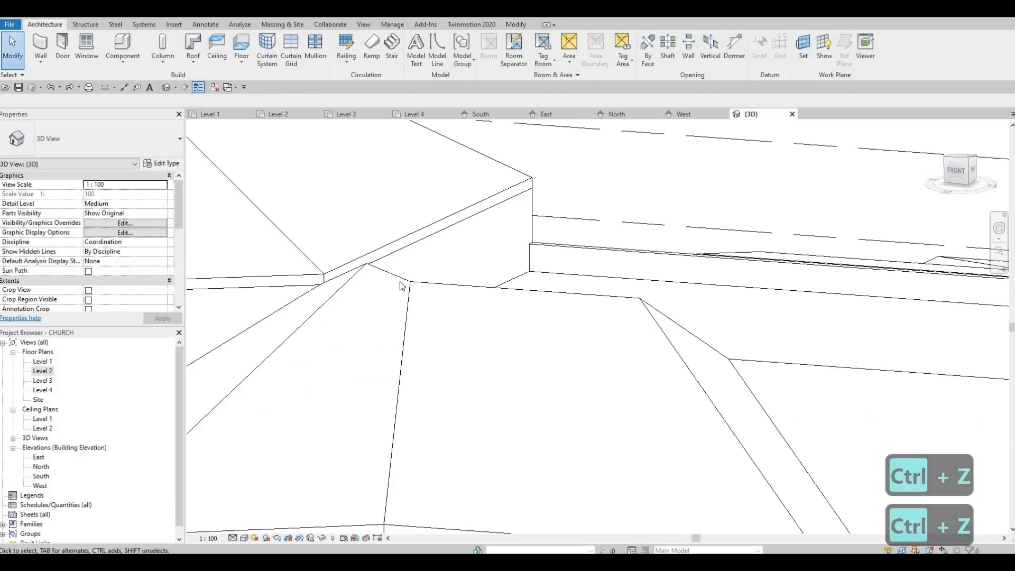
Step: Set the south wing roof's slope to 19° and clear the selection
{"action": "left_click", "coordinate": [402, 281]}
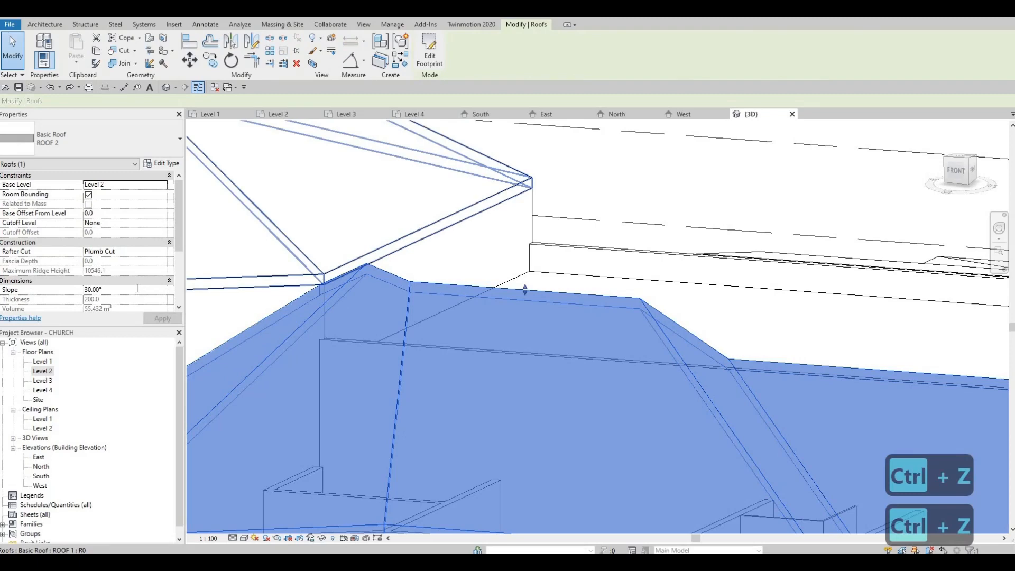
{"action": "left_click", "coordinate": [137, 289]}
{"action": "type", "text": "19"}
{"action": "key", "text": "Return"}
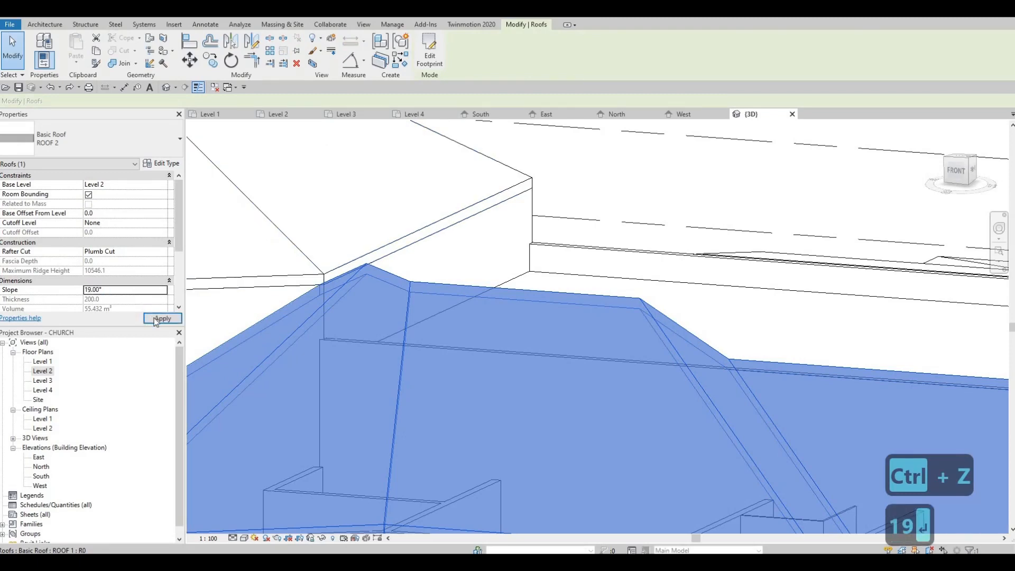
{"action": "key", "text": "Escape"}
{"action": "key", "text": "Escape"}
{"action": "scroll", "coordinate": [582, 378], "scroll_direction": "down", "scroll_amount": 3}
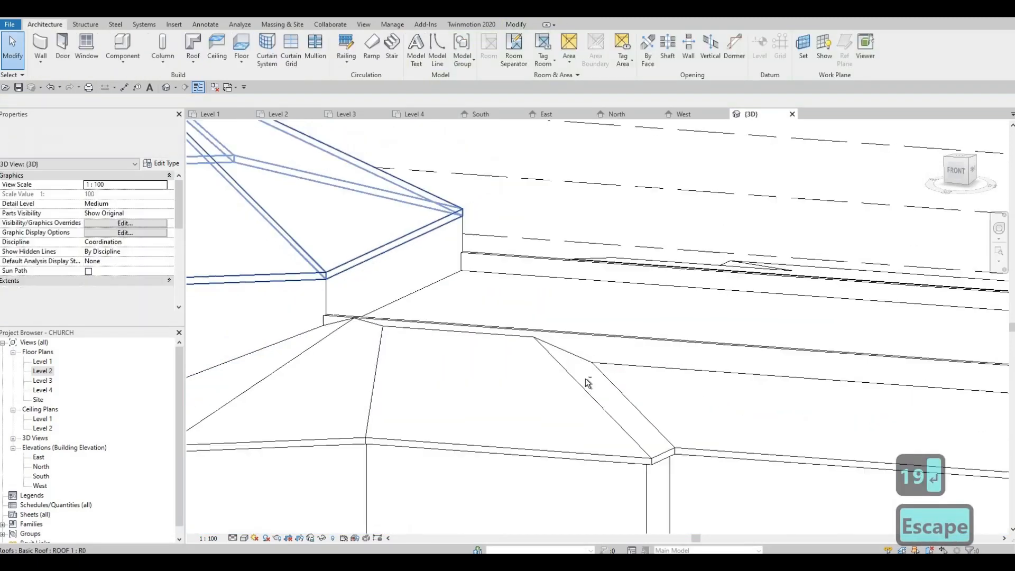
{"action": "scroll", "coordinate": [461, 297], "scroll_direction": "up", "scroll_amount": 2}
{"action": "middle_click_drag", "start_coordinate": [461, 296], "coordinate": [732, 350], "text": "shift"}
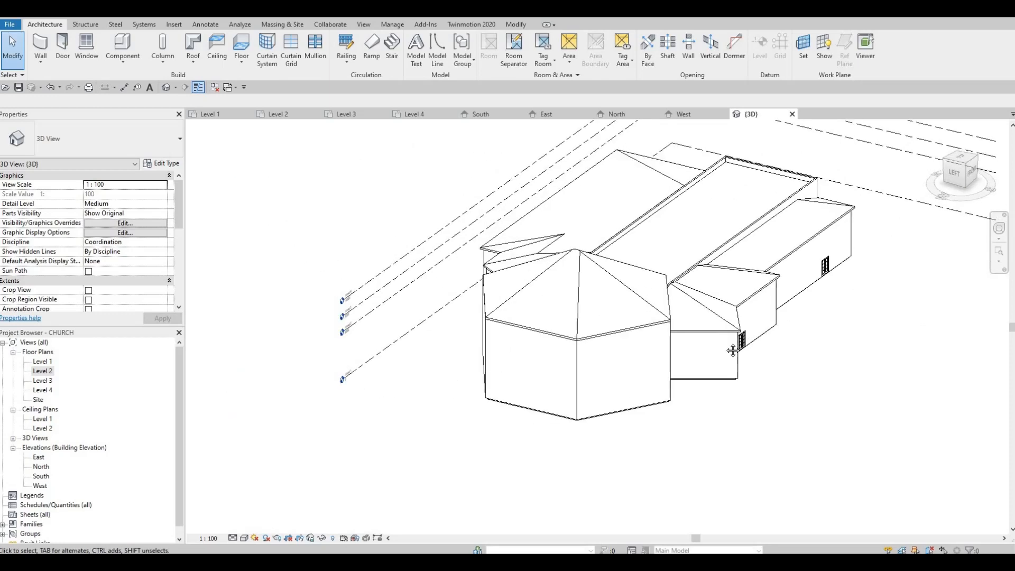
{"action": "middle_click_drag", "start_coordinate": [931, 457], "coordinate": [899, 470]}
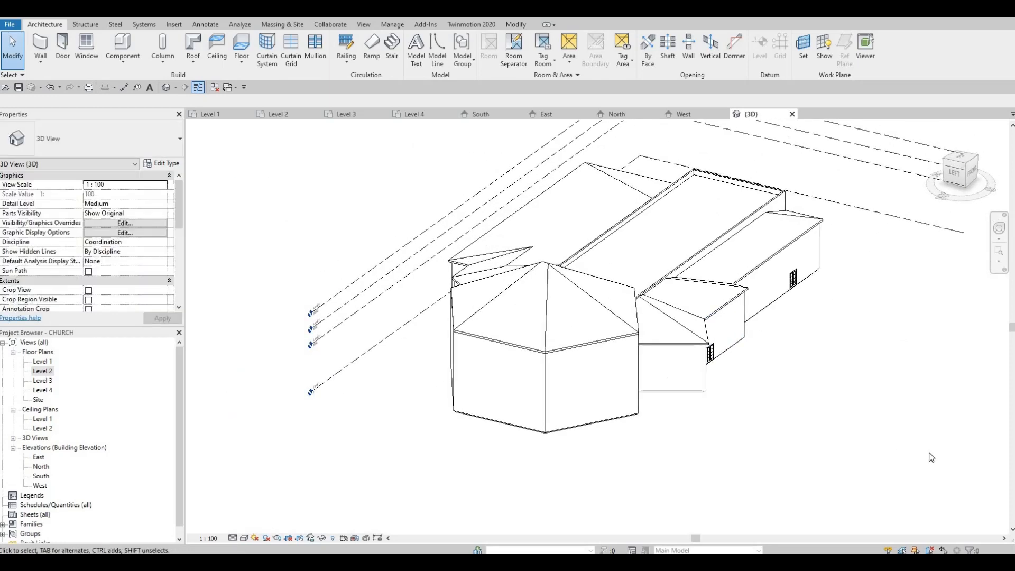